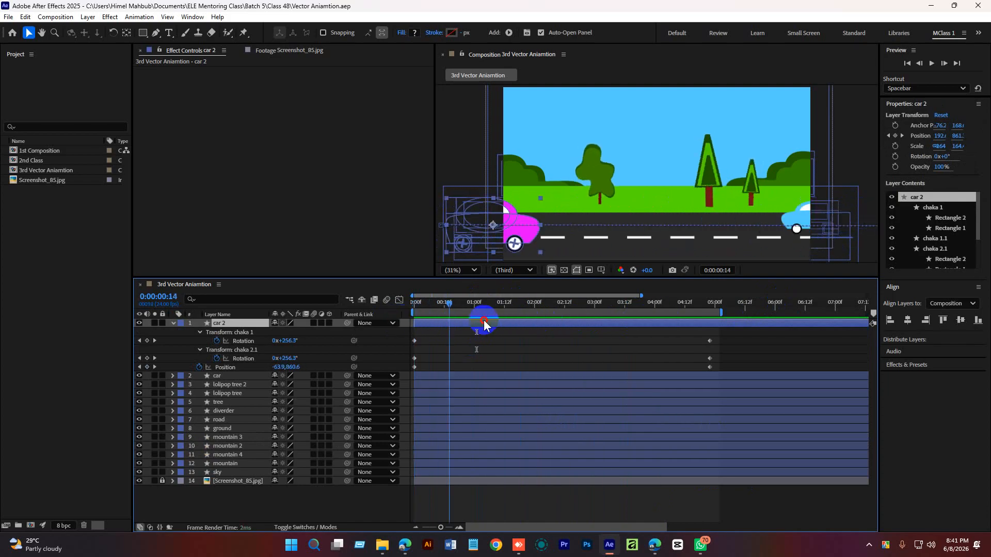
left_click(608, 350)
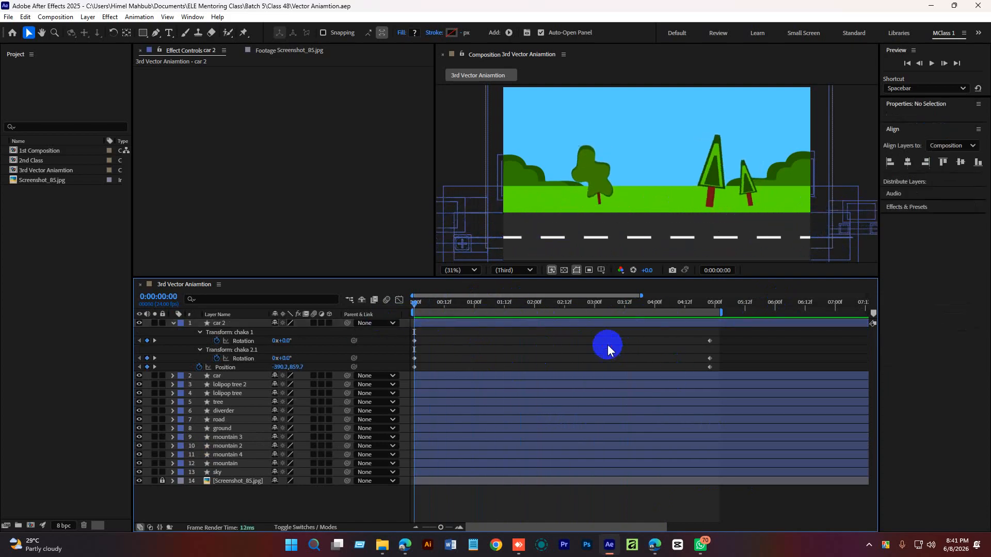
left_click(551, 305)
left_click_drag(718, 336, 401, 366)
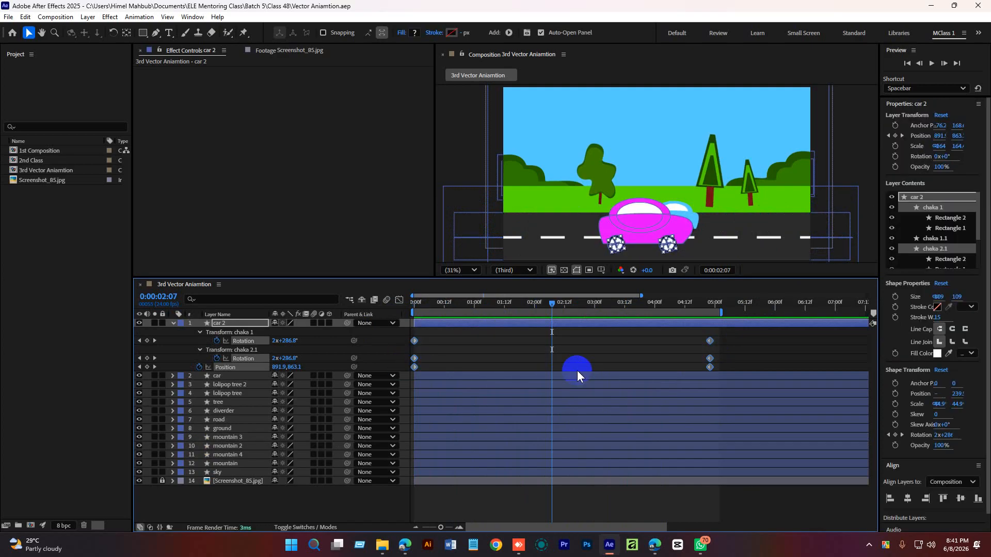
left_click(726, 349)
left_click_drag(723, 337, 408, 374)
right_click(415, 360)
mouse_move(465, 517)
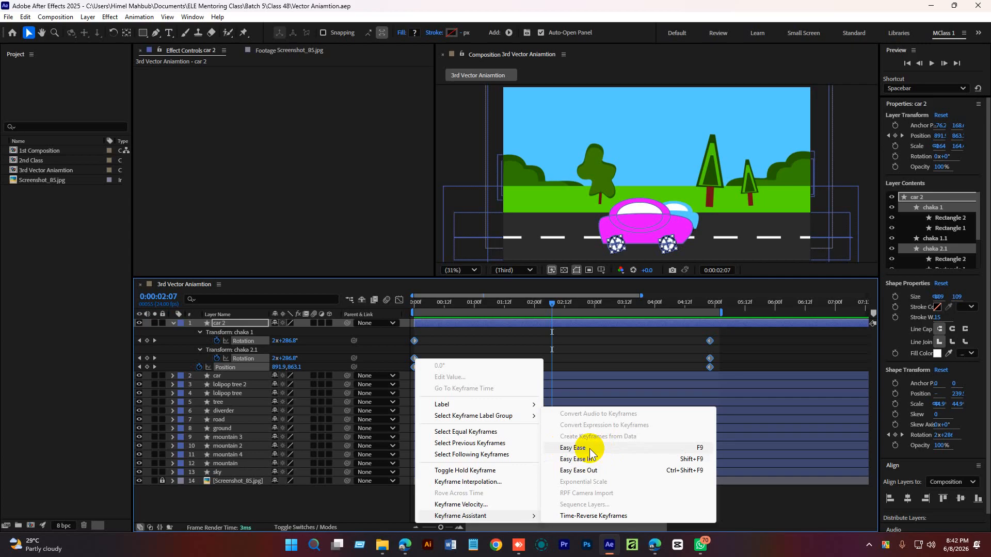
left_click(581, 355)
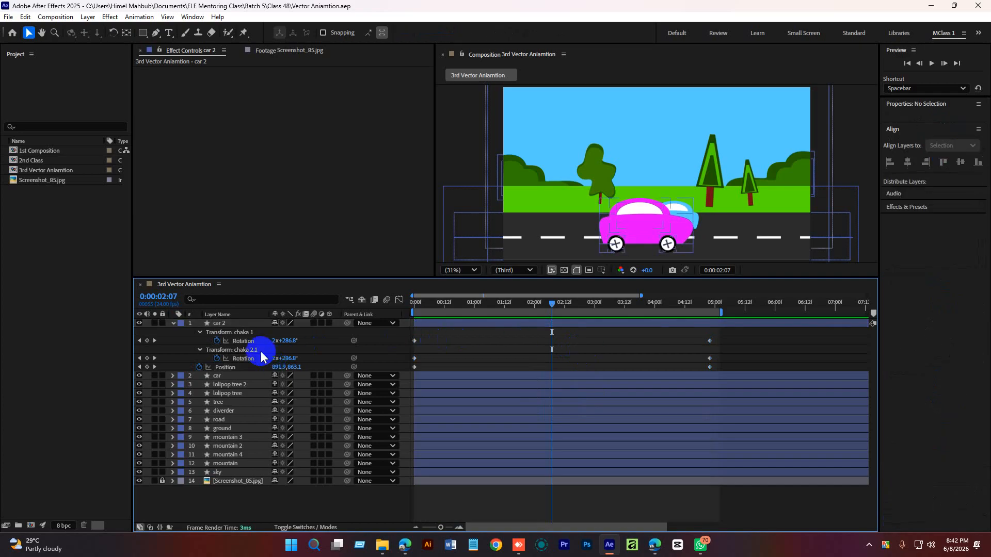
Apply Easy Ease to the Position keyframes of the car 2 layer.
left_click(244, 342)
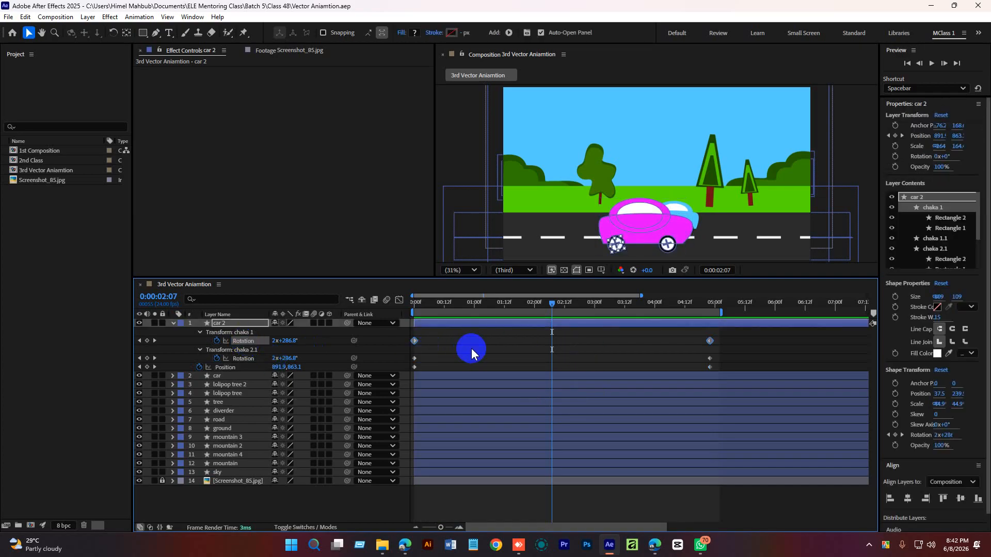
left_click_drag(548, 305, 530, 332)
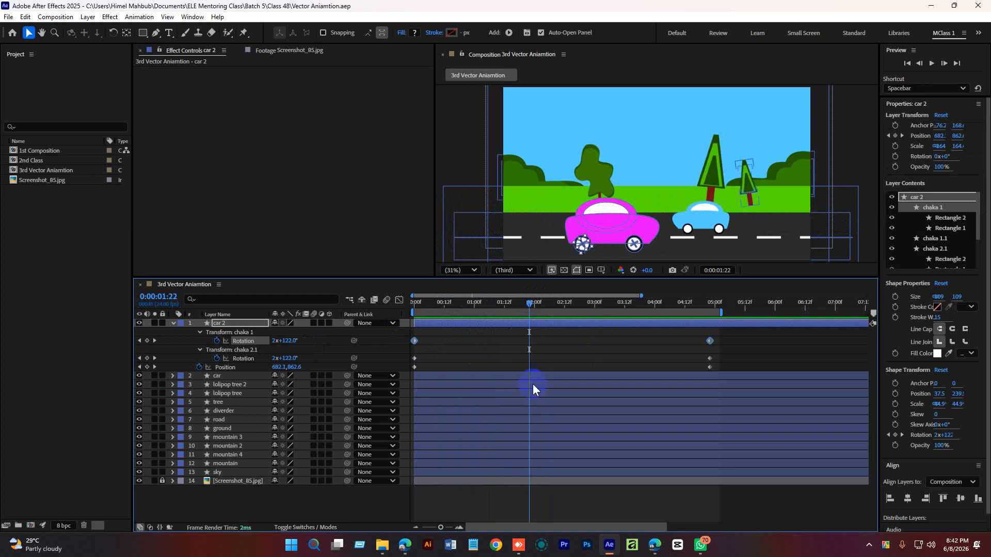
left_click(244, 359)
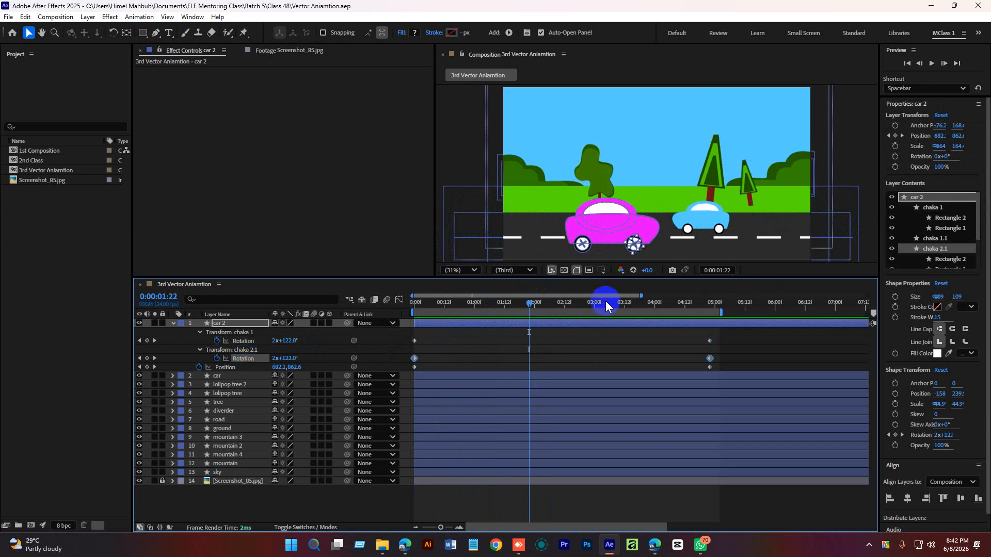
left_click_drag(535, 304, 639, 333)
left_click(225, 367)
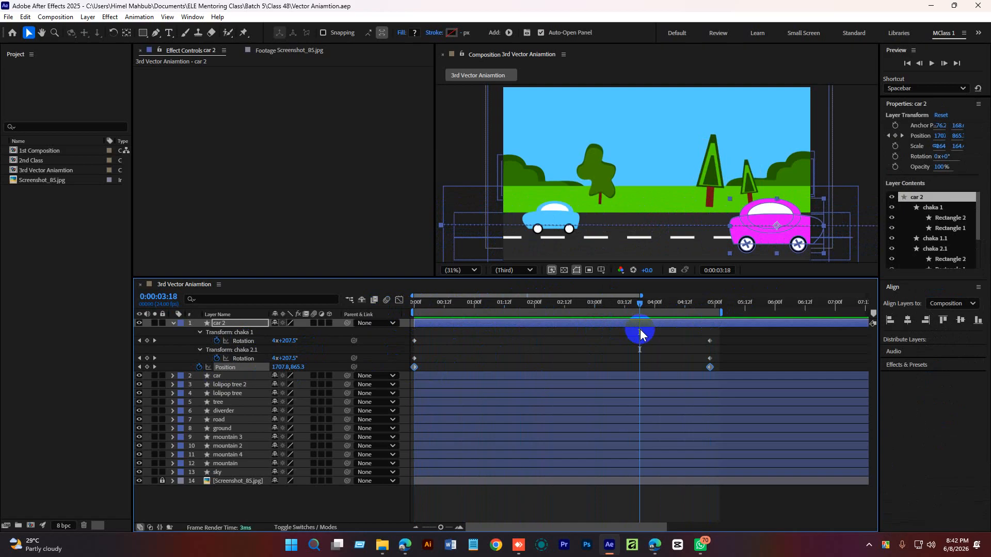
left_click(731, 374)
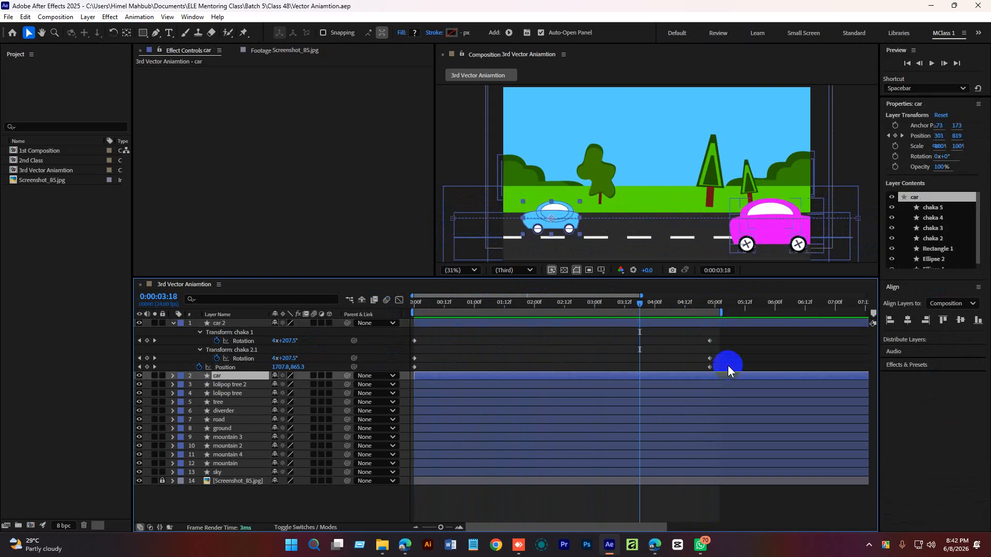
left_click_drag(727, 365, 412, 370)
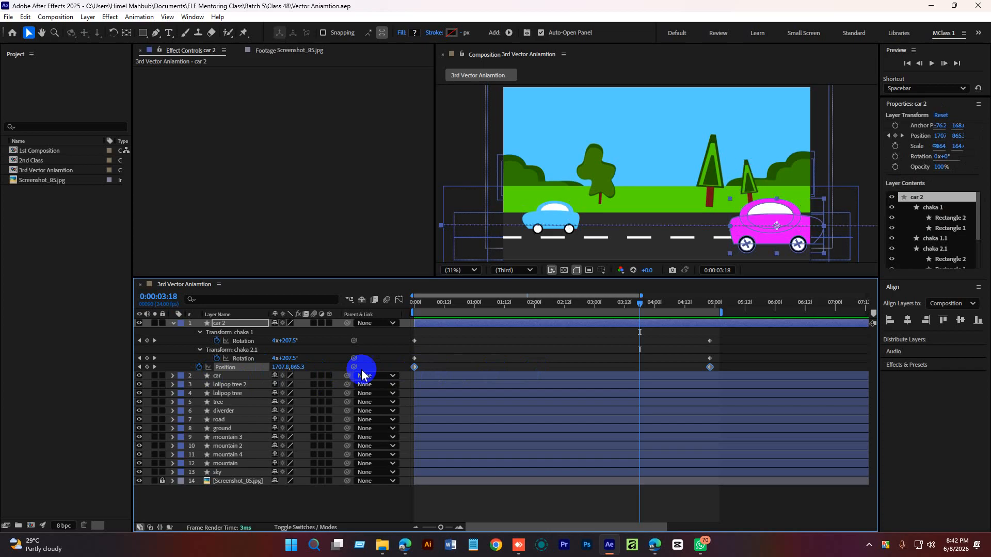
right_click(711, 367)
mouse_move(774, 527)
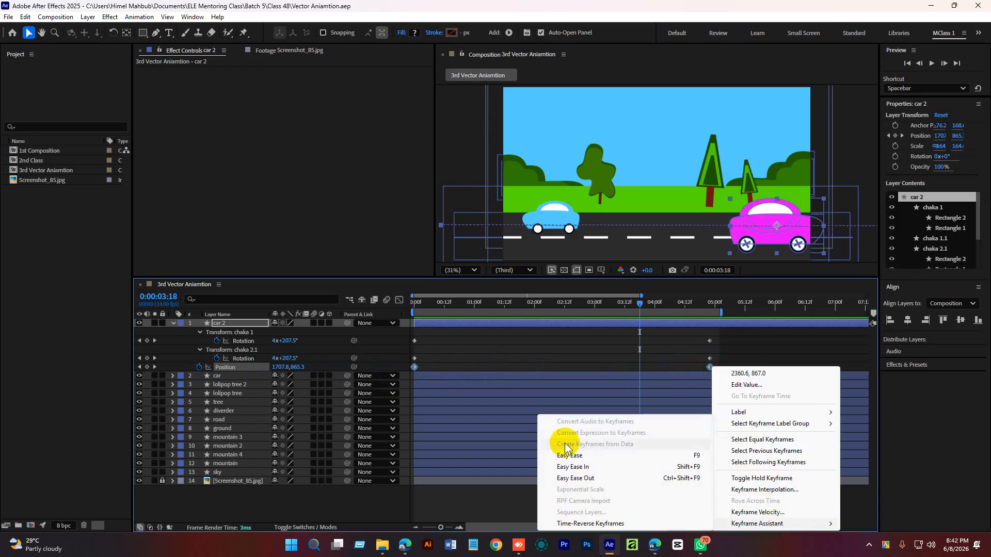
left_click(576, 457)
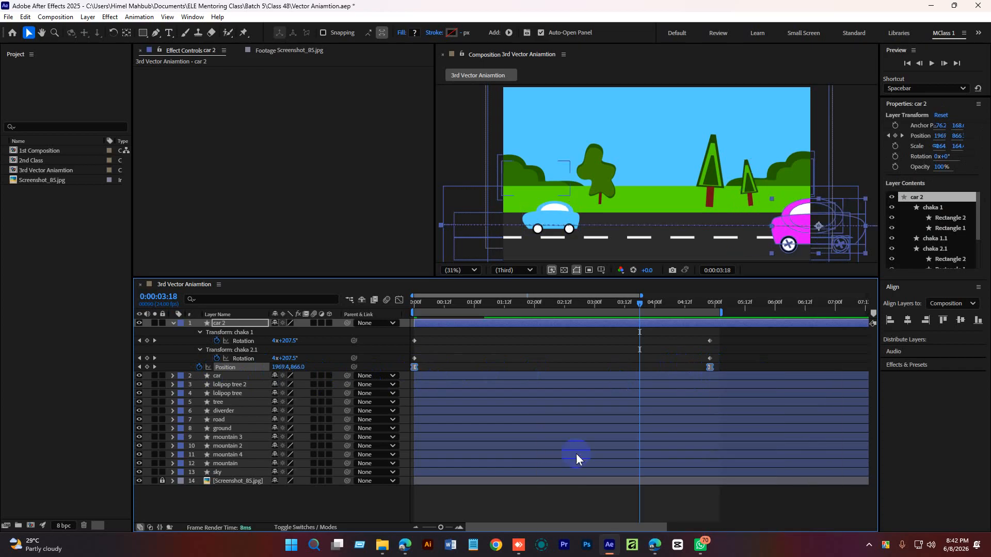
Open the Graph Editor to view the speed graph of car 2's Position keyframes.
left_click(741, 351)
left_click_drag(691, 306, 702, 308)
left_click(459, 527)
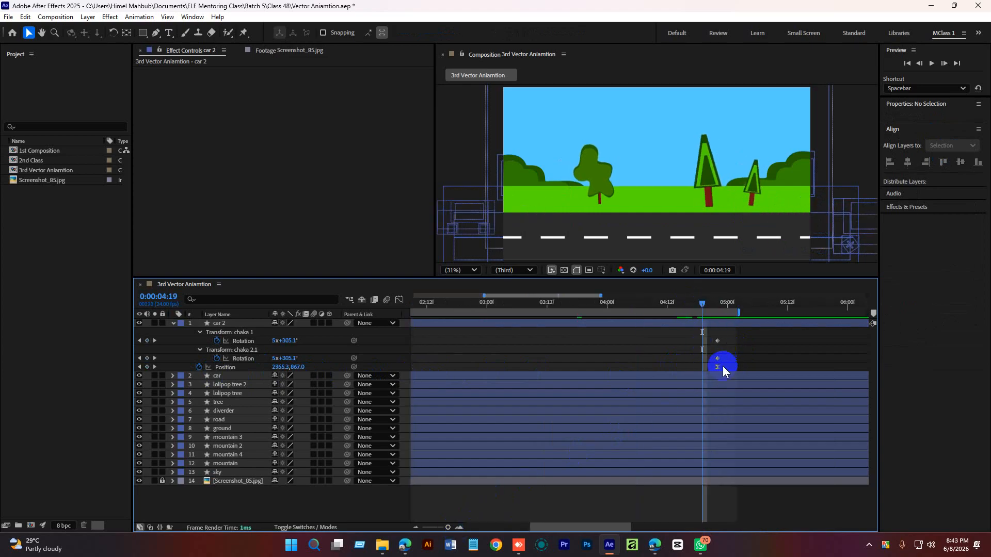
left_click_drag(450, 523, 440, 524)
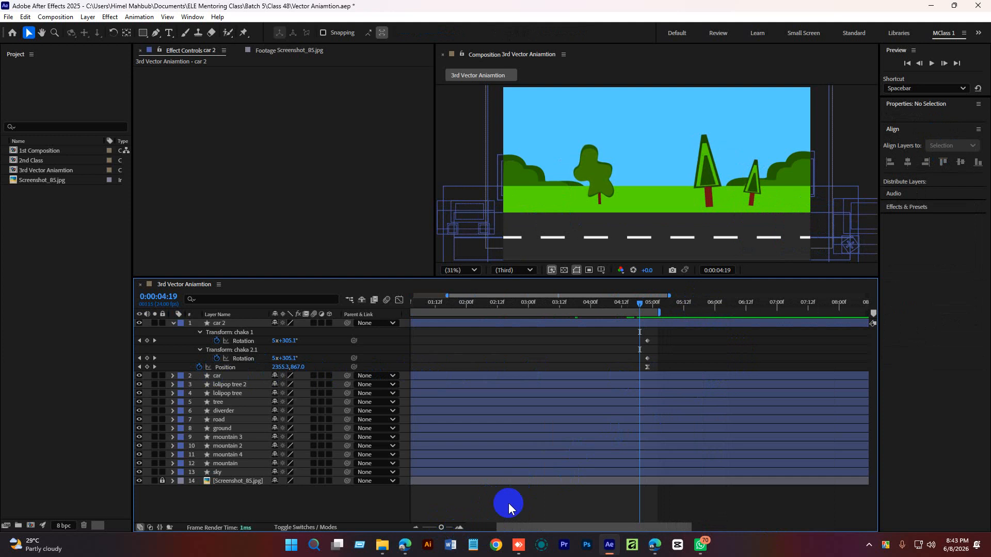
left_click_drag(519, 527, 467, 528)
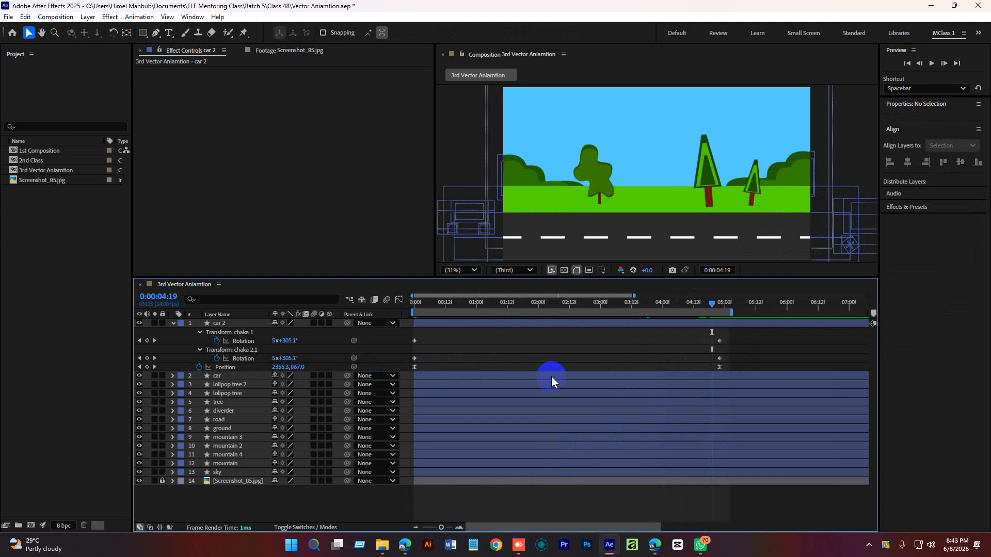
left_click_drag(596, 305, 491, 323)
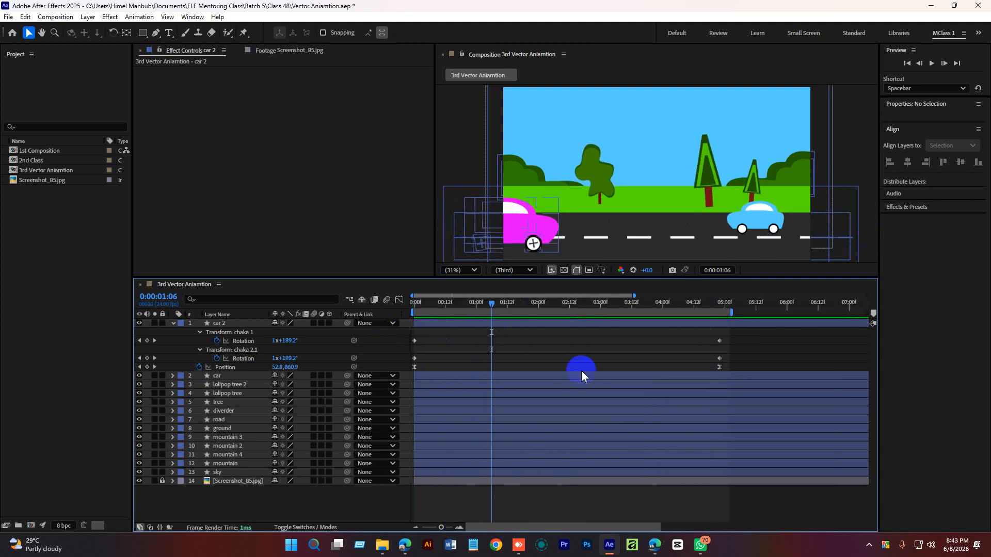
left_click_drag(732, 365, 456, 378)
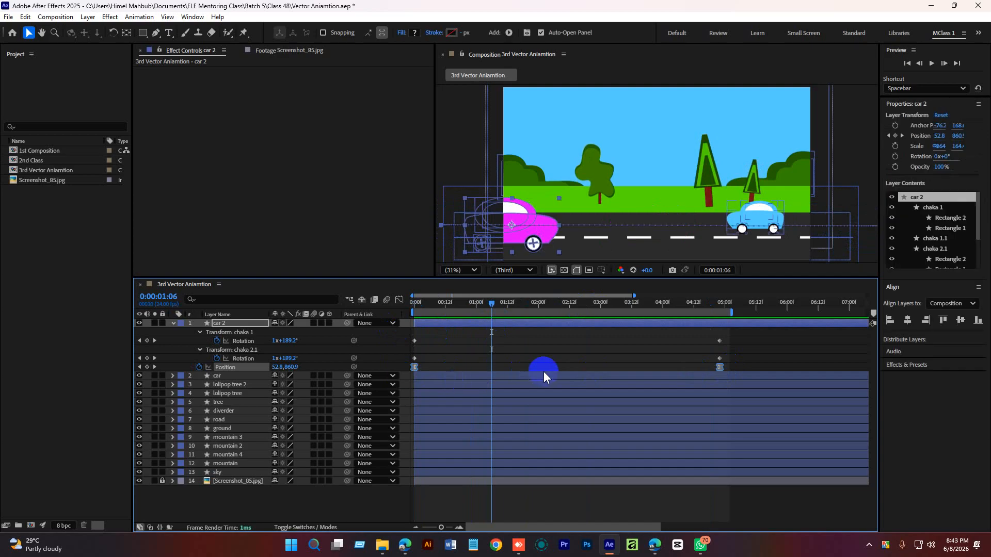
mouse_move(491, 307)
left_mouse_down()
mouse_move(515, 305)
mouse_move(495, 307)
left_mouse_up()
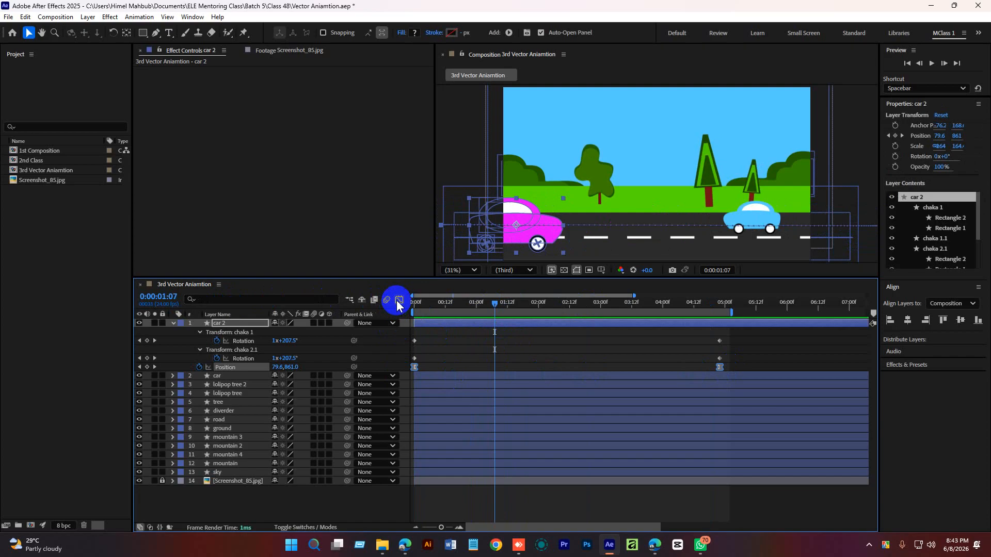
left_click(398, 300)
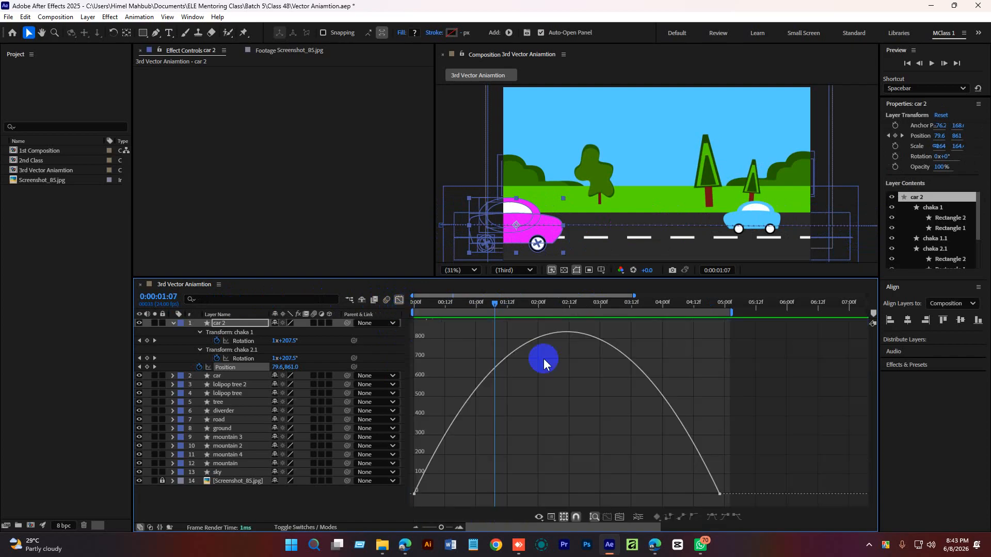
left_click(550, 520)
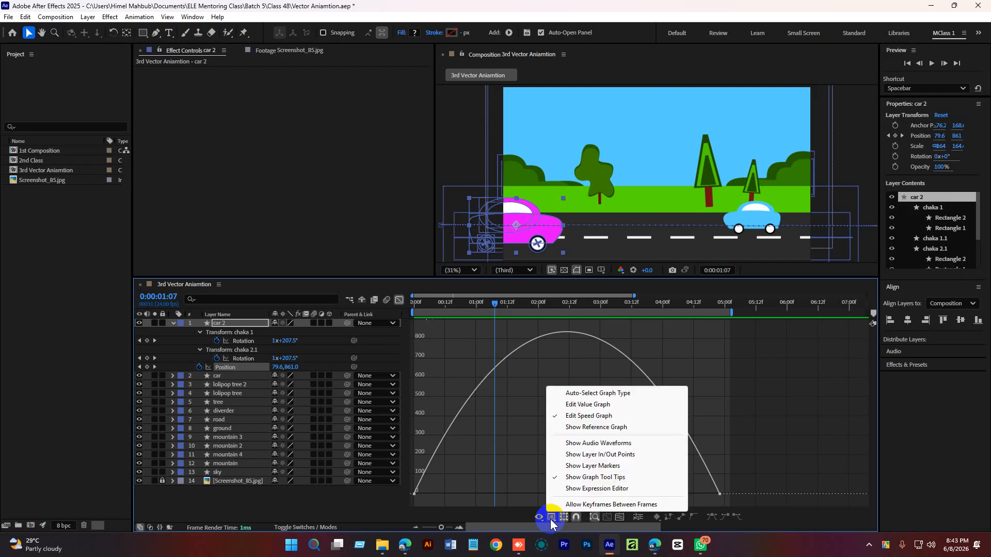
left_click(577, 415)
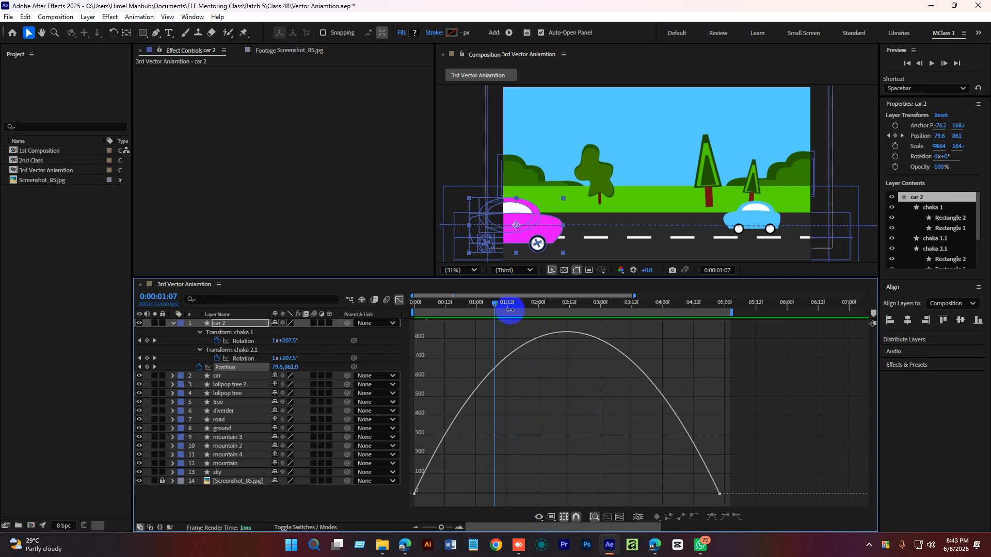
Add a Position keyframe for car 2 at 2:12, between the start and end keyframes.
left_click_drag(494, 308, 564, 317)
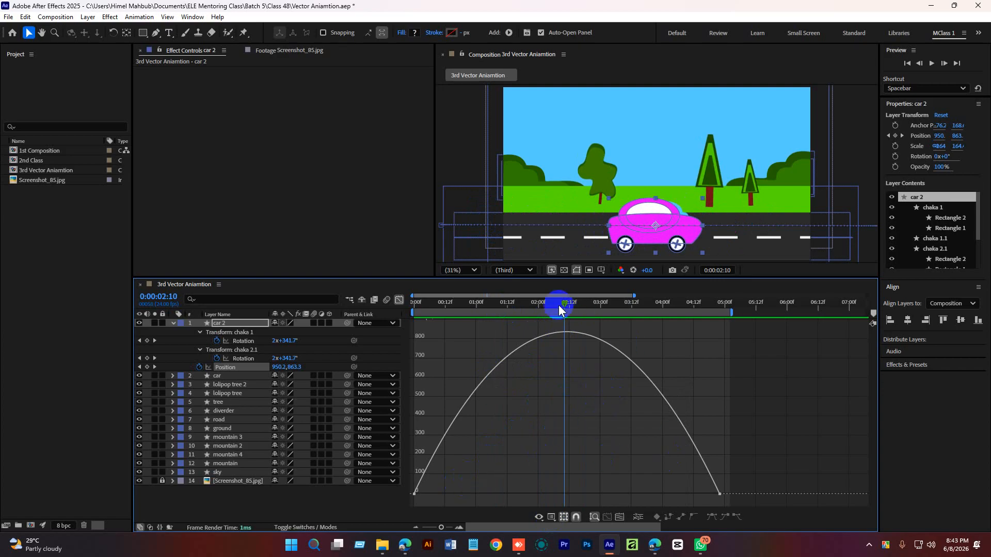
left_click_drag(564, 302, 533, 303)
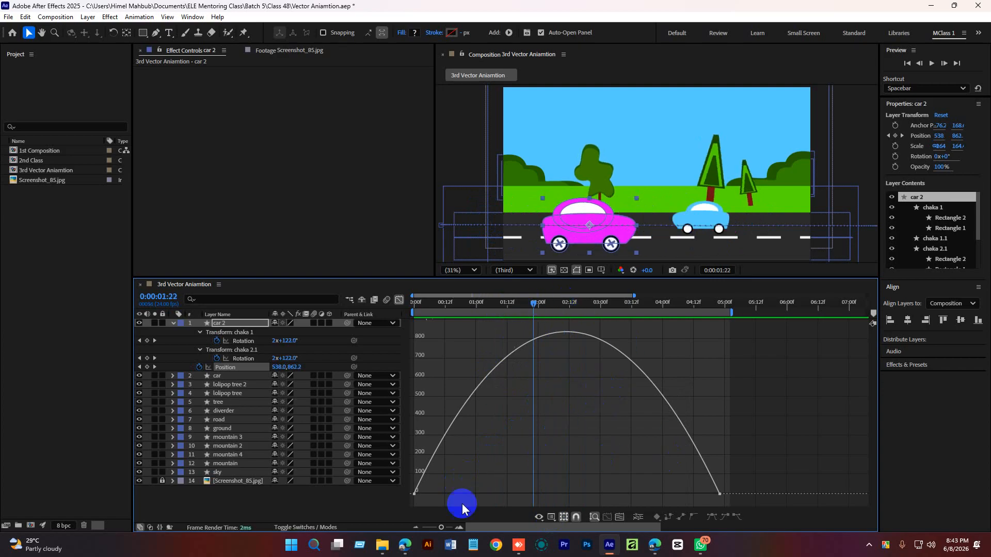
left_click(415, 493)
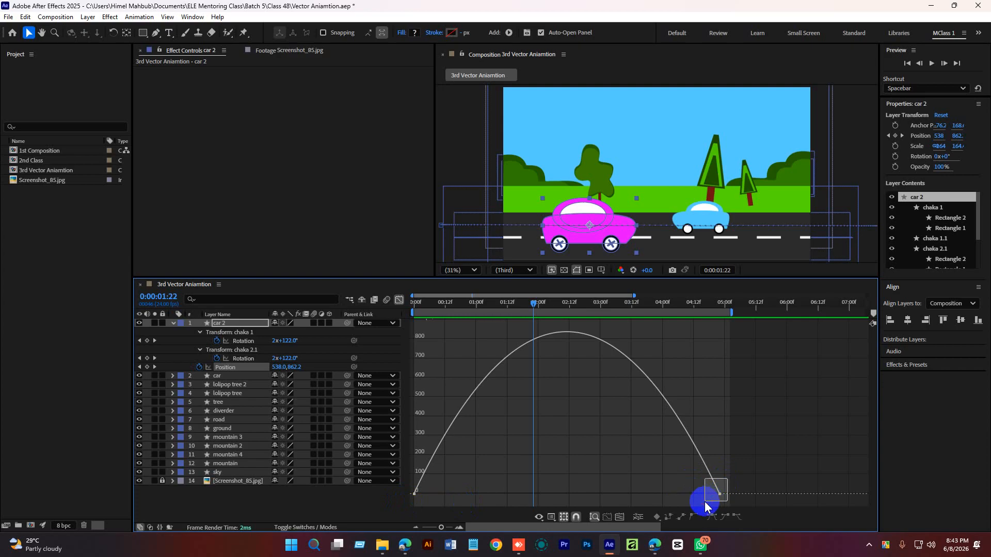
left_click(720, 494)
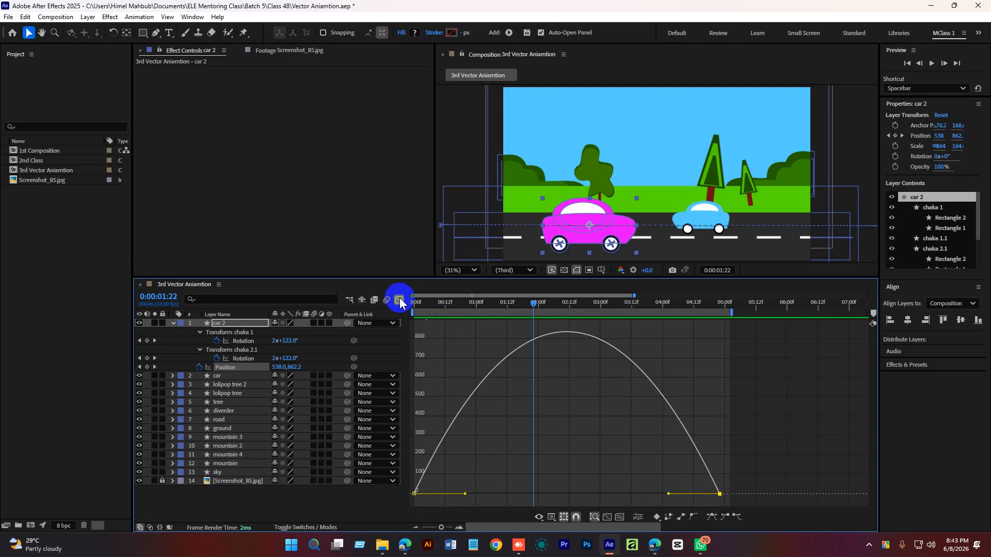
left_click(399, 300)
left_click(487, 364)
left_click_drag(428, 367, 410, 369)
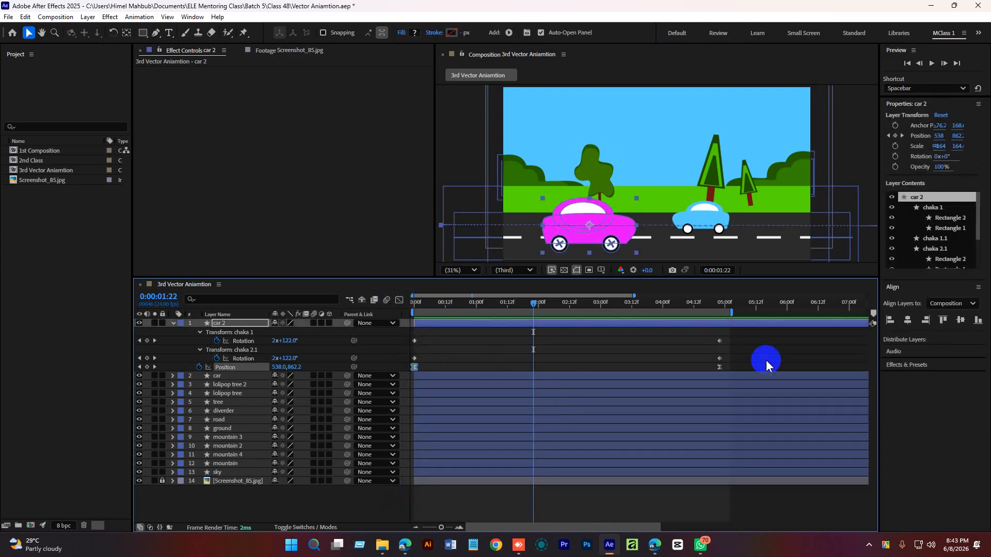
left_click_drag(741, 364, 712, 371)
left_click_drag(532, 301, 569, 306)
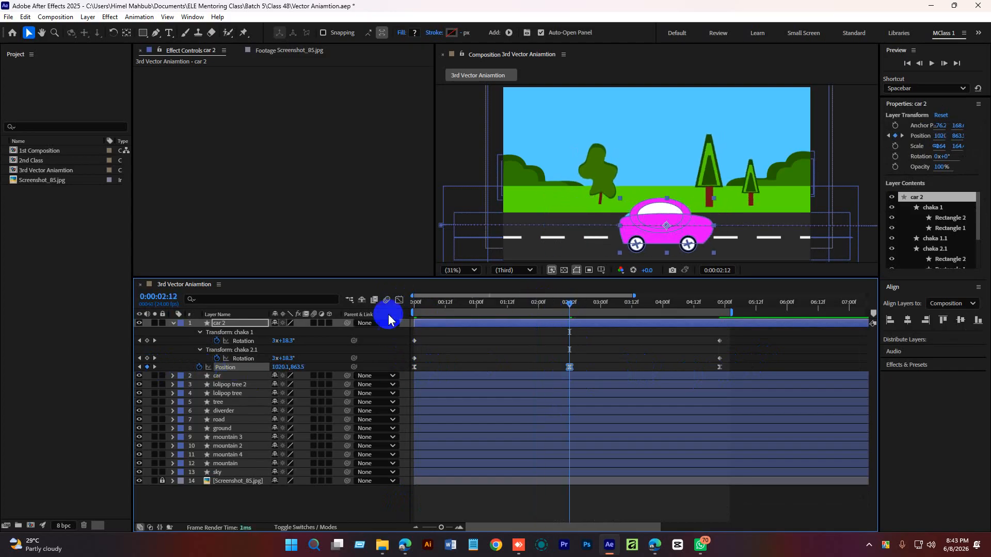
In the speed graph, pull the 2:12 Position keyframe's incoming and outgoing speeds down to near zero.
left_click(399, 300)
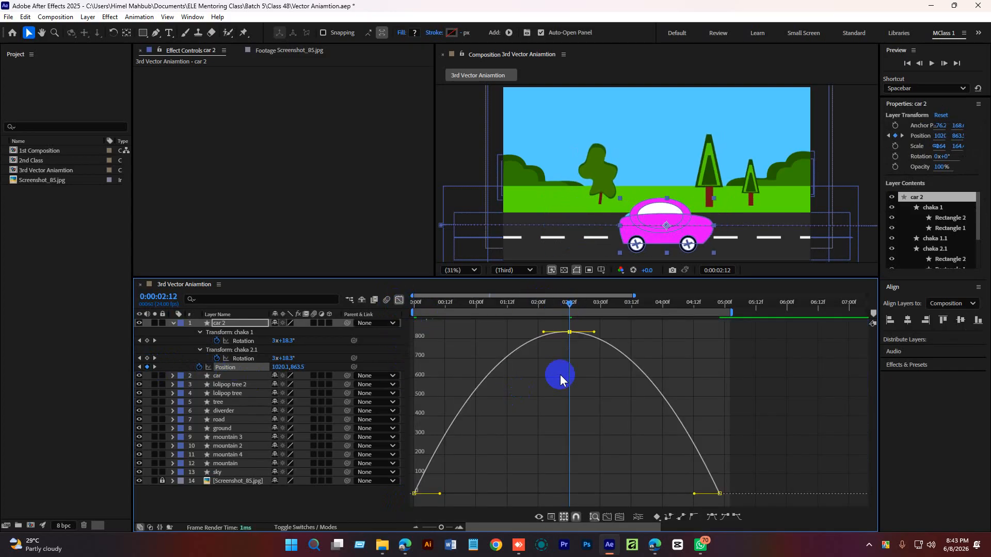
left_click(569, 332)
mouse_move(569, 332)
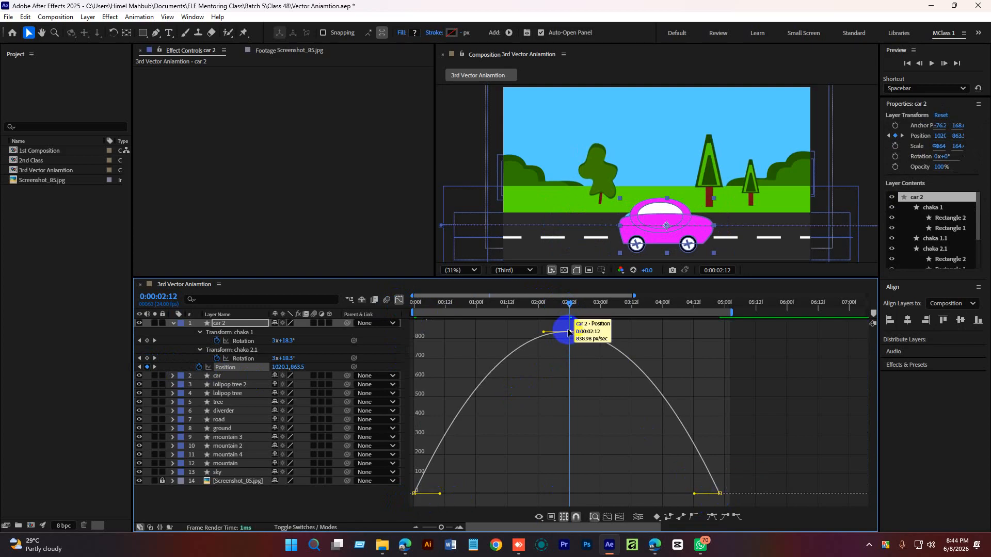
left_click_drag(569, 333, 569, 471)
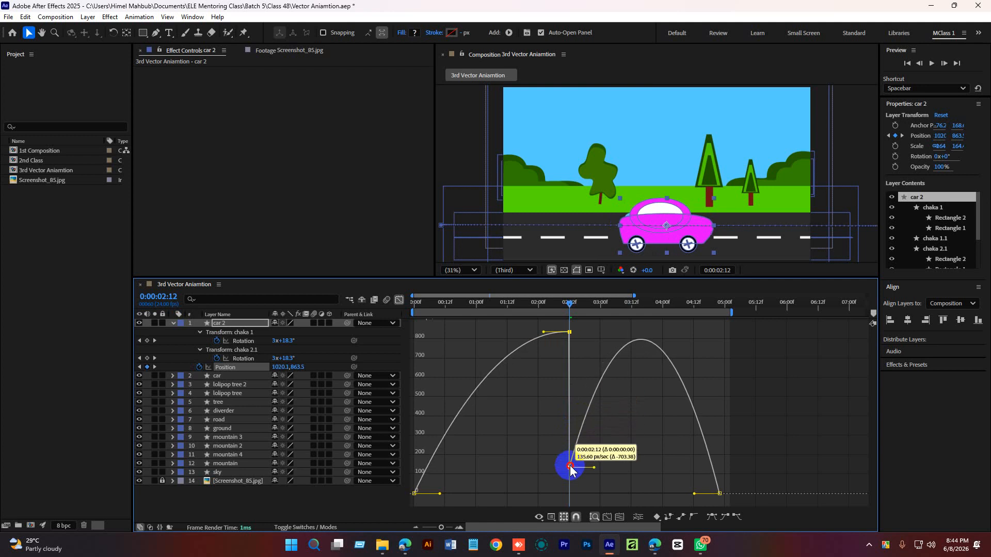
mouse_move(570, 333)
left_click_drag(569, 333, 593, 496)
left_click_drag(544, 445, 537, 467)
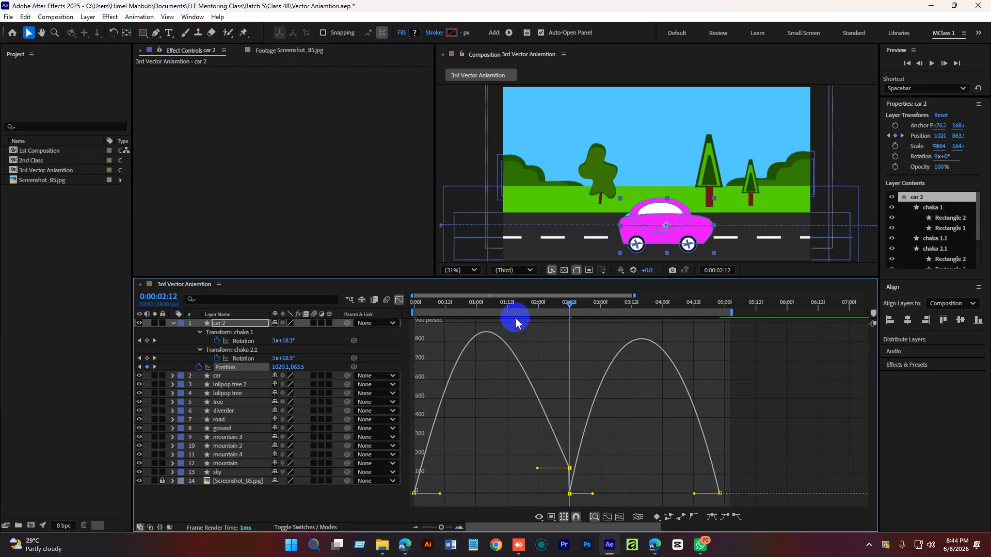
Extend the incoming influence handle of the 2:12 keyframe toward the start in the speed graph.
left_click_drag(509, 304, 494, 305)
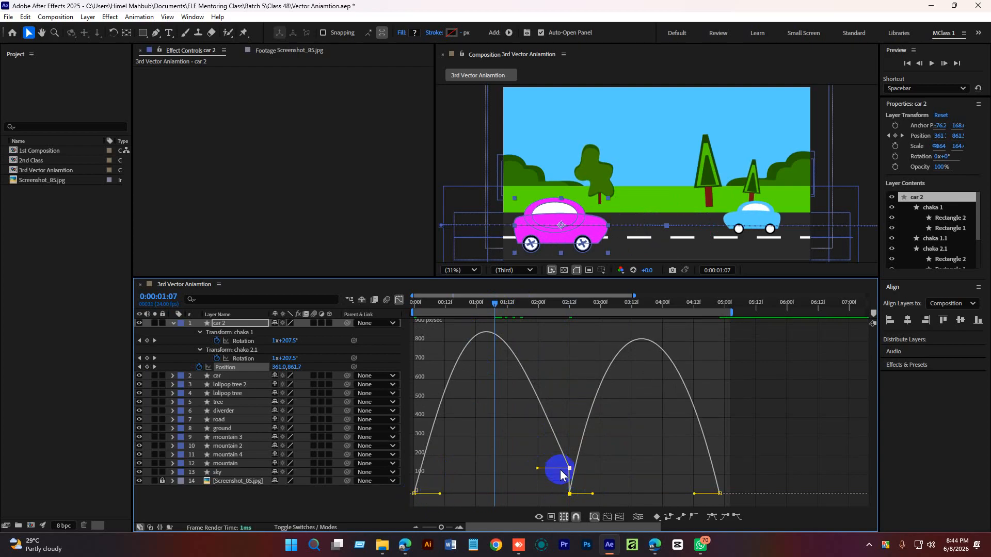
left_click_drag(561, 474, 502, 499)
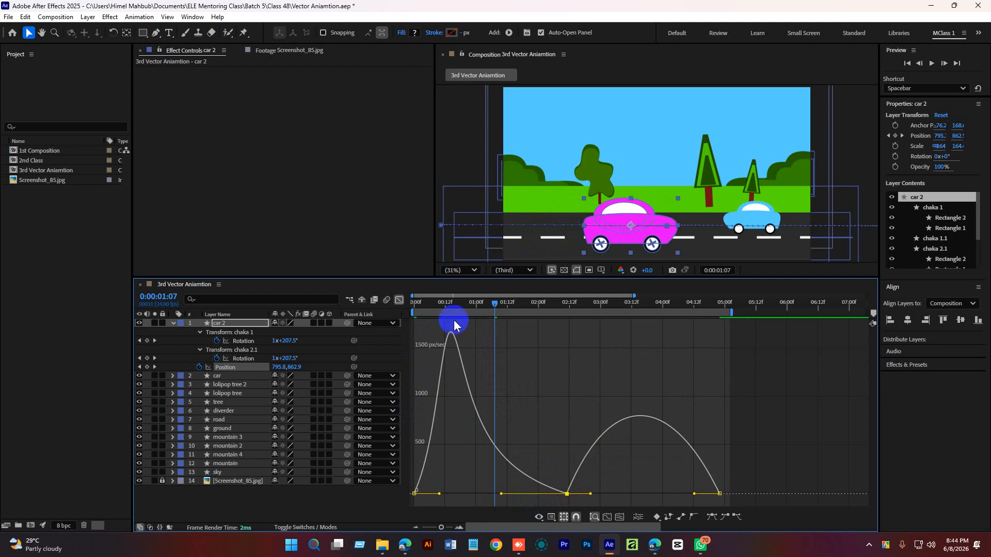
left_click_drag(489, 304, 405, 312)
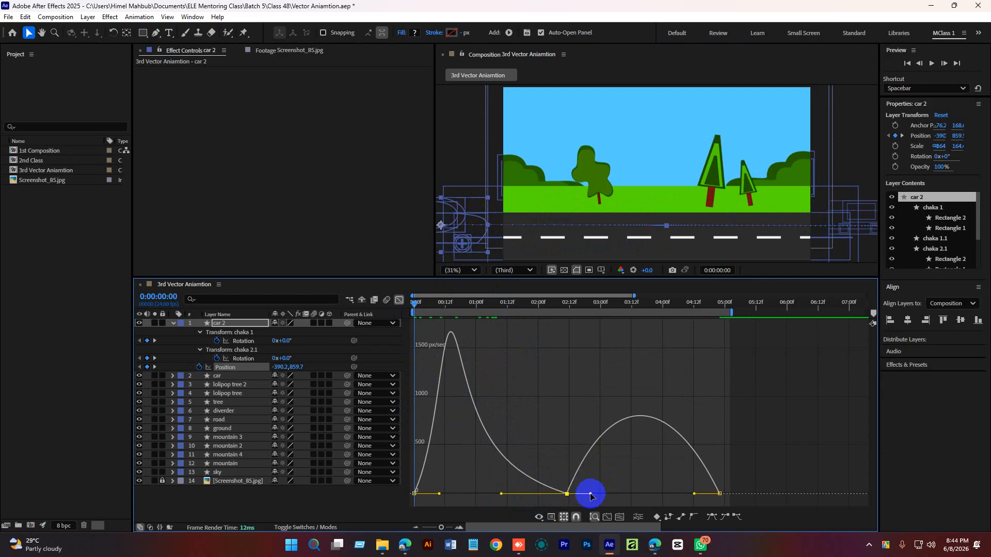
Extend the 2:12 keyframe's outgoing influence toward the end keyframe in the speed graph, then preview the animation.
left_click_drag(592, 494, 636, 496)
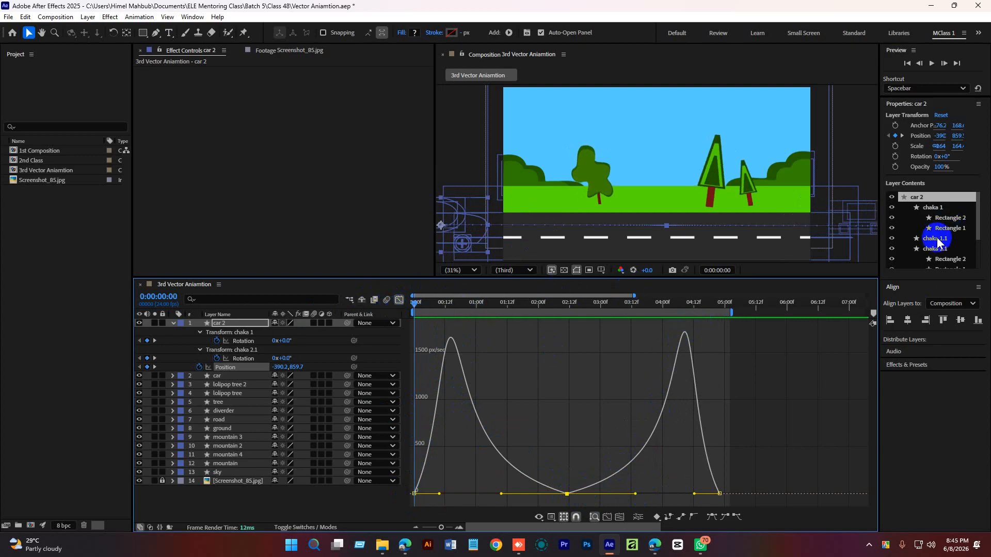
left_click(931, 63)
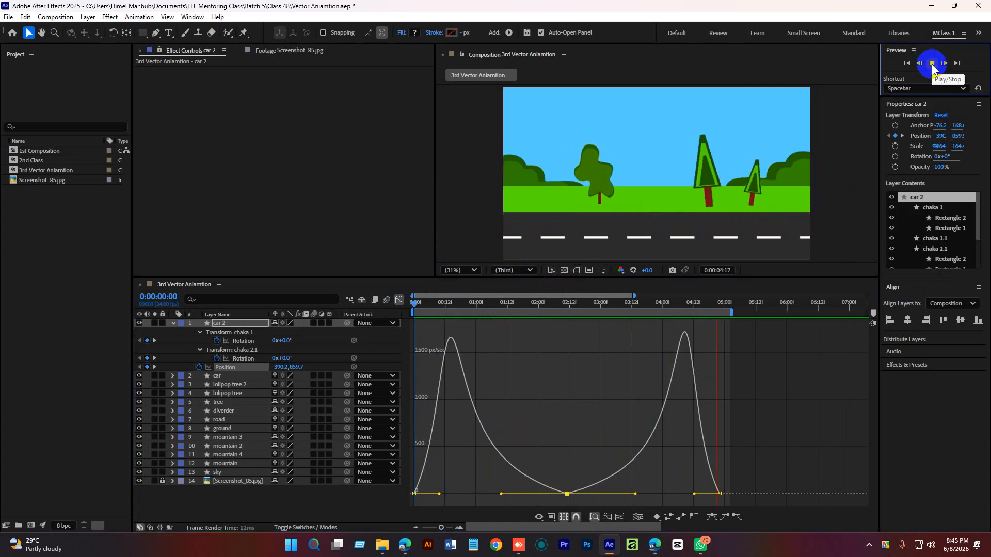
left_click(932, 63)
left_click_drag(659, 316, 379, 329)
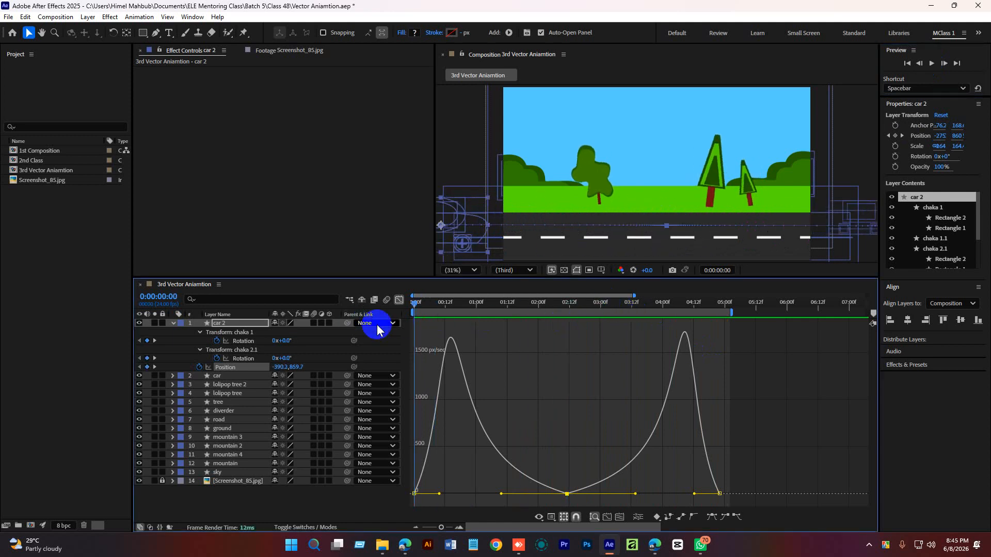
left_click(933, 63)
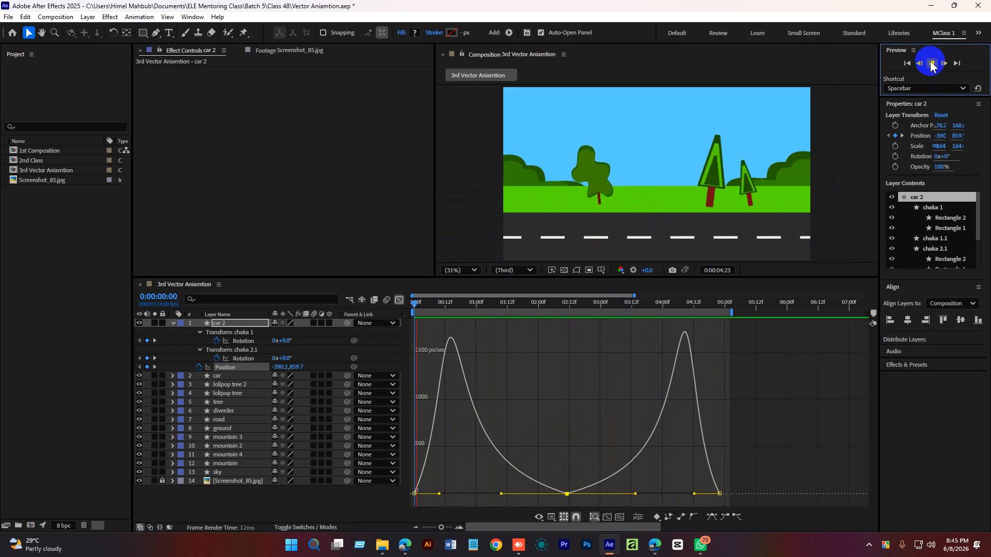
left_click(932, 63)
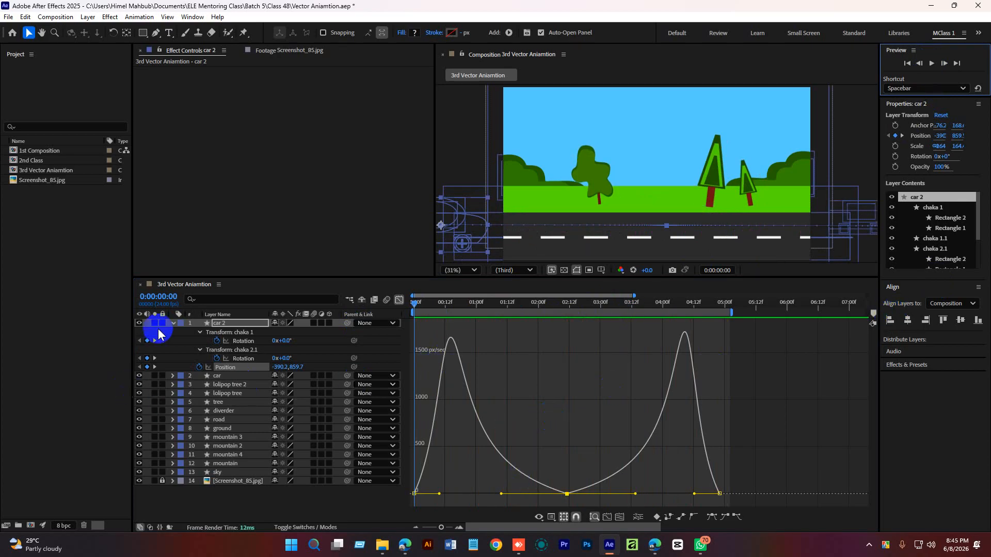
Collapse car 2's properties, return to the layer timeline view and preview the animation.
left_click(174, 324)
left_click(253, 478)
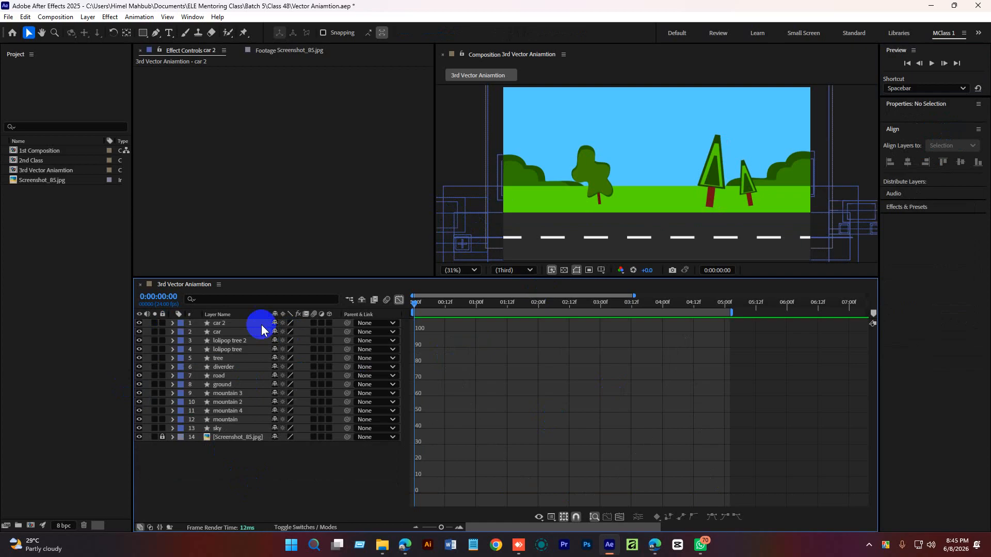
left_click(228, 324)
left_click(399, 301)
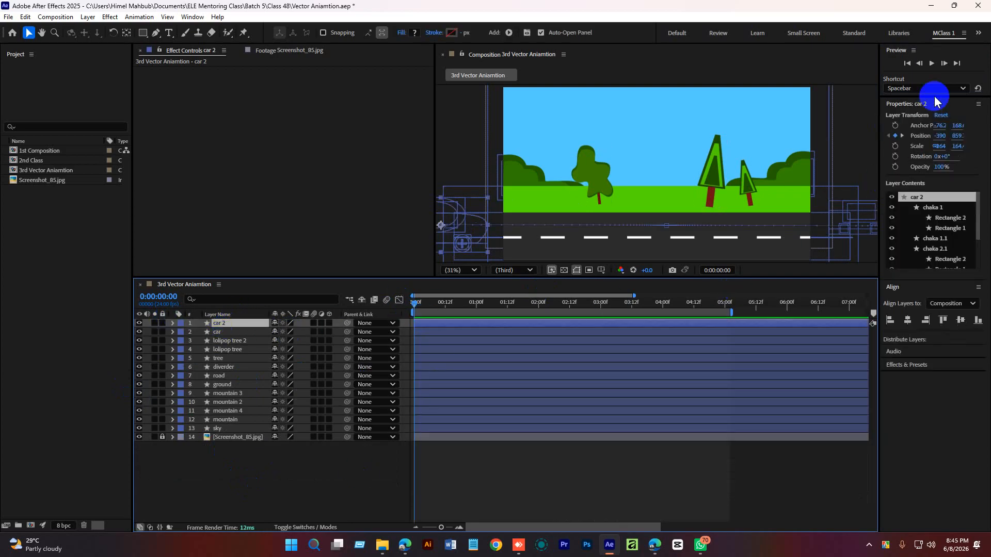
left_click(933, 65)
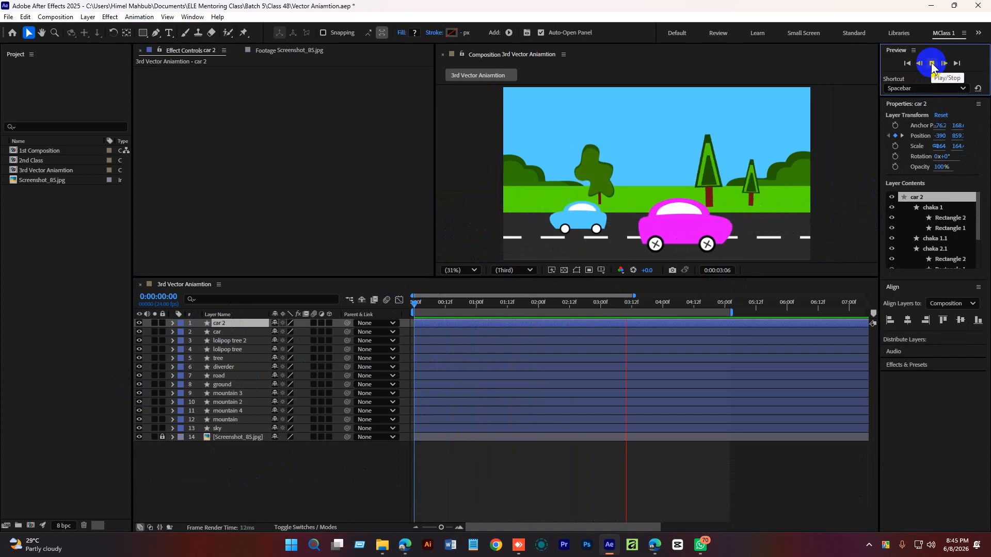
left_click(933, 66)
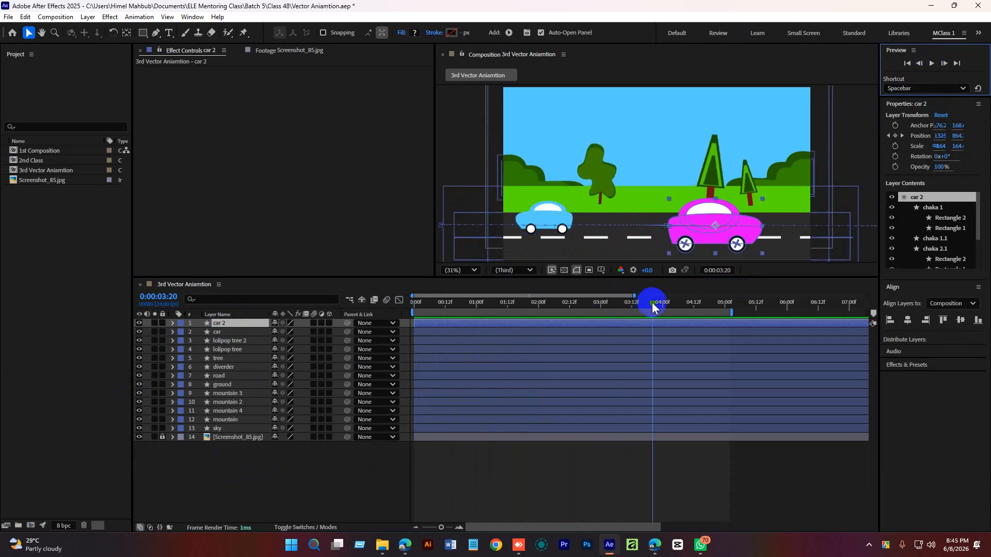
Reveal the car layer's Position keyframes, select both and apply Easy Ease to them.
left_click_drag(652, 302, 534, 301)
left_click(227, 332)
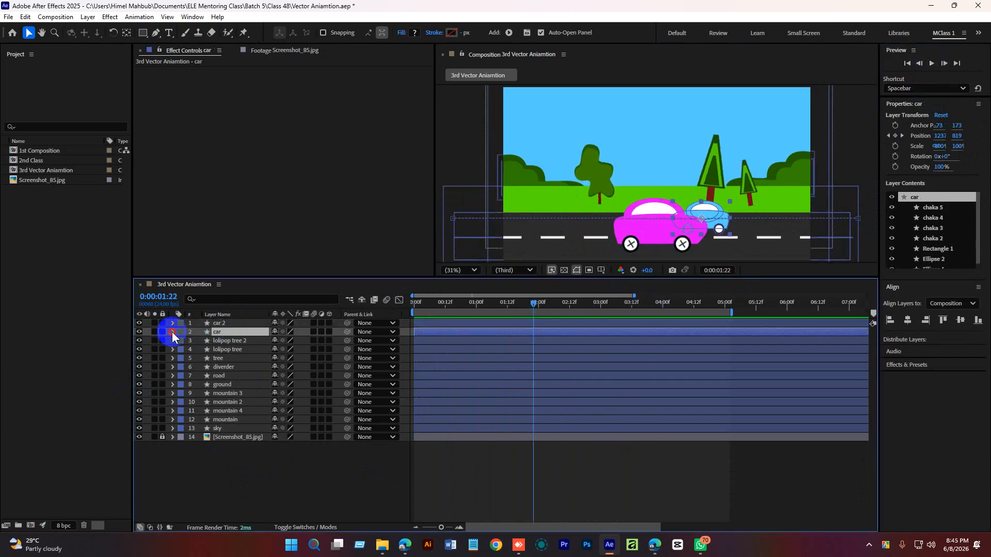
left_click(172, 332)
left_click(194, 410)
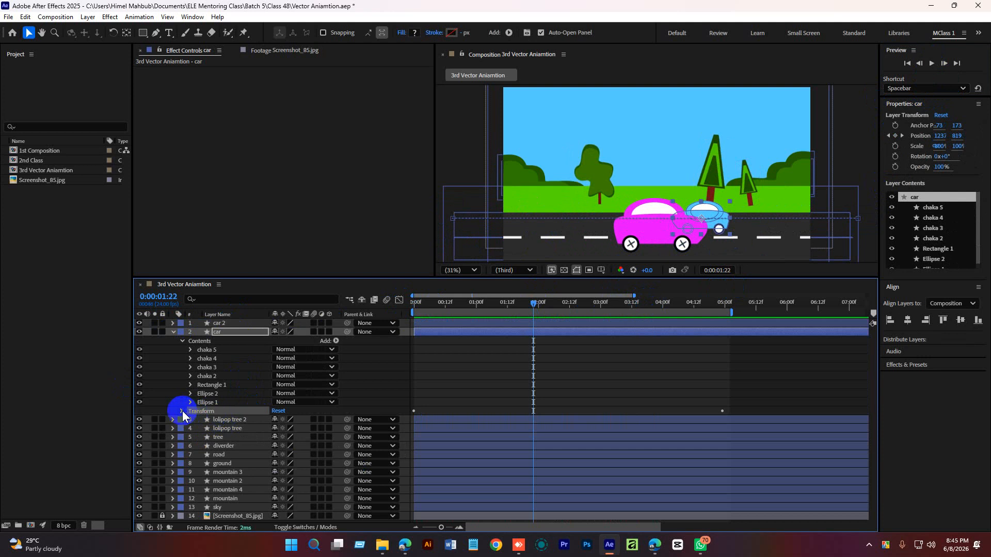
left_click(181, 411)
left_click(225, 429)
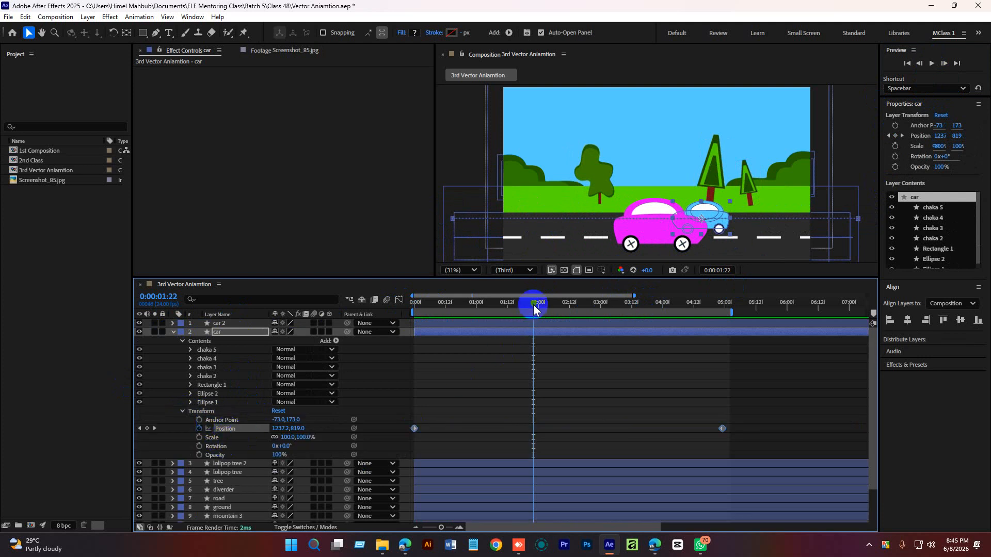
left_click_drag(534, 304, 420, 358)
left_click_drag(777, 409, 417, 451)
right_click(720, 428)
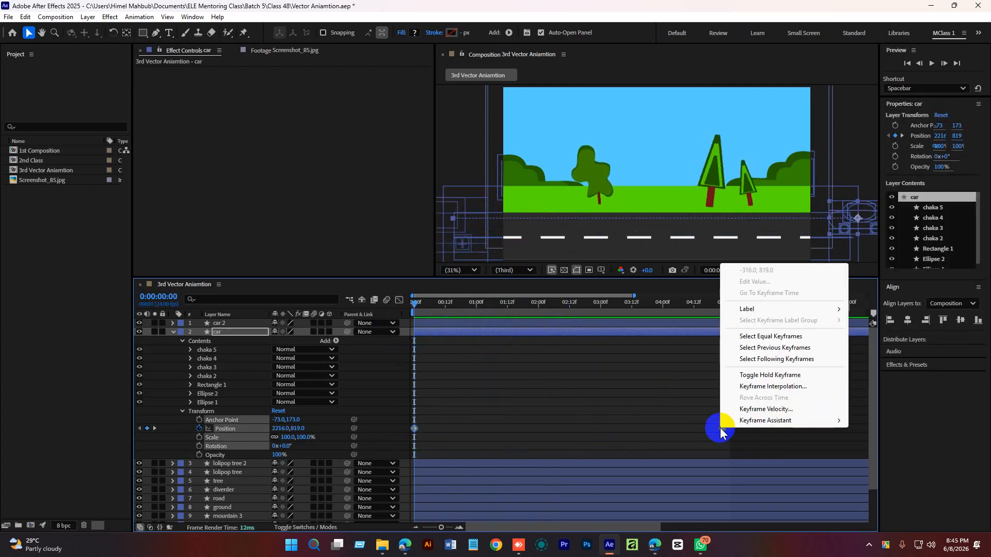
left_click(778, 420)
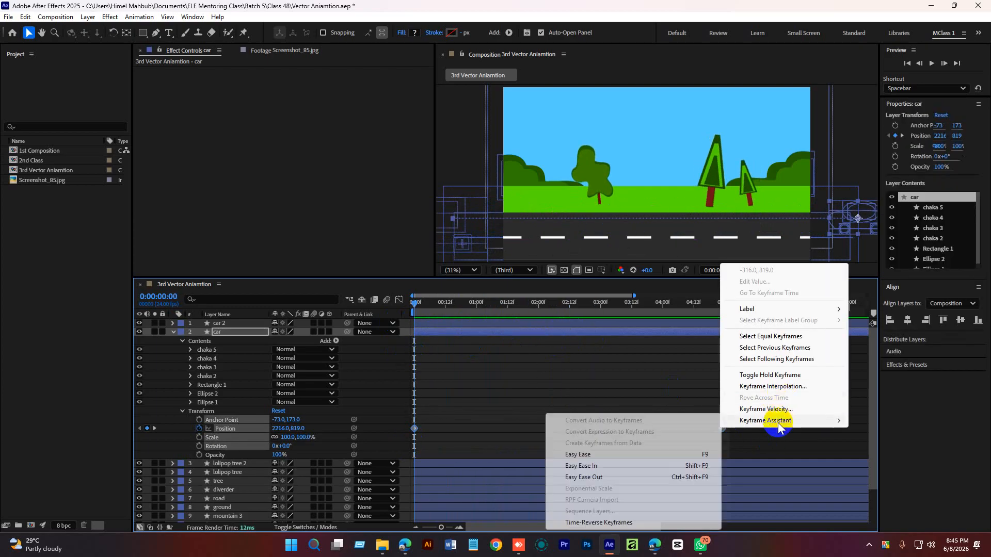
left_click(583, 455)
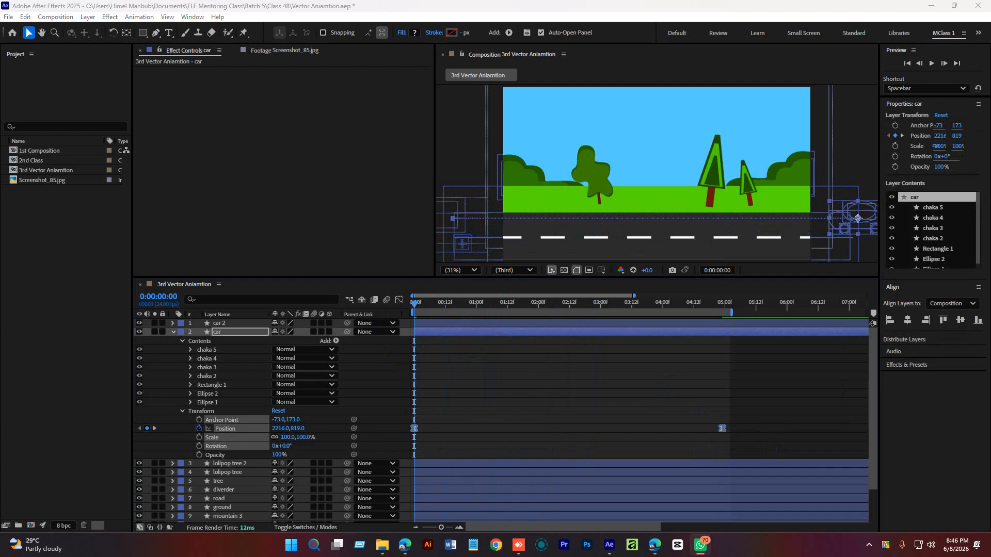
Select the car's Position keyframes and open the Graph Editor to view their speed graph.
right_click(417, 432)
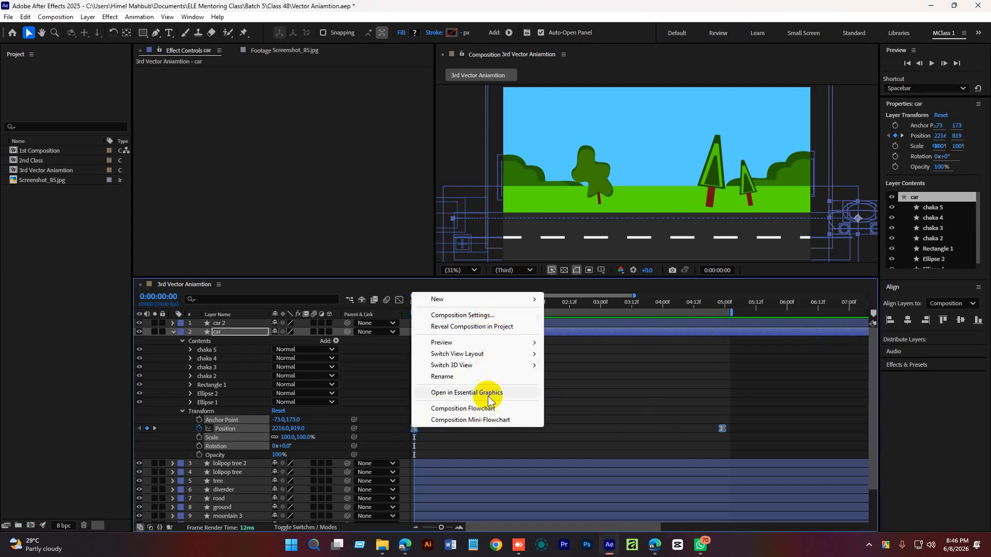
left_click(578, 406)
left_click_drag(790, 408, 409, 435)
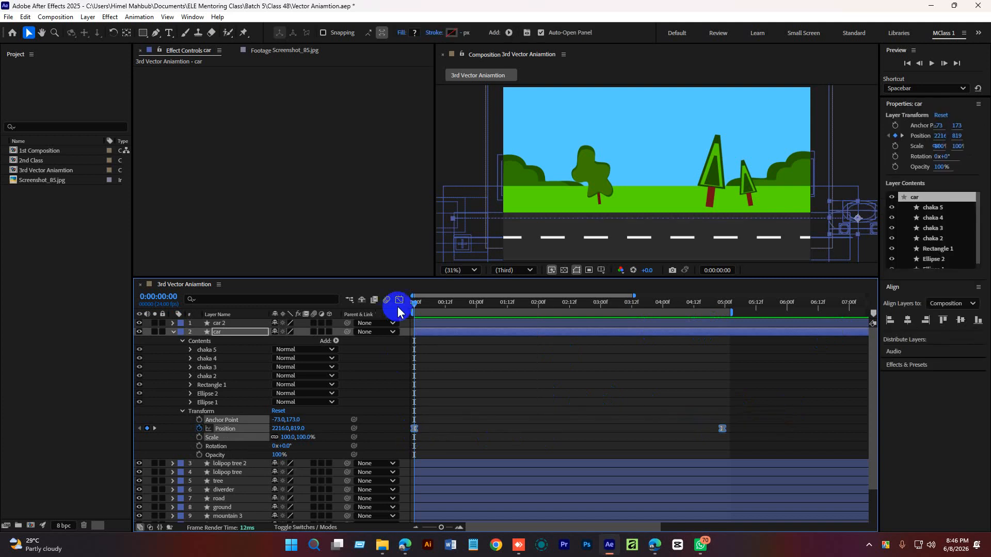
left_click(399, 300)
left_click_drag(537, 304, 562, 311)
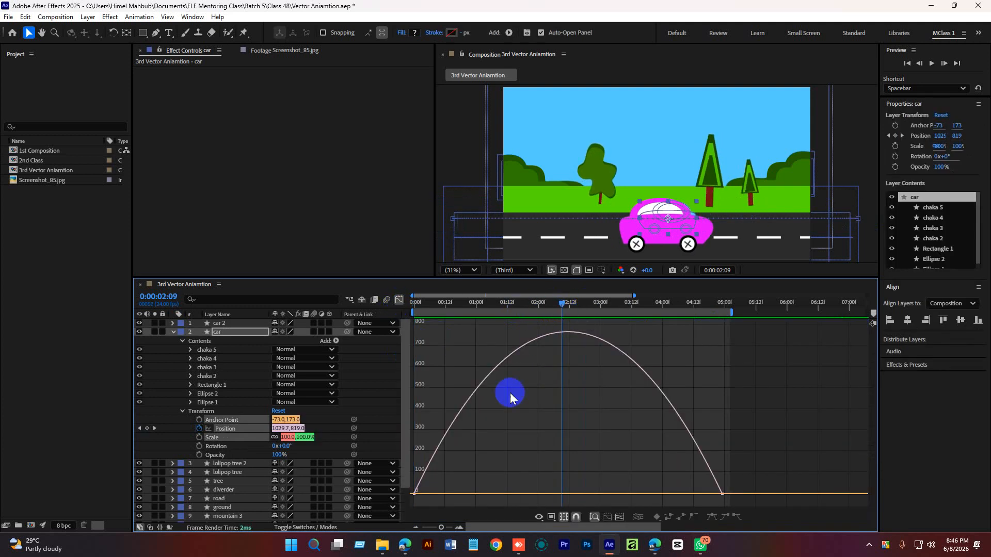
In the car's speed graph, extend the start keyframe's outgoing influence and the end keyframe's incoming influence toward the middle.
left_click_drag(462, 467, 402, 513)
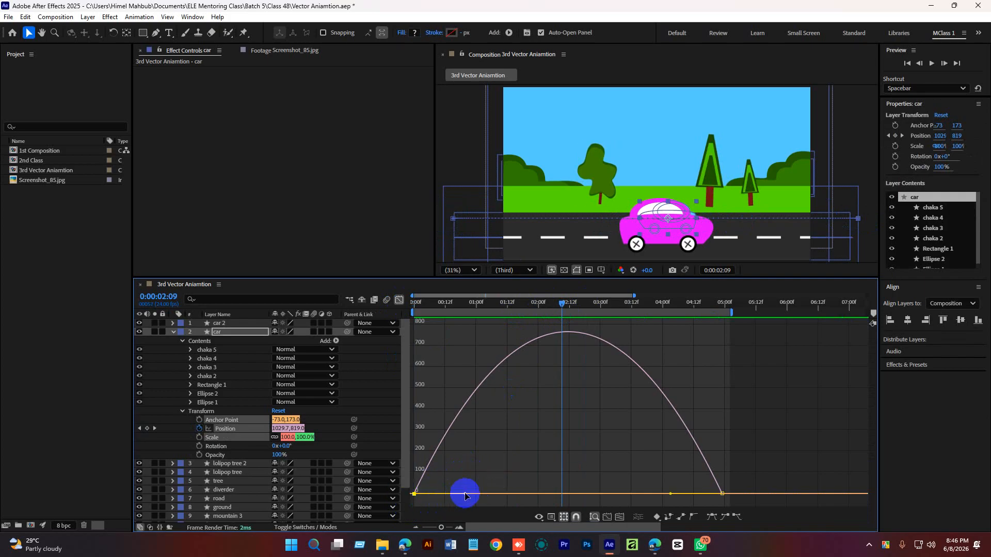
left_click_drag(465, 496, 556, 493)
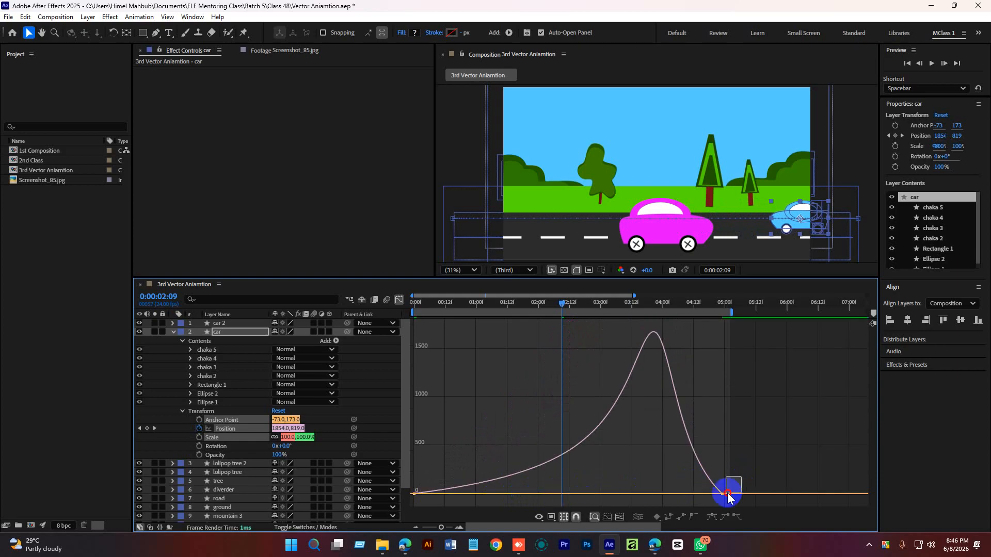
left_click_drag(670, 494, 604, 494)
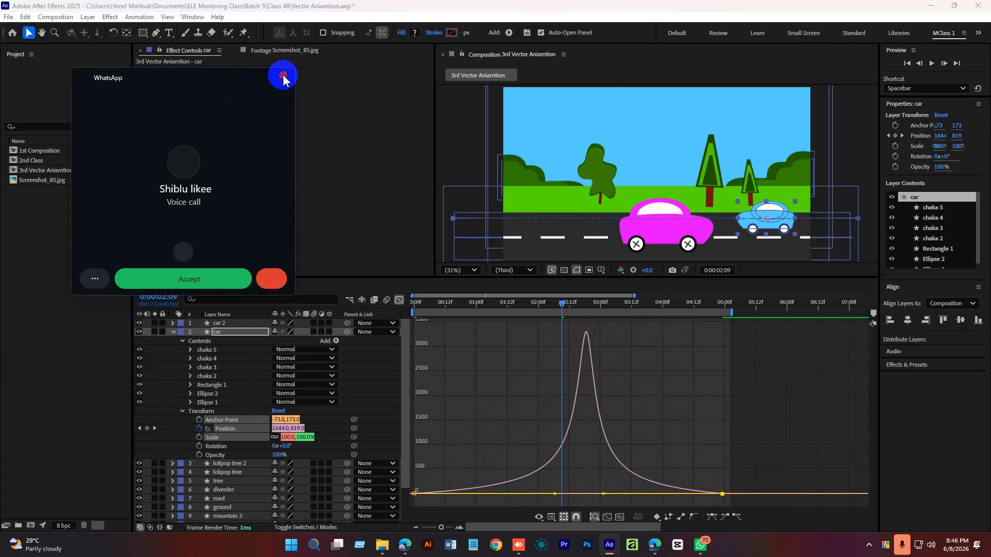
Dismiss the incoming call notification and preview the car animation from the start.
left_click(274, 281)
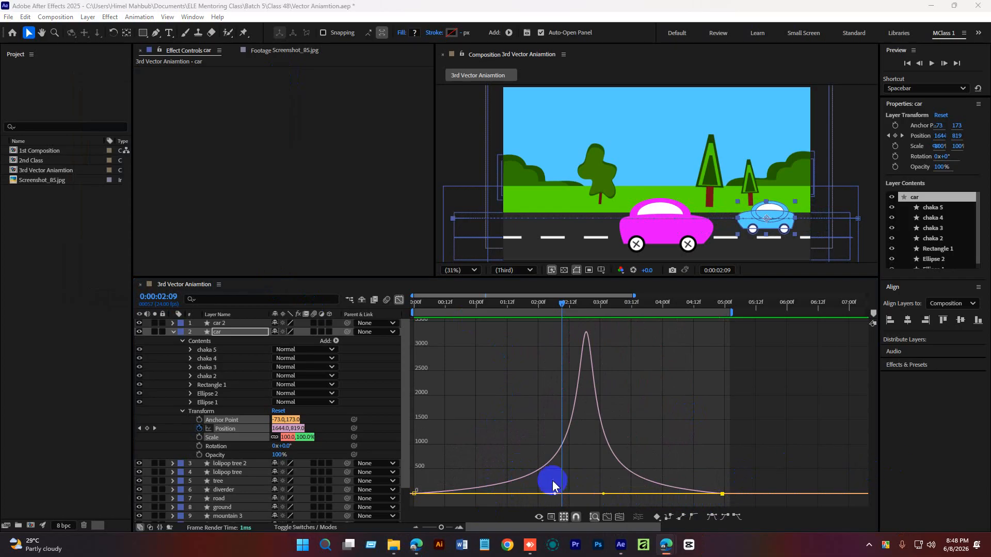
left_click_drag(558, 305, 392, 363)
key("space")
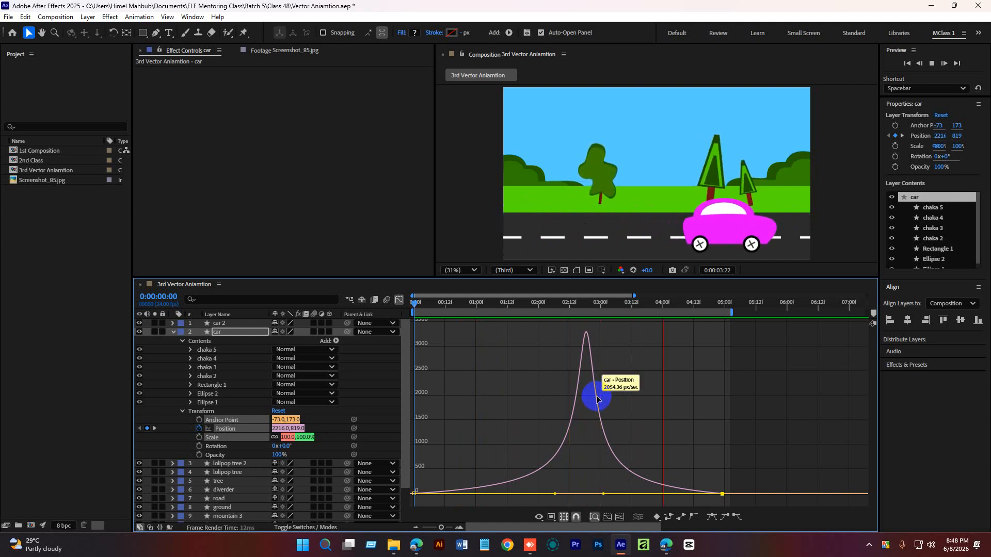
key("space")
key("space")
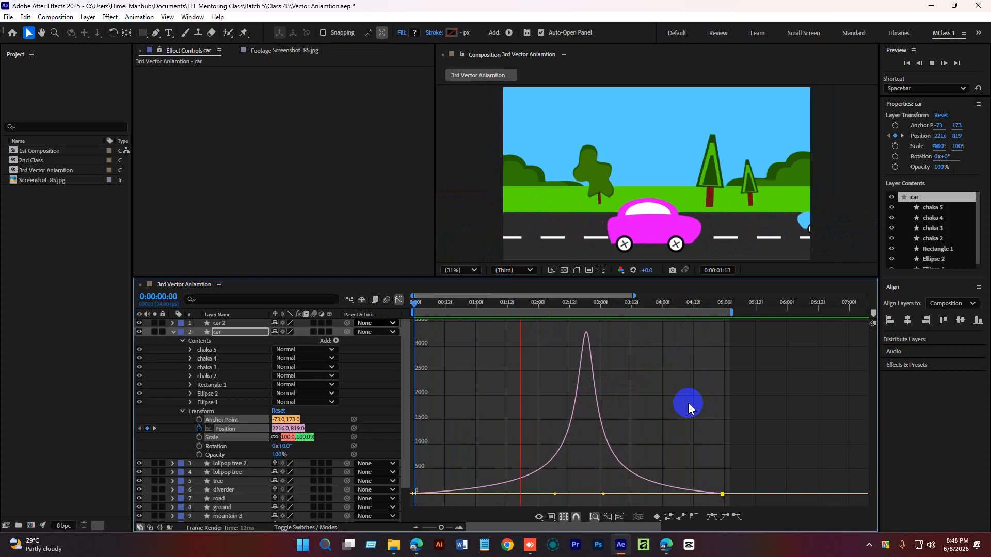
key("space")
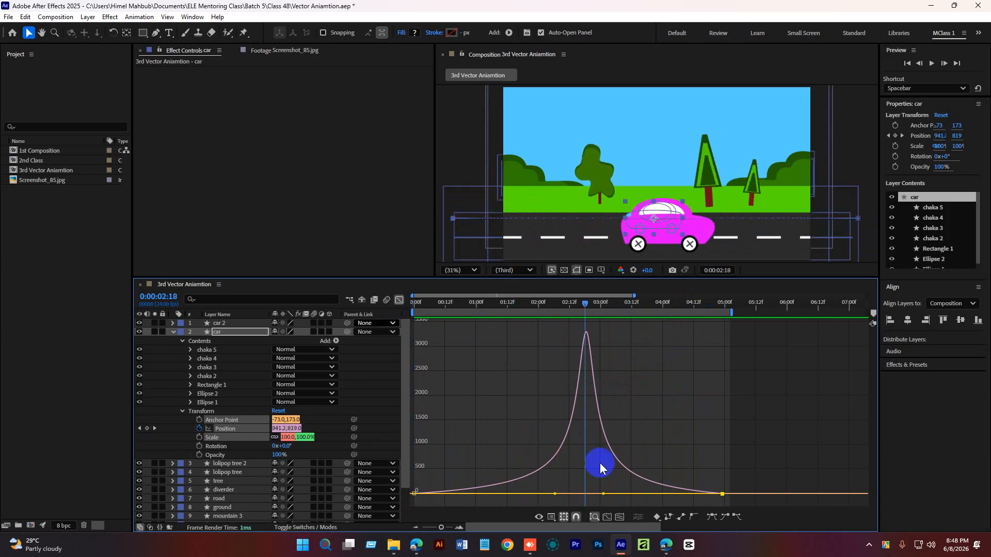
Shorten the start keyframe's outgoing influence and slightly lengthen the end keyframe's incoming influence in the car's speed graph.
left_click(414, 494)
left_click_drag(555, 494, 509, 494)
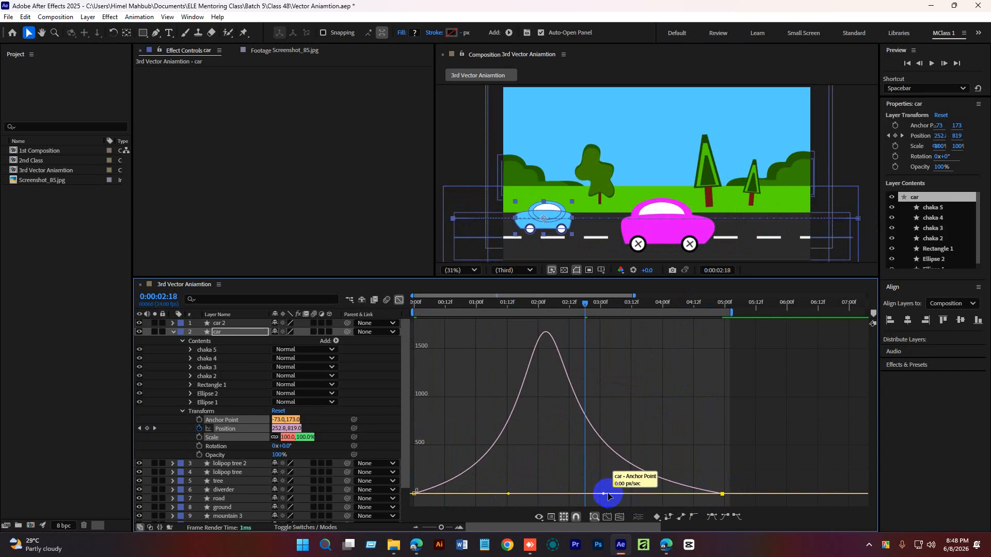
left_click_drag(603, 494, 593, 493)
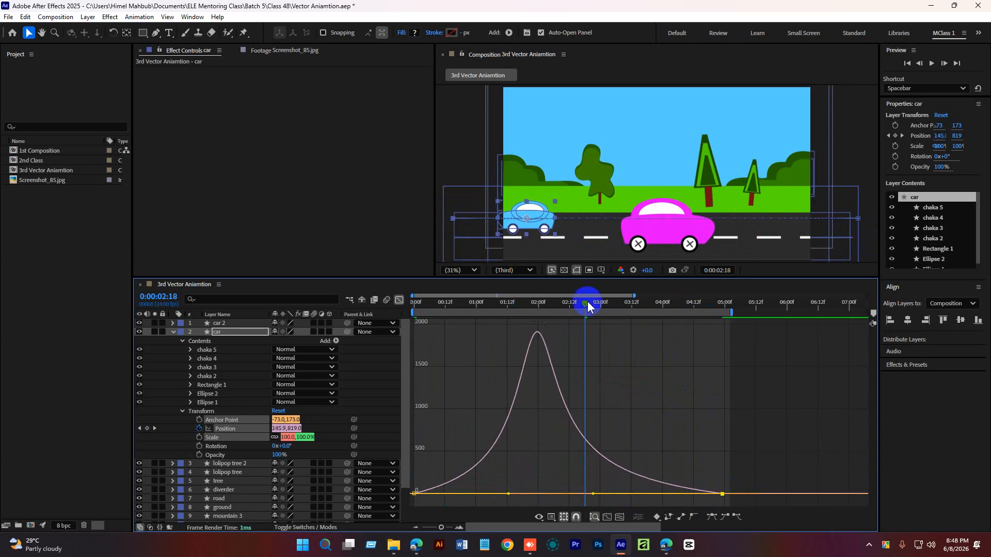
Preview the car's refined motion, then close the Graph Editor and collapse the car layer.
left_click_drag(588, 305, 414, 310)
key("space")
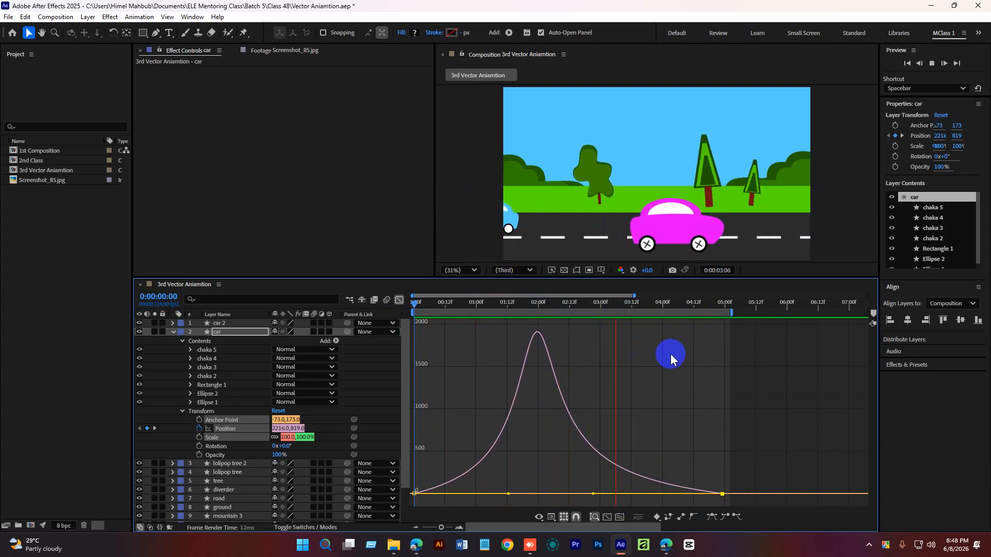
key("space")
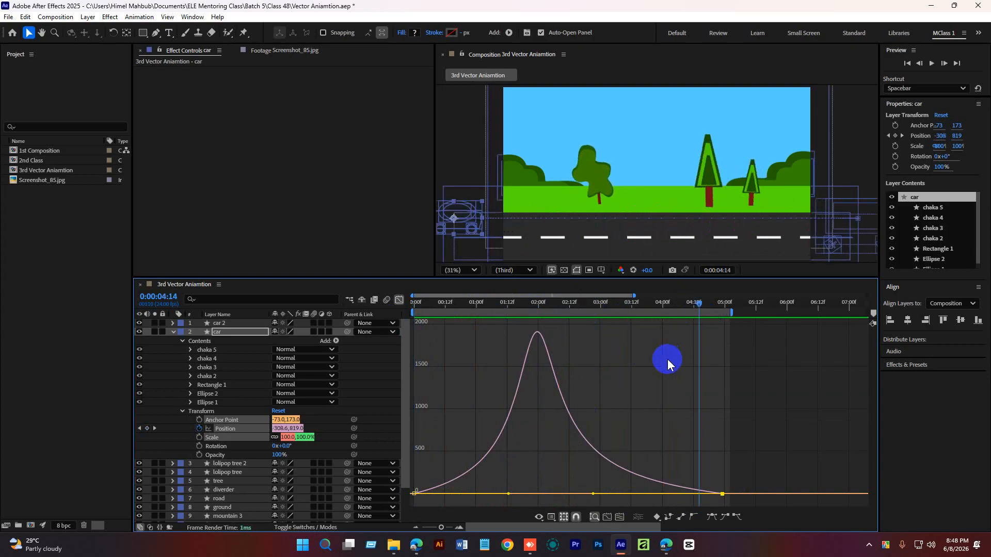
left_click(399, 300)
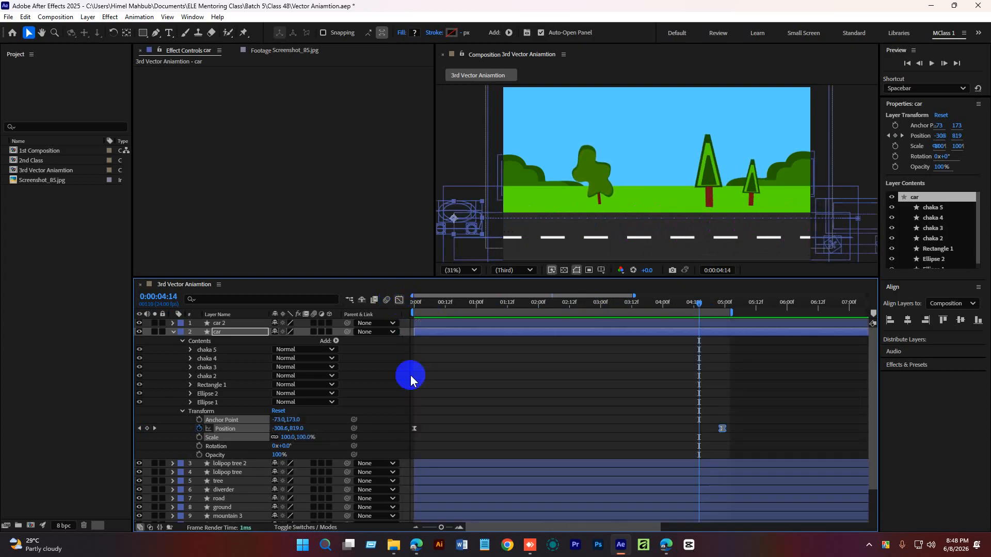
left_click(173, 332)
left_click(342, 503)
Return to the start of the timeline and save the project.
left_click(522, 305)
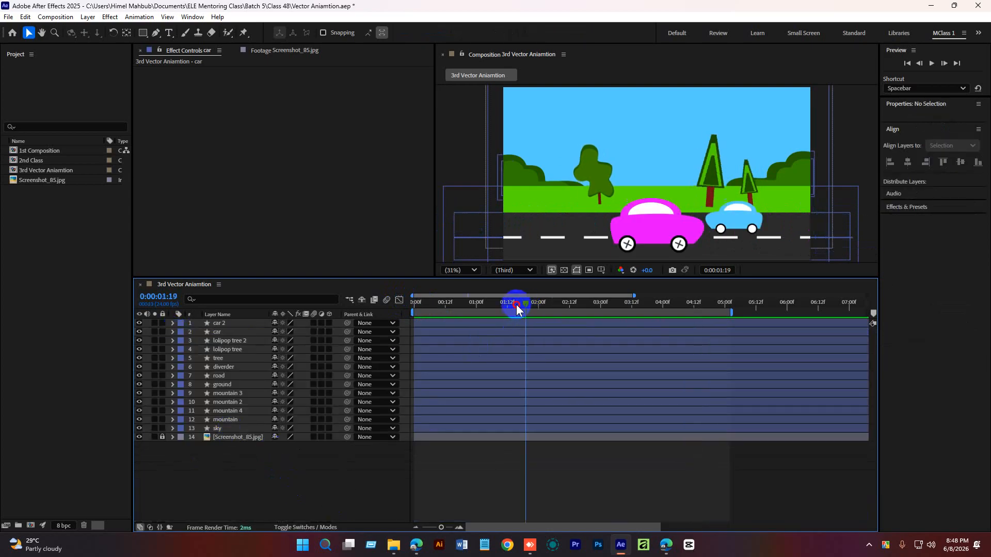
left_click_drag(517, 305, 370, 317)
key("ctrl+s")
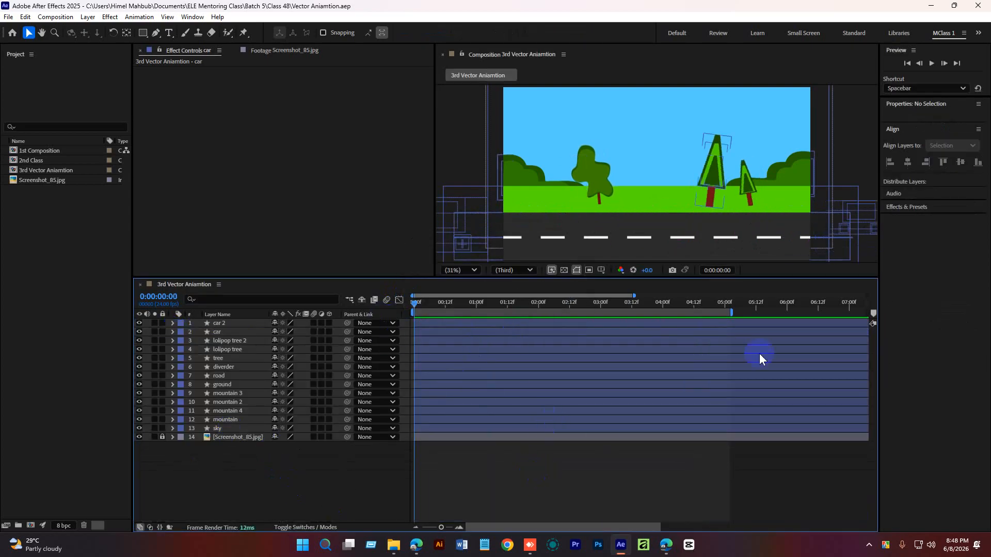
Scrub through the timeline to review both cars' motion.
left_click_drag(488, 304, 496, 304)
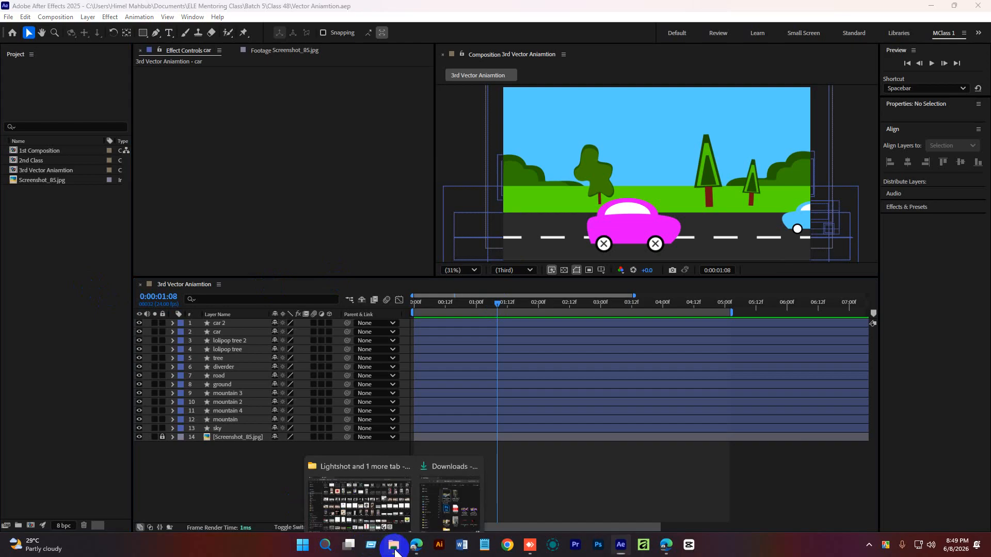
left_click_drag(497, 301, 339, 451)
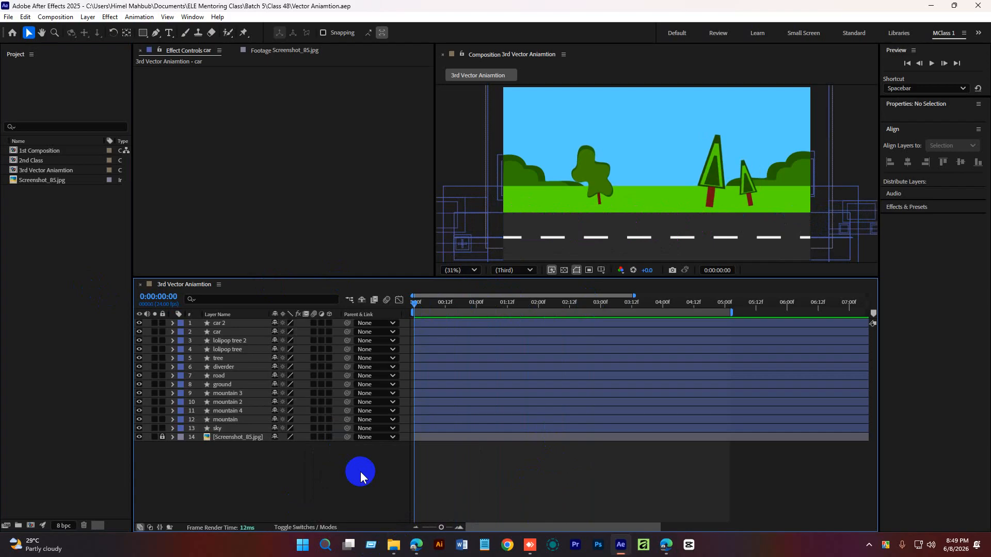
left_click_drag(432, 306, 389, 313)
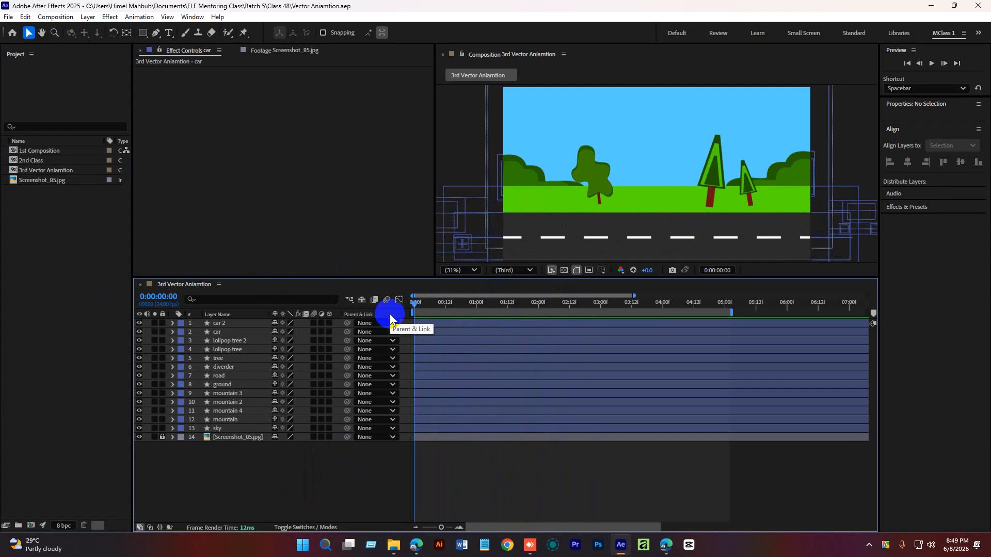
Switch to File Explorer and open the Documents folder to bring the YouTube logo image into the project.
left_click(73, 283)
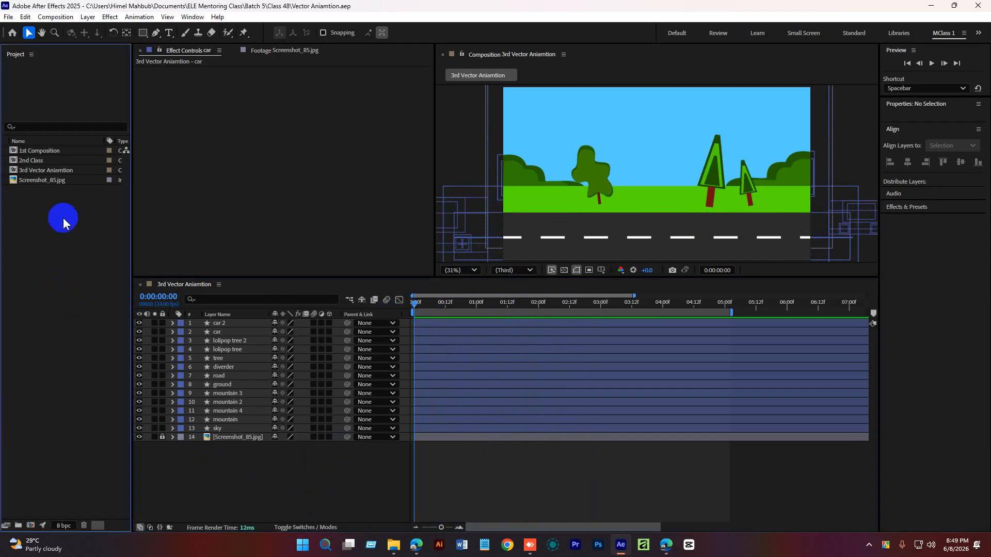
mouse_move(394, 543)
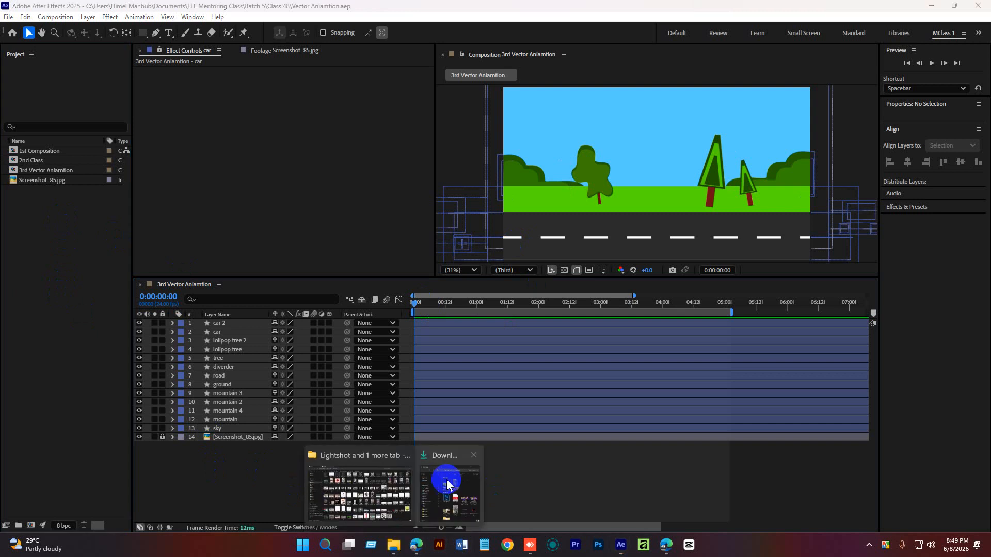
left_click(395, 496)
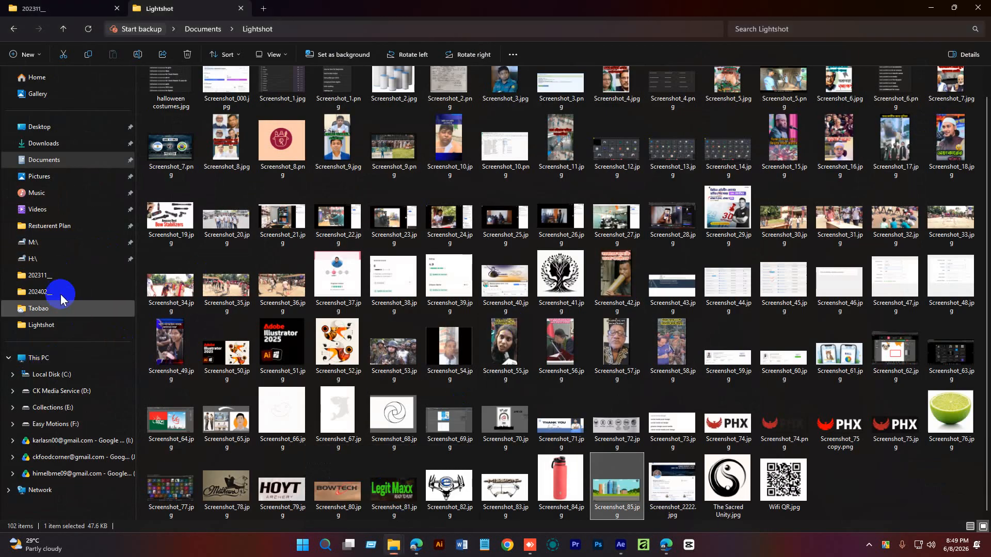
left_click(44, 159)
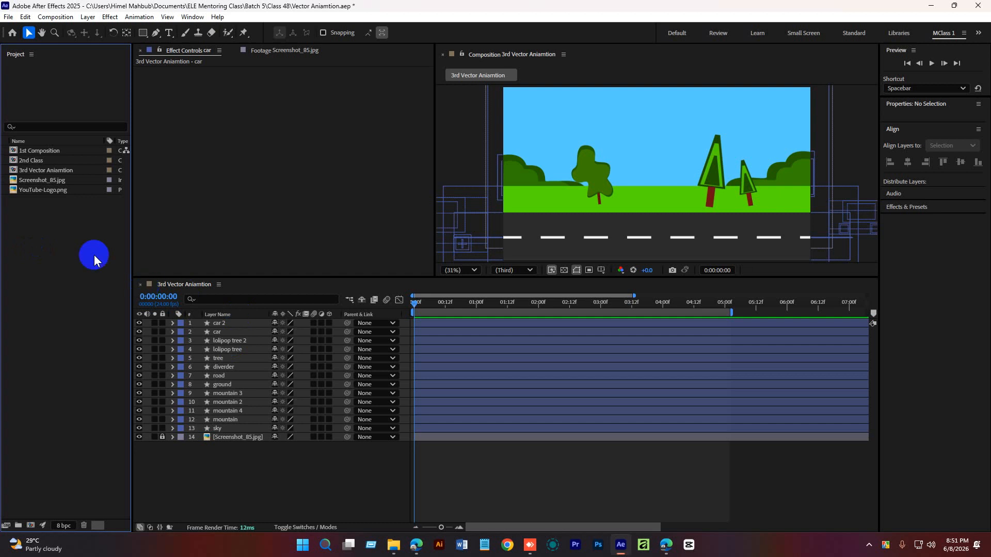
Create a new composition named "YT Logo NAiamtion" at 1920x1080, 24 fps, 15 seconds long.
right_click(66, 238)
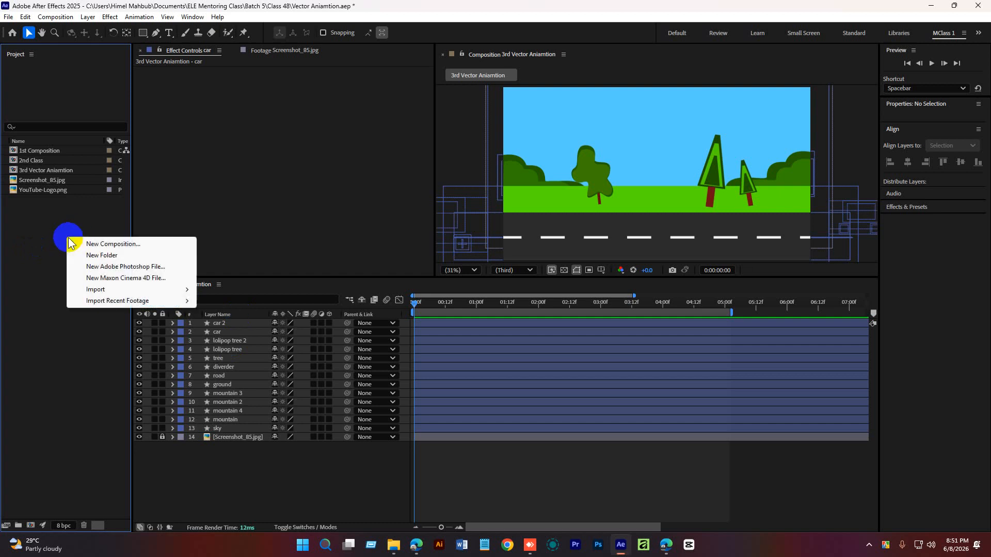
left_click(124, 243)
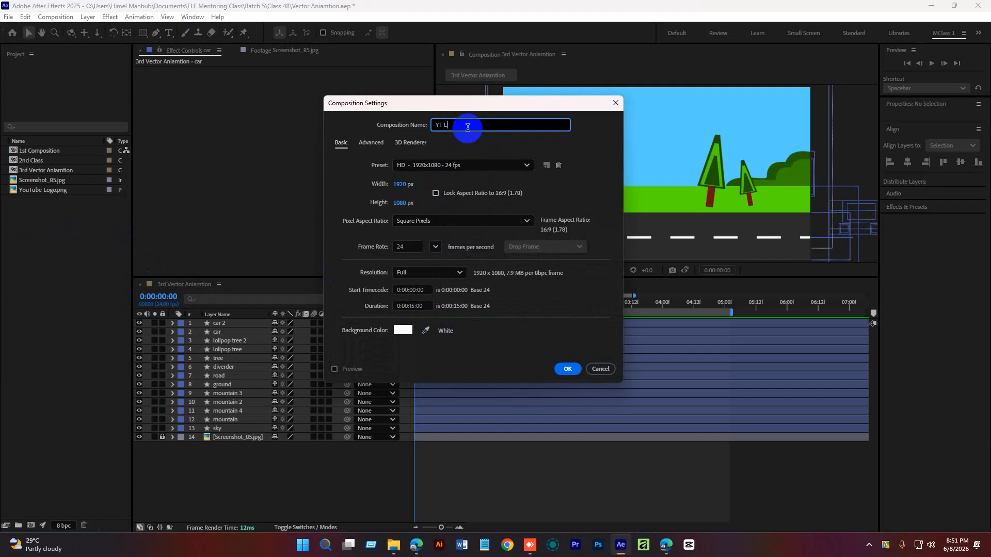
type("YT Logo NAiamtion")
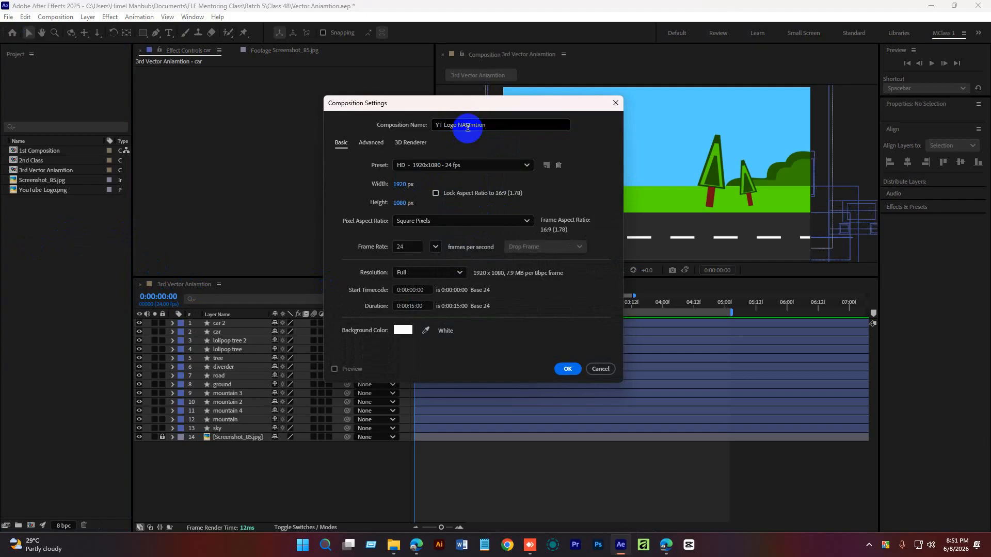
key("Return")
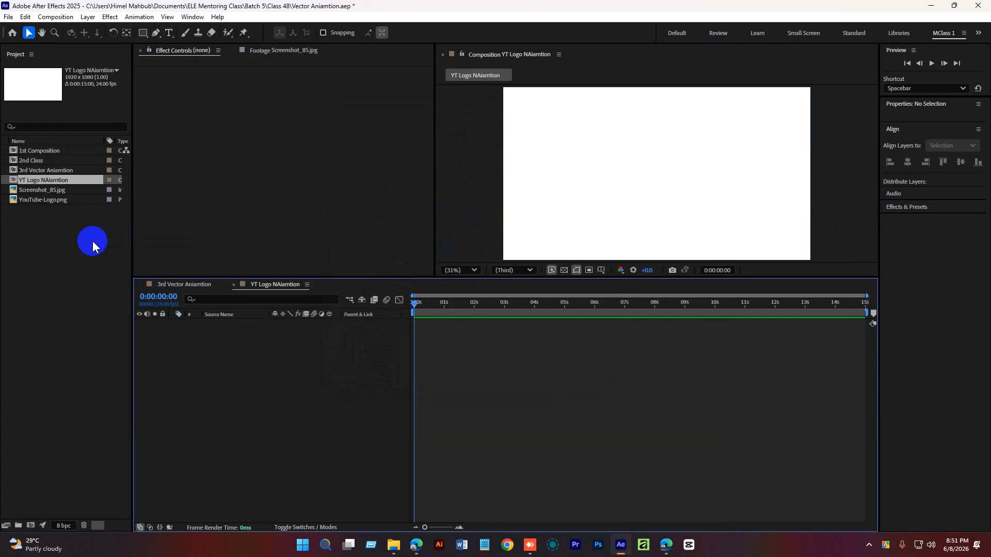
Add the YouTube logo image to the new composition and scale it down to 35%.
left_click(58, 200)
left_click_drag(38, 206, 250, 400)
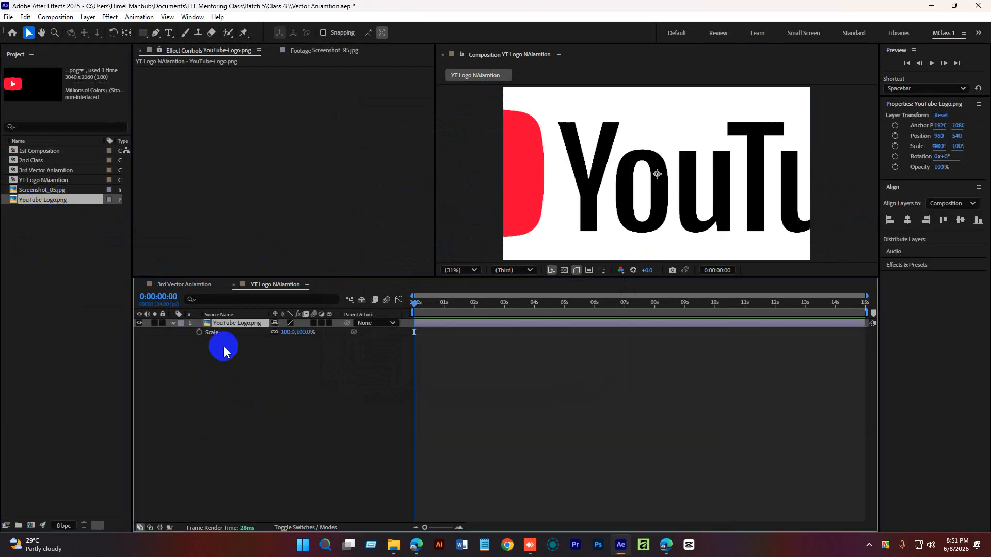
key("s")
left_click_drag(283, 332, 255, 343)
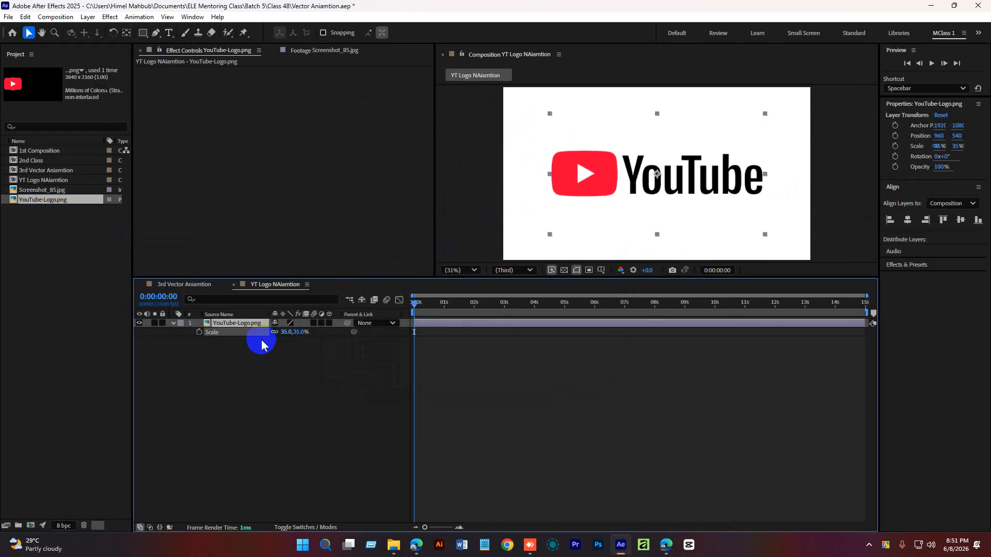
Set the logo layer's scale to 30% and return to the start of the timeline.
left_click(542, 408)
left_click_drag(453, 305, 379, 347)
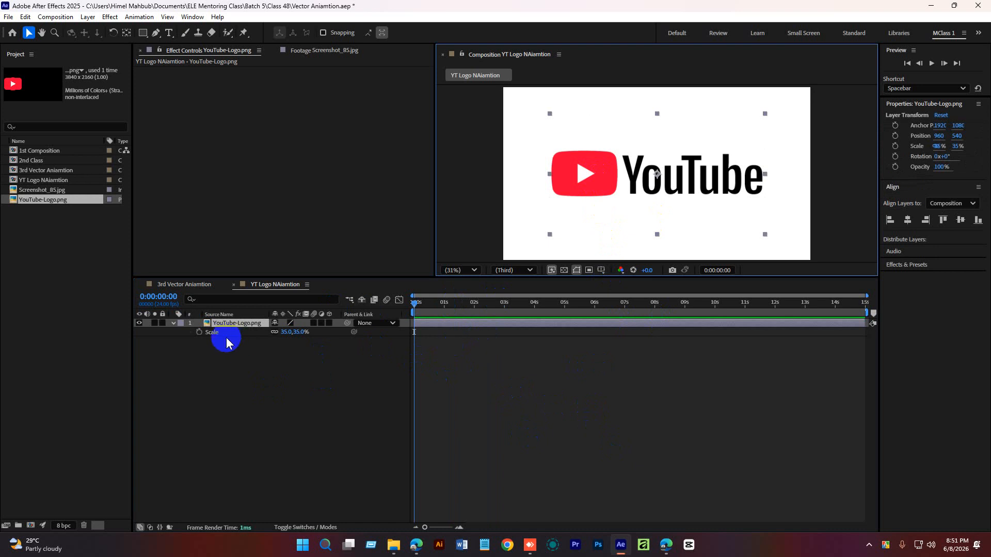
key("s")
left_click(236, 325)
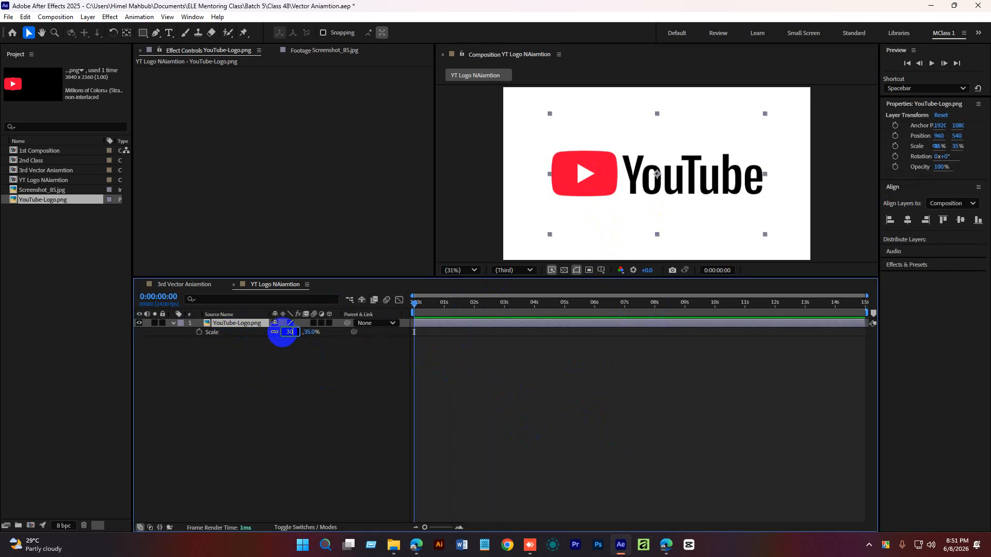
key("Return")
left_click(463, 375)
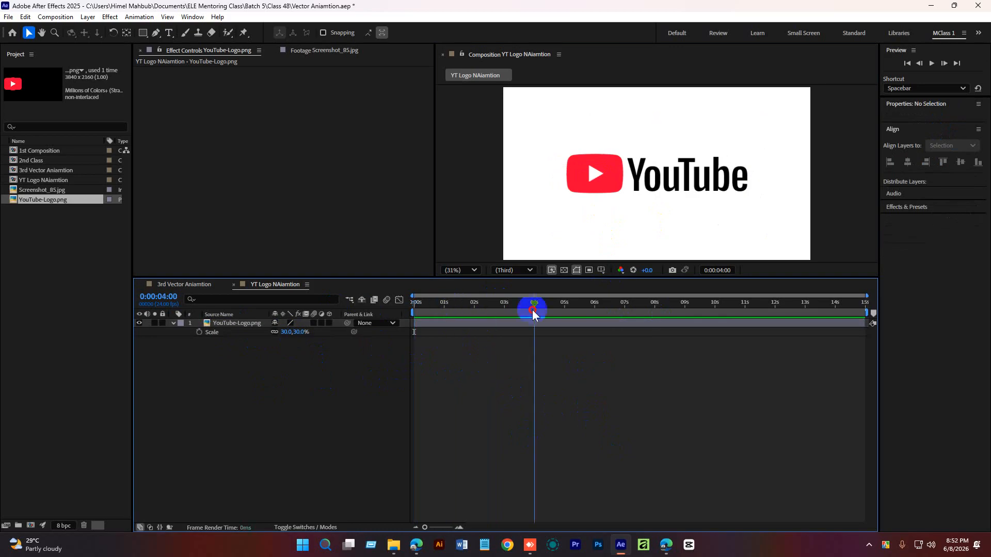
key("Home")
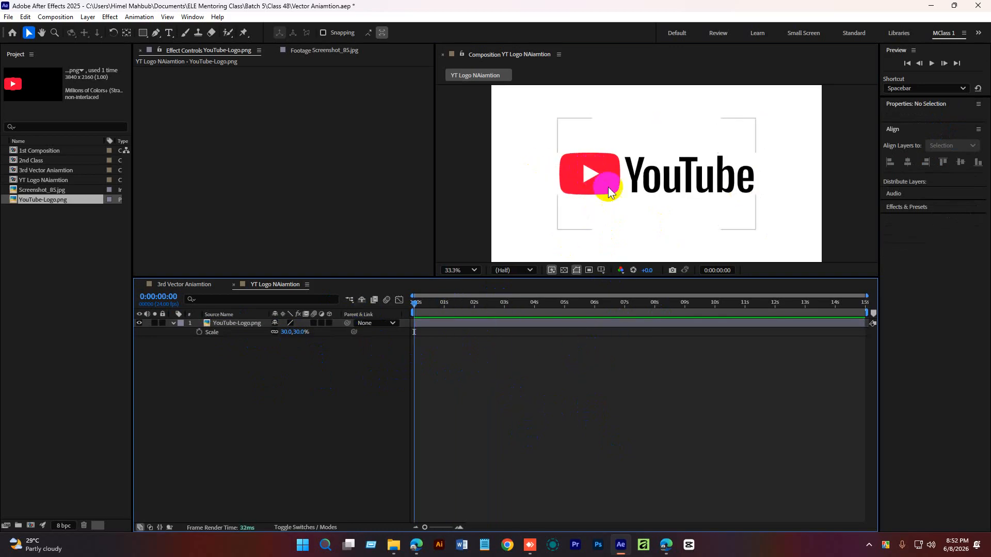
Undo the last change to the logo's scale.
scroll(607, 183, "up", 5)
scroll(550, 204, "down", 4)
scroll(623, 183, "up", 2)
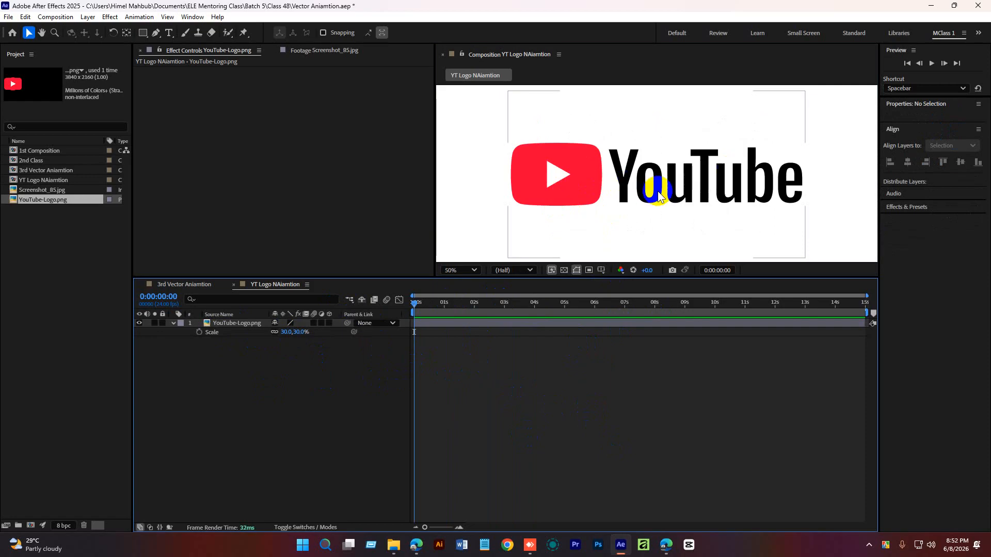
left_click_drag(565, 201, 550, 187)
key("ctrl+z")
left_click(531, 390)
Draw a rectangle shape about 414 x 277 px over the logo's red play button.
key("space")
scroll(551, 194, "up", 1)
left_click_drag(671, 165, 751, 172)
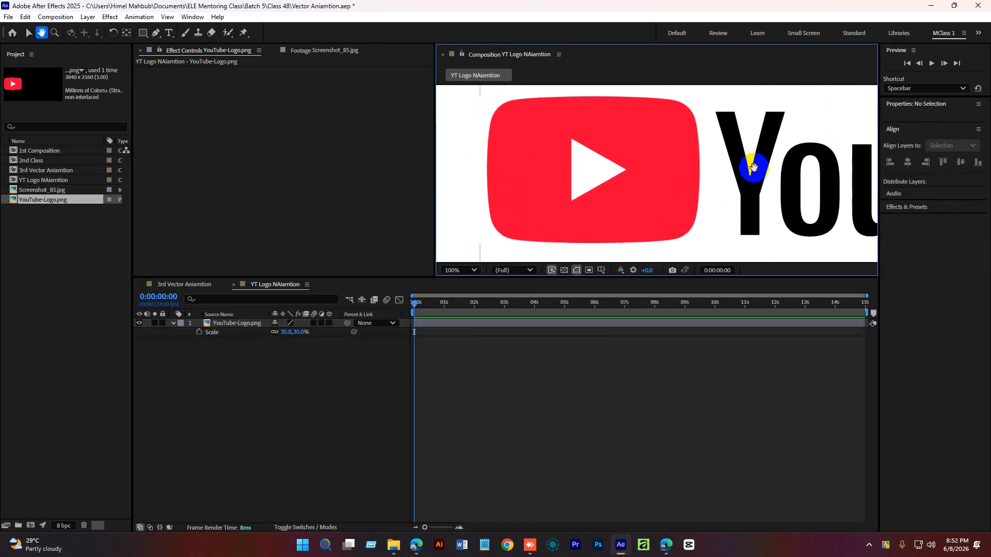
left_click(143, 32)
left_click_drag(489, 101, 701, 243)
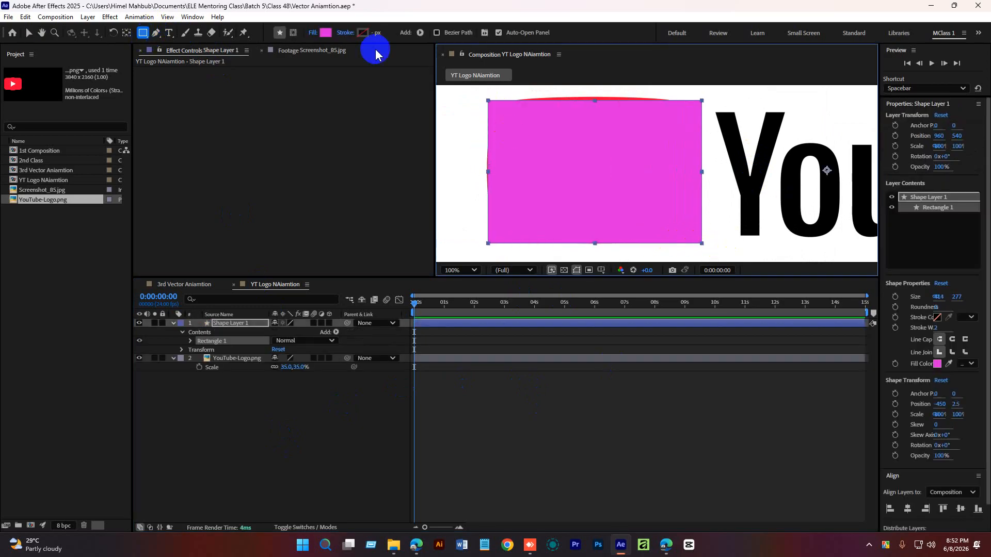
Center the shape layer's anchor point and round the rectangle's corners with a Roundness of 61.
double_click(126, 33, "ctrl")
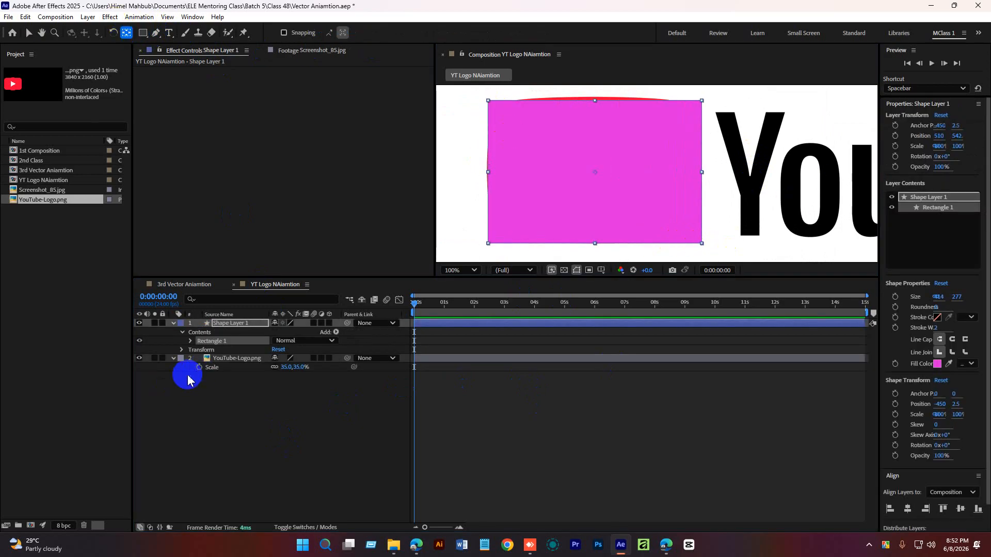
left_click(190, 341)
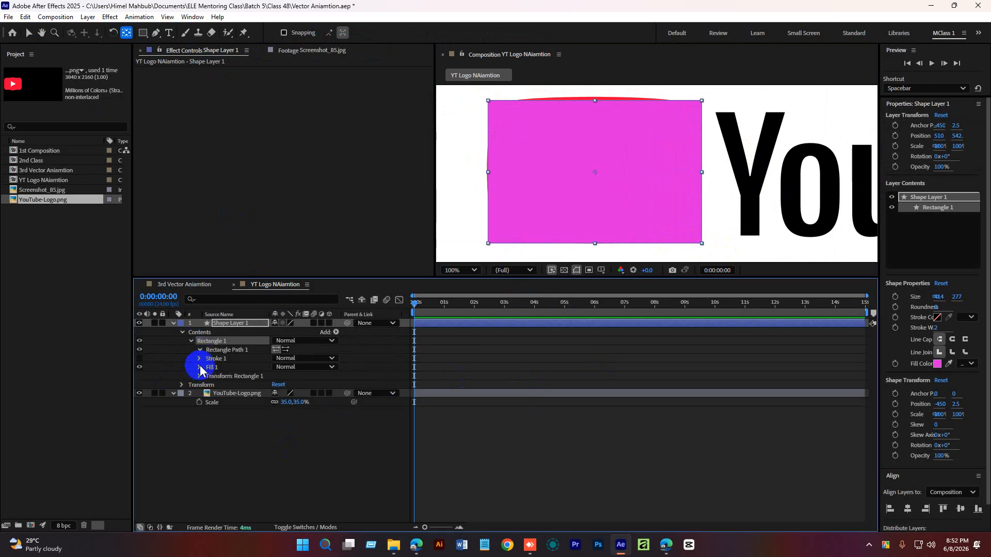
left_click(199, 350)
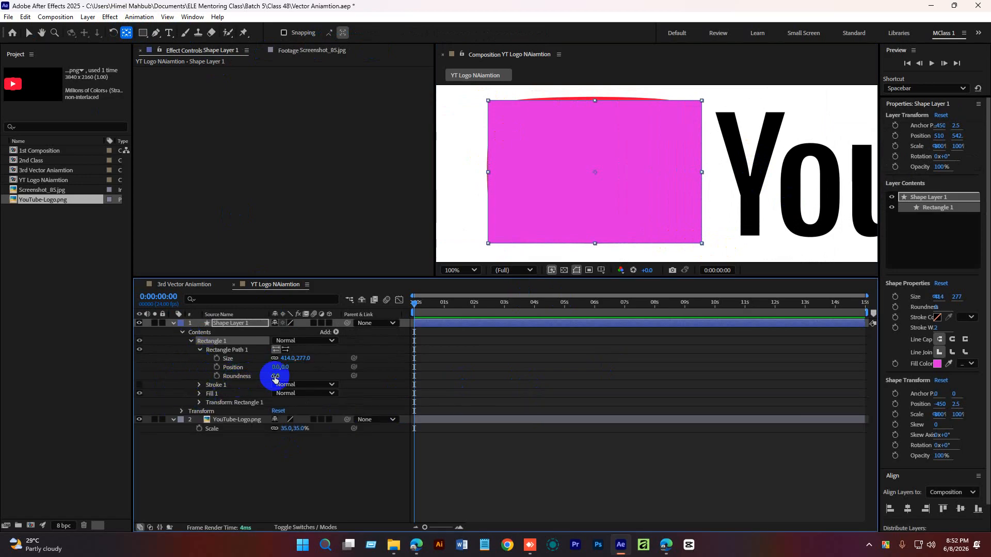
left_click_drag(272, 376, 312, 380)
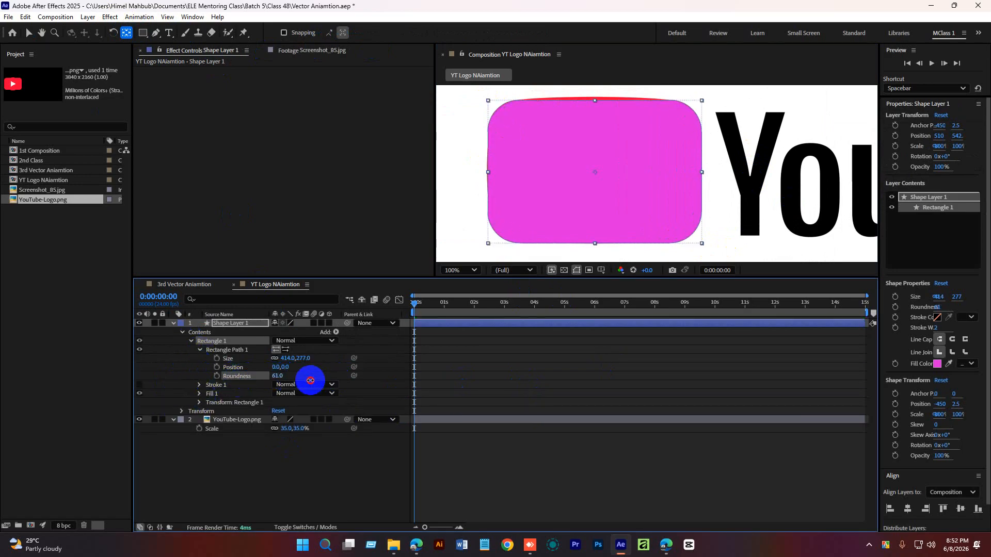
left_click(353, 478)
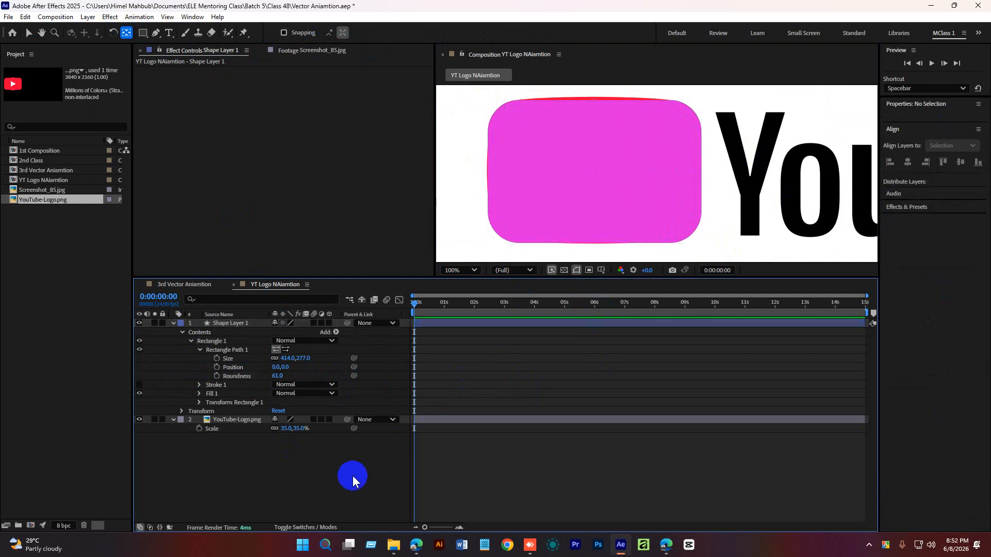
Set the rectangle's Roundness to 65.
key("v")
left_click(610, 174)
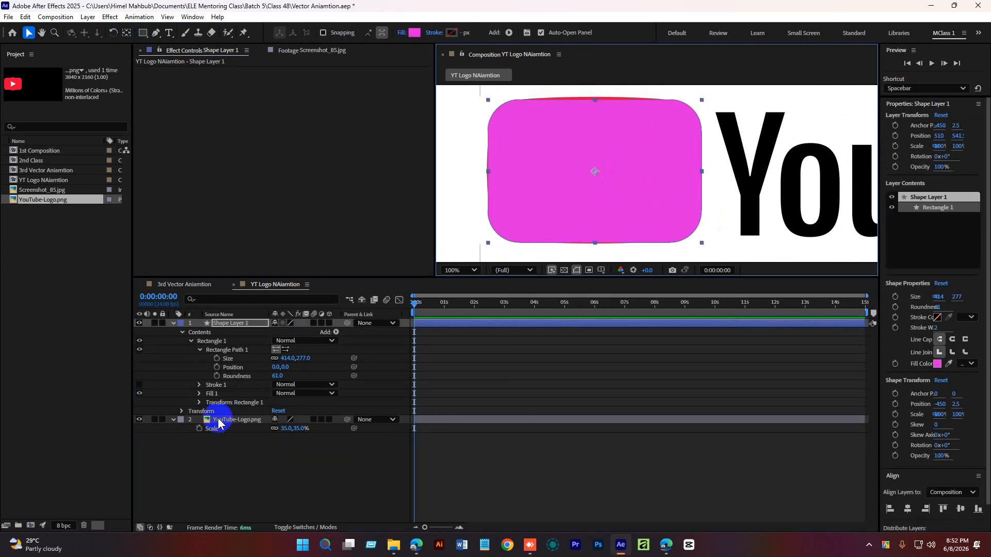
left_click(279, 376)
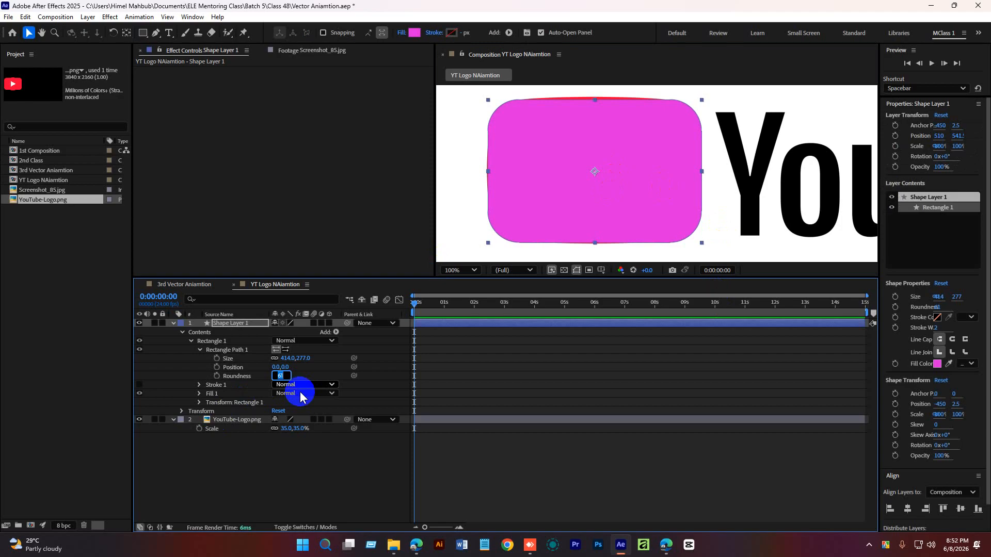
type("65")
key("Return")
left_click(548, 228)
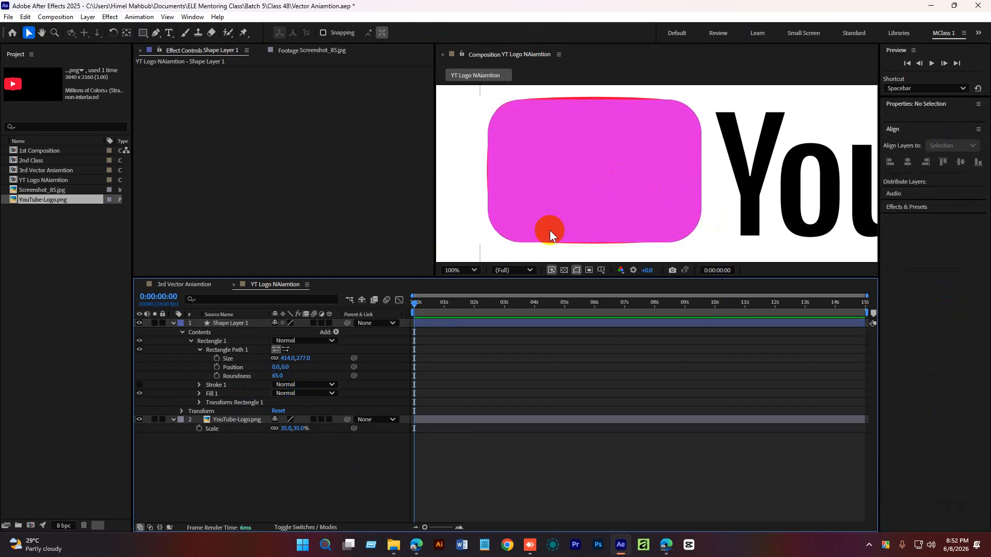
Convert the rectangle path into a Bezier path.
left_click(231, 349)
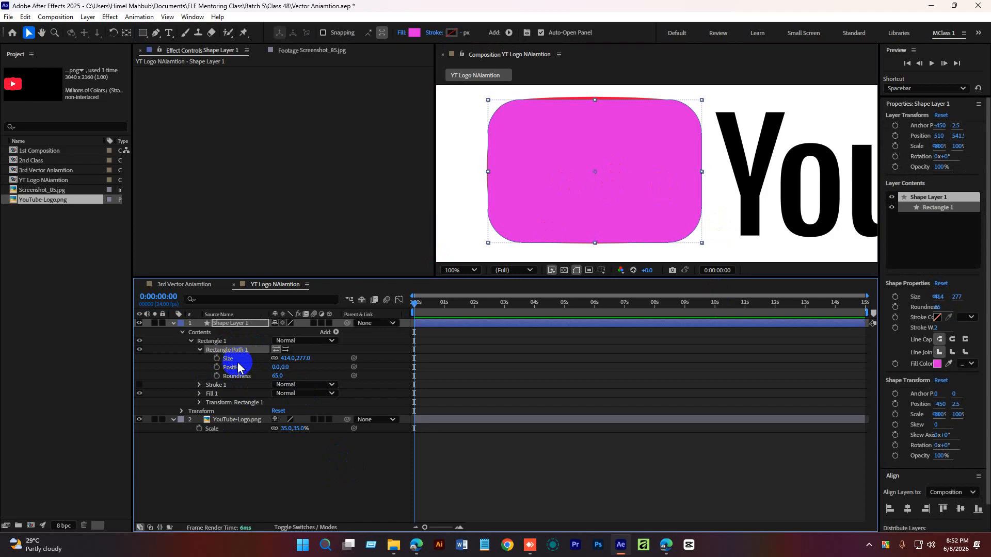
right_click(233, 350)
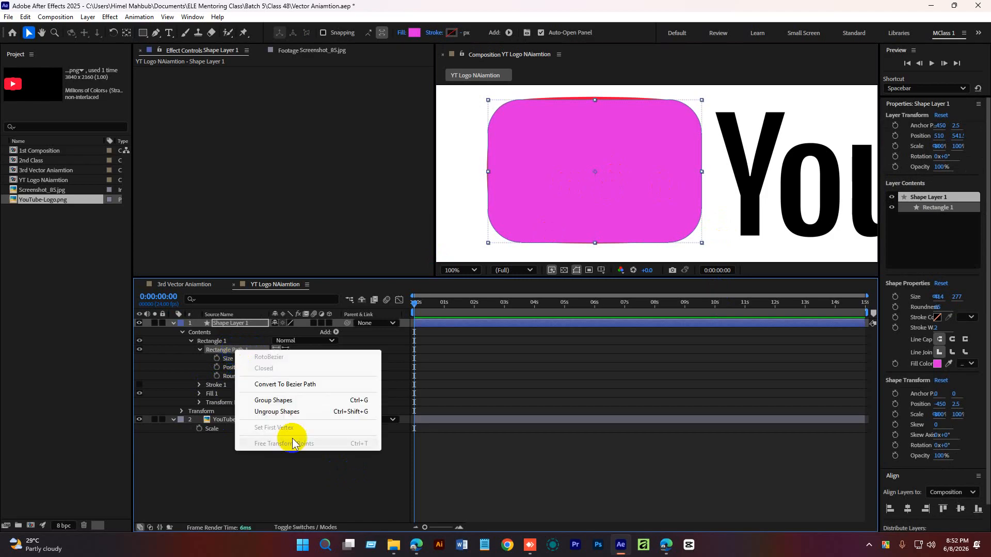
left_click(299, 385)
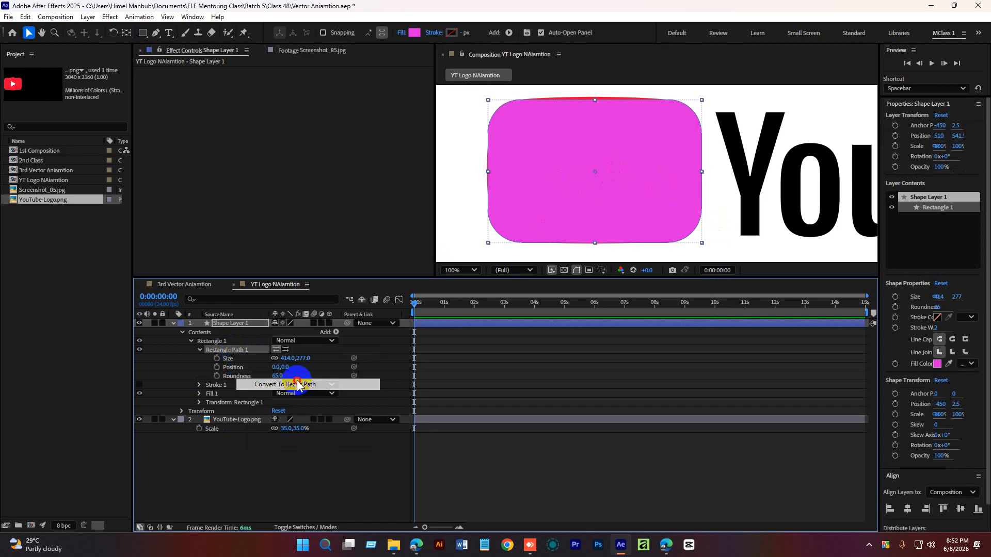
Lock the YouTube logo layer.
left_click(514, 91)
left_click(224, 324)
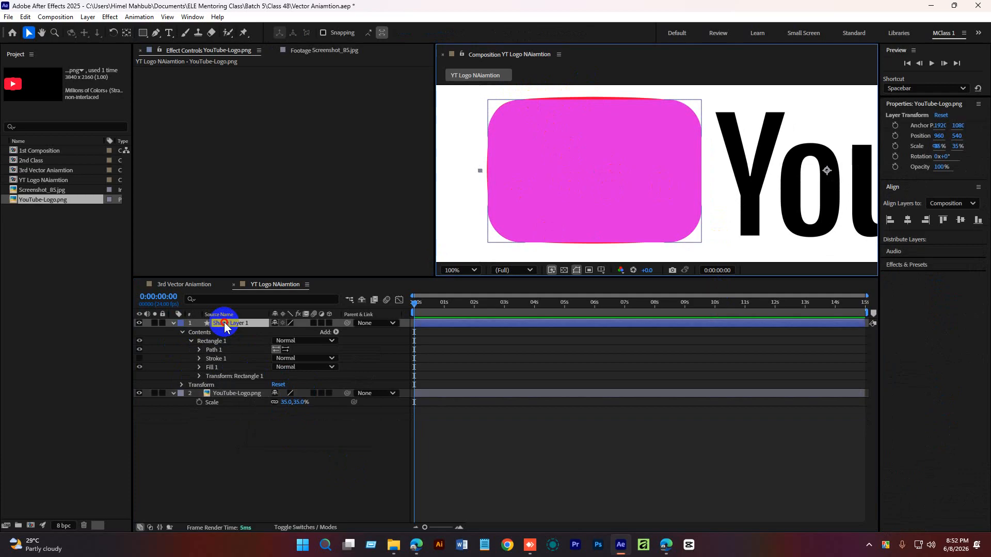
left_click(173, 395)
left_click(162, 394)
Drag the rectangle path's corner Bezier handles to curve its top and bottom edges outward.
left_click(265, 324)
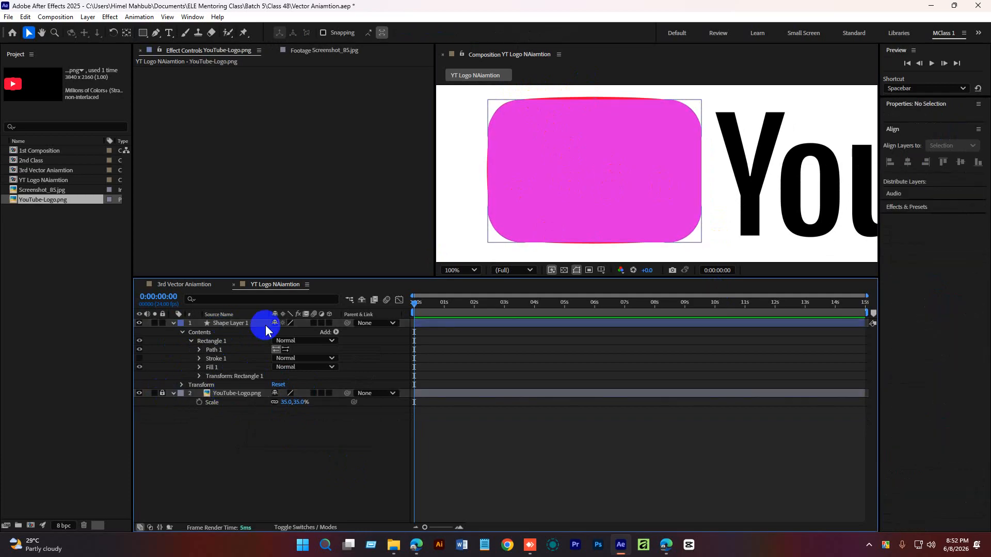
left_click(589, 90)
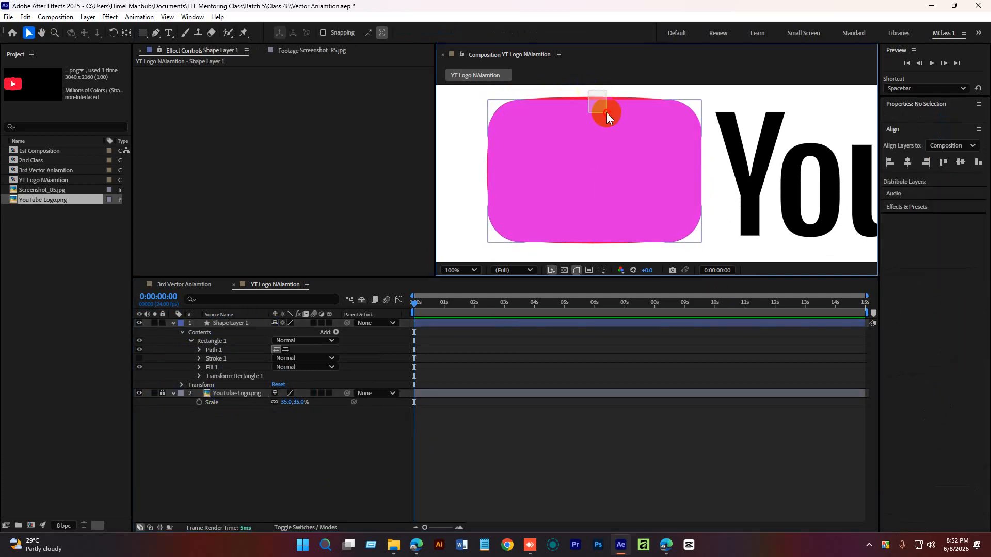
left_click(606, 113)
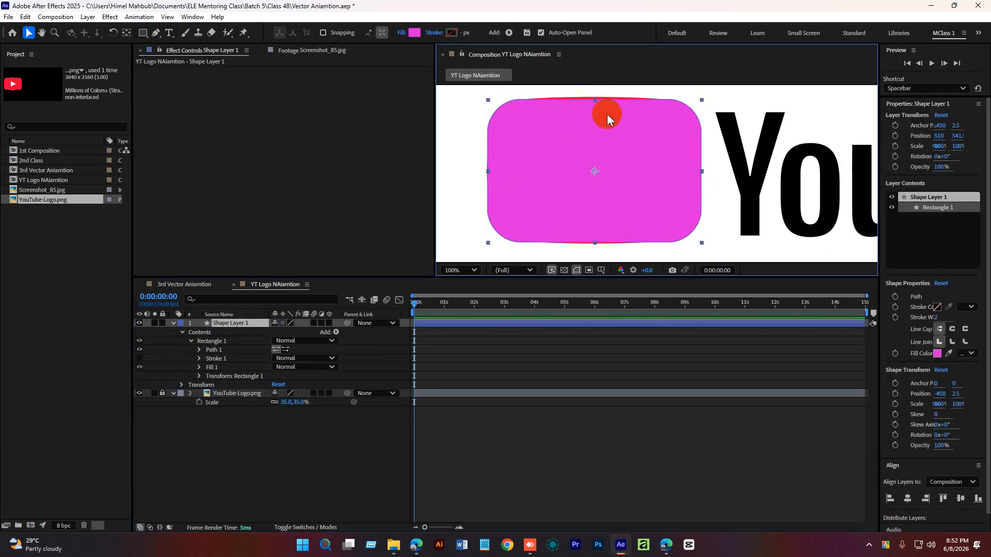
left_click(214, 350)
left_click(199, 349)
left_click(221, 358)
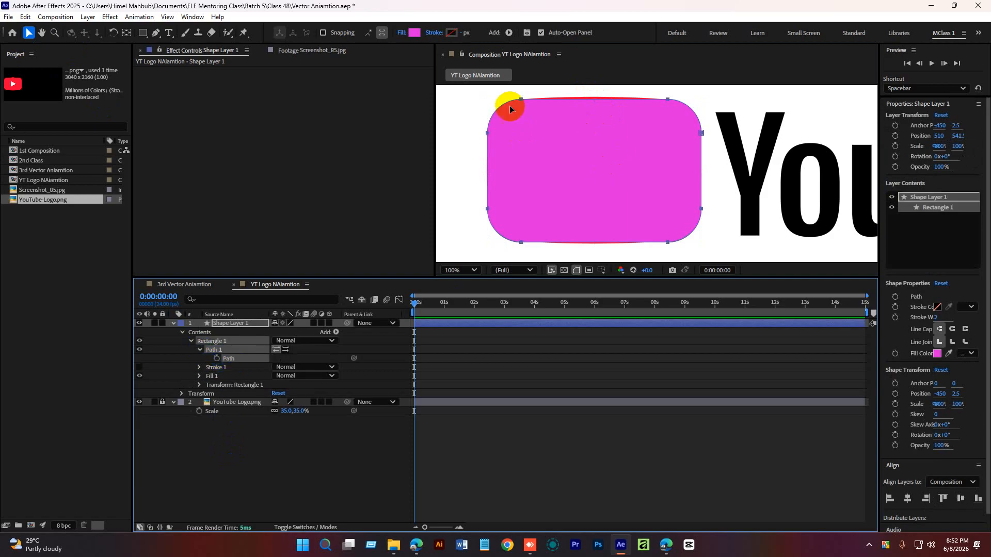
left_click_drag(504, 93, 678, 113)
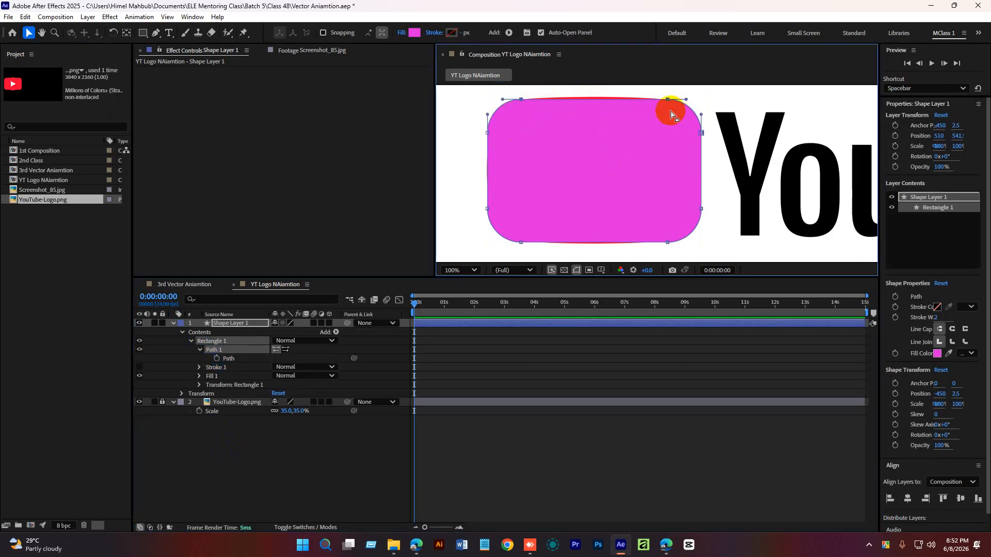
left_click_drag(515, 91, 559, 98)
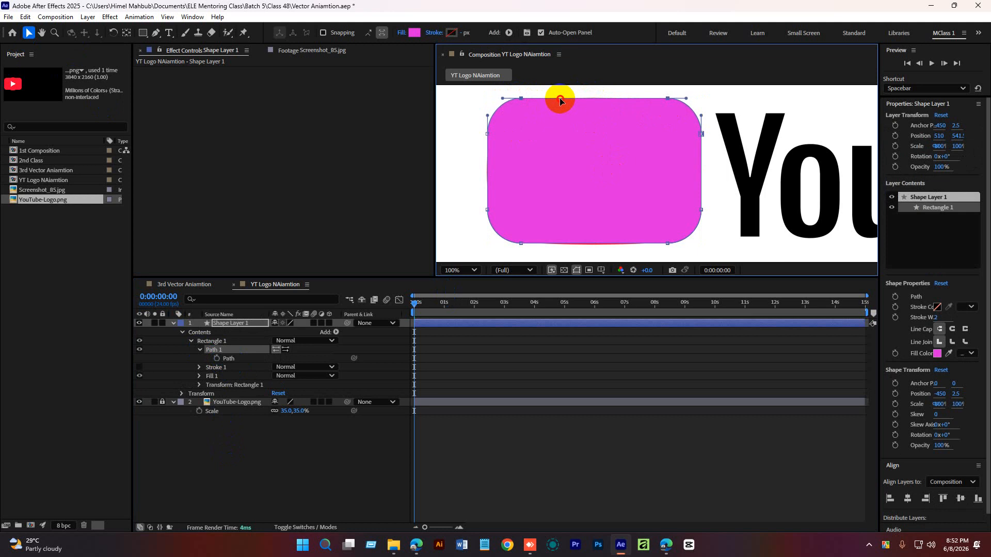
mouse_move(516, 259)
left_mouse_down()
mouse_move(613, 253)
mouse_move(675, 234)
mouse_move(669, 248)
mouse_move(525, 246)
left_mouse_up()
left_click_drag(675, 255, 663, 248)
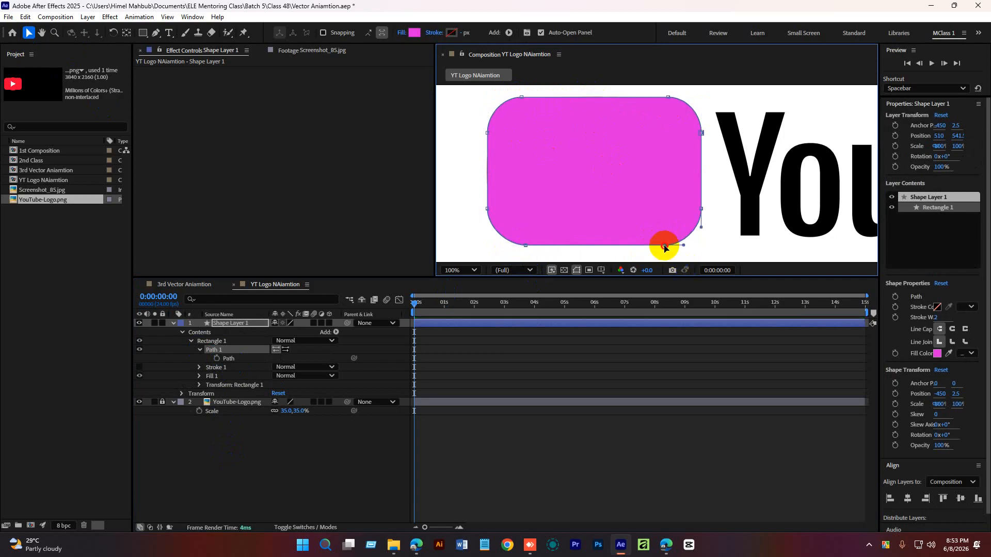
Readjust the top corner handles of the rectangle path to refine the curved top edge.
scroll(678, 103, "up", 1)
left_click(672, 102)
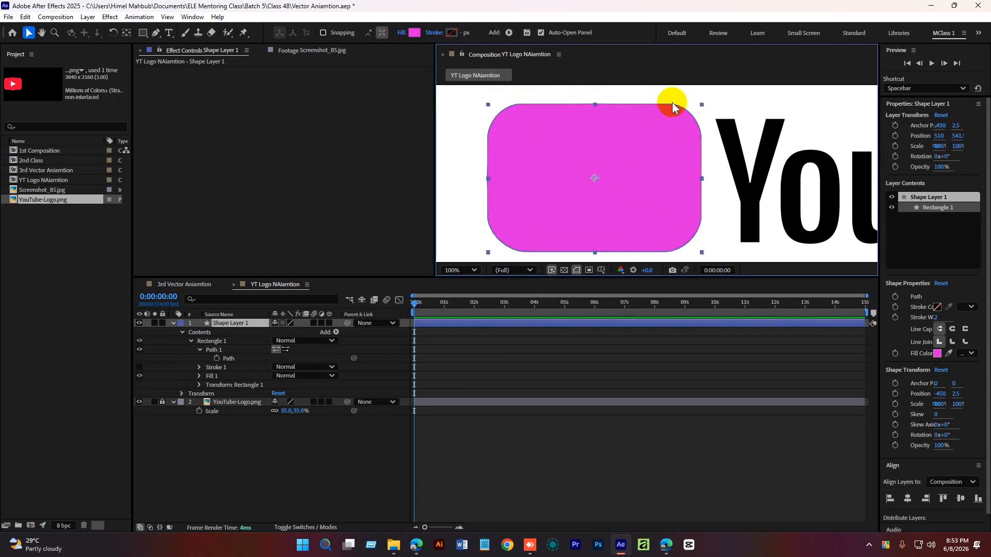
left_click(228, 357)
mouse_move(661, 95)
left_mouse_down()
mouse_move(676, 117)
mouse_move(664, 103)
left_mouse_up()
mouse_move(505, 94)
left_mouse_down()
mouse_move(534, 110)
mouse_move(520, 103)
left_mouse_up()
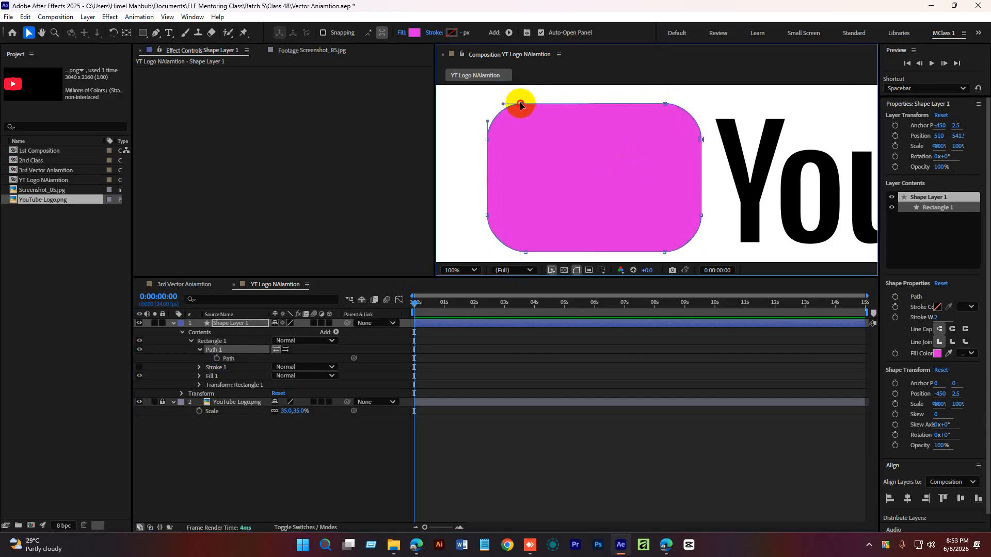
left_click(345, 418)
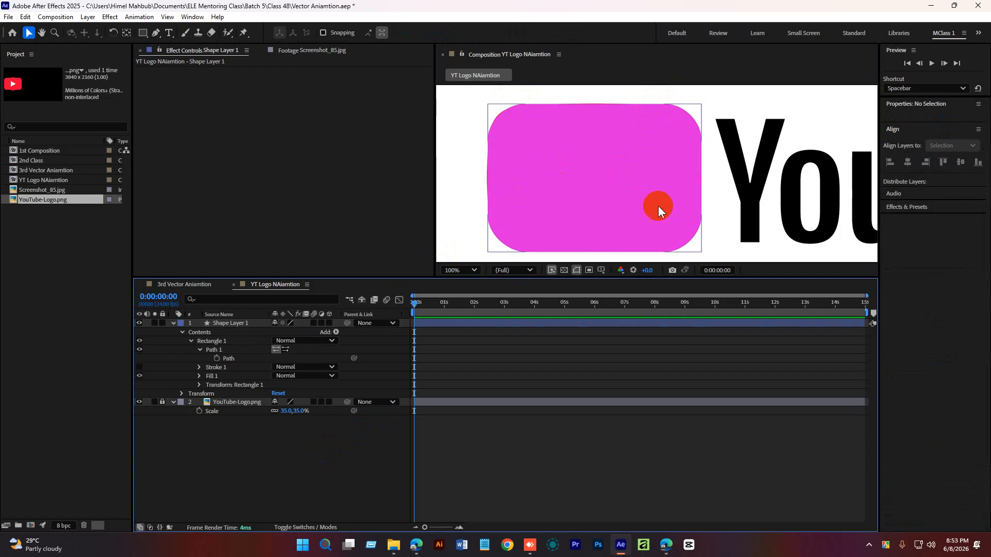
Set the rectangle's fill color to red DF0000.
left_click(228, 351)
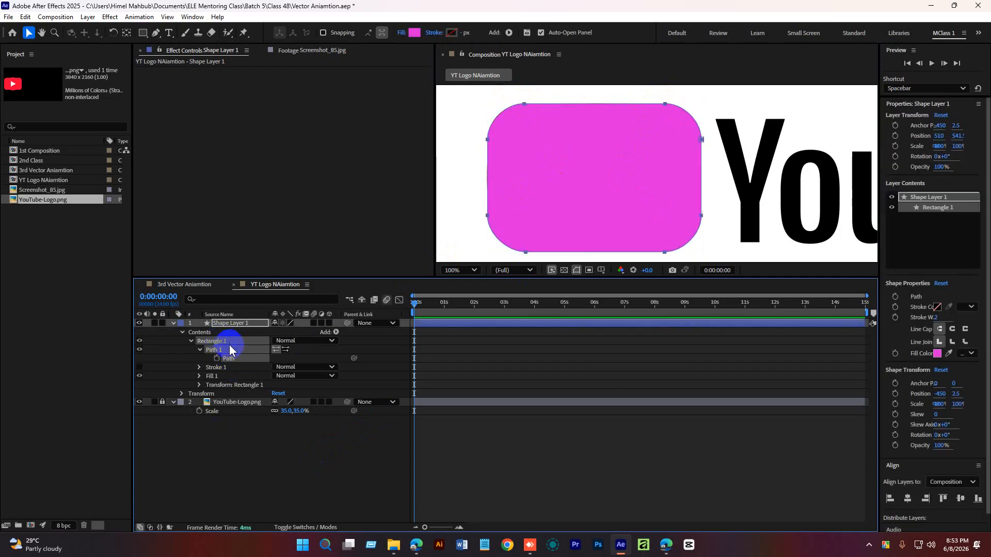
left_click(414, 33)
left_click_drag(653, 241, 571, 163)
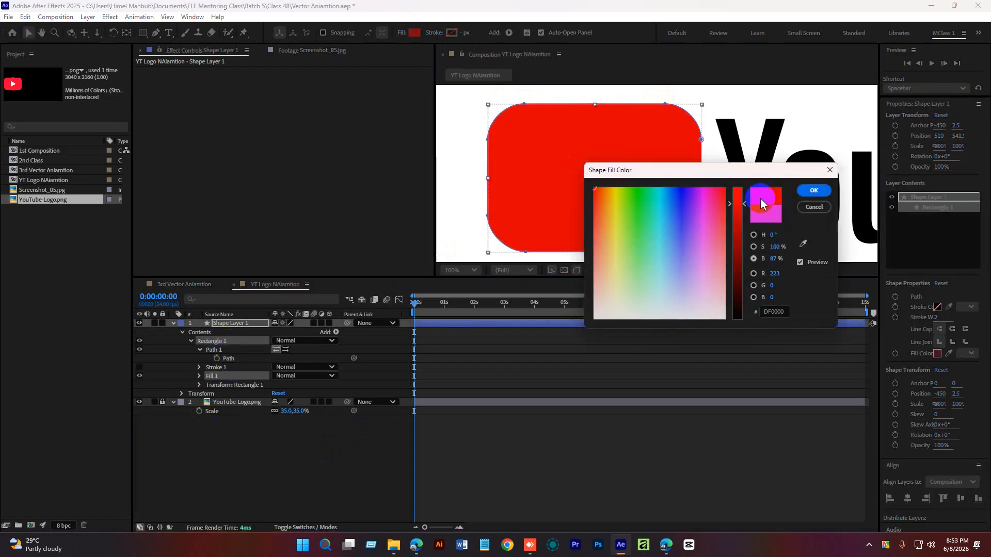
left_click(814, 190)
left_click(300, 465)
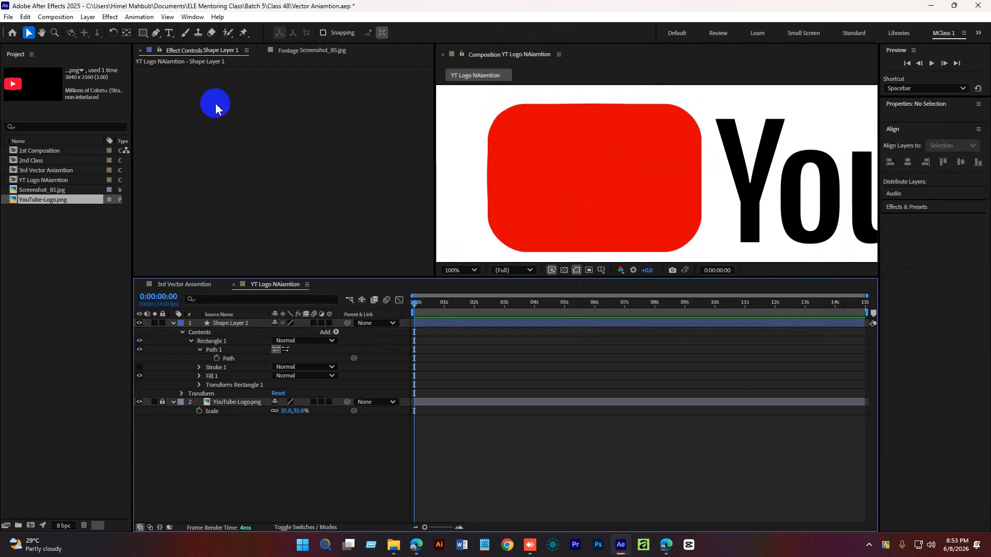
Draw a polygon with the Polygon Tool over the left part of the red rectangle.
left_click(143, 33)
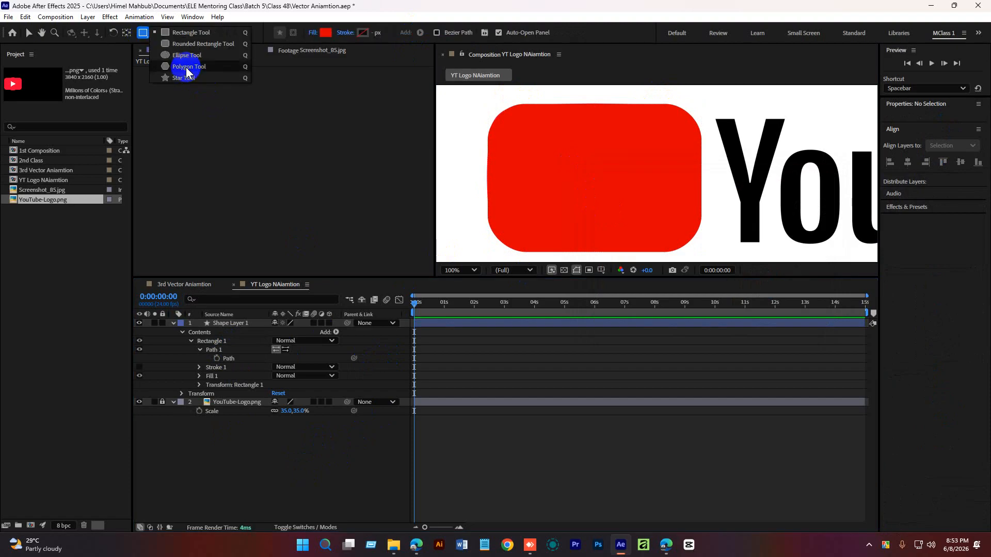
left_click(198, 66)
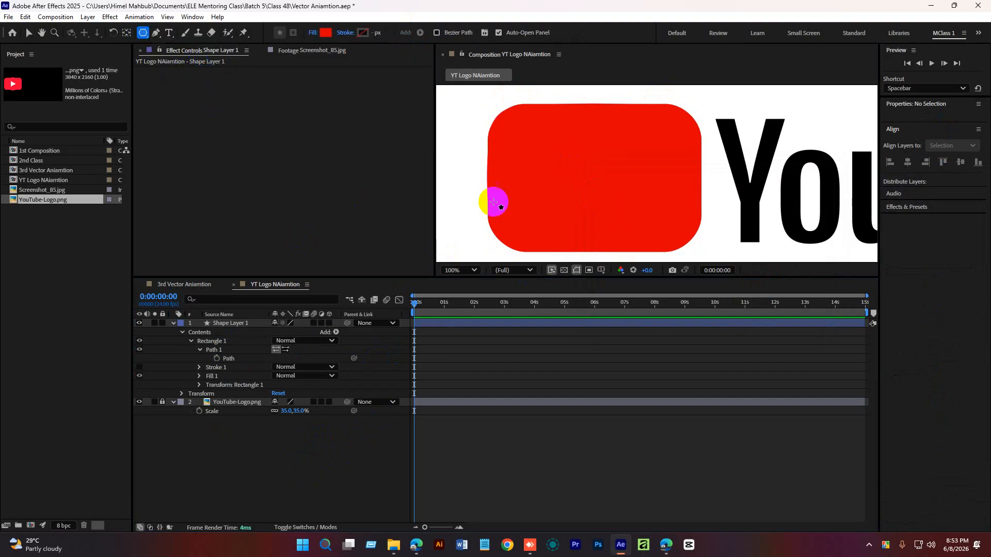
left_click(573, 172)
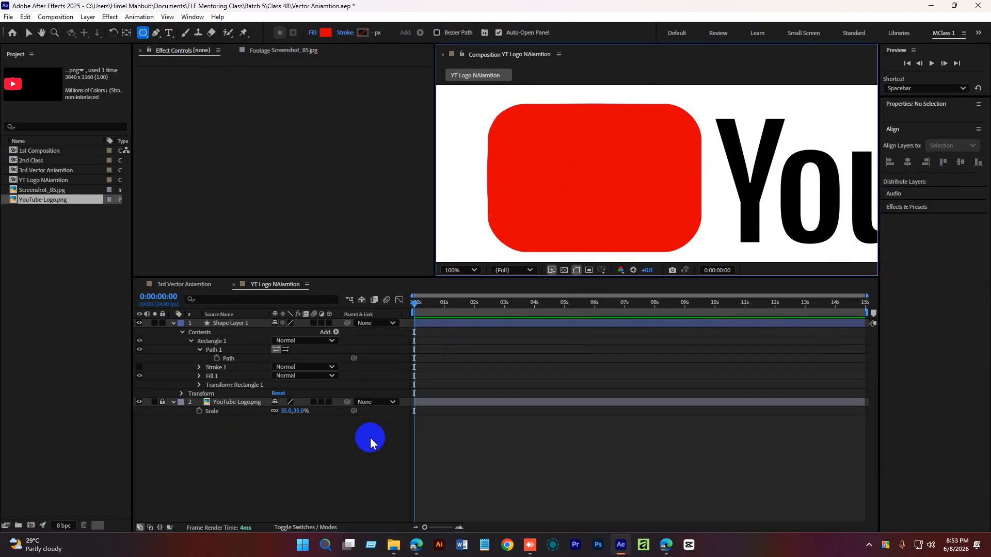
key("ctrl+z")
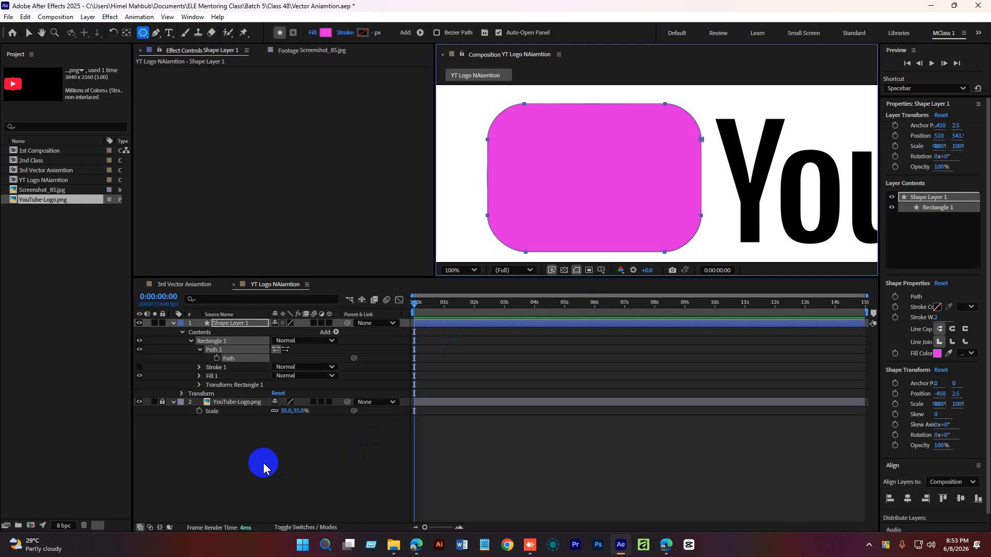
key("ctrl+shift+z")
left_click(263, 463)
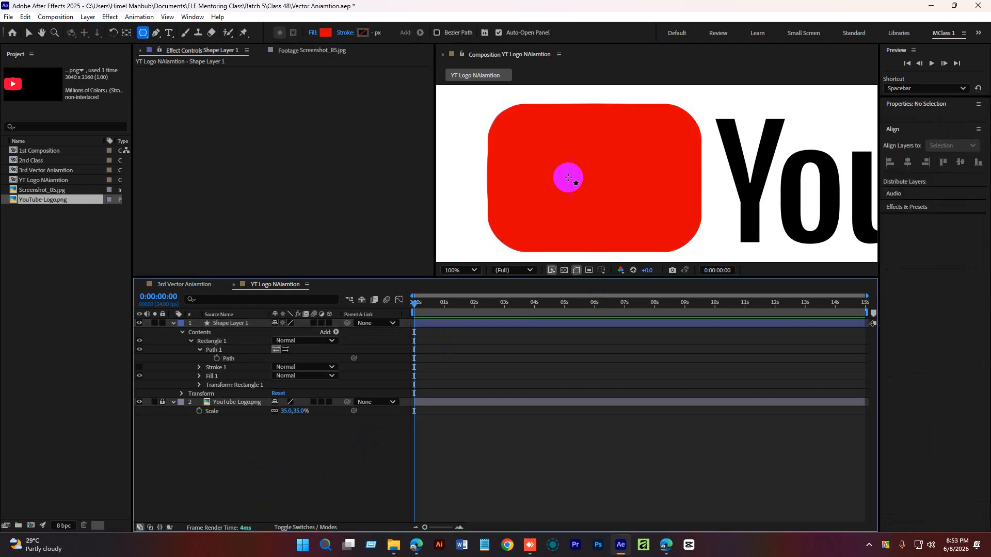
left_click_drag(576, 150, 618, 183)
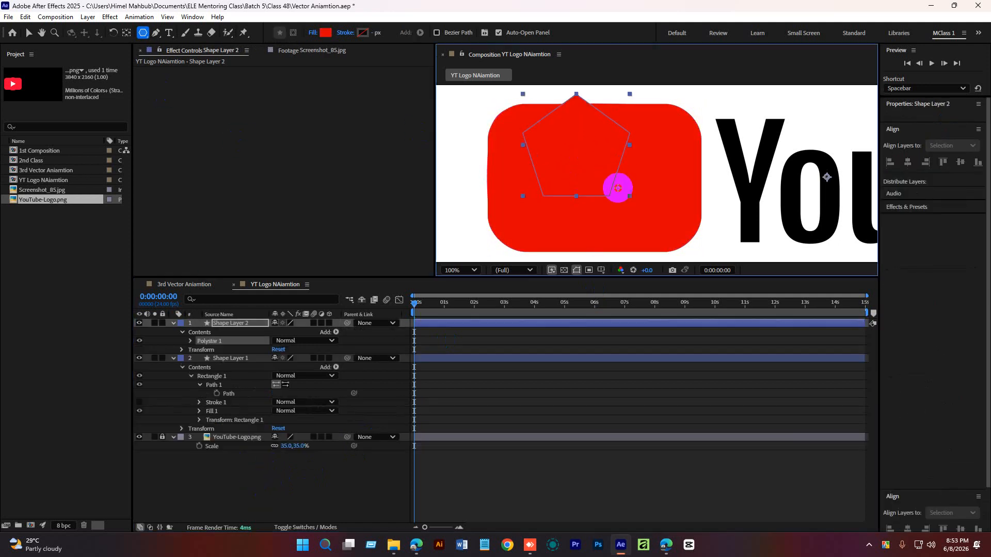
Center the polygon layer's anchor point and set the polygon's Points to 3.
left_click(126, 33)
double_click(126, 33, "ctrl")
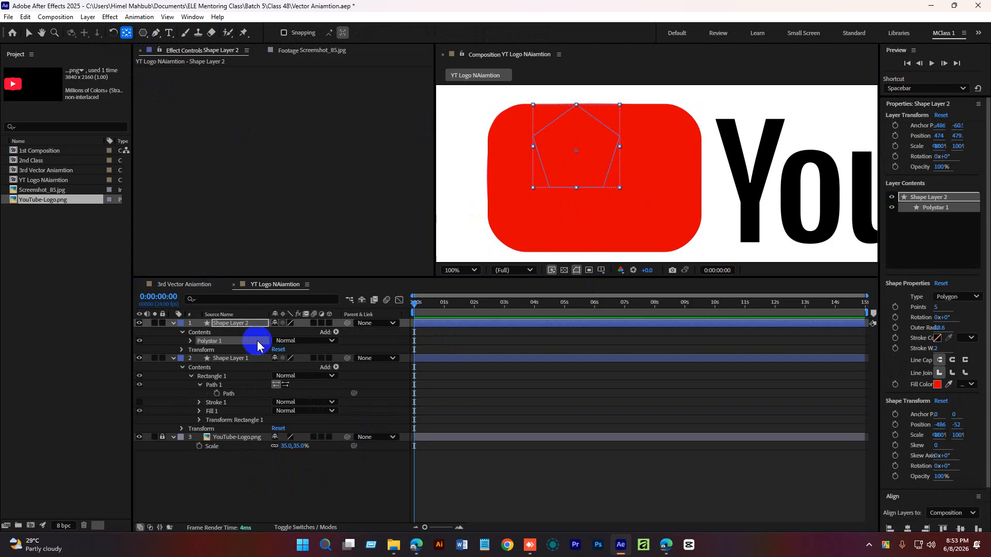
left_click(191, 341)
left_click(223, 351)
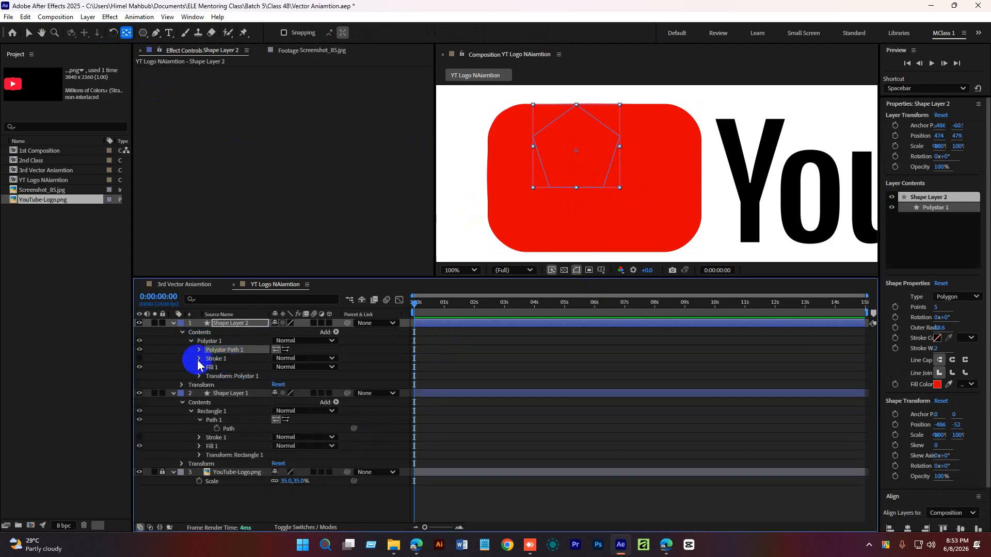
left_click(199, 350)
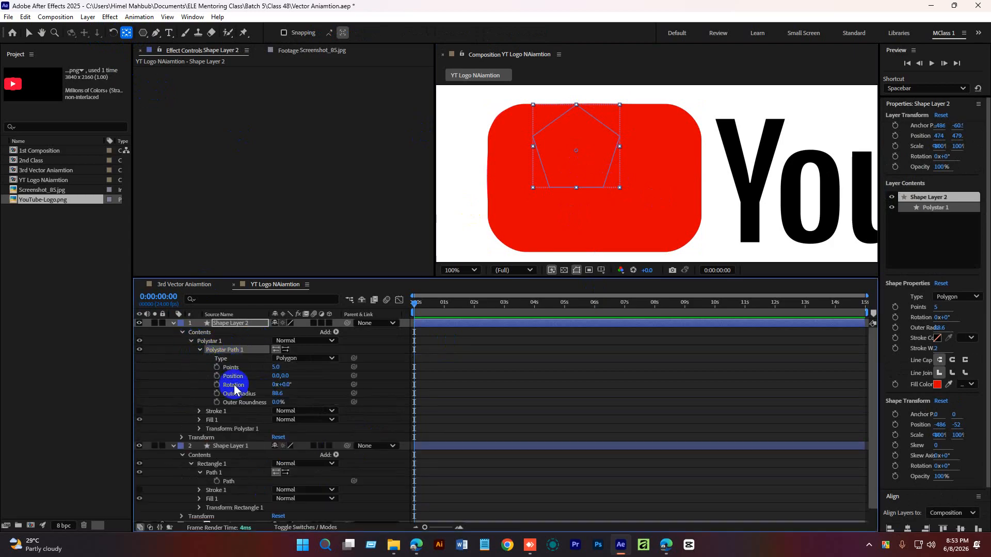
left_click(278, 368)
key("Return")
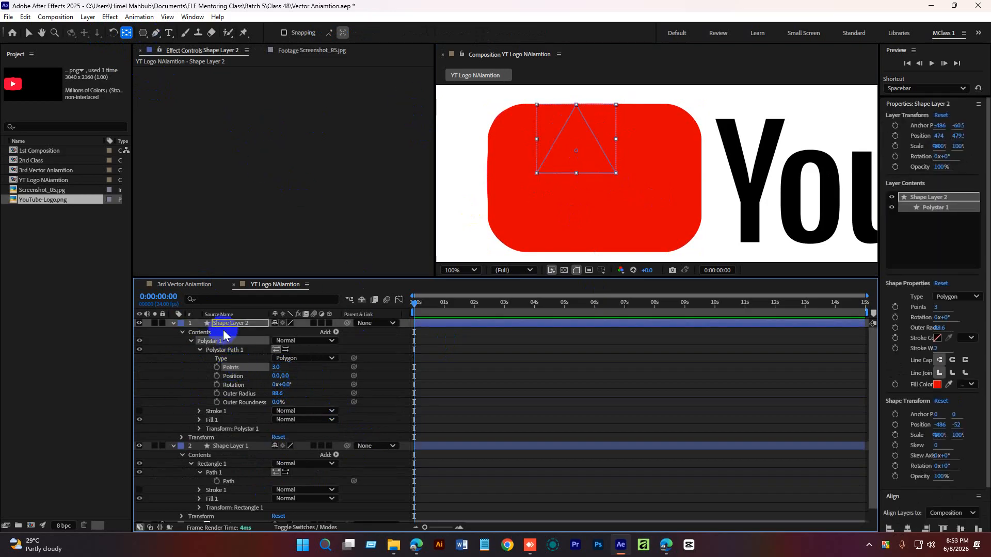
Set the triangle's fill color to near-white.
left_click(254, 234)
key("v")
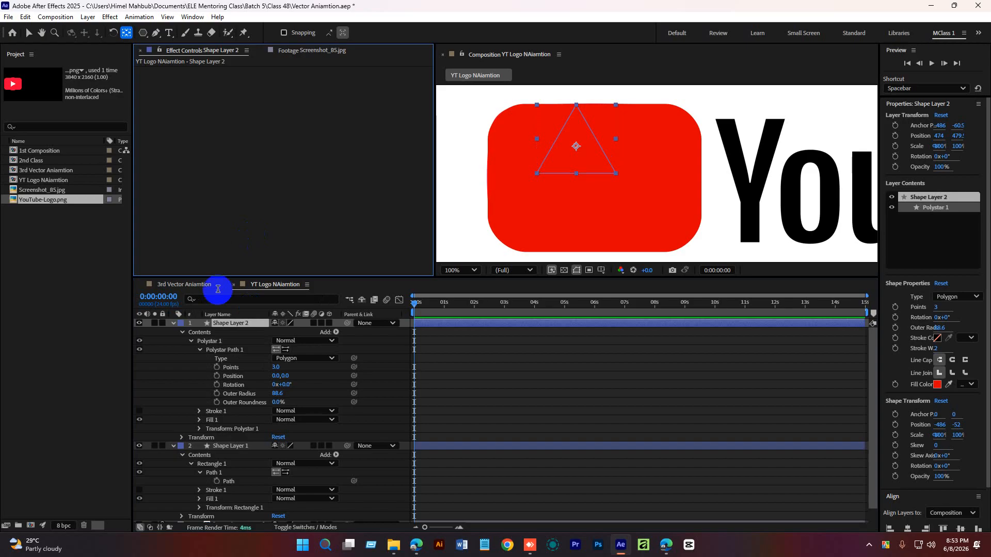
left_click(414, 32)
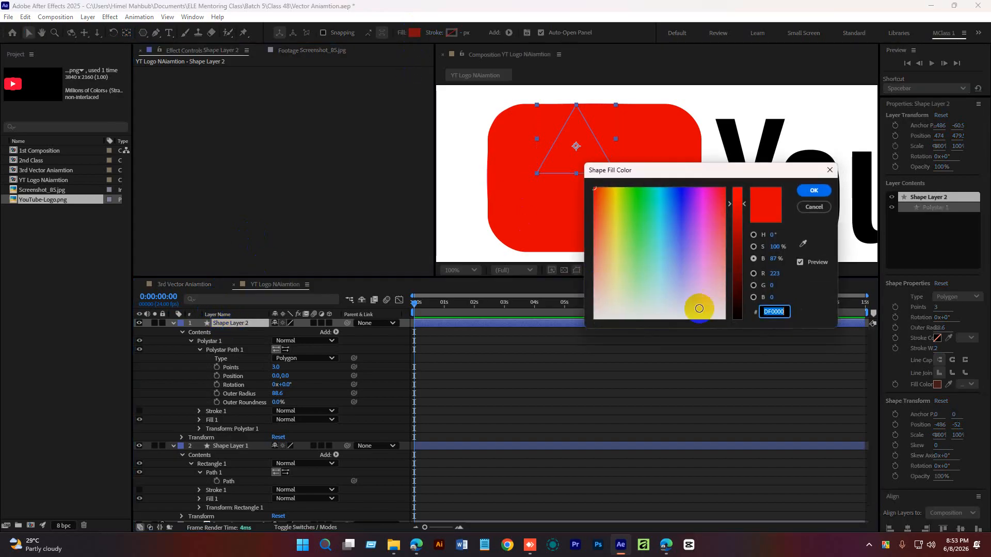
left_click_drag(696, 308, 748, 346)
left_click(814, 191)
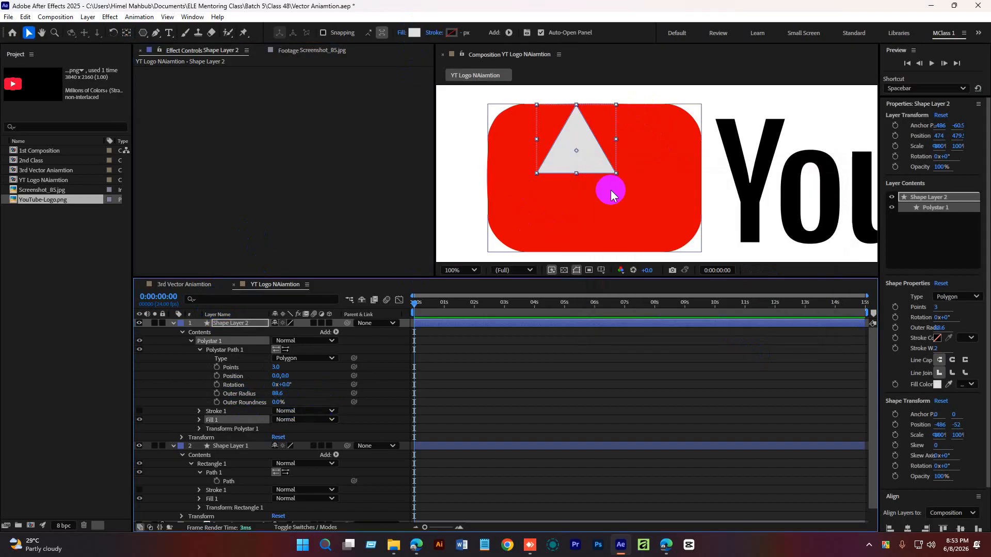
Rotate the triangle 90° to point right and move it to the middle of the red rectangle.
left_click_drag(609, 189, 527, 146)
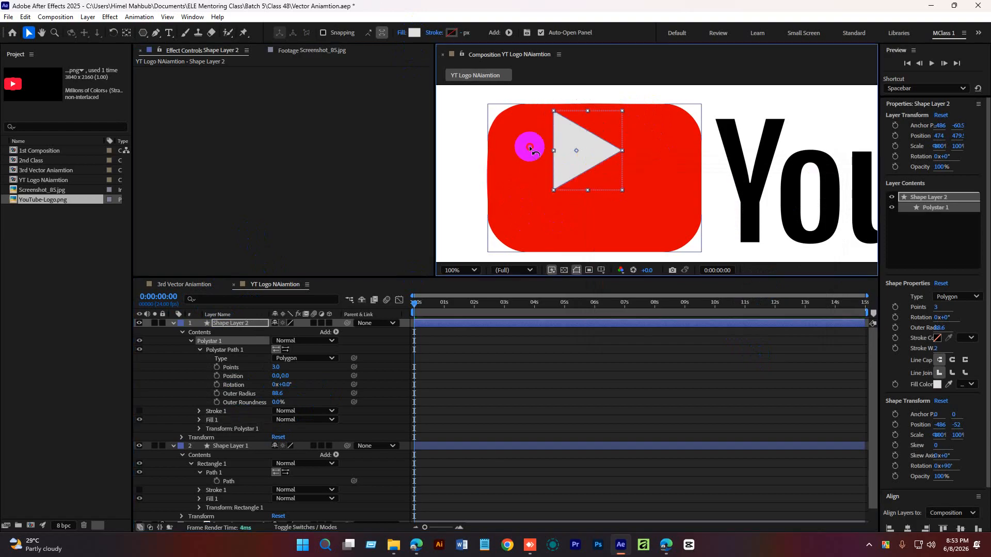
left_click_drag(583, 159, 604, 175)
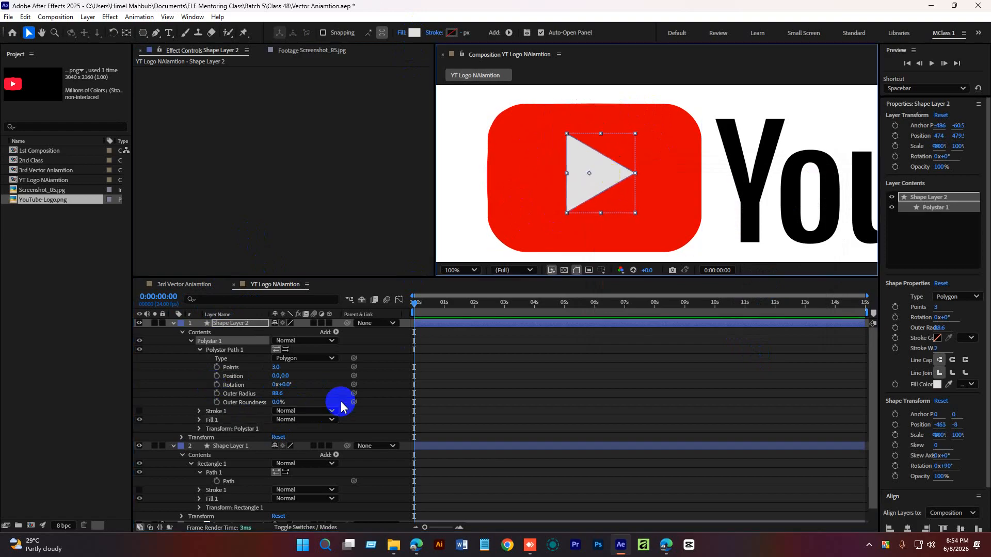
Scale the triangle to about 86% by 90% to fit the play button.
left_click(627, 181)
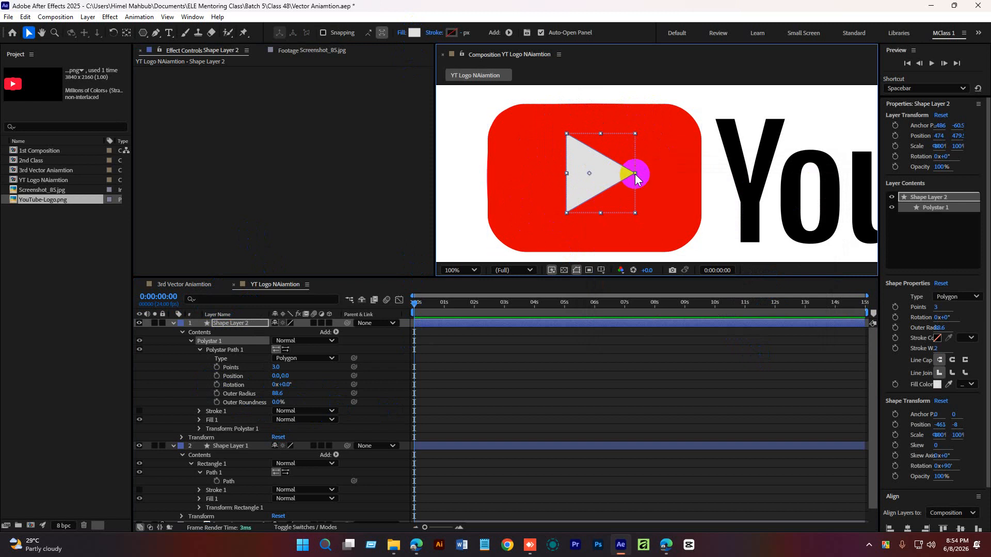
left_click_drag(636, 178, 642, 176)
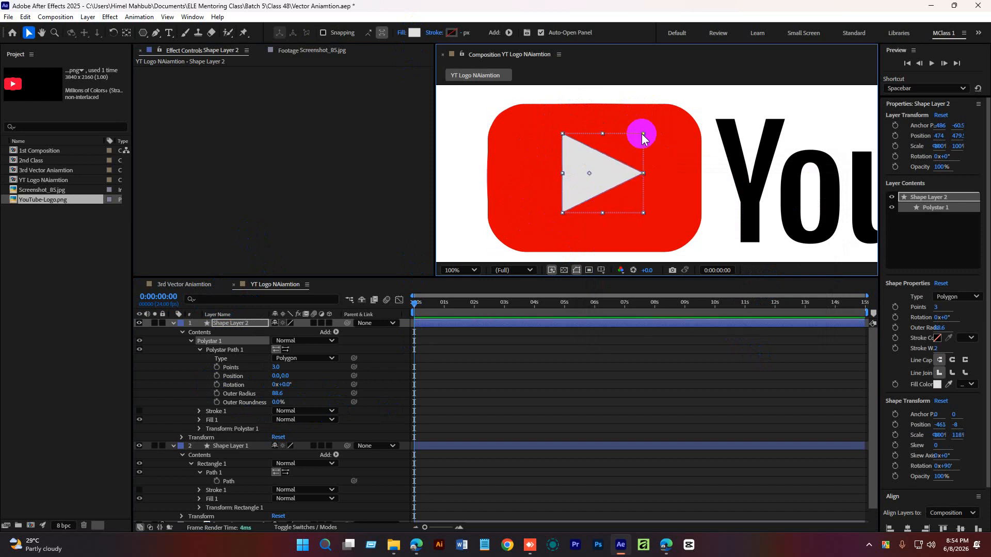
left_click_drag(643, 134, 600, 177)
Examine the recreated play button next to the YouTube wordmark in the full composition.
scroll(728, 168, "down", 1)
left_click(633, 237)
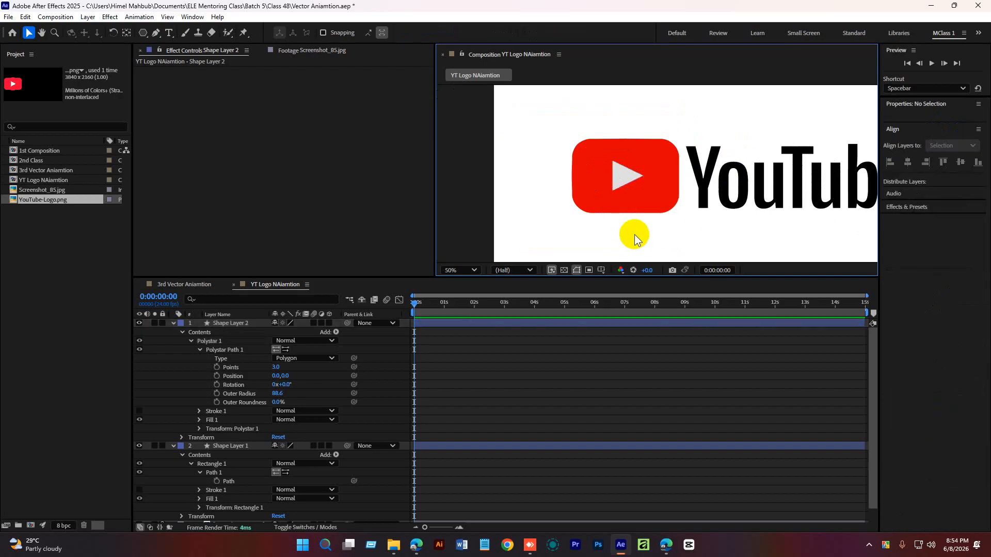
key("h")
left_click_drag(741, 225, 622, 220)
key("v")
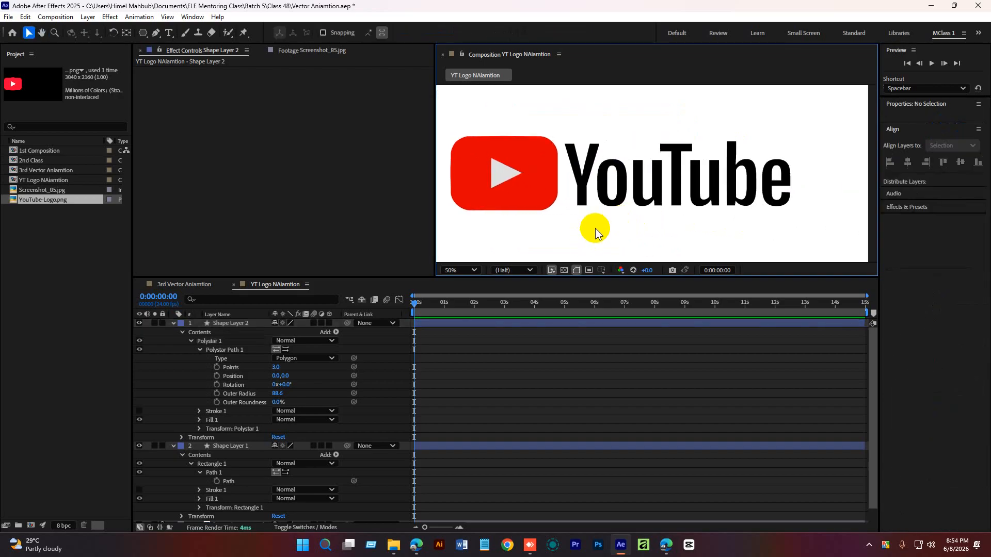
left_click(173, 323)
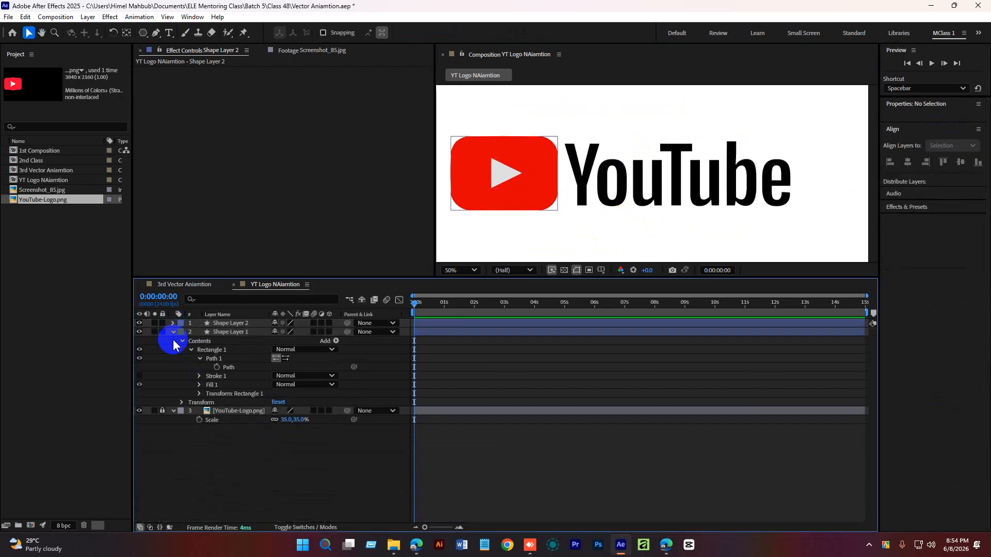
left_click(173, 332)
left_click(230, 324)
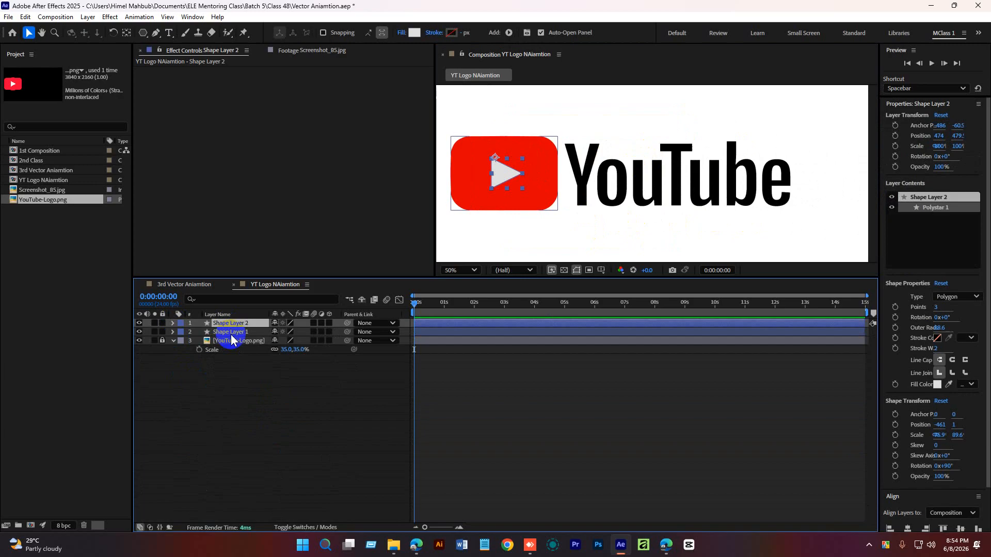
left_click(174, 333)
left_click(172, 323)
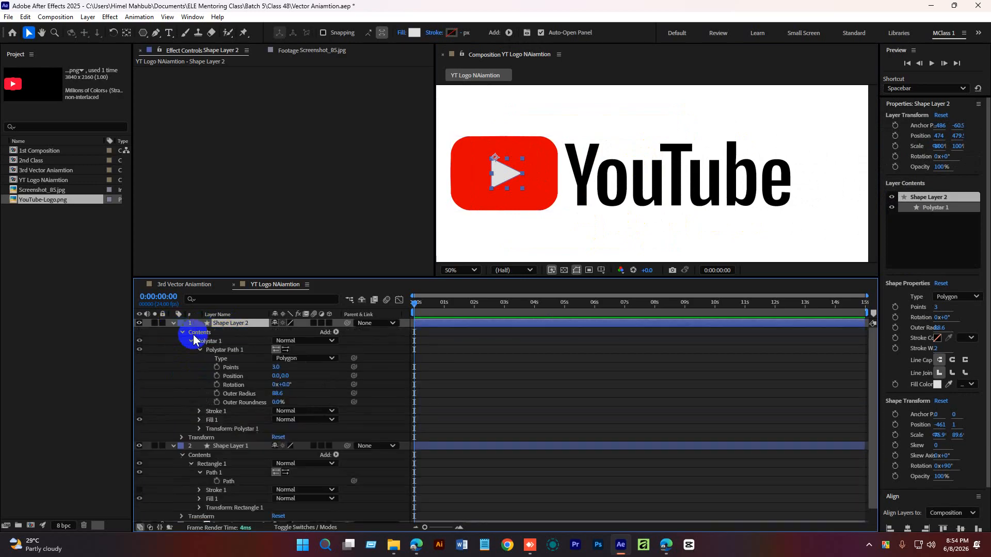
Try to drag the triangle's Polystar 1 group from Shape Layer 2 into Shape Layer 1.
left_click(200, 349)
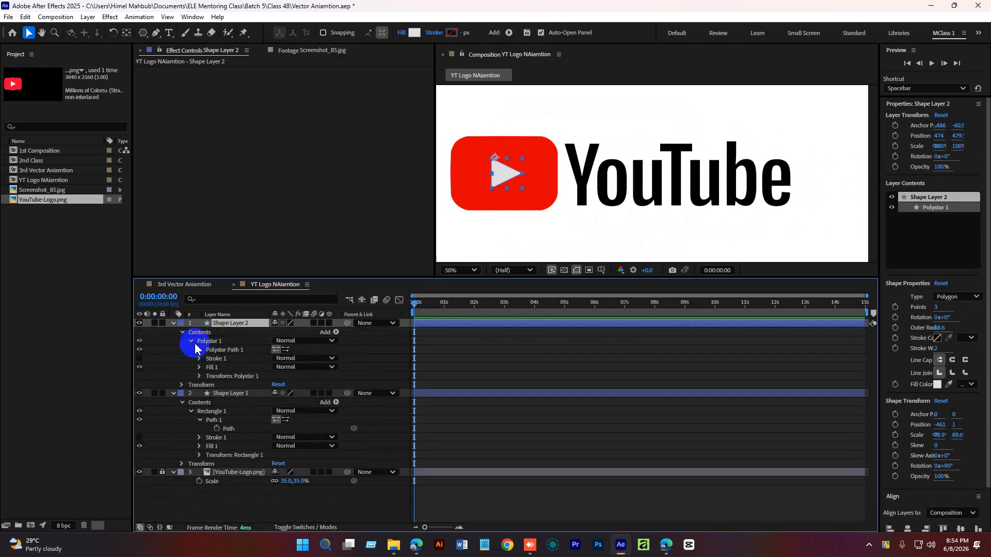
left_click(194, 343)
left_click(192, 341)
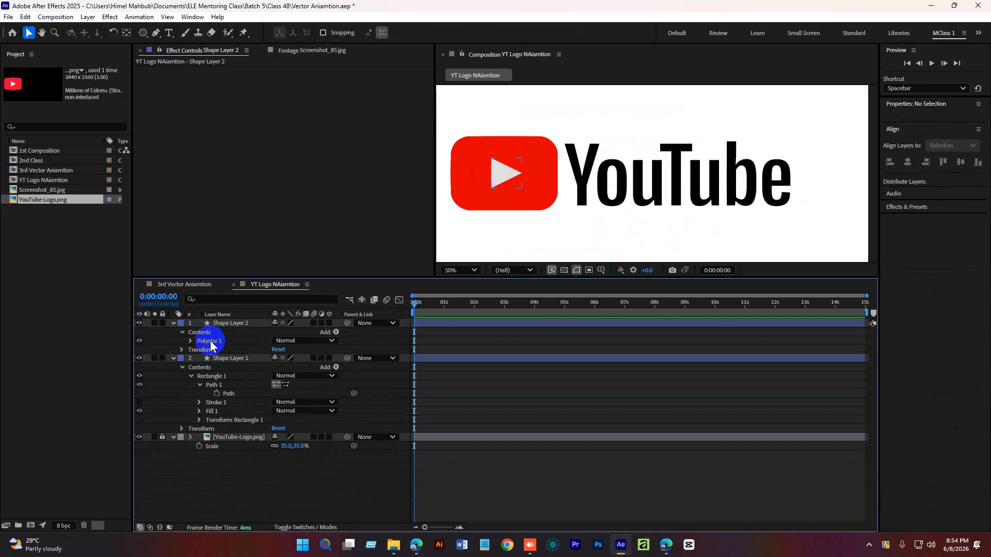
left_click(209, 342)
mouse_move(210, 345)
left_mouse_down()
mouse_move(209, 420)
mouse_move(218, 353)
left_mouse_up()
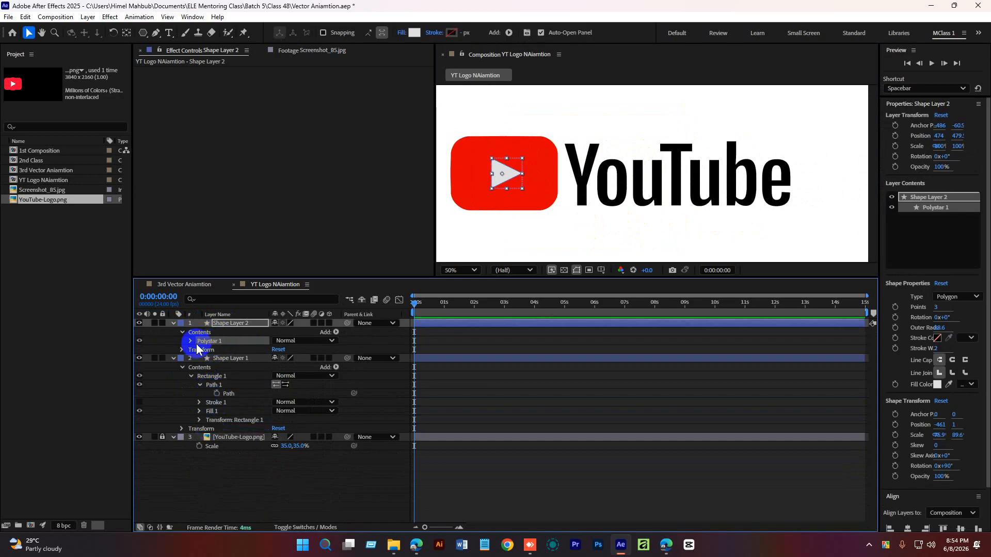
left_click(193, 344)
left_click(225, 351)
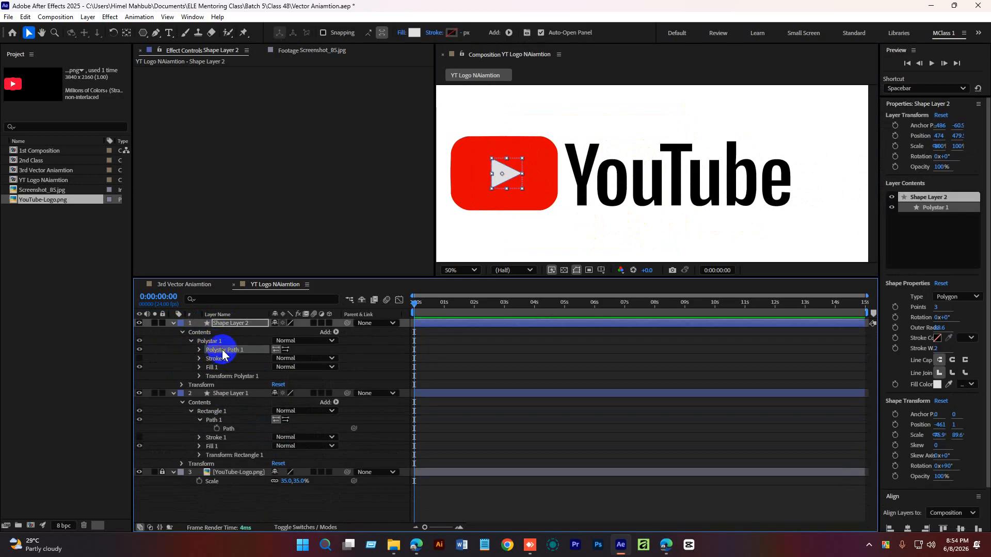
left_click(191, 341)
left_click_drag(211, 341, 216, 386)
Paste the triangle's Polystar 1 group into Shape Layer 1's Rectangle 1 group to combine it with the red rectangle.
left_click(200, 385)
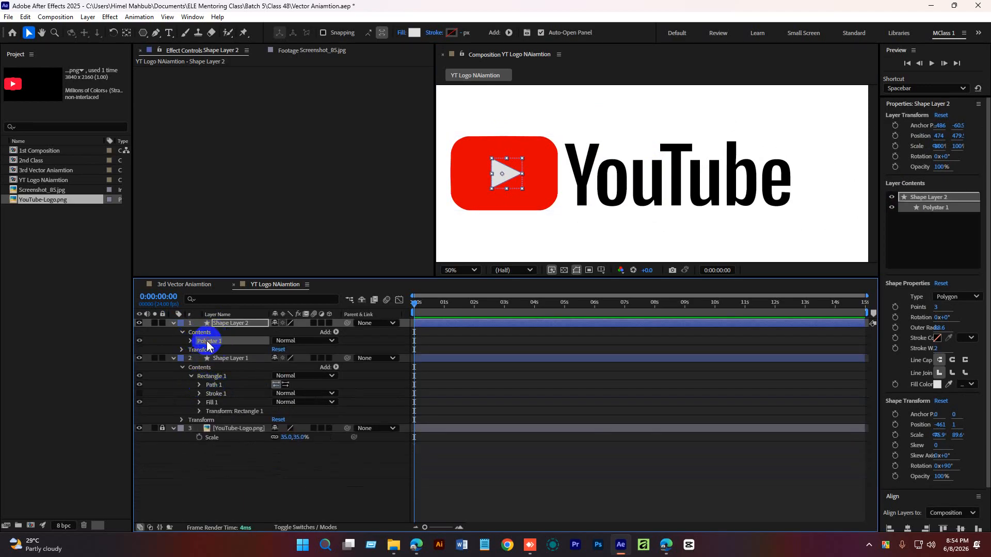
left_click(210, 377)
key("ctrl+v")
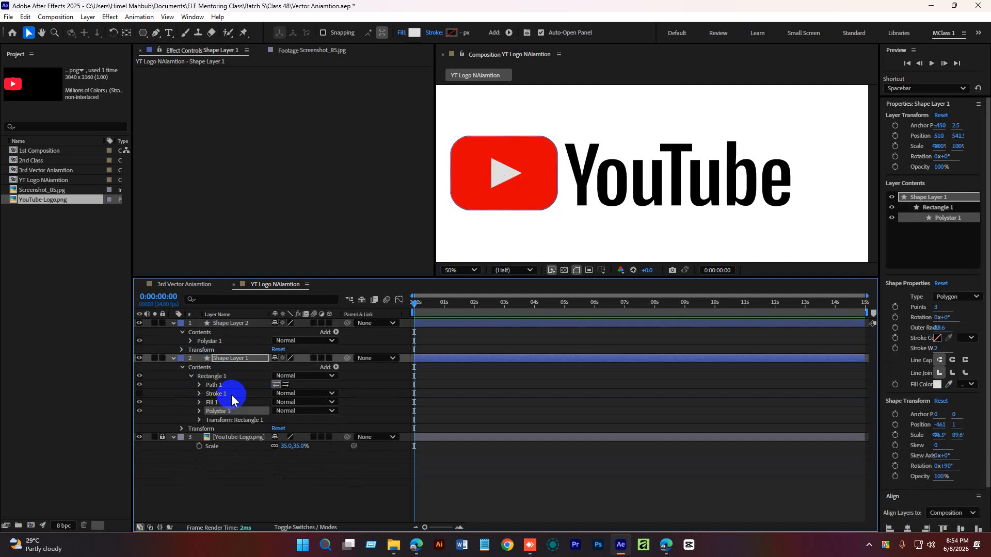
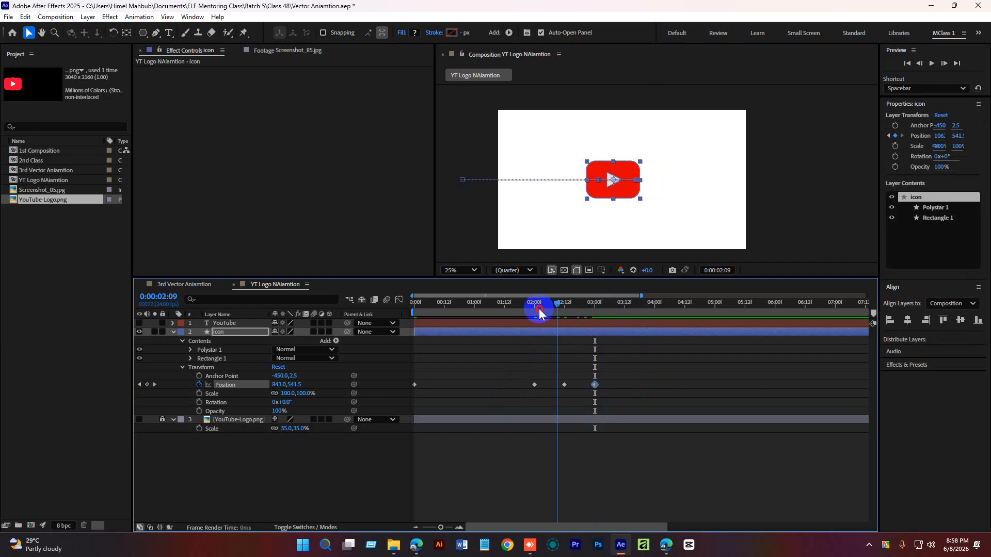
Preview the icon's slide-in position animation.
key("space")
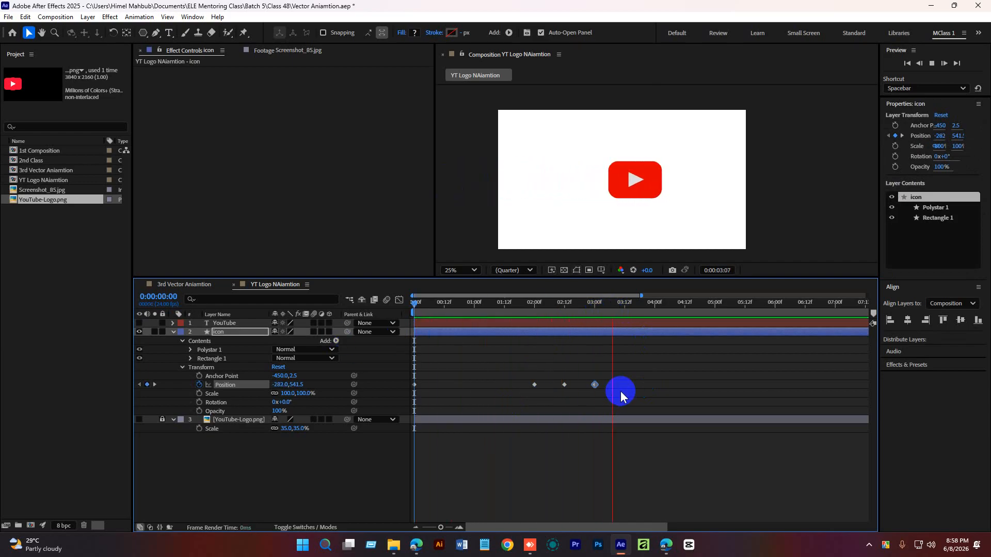
left_click_drag(624, 308, 379, 320)
key("space")
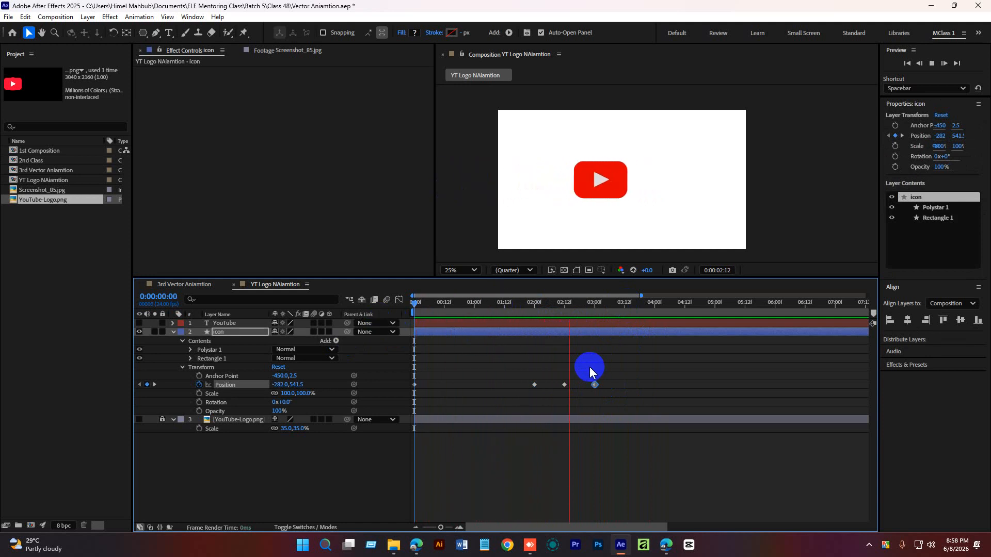
Copy the icon's position keyframe at 2:12 and paste it at 2:18 to add a bounce.
left_click_drag(580, 302, 566, 335)
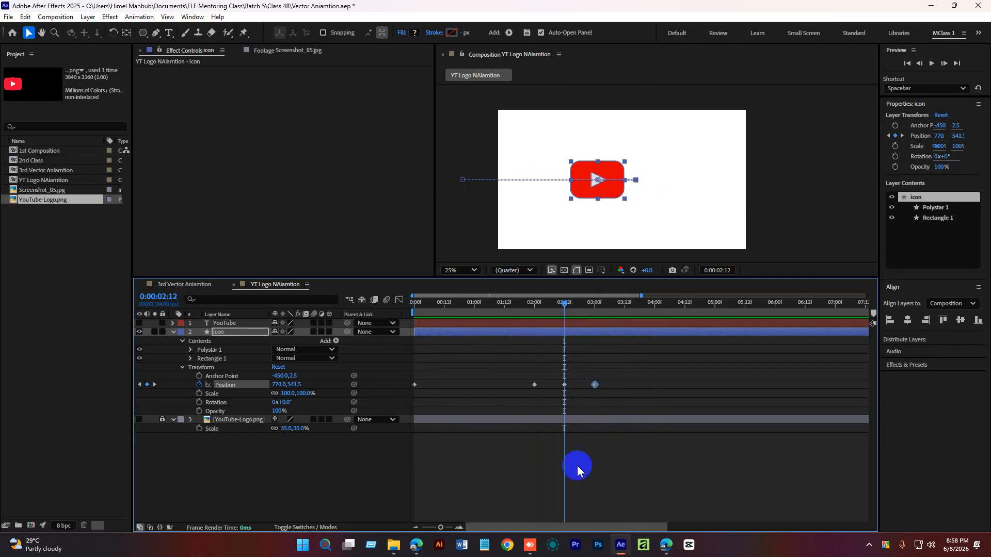
left_click(460, 528)
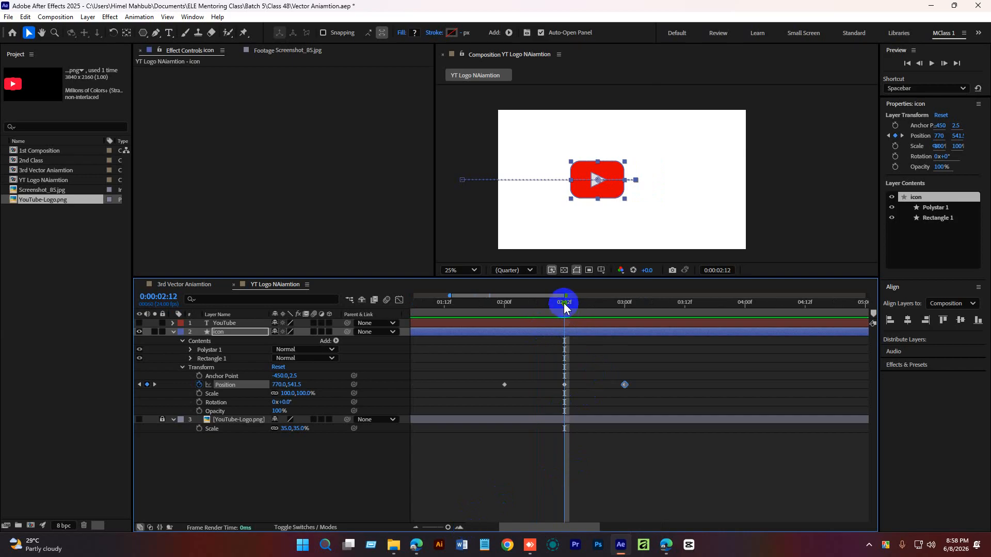
left_click_drag(564, 303, 595, 304)
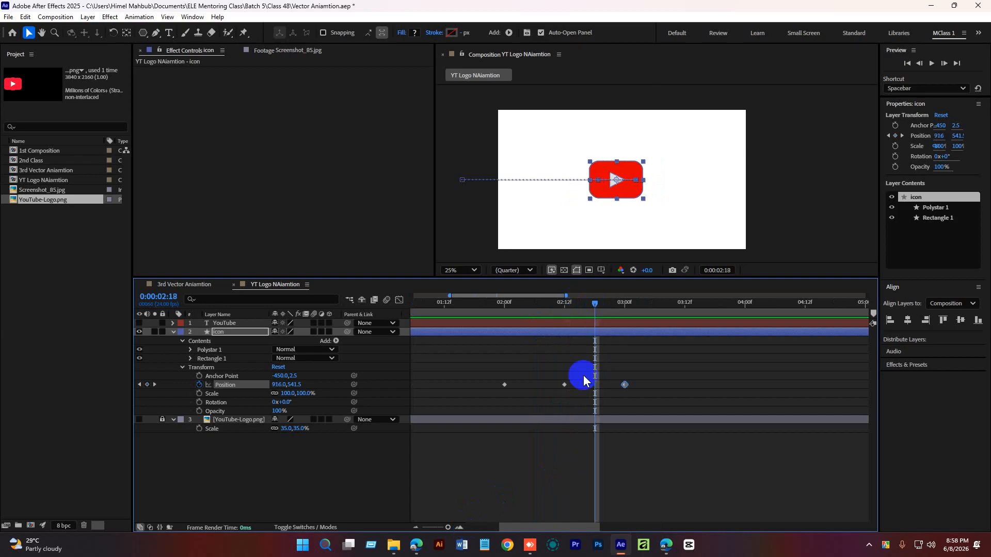
left_click_drag(585, 381, 544, 401)
key("ctrl+c")
key("ctrl+v")
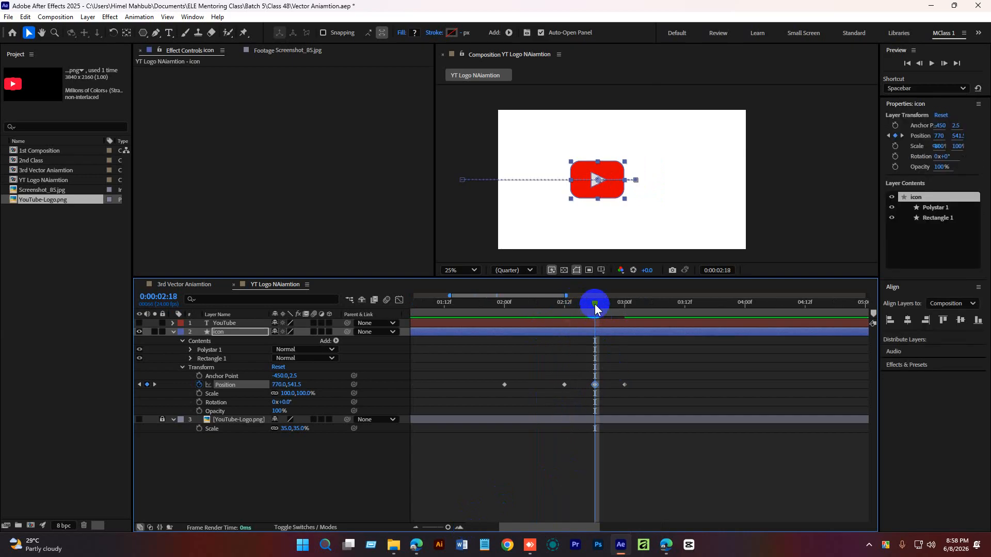
Copy the icon's position keyframe at 2:00 and paste it at 2:06 for another bounce.
left_click_drag(595, 304, 475, 326)
key("space")
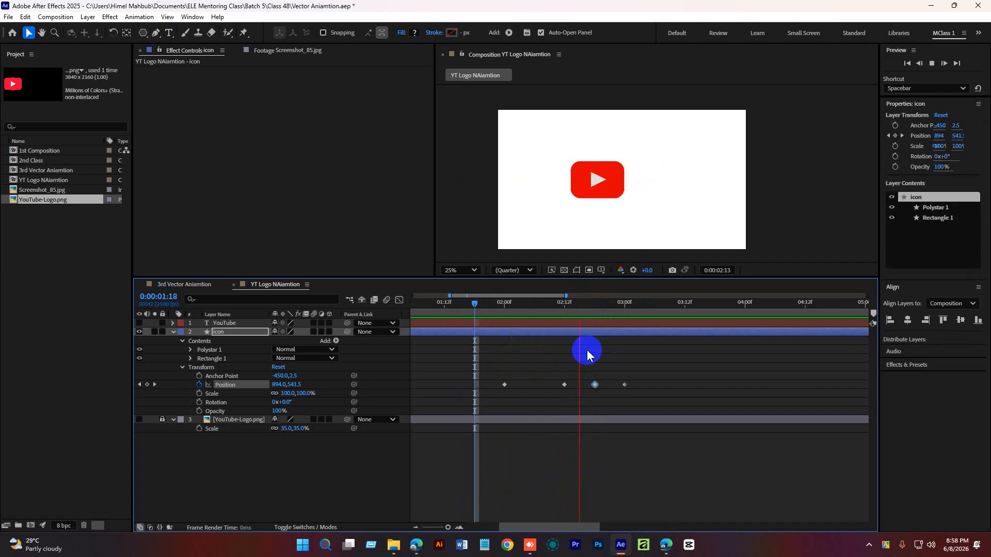
left_click_drag(598, 308, 534, 333)
left_click_drag(492, 370, 522, 401)
key("ctrl+c")
key("ctrl+v")
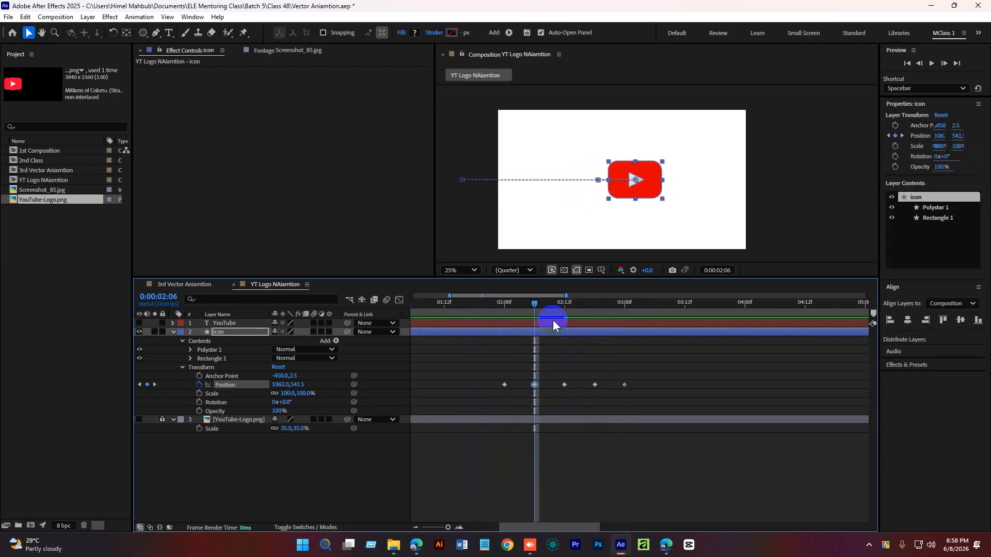
Preview the bouncing slide-in animation across the whole timeline.
left_click_drag(535, 303, 287, 360)
left_click_drag(447, 532, 437, 527)
left_click(544, 481)
key("space")
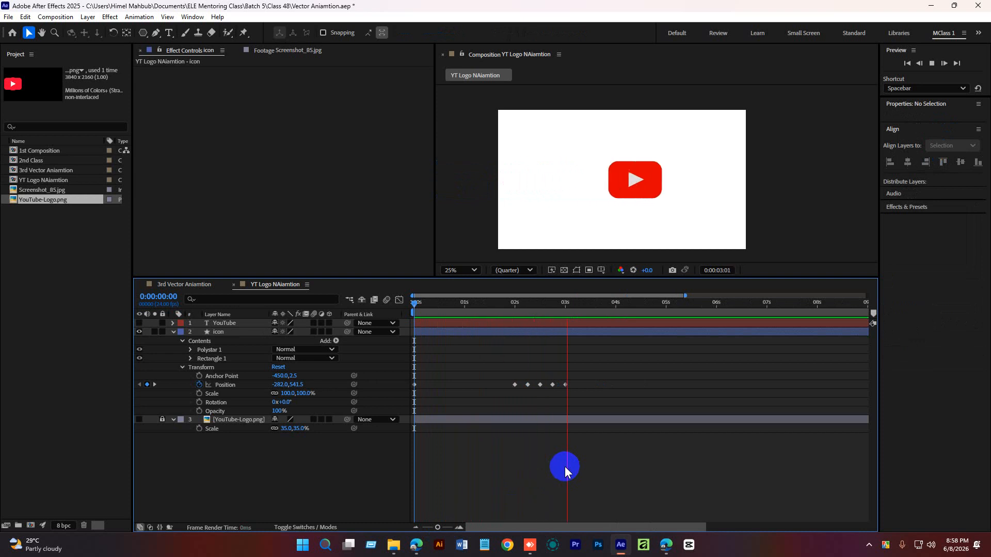
key("space")
left_click_drag(575, 307, 513, 318)
key("space")
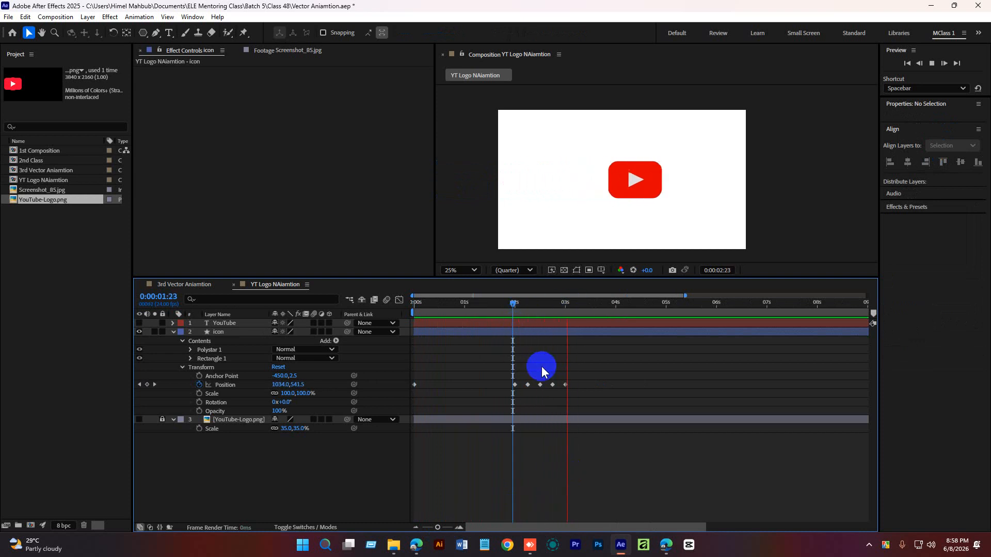
Apply Easy Ease to all of the icon's position keyframes.
left_click(598, 303)
left_click_drag(597, 303, 394, 336)
left_click_drag(623, 360, 355, 420)
right_click(565, 384)
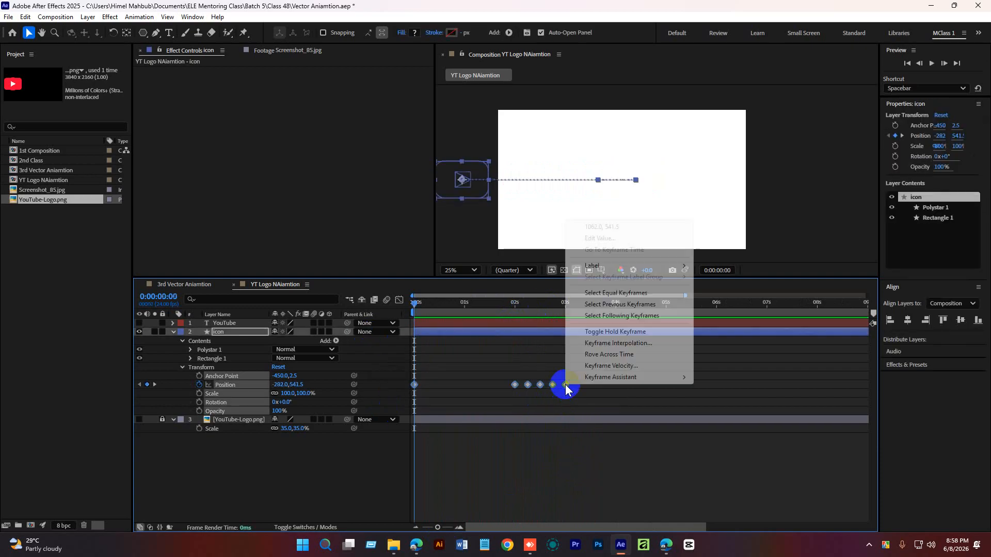
mouse_move(636, 377)
left_click(722, 410)
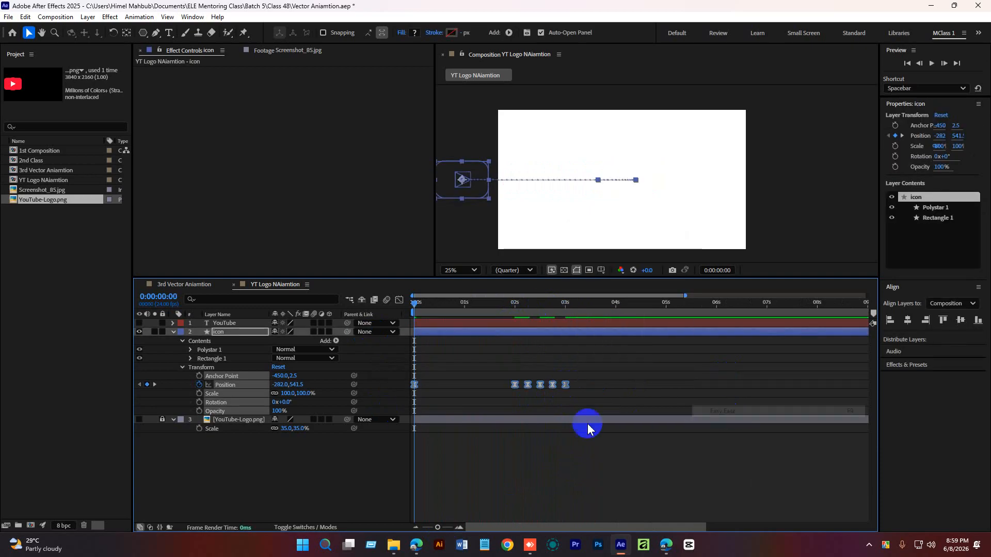
left_click(445, 372)
Shift the five bounce keyframes earlier so they start at 1 second.
key("space")
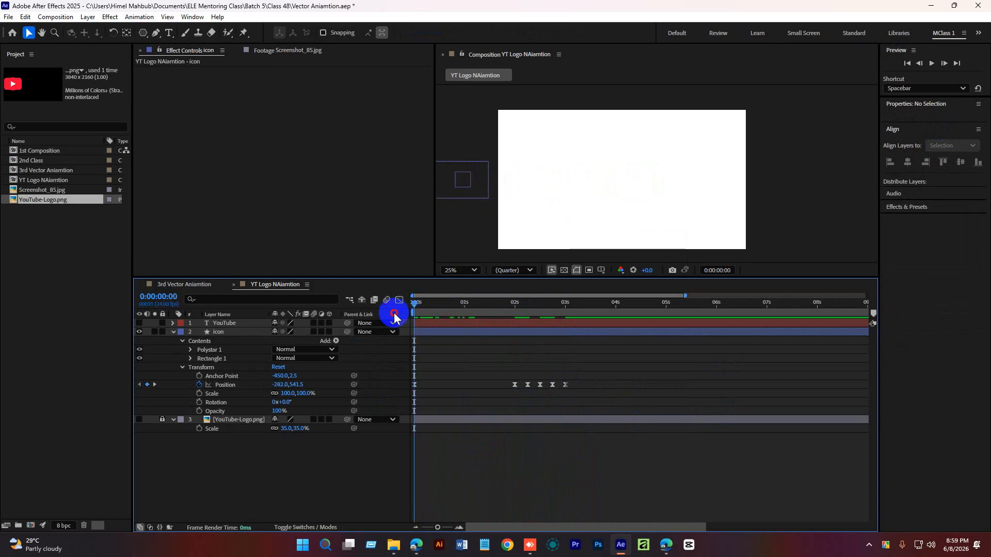
mouse_move(482, 307)
left_mouse_down()
mouse_move(522, 309)
mouse_move(464, 308)
left_mouse_up()
left_click(498, 367)
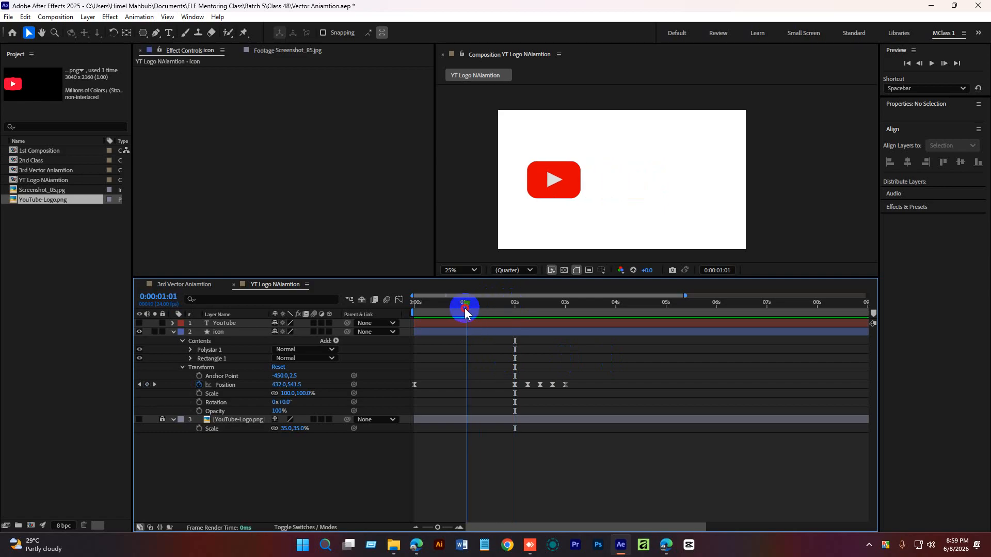
left_click_drag(602, 379, 464, 385)
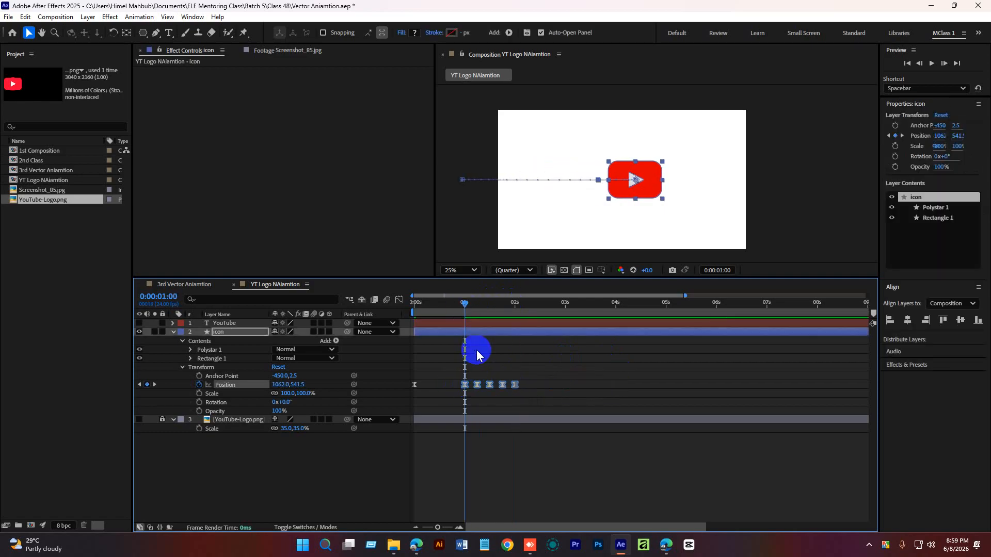
left_click(475, 350)
mouse_move(465, 304)
left_mouse_down()
mouse_move(451, 317)
mouse_move(494, 320)
mouse_move(464, 318)
left_mouse_up()
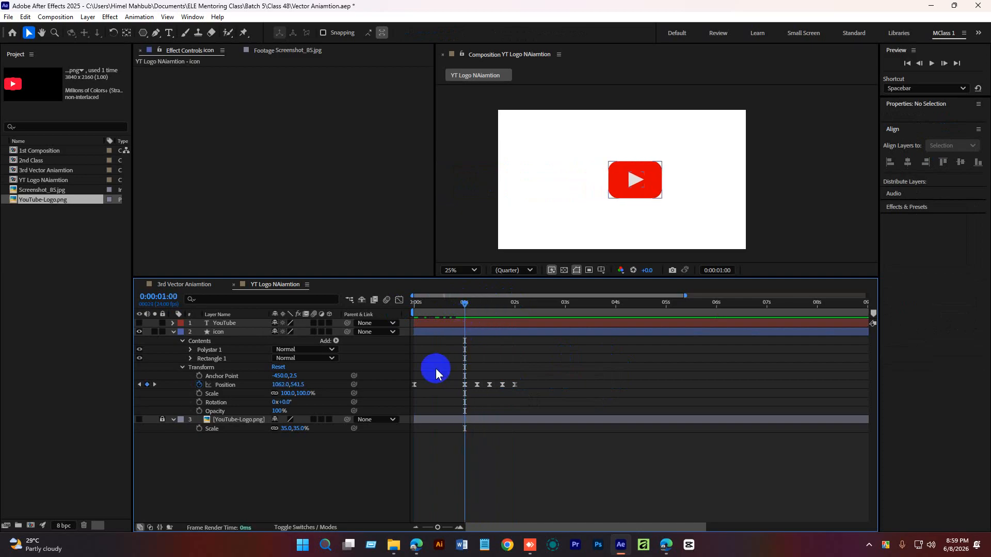
Open the Graph Editor and lengthen the first position keyframe's speed handle to ease the slide-in.
left_click_drag(595, 349, 420, 393)
left_click(399, 300)
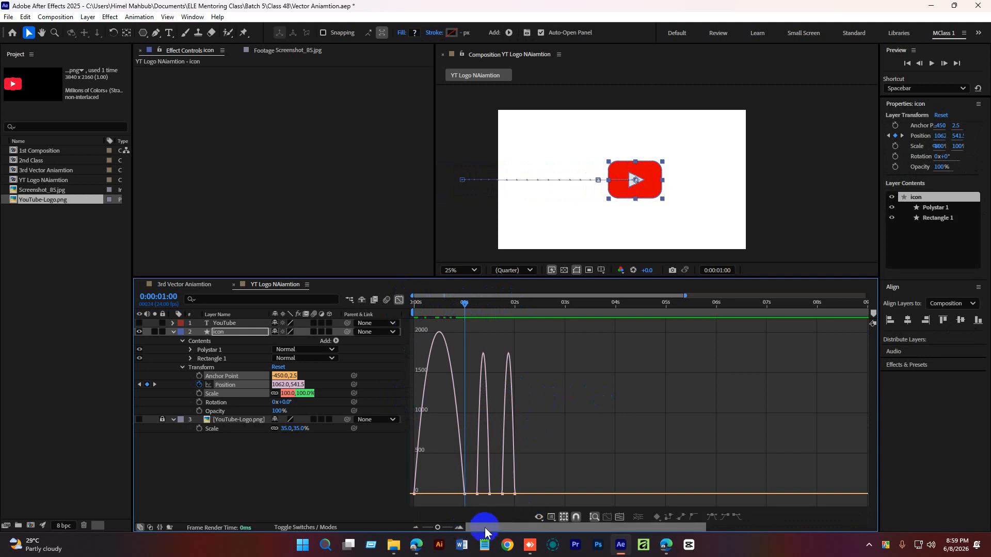
left_click(463, 528)
left_click_drag(500, 528, 485, 527)
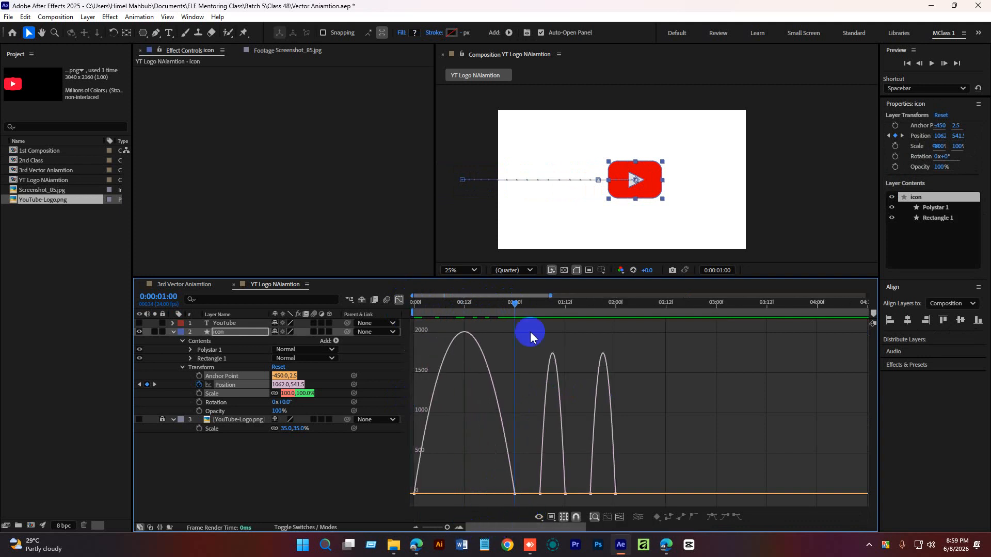
left_click_drag(515, 302, 464, 325)
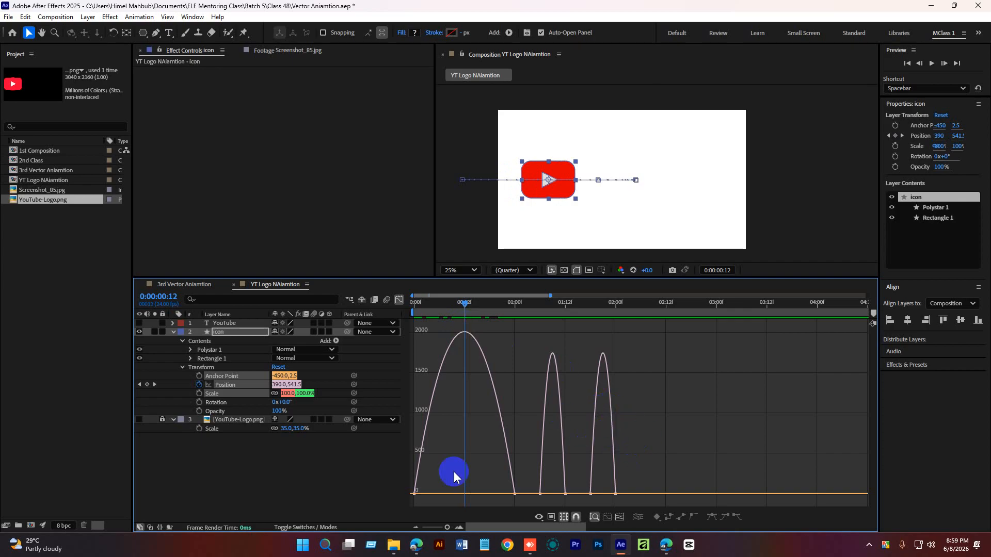
left_click(414, 494)
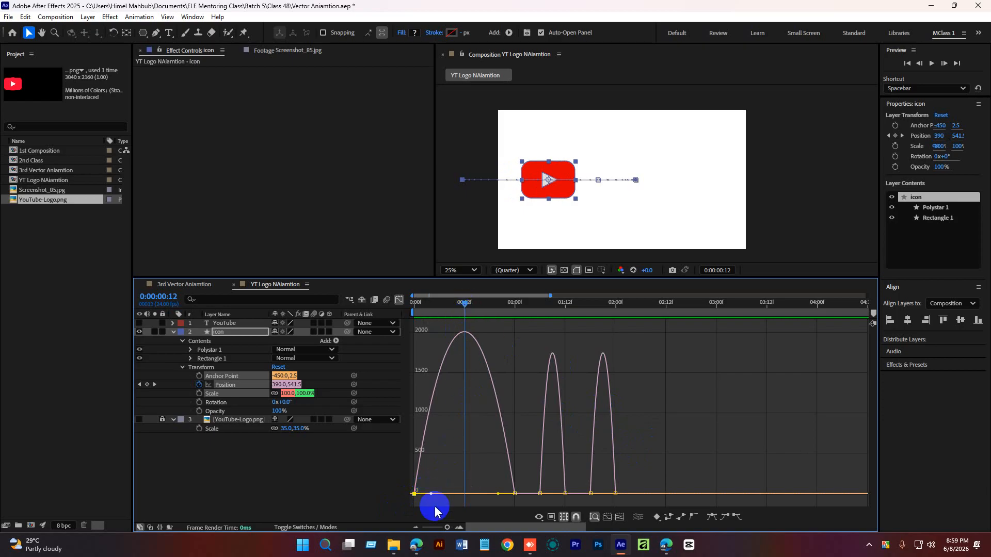
left_click_drag(454, 306, 473, 321)
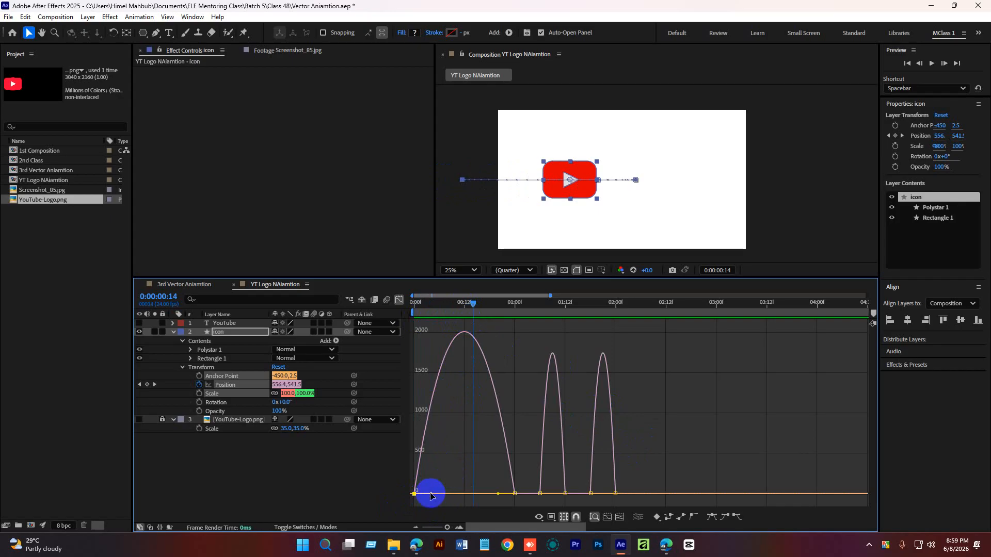
left_click_drag(431, 496, 463, 498)
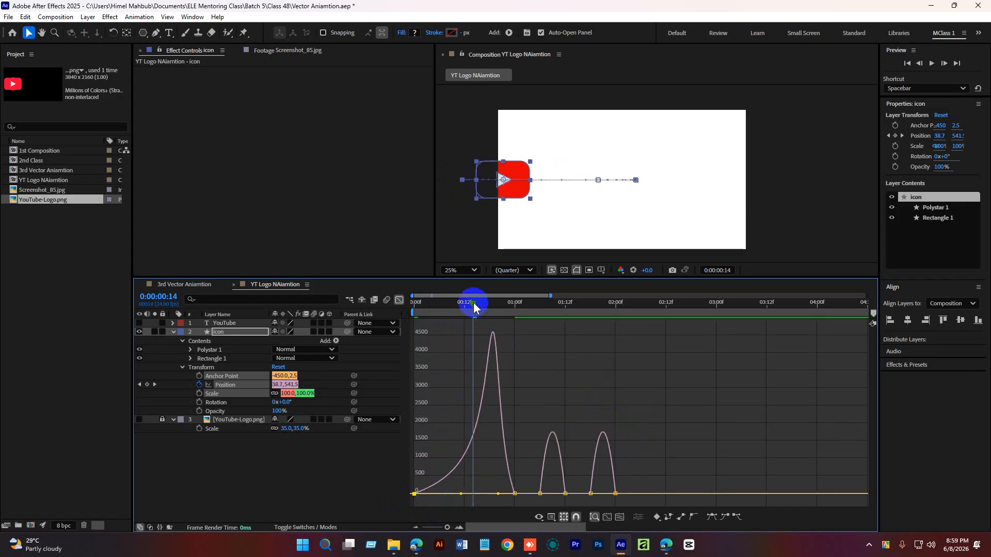
Preview the eased slide-in animation.
left_click_drag(473, 303, 401, 315)
key("space")
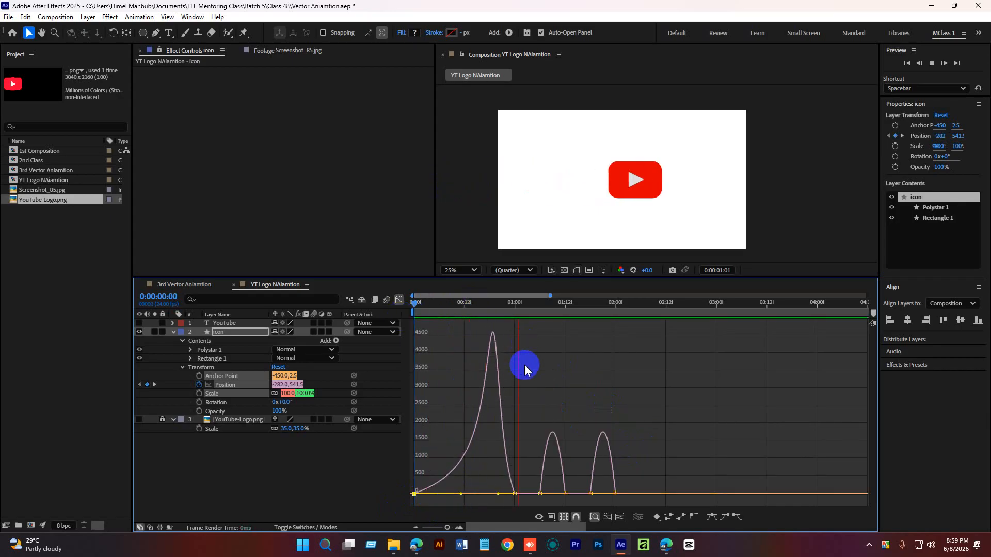
key("space")
left_click_drag(515, 306, 405, 327)
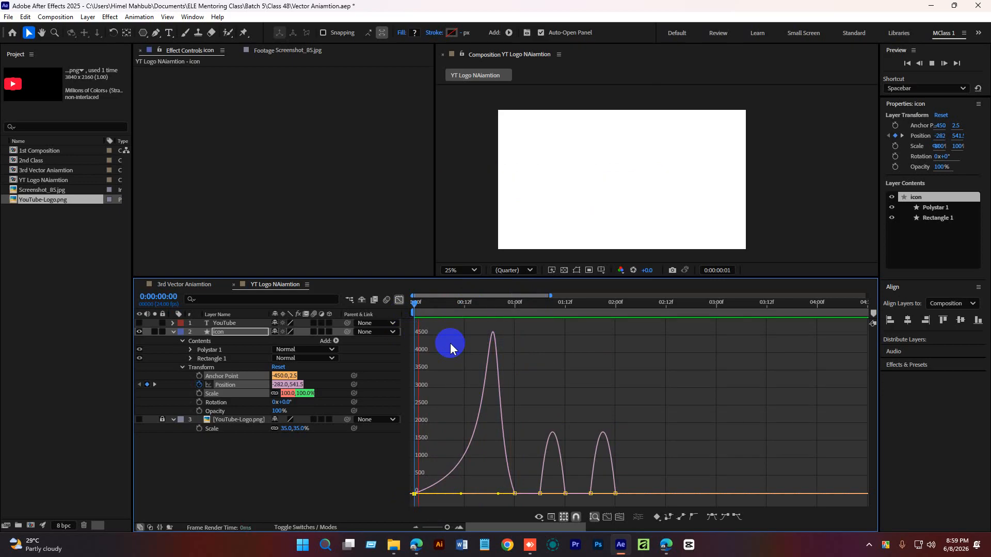
key("space")
key("space")
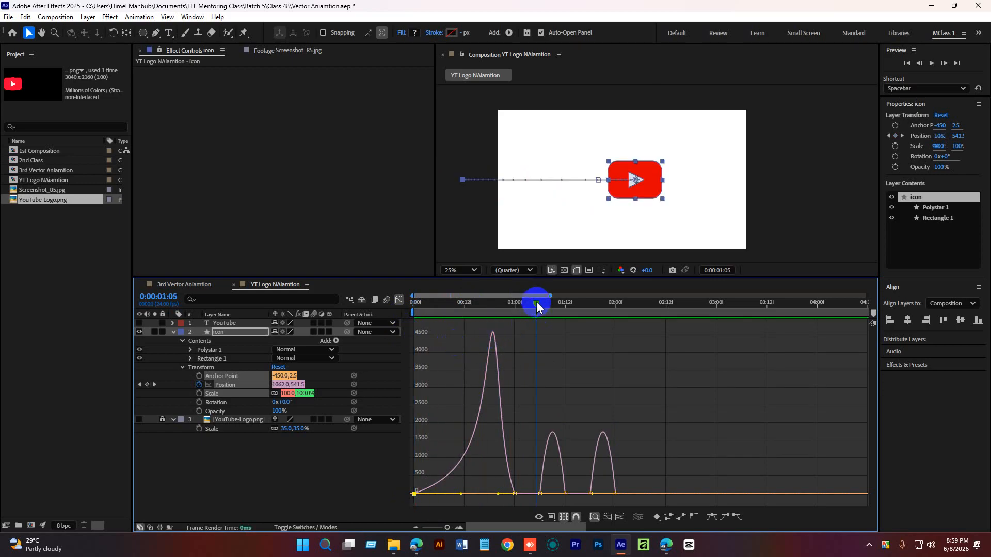
left_click_drag(537, 303, 490, 315)
Adjust the speed handles at 0 and 1 second to reshape the first slide-in peak.
left_click(515, 494)
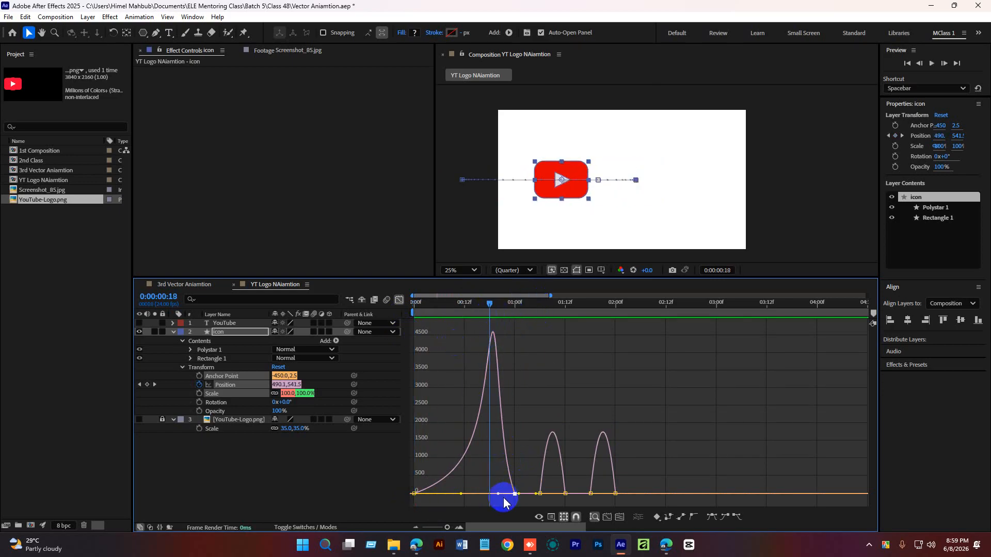
left_click_drag(498, 495, 483, 478)
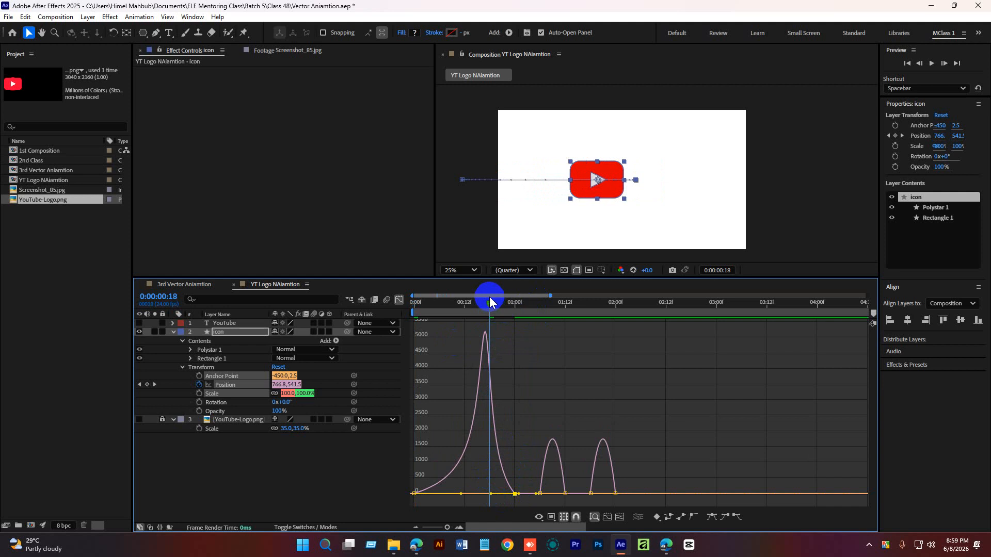
left_click_drag(489, 300, 414, 304)
left_click_drag(435, 460, 406, 511)
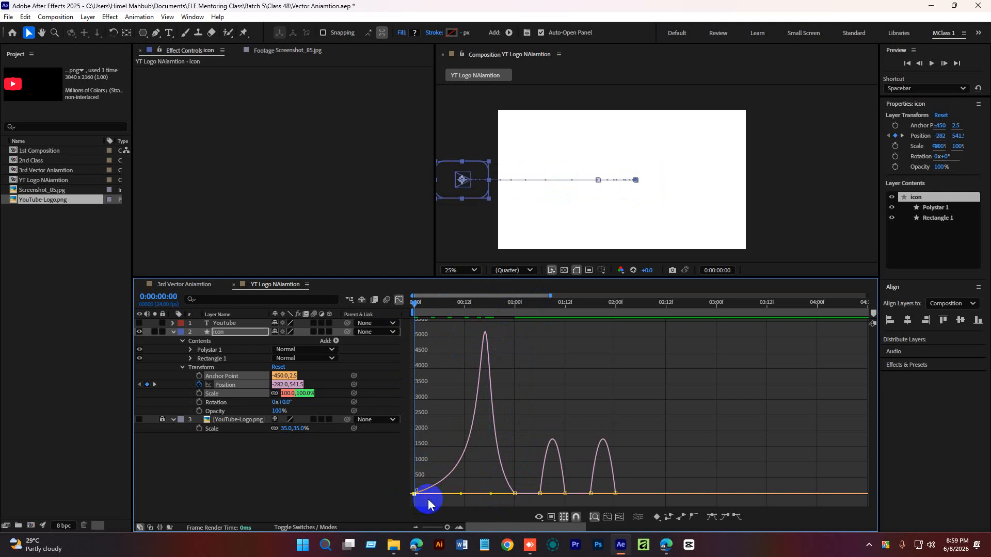
left_click(462, 495)
left_click_drag(461, 495, 453, 493)
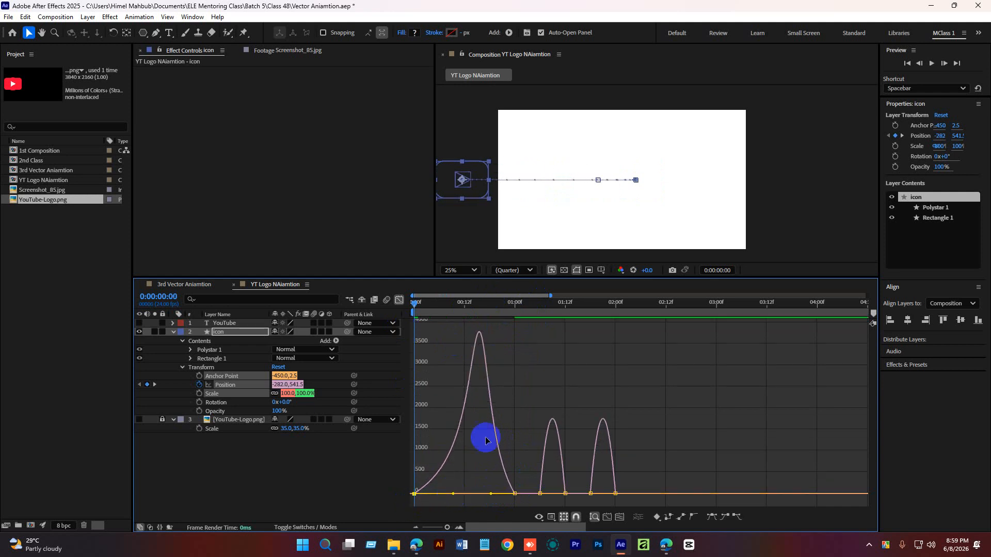
Pull the second bounce's keyframe handle to soften its speed curve.
key("space")
left_click_drag(531, 311, 481, 311)
key("space")
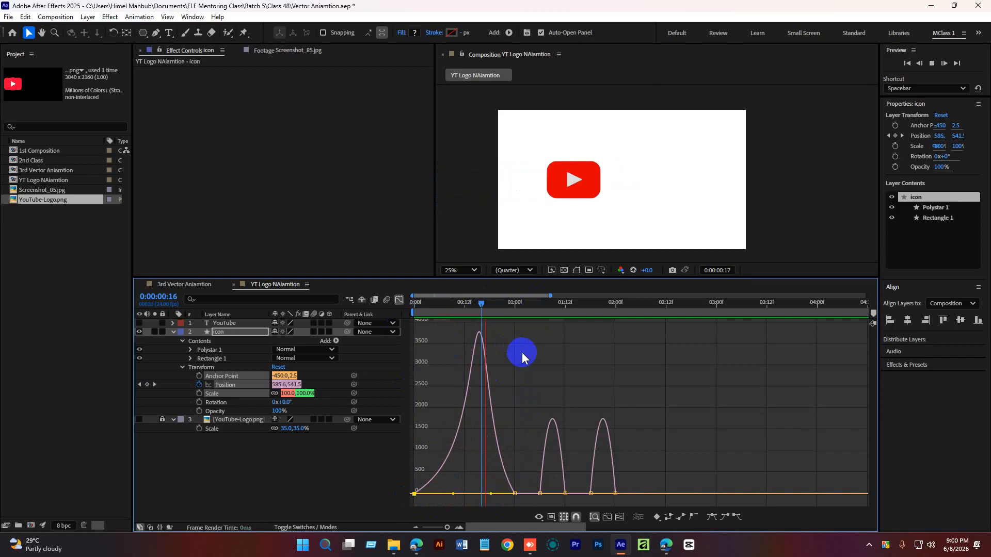
mouse_move(586, 308)
left_mouse_down()
mouse_move(532, 314)
mouse_move(572, 314)
left_mouse_up()
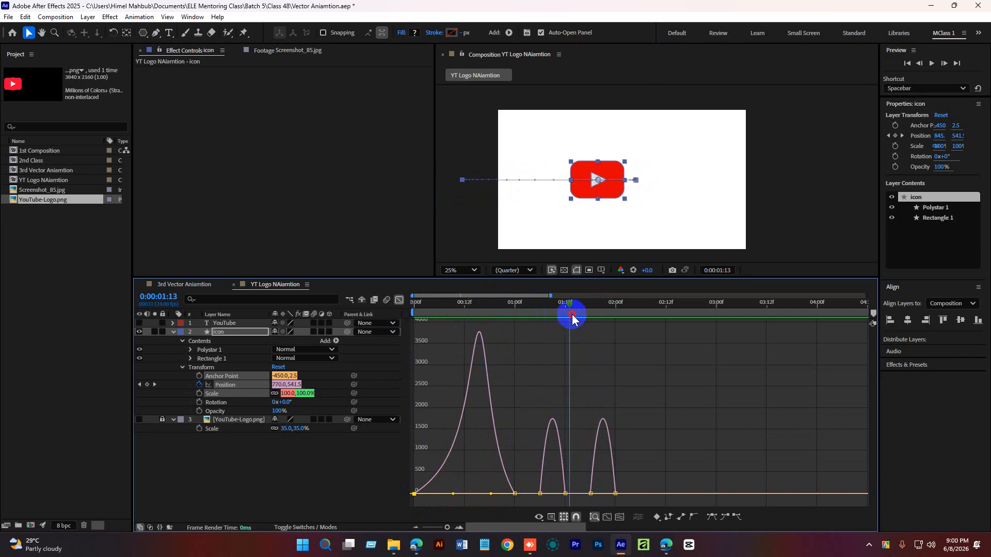
left_click_drag(540, 494, 525, 495)
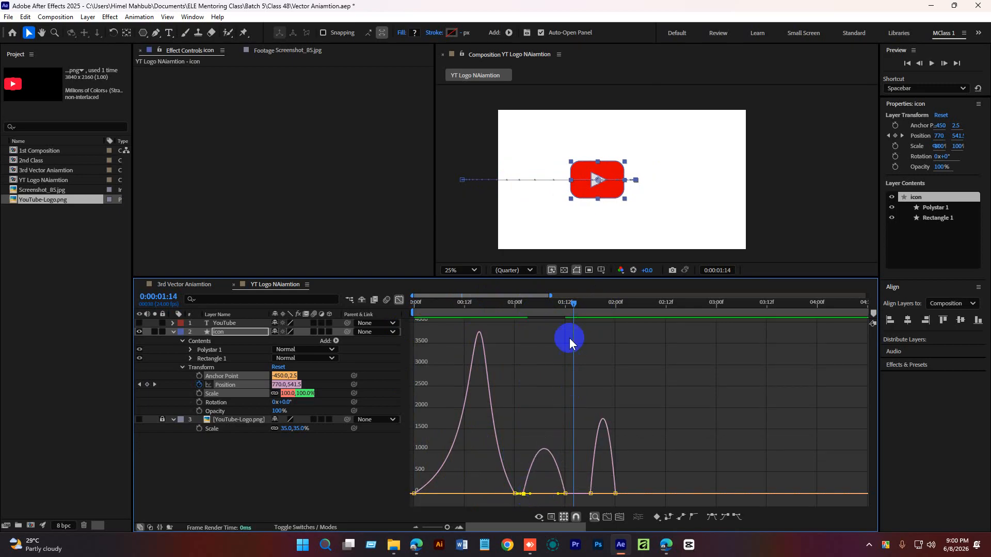
Pull the speed handles at both ends of the second bounce inward to sharpen its speed peak.
key("space")
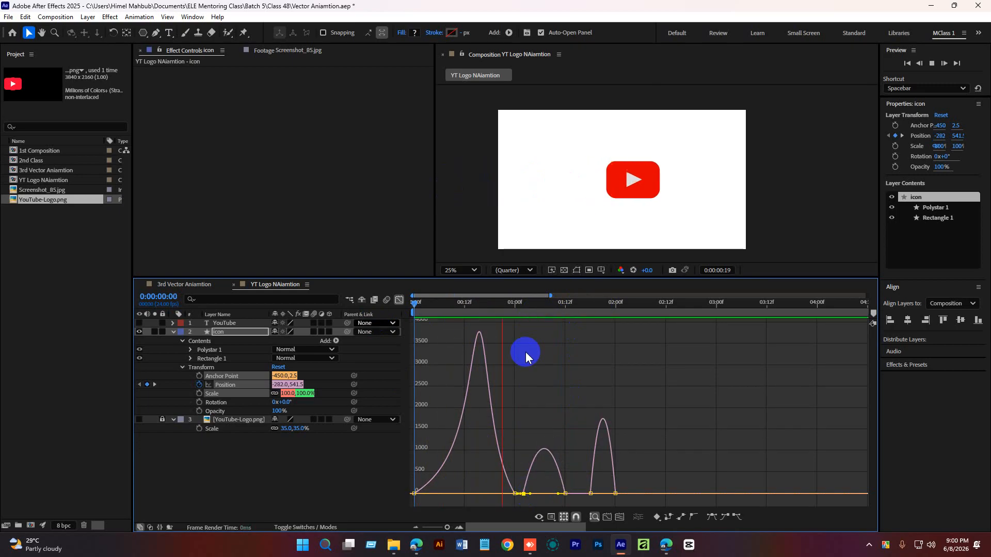
key("space")
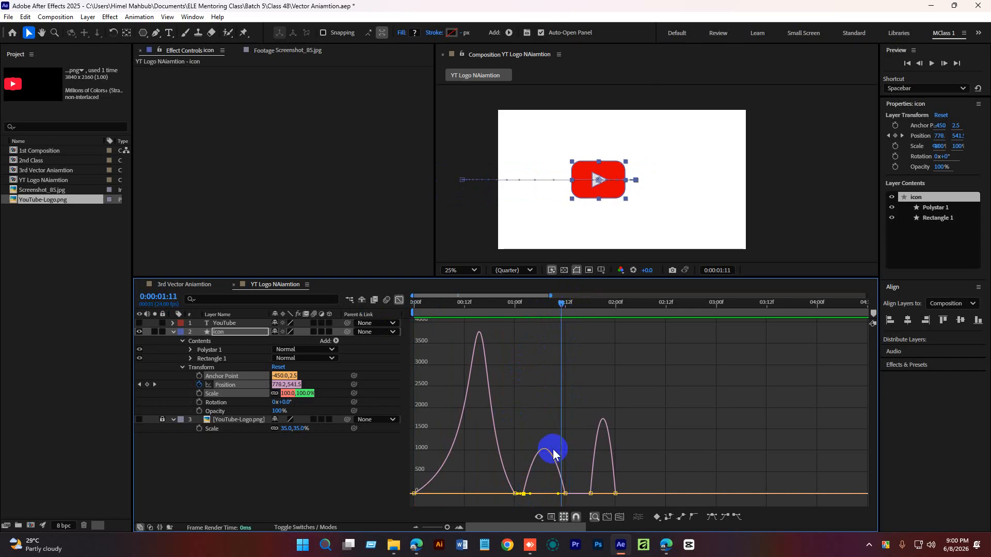
left_click(566, 494)
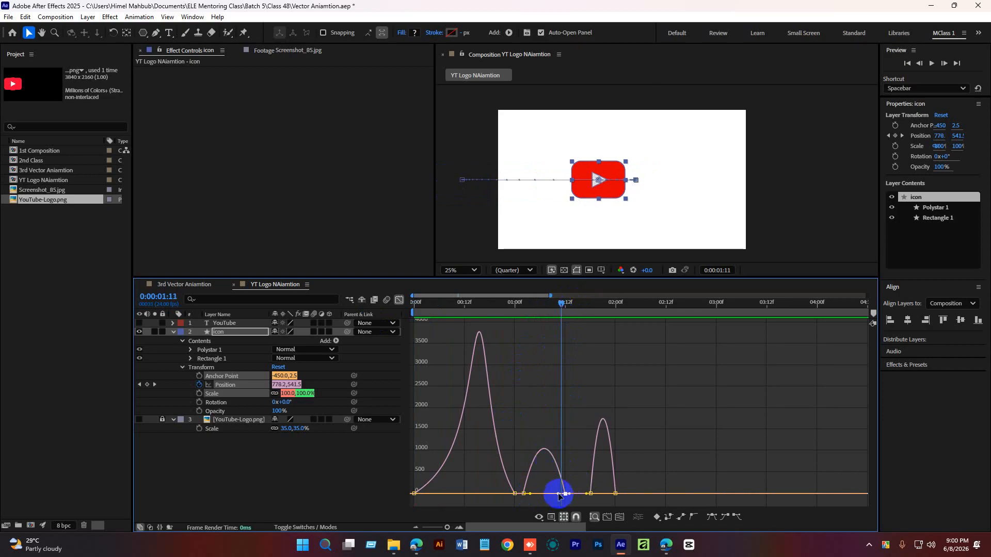
mouse_move(559, 496)
left_mouse_down()
mouse_move(543, 494)
mouse_move(556, 497)
left_mouse_up()
left_click(524, 493)
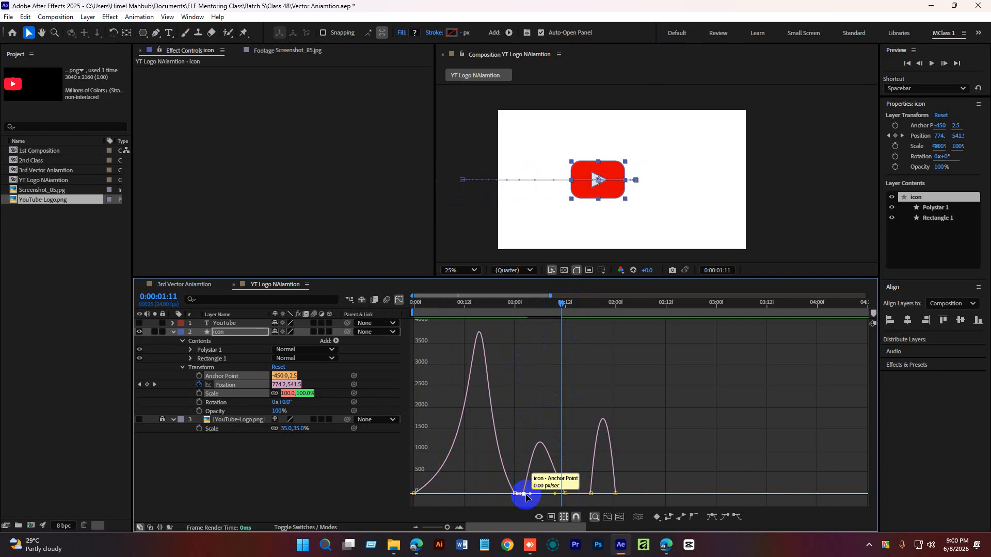
mouse_move(532, 496)
left_mouse_down()
mouse_move(525, 483)
mouse_move(521, 491)
left_mouse_up()
key("space")
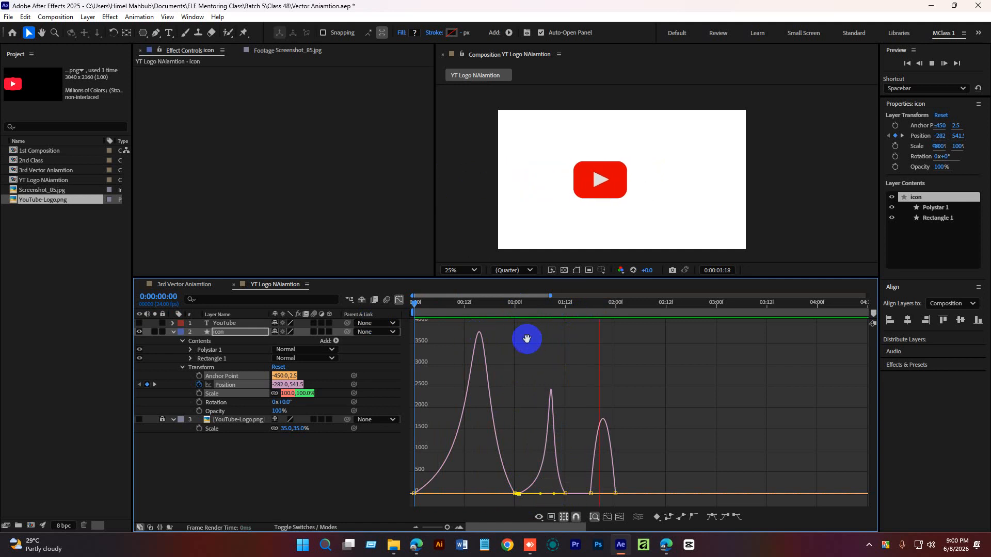
Preview the sharper second bounce by scrubbing and playing the timeline.
key("space")
left_click_drag(605, 306, 453, 306)
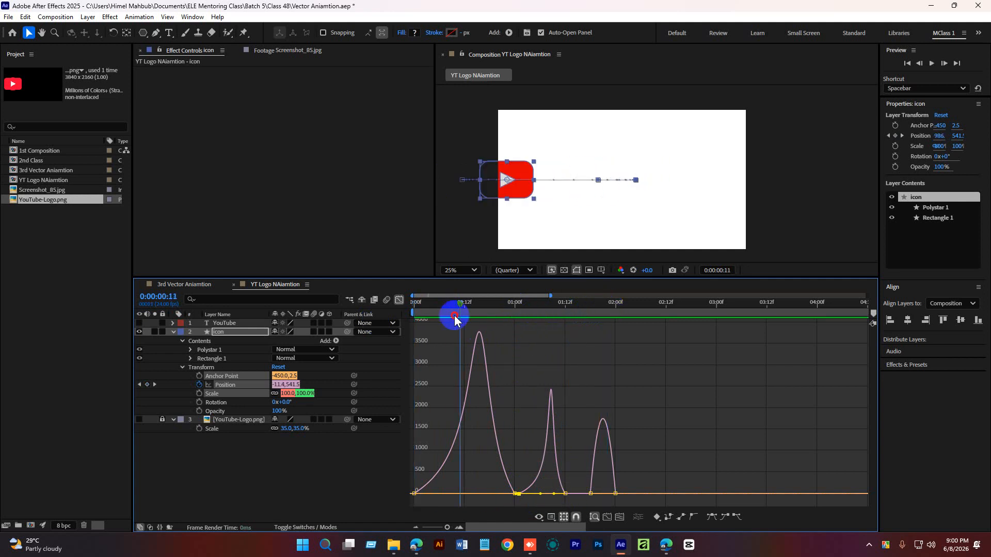
key("space")
key("space")
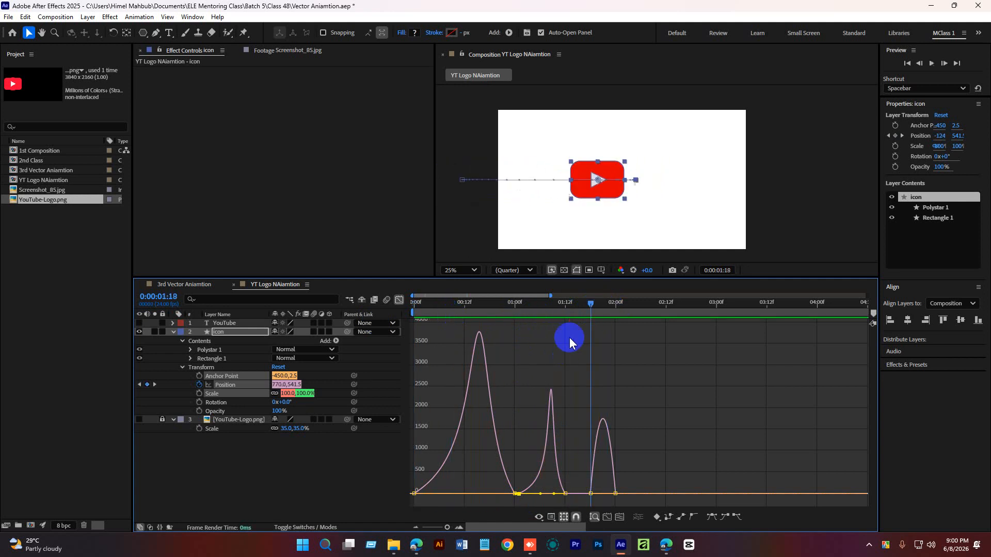
left_click_drag(588, 301, 513, 317)
key("space")
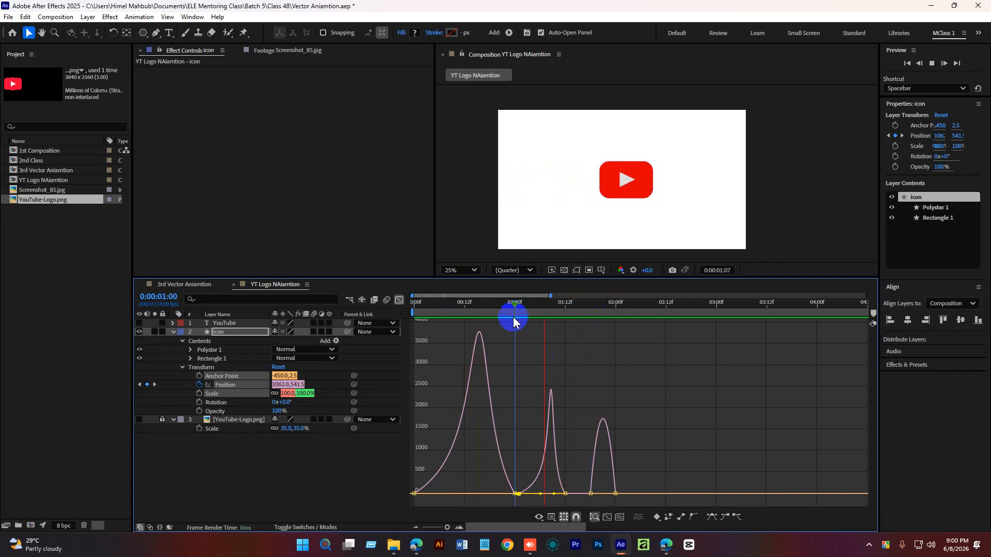
Adjust the third bounce's keyframe speed handles to sharpen its final speed peak.
key("space")
left_click(590, 495)
mouse_move(590, 496)
left_mouse_down()
mouse_move(566, 494)
mouse_move(598, 492)
mouse_move(591, 494)
left_mouse_up()
left_click(607, 494)
key("space")
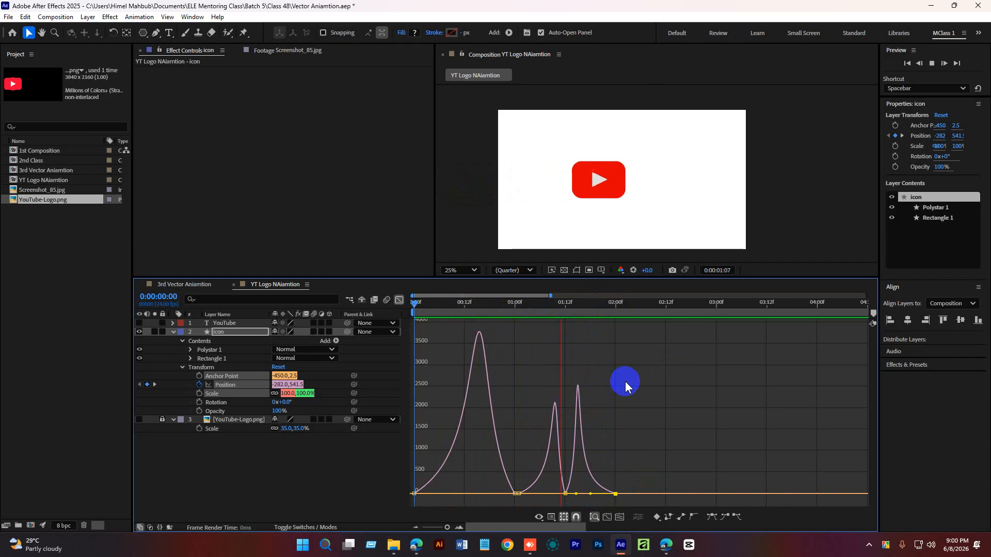
key("space")
left_click_drag(620, 312, 601, 383)
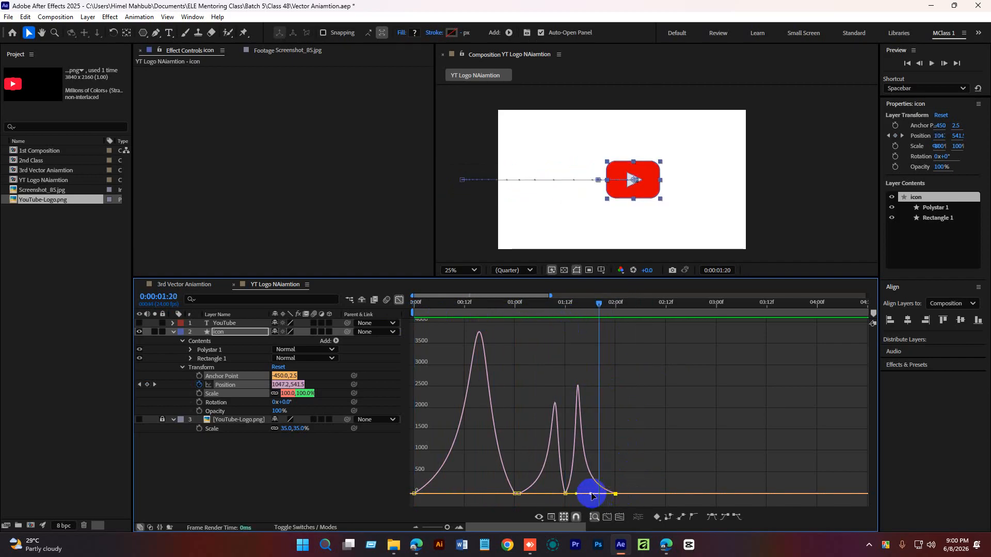
mouse_move(591, 497)
left_mouse_down()
mouse_move(562, 501)
mouse_move(578, 493)
left_mouse_up()
Preview the reshaped bounces by scrubbing and playing the animation, then leave the Graph Editor.
left_click_drag(614, 309, 519, 320)
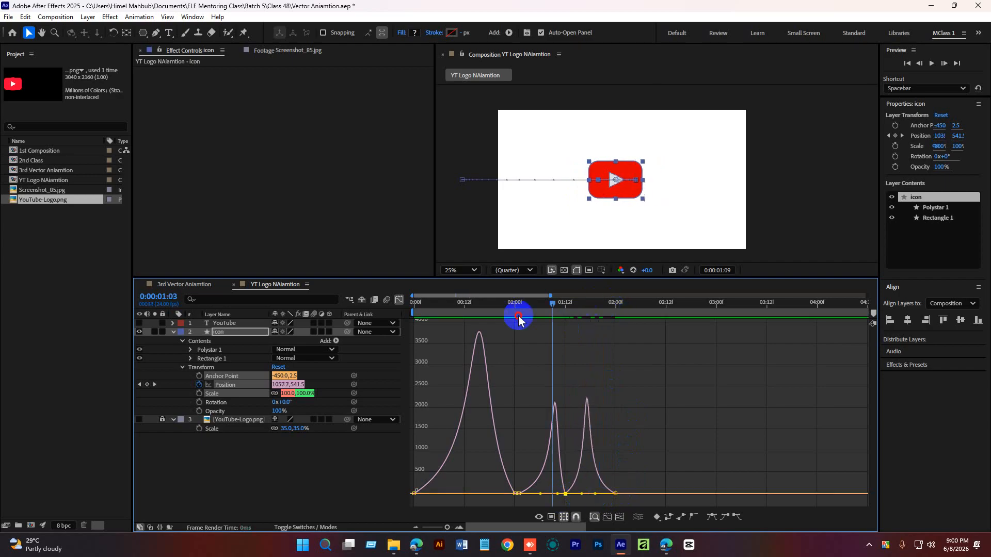
key("space")
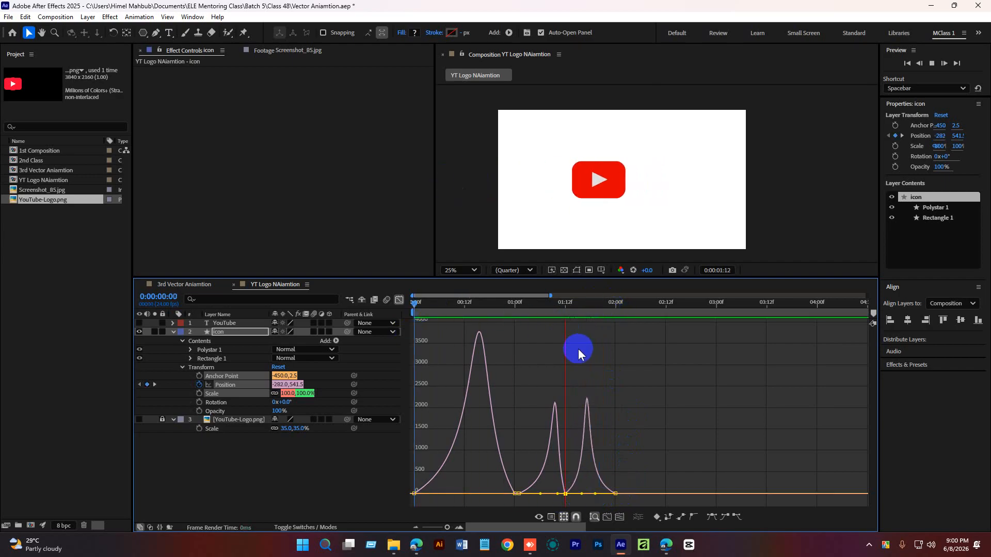
left_click_drag(661, 301, 381, 321)
key("space")
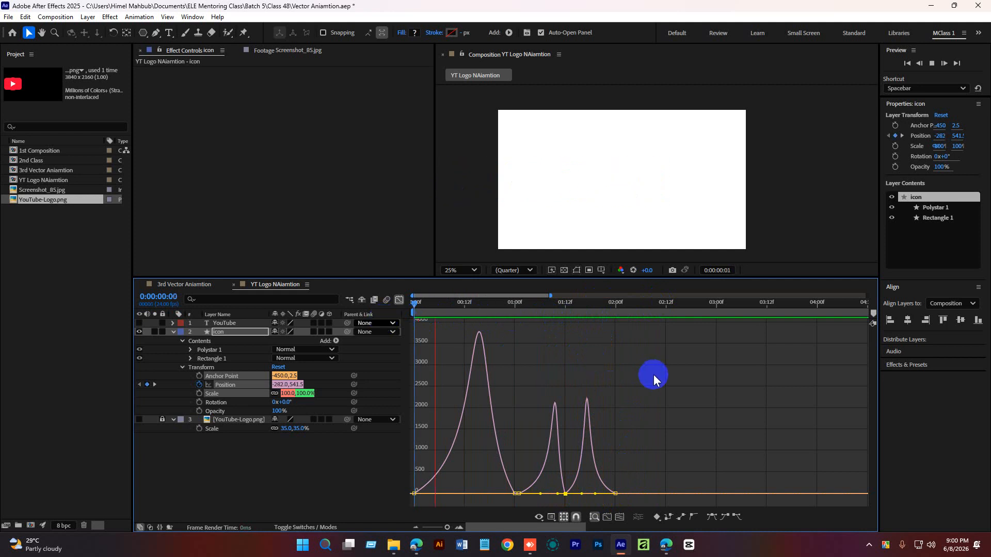
key("space")
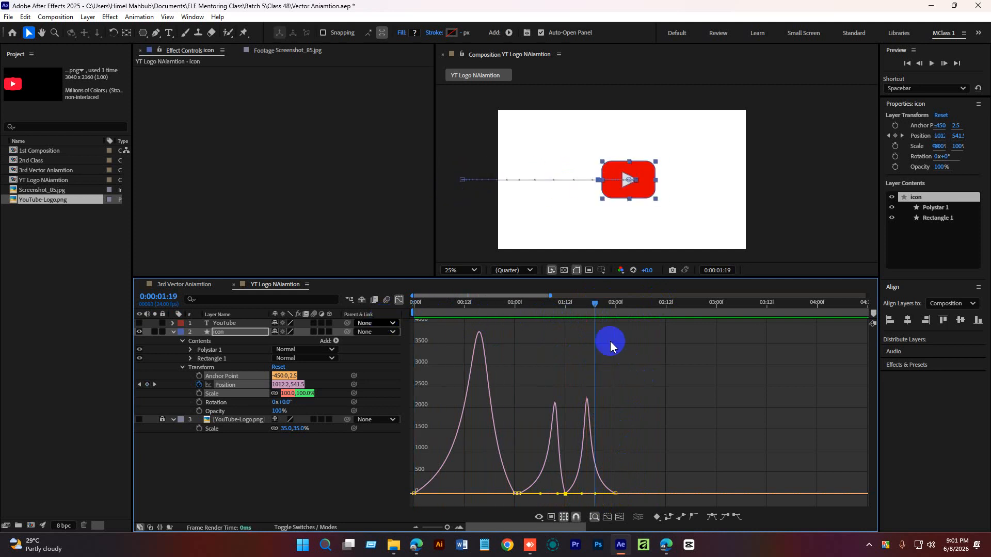
left_click_drag(593, 302, 424, 343)
key("space")
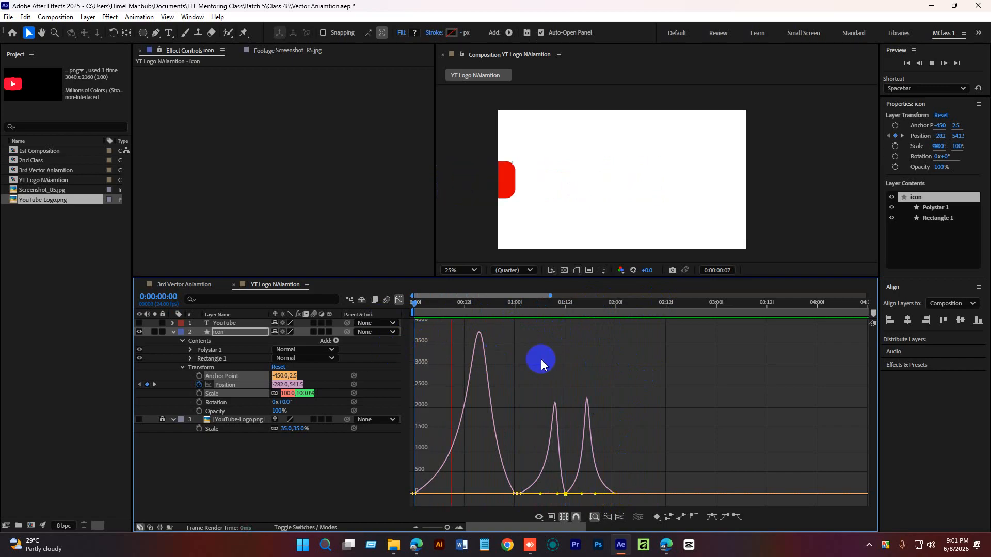
key("space")
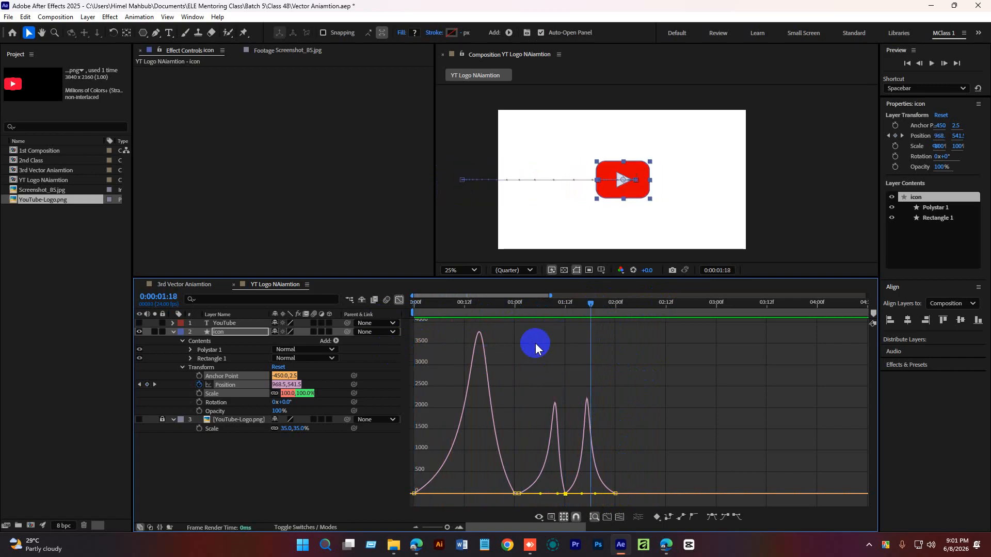
left_click(399, 300)
left_click(610, 398)
mouse_move(591, 310)
left_mouse_down()
mouse_move(559, 305)
mouse_move(618, 307)
mouse_move(586, 310)
left_mouse_up()
left_click_drag(615, 385, 580, 389)
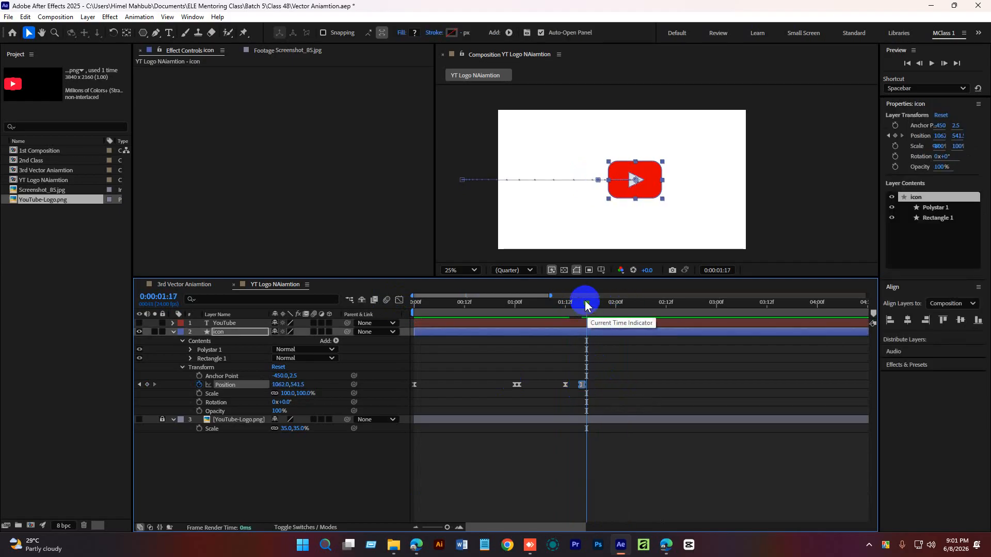
left_click_drag(586, 304, 553, 308)
key("space")
key("space")
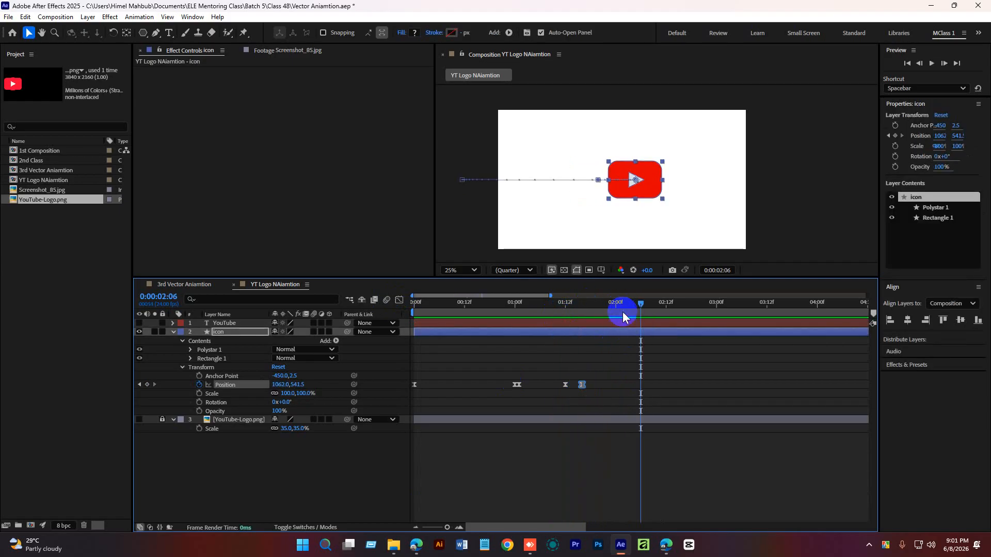
key("ctrl+z")
left_click(625, 339)
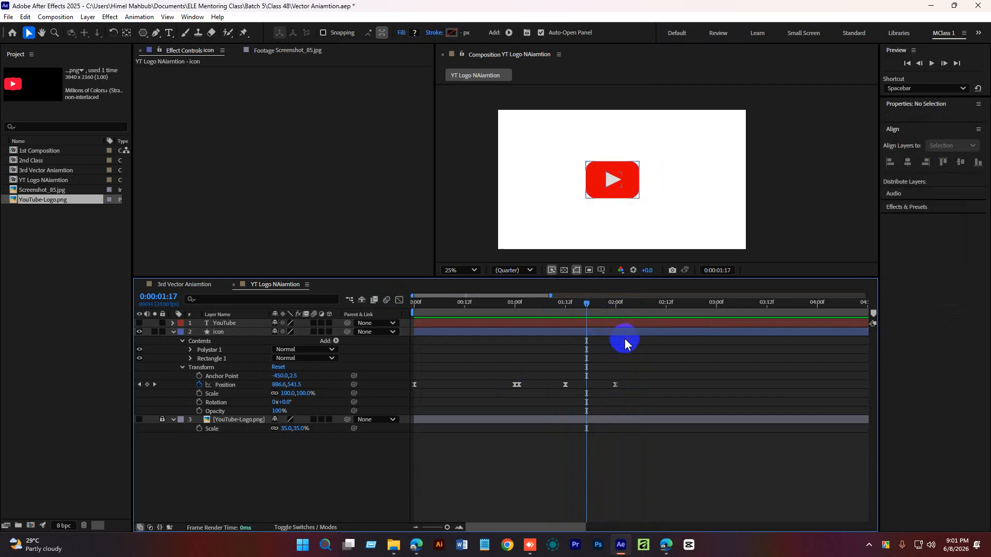
At the 2-second keyframe, move the icon left so its final X position is about 922.
left_click_drag(587, 302, 615, 308)
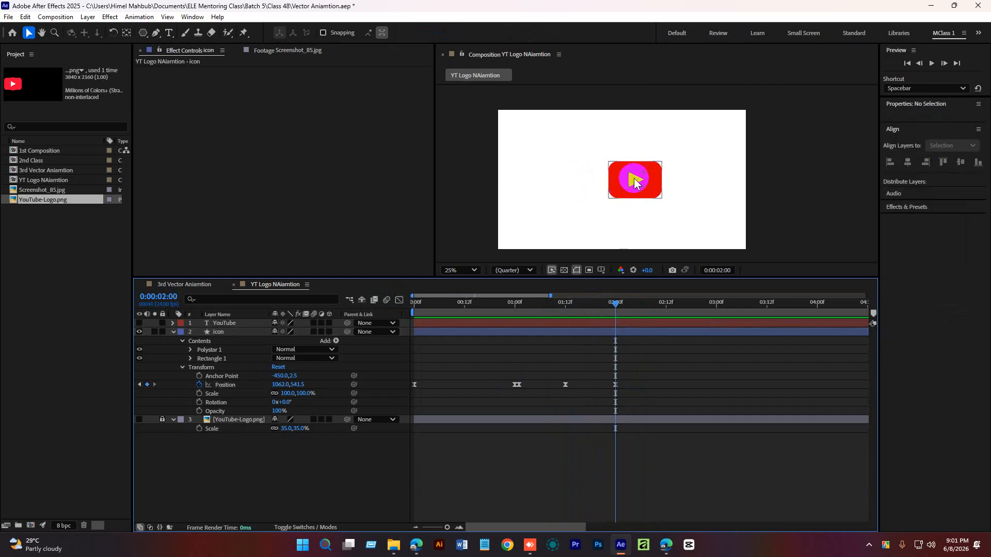
left_click(649, 189)
left_click_drag(654, 189, 626, 191)
left_click_drag(616, 309, 504, 323)
key("space")
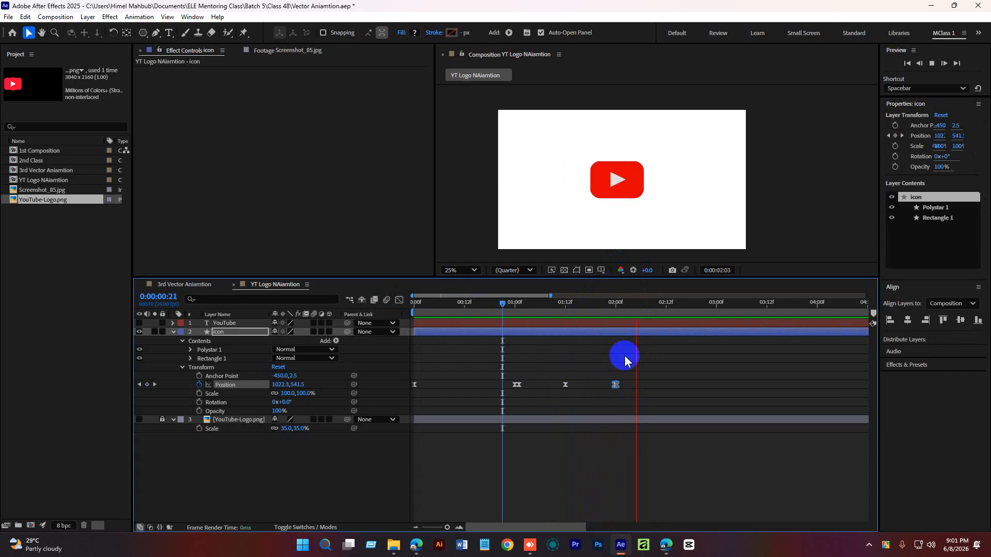
key("space")
Reopen the Graph Editor and preview the revised speed curve by scrubbing and playing.
left_click_drag(577, 301, 394, 303)
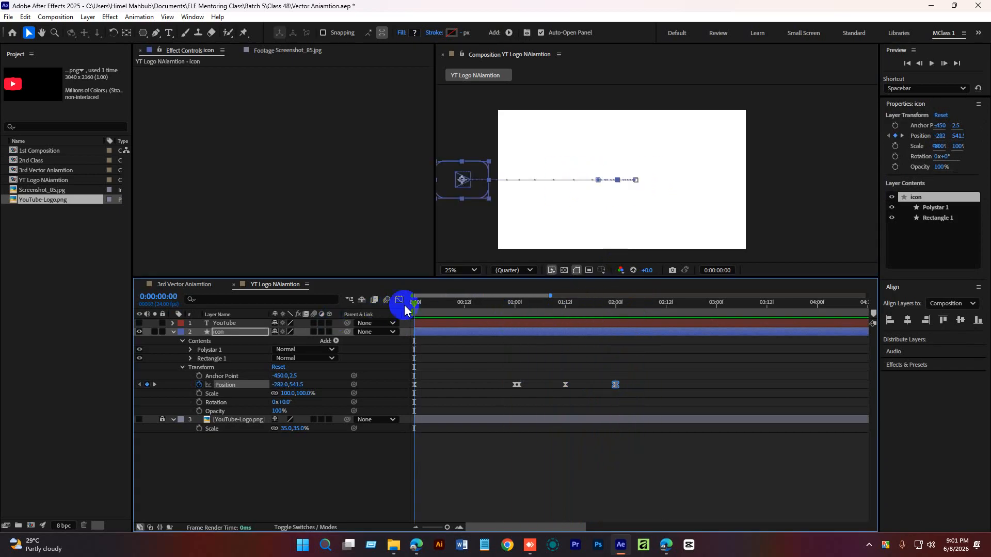
left_click(399, 300)
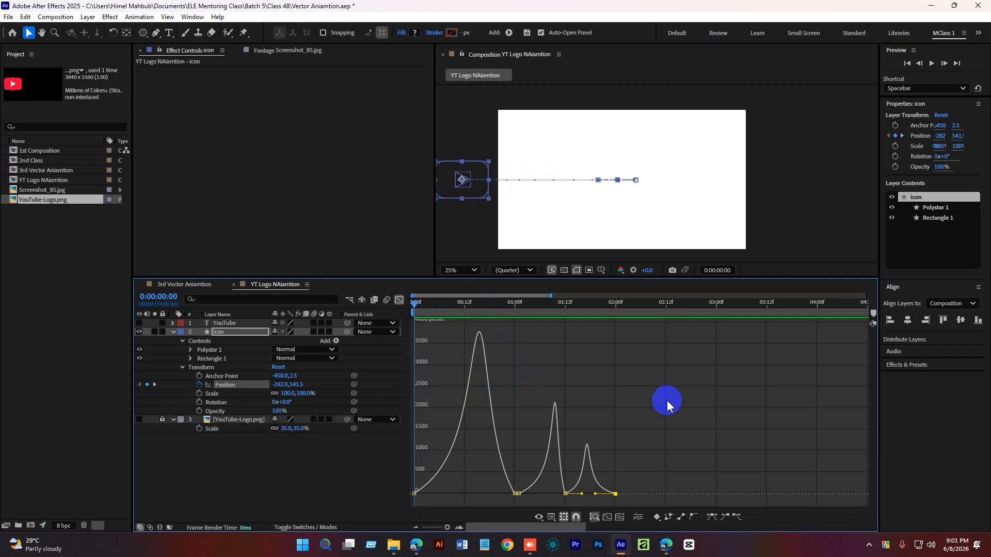
key("space")
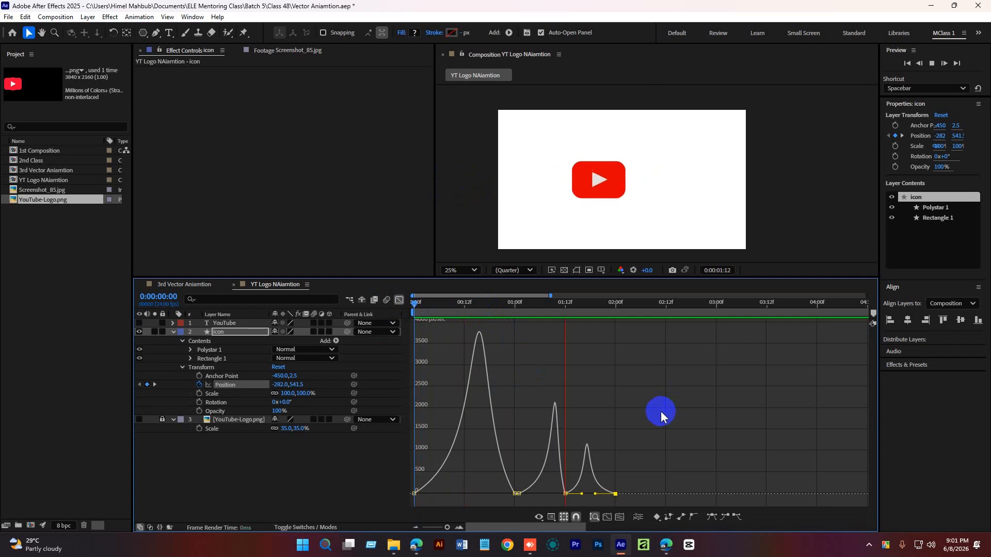
left_click_drag(630, 304, 485, 309)
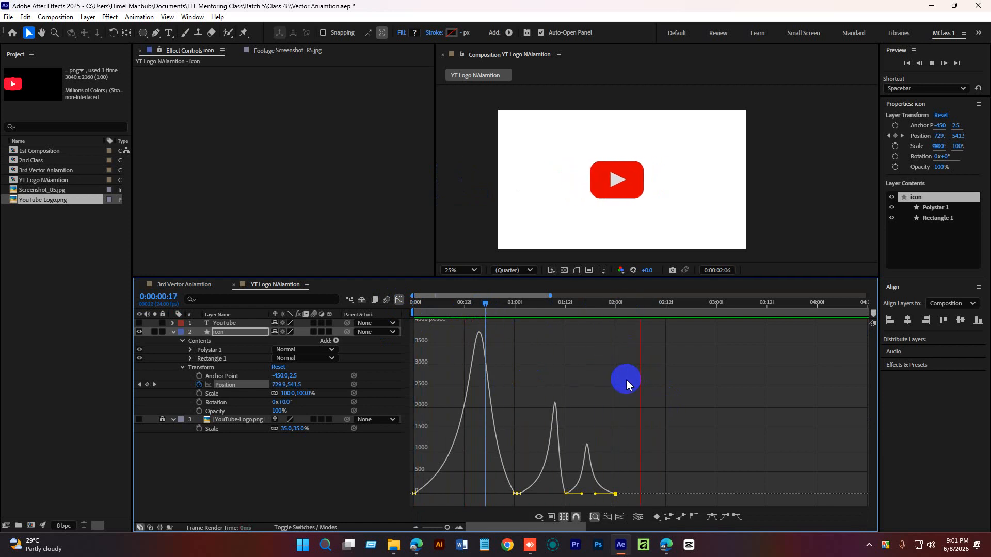
left_click_drag(634, 305, 508, 325)
key("space")
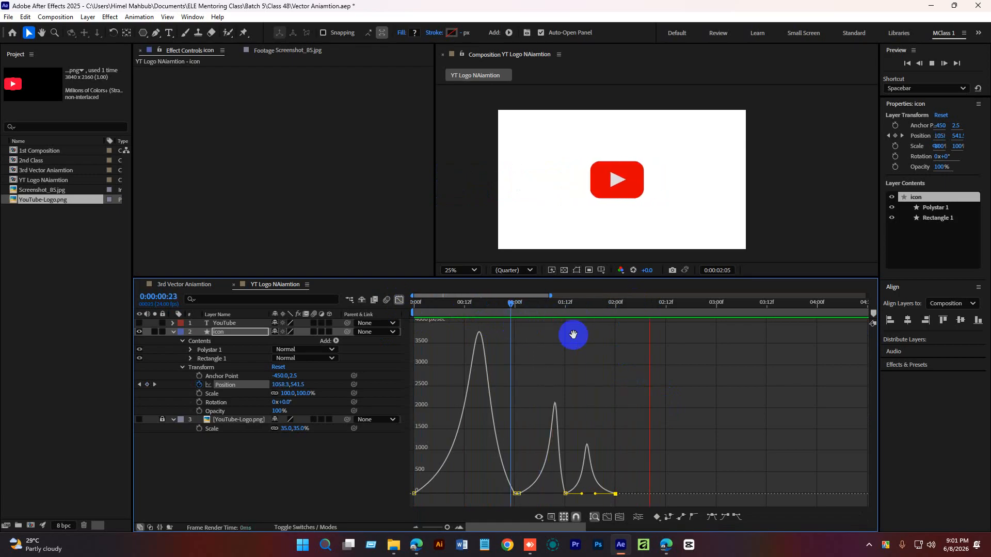
key("space")
left_click_drag(655, 306, 570, 331)
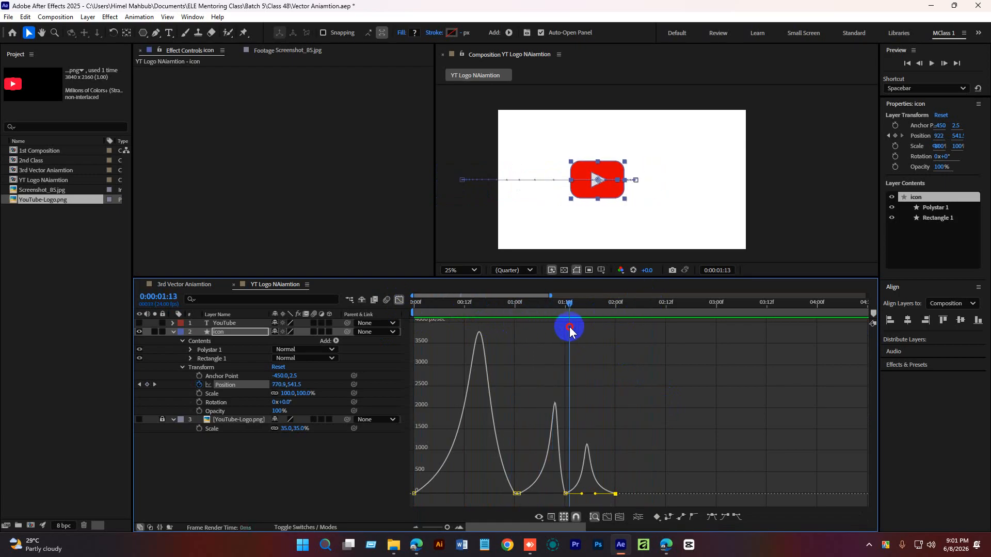
key("space")
key("space")
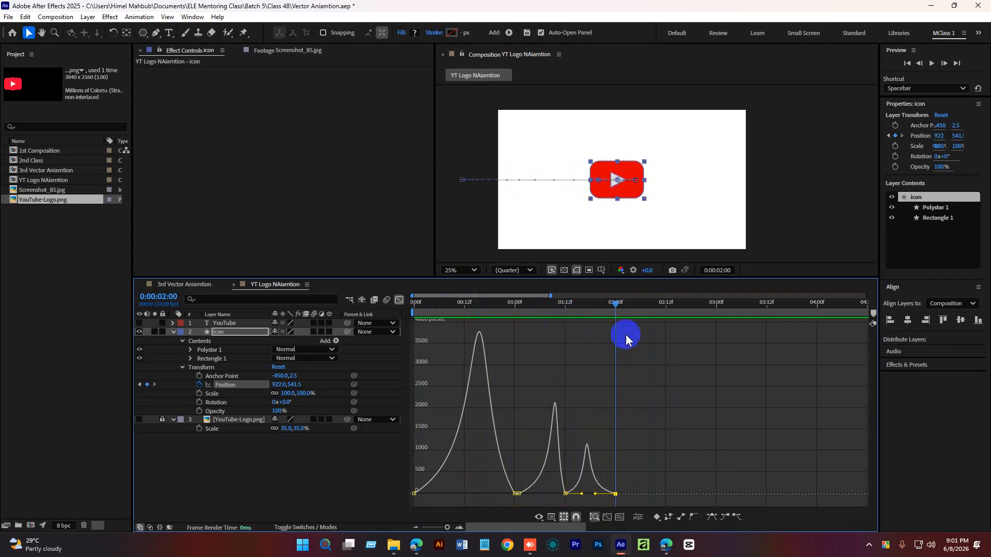
left_click_drag(615, 306, 565, 313)
key("space")
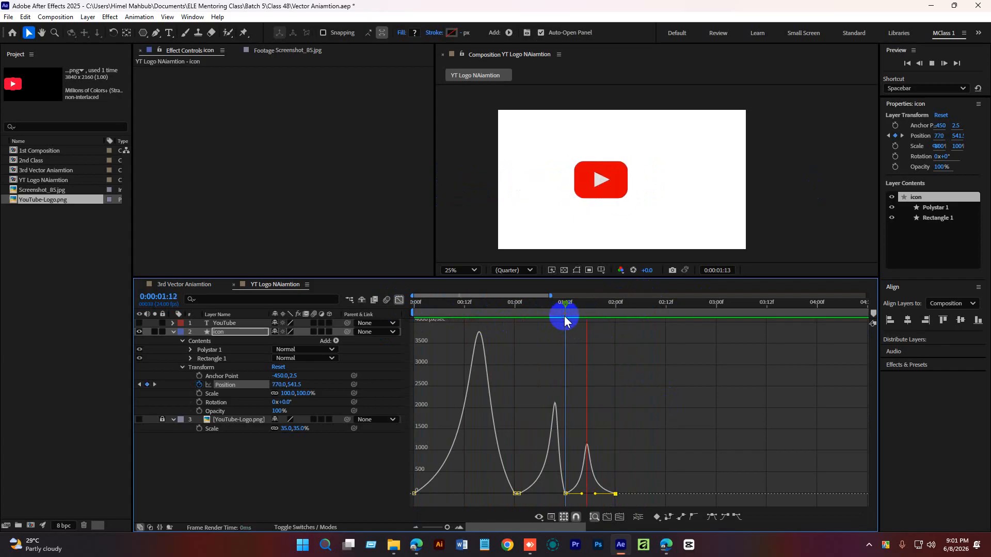
key("space")
Turn on the YouTube text layer and slide its bar to start at the 1:12 mark.
left_click(399, 300)
left_click(553, 465)
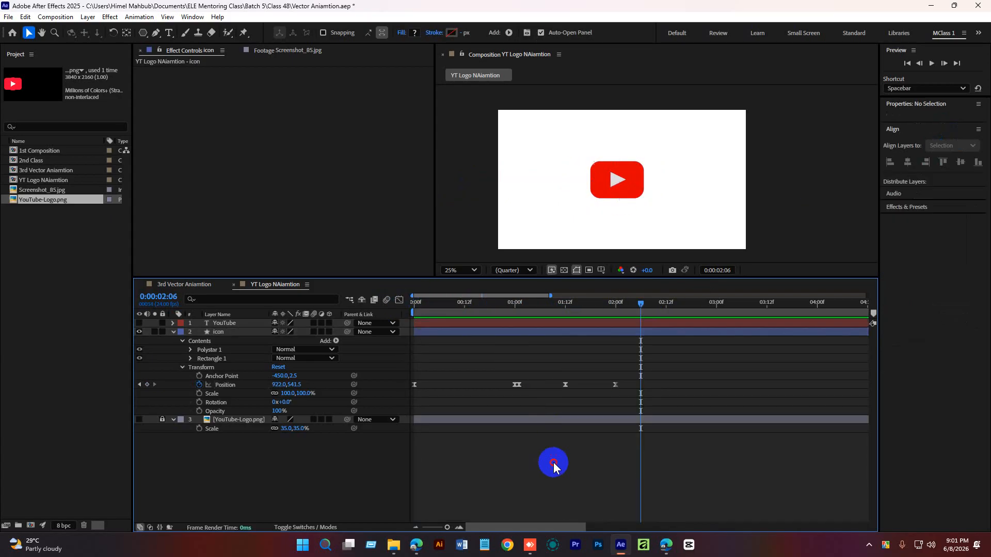
left_click_drag(641, 307, 564, 319)
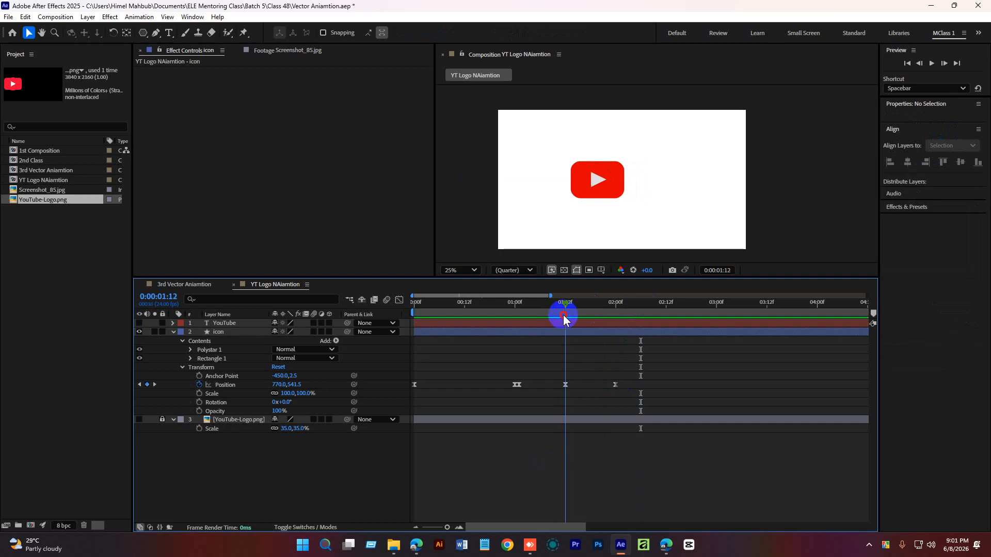
left_click_drag(635, 305, 565, 330)
left_click(553, 323)
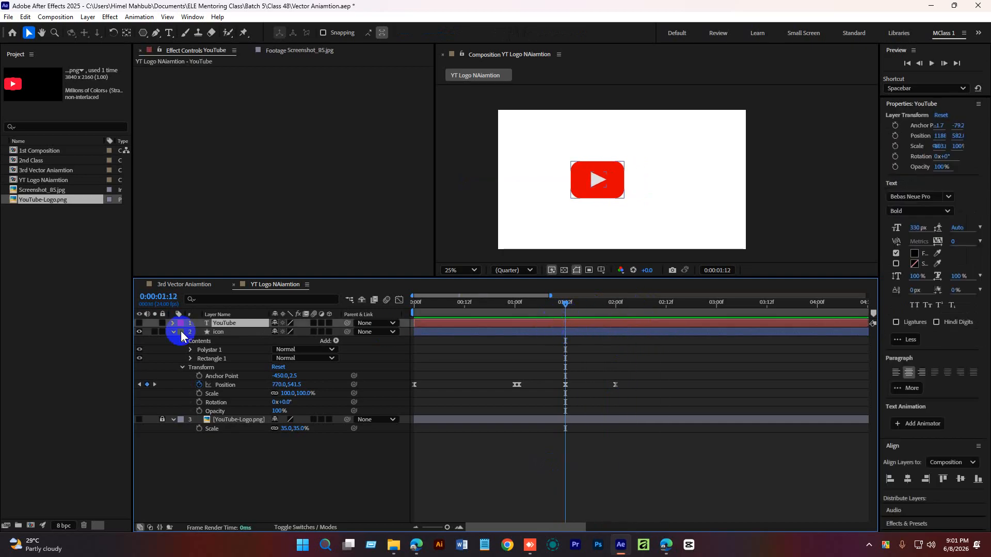
left_click(139, 323)
left_click_drag(456, 324, 594, 324)
Move the YouTube text right beside the icon and preview the animation from the start.
left_click_drag(629, 194, 662, 193)
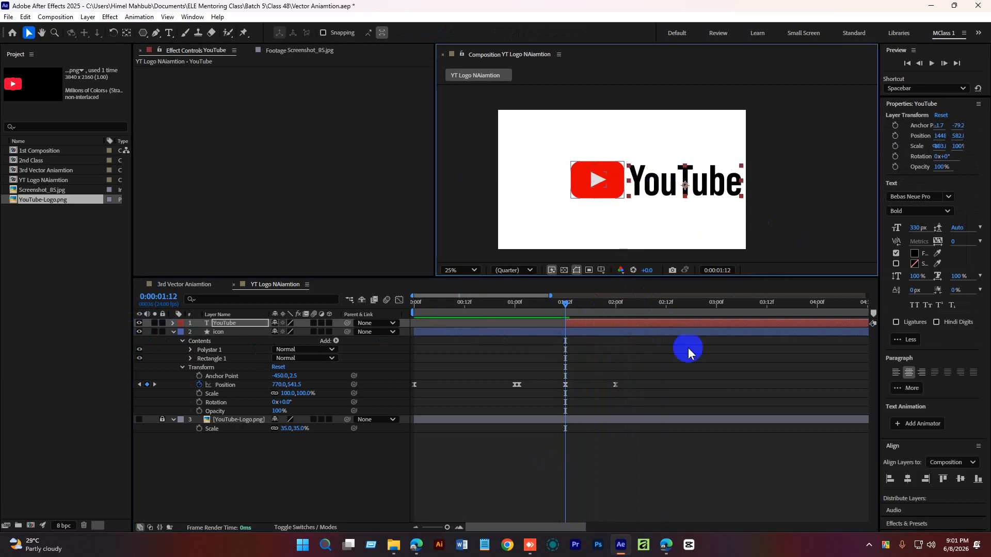
left_click(600, 348)
left_click(574, 320)
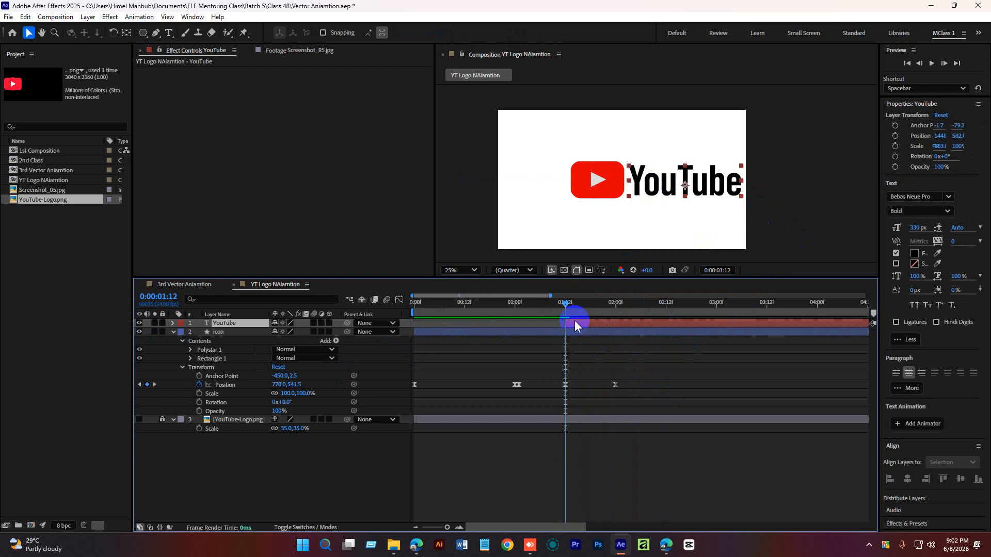
left_click_drag(566, 304, 412, 317)
key("space")
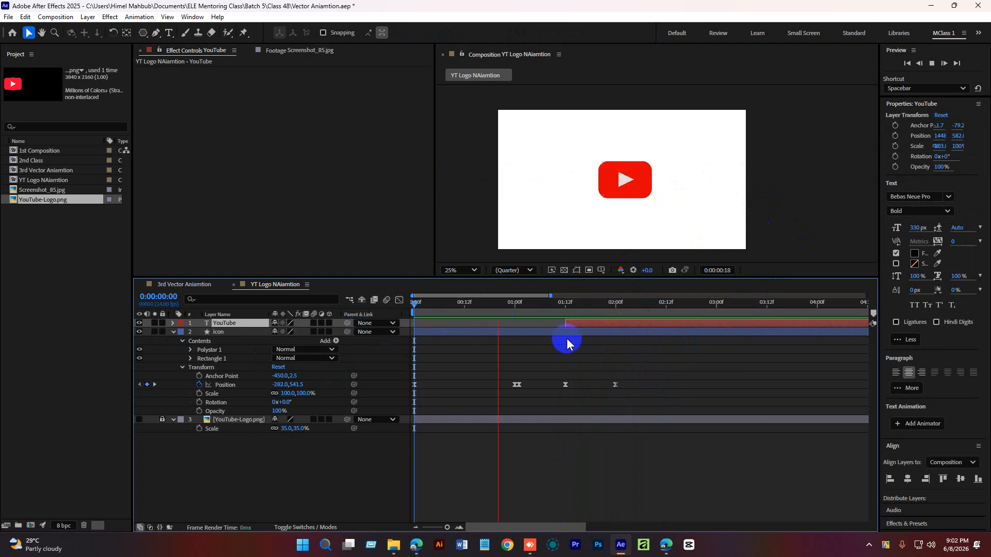
Preview the animation and move the YouTube text further right beside the icon.
key("space")
left_click_drag(617, 303, 640, 313)
left_click_drag(657, 187, 677, 187)
left_click_drag(646, 306, 603, 309)
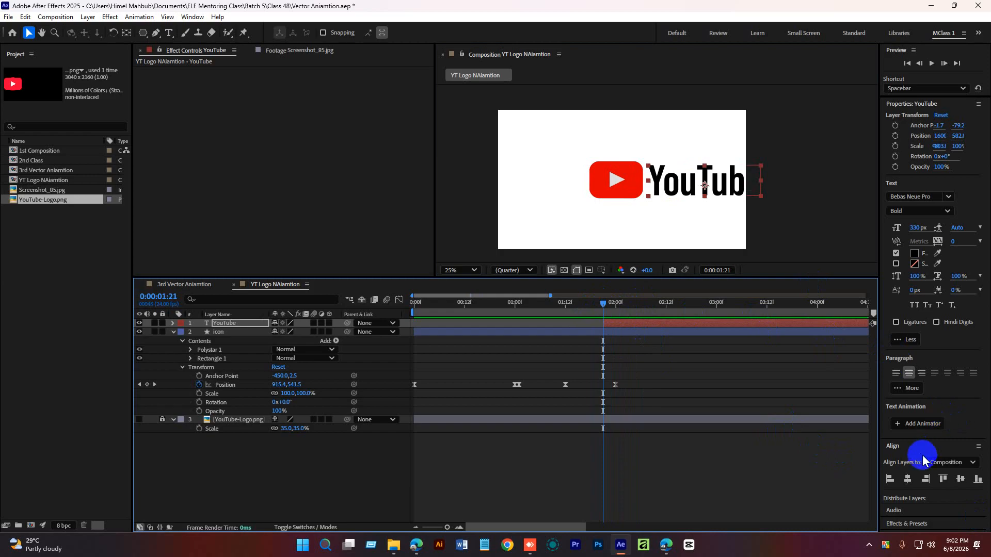
Search Effects & Presets for "type", apply the Typewriter preset to the YouTube text layer, and preview it.
left_click(916, 518)
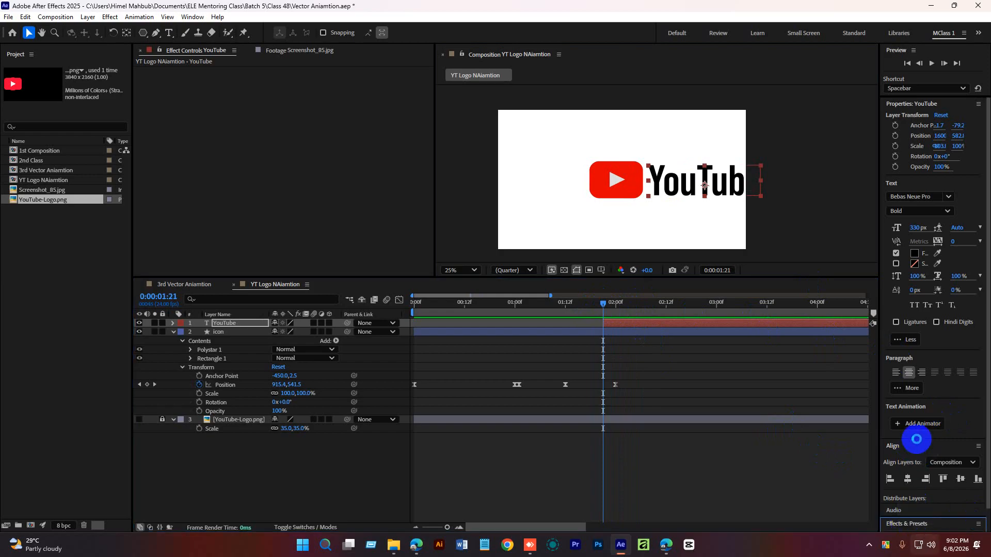
scroll(917, 439, "down", 1)
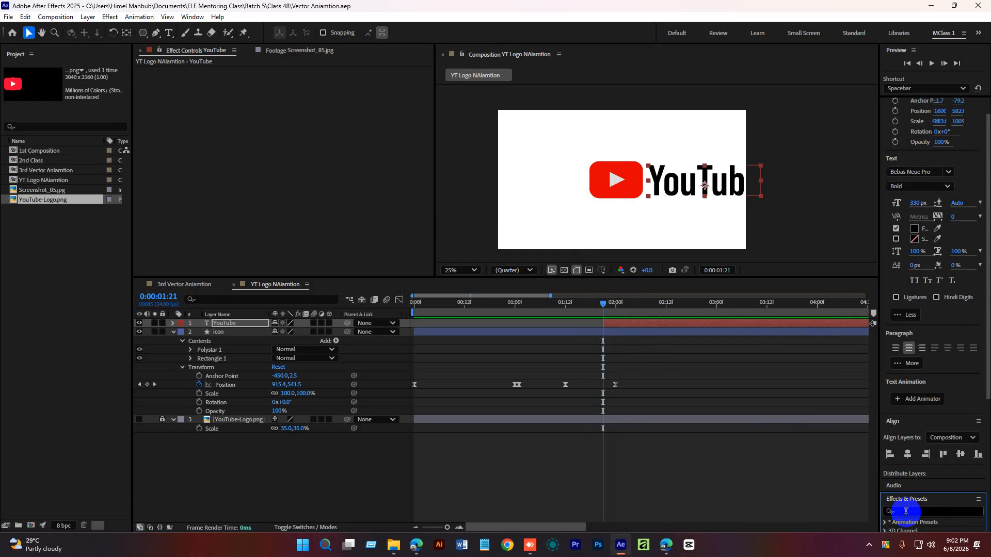
type("ty")
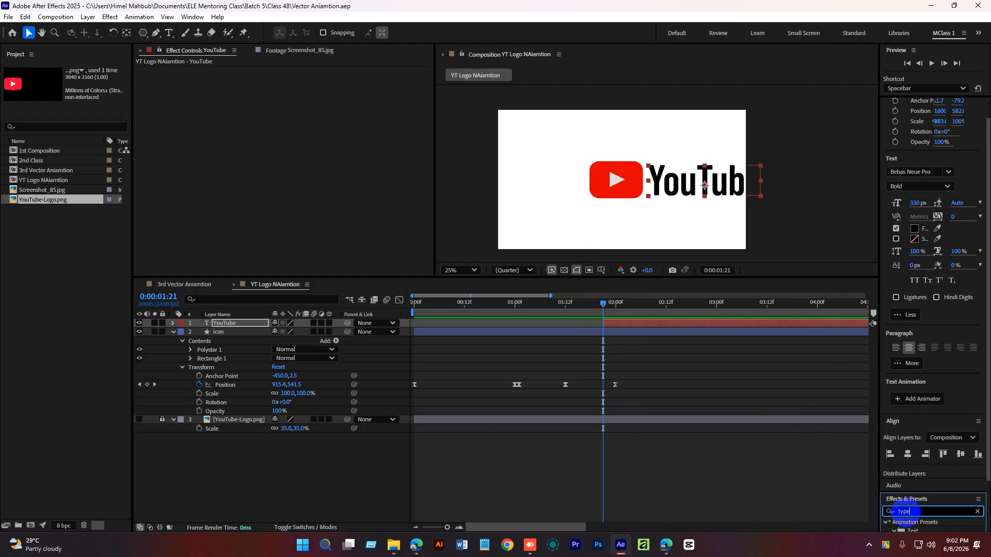
type("pe")
left_click_drag(933, 514, 630, 324)
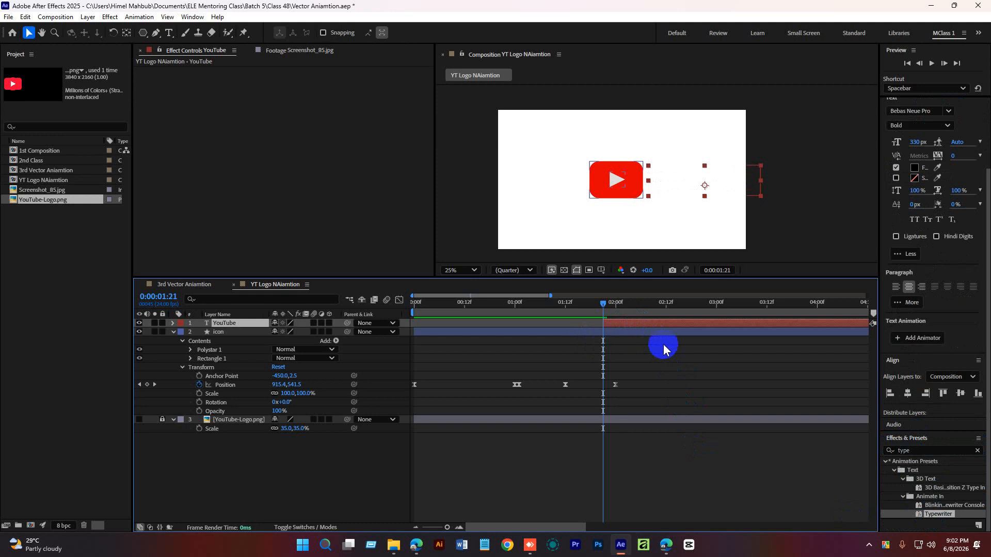
key("space")
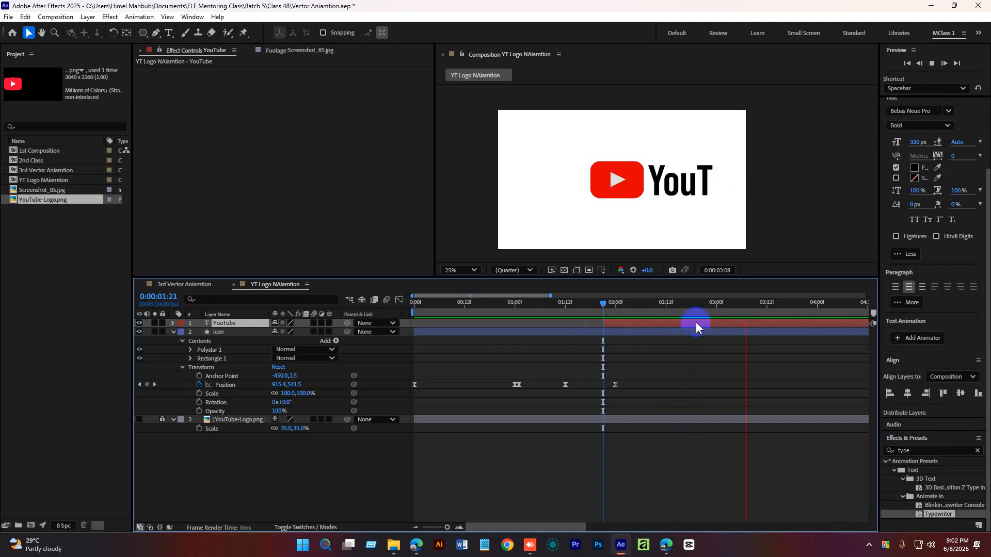
key("space")
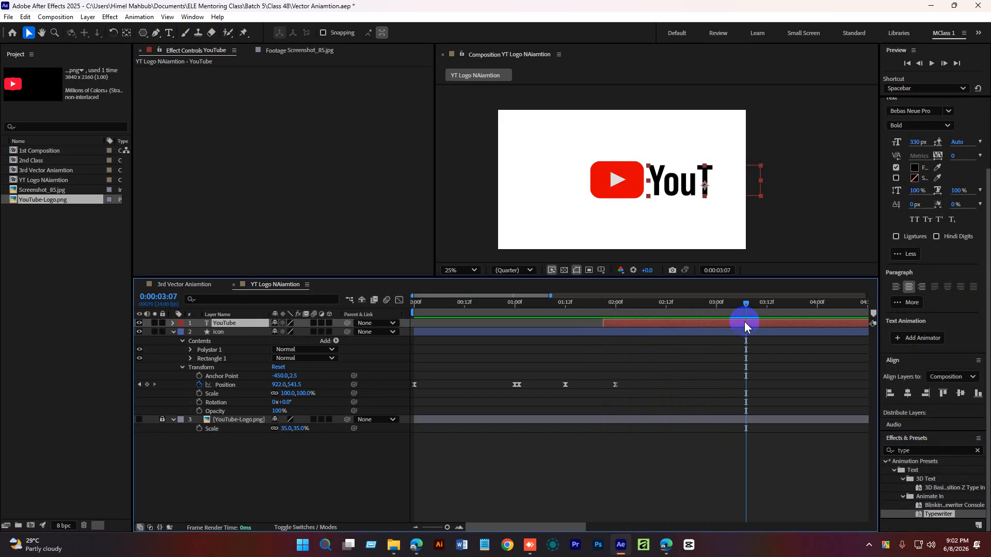
Shorten the typewriter reveal by moving the Start property's end keyframe closer to its first keyframe, then preview.
key("u")
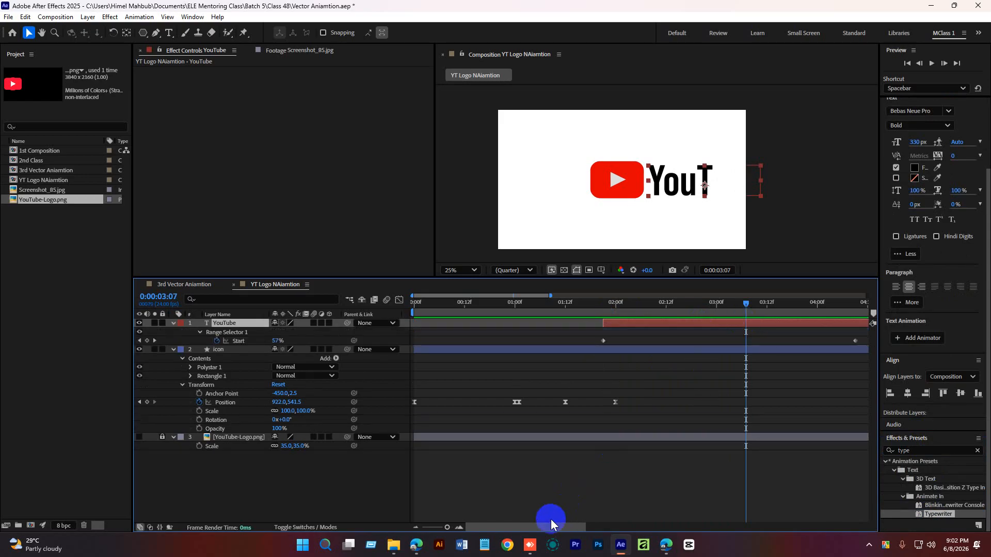
left_click_drag(550, 527, 593, 527)
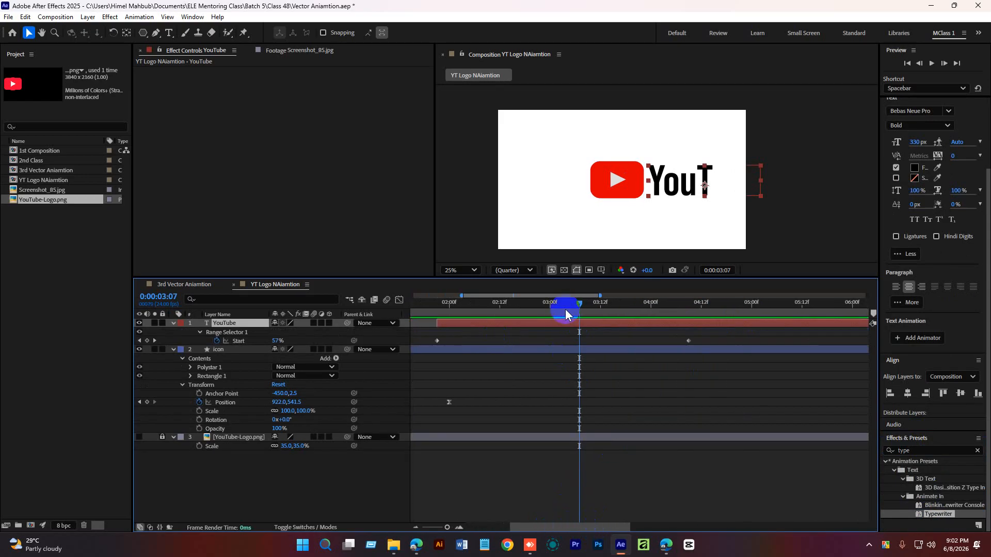
left_click_drag(581, 305, 498, 308)
left_click_drag(688, 340, 502, 341)
left_click_drag(584, 519, 568, 527)
left_click_drag(561, 307, 467, 302)
key("space")
Select both Start keyframes of the typewriter animator and apply Easy Ease.
key("space")
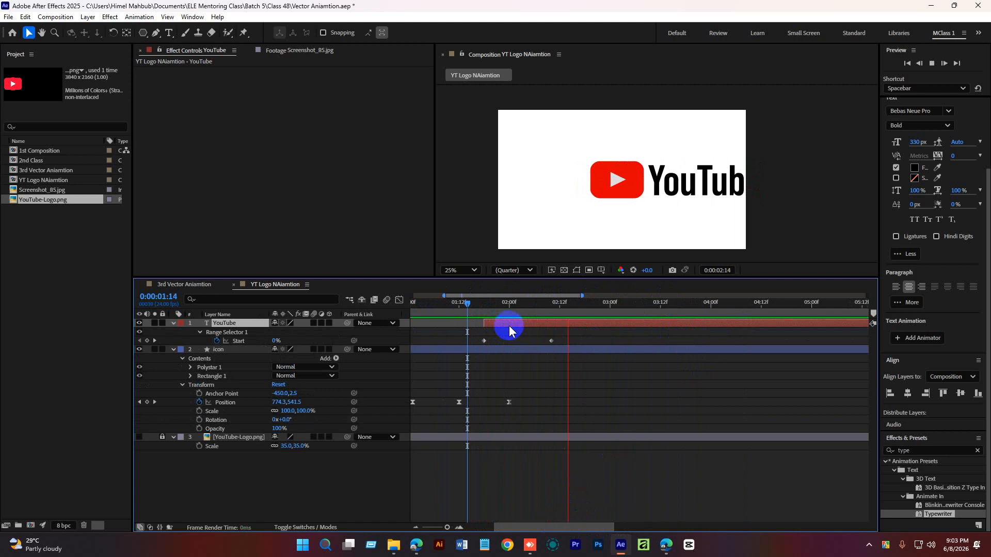
key("space")
left_click_drag(575, 335, 469, 344)
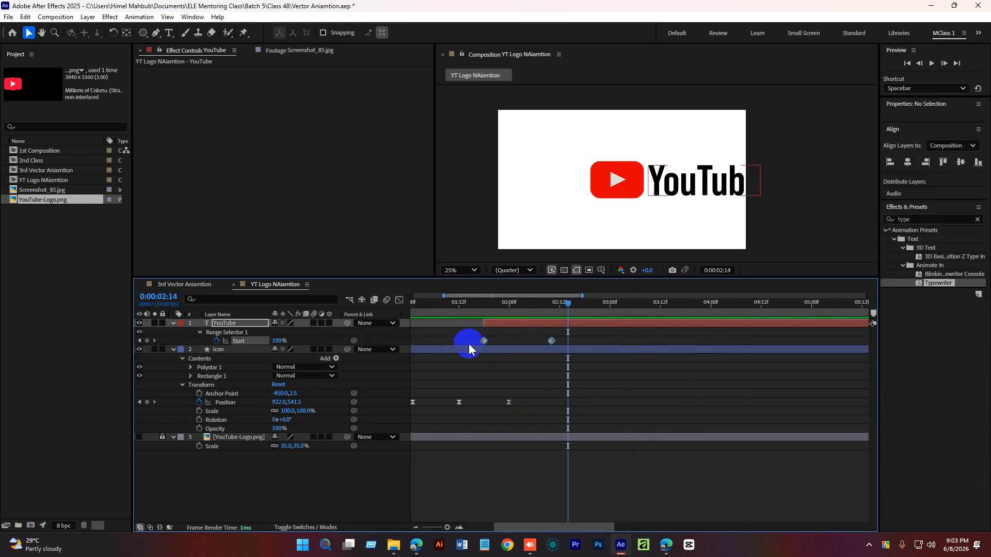
right_click(484, 342)
mouse_move(576, 499)
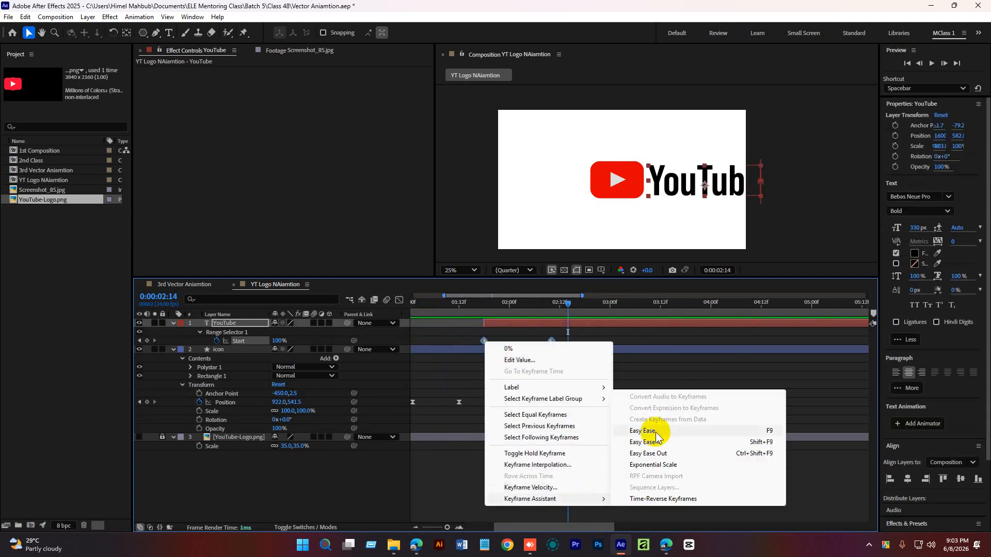
left_click(656, 432)
Scrub and play the eased typewriter reveal.
left_click_drag(558, 307, 476, 306)
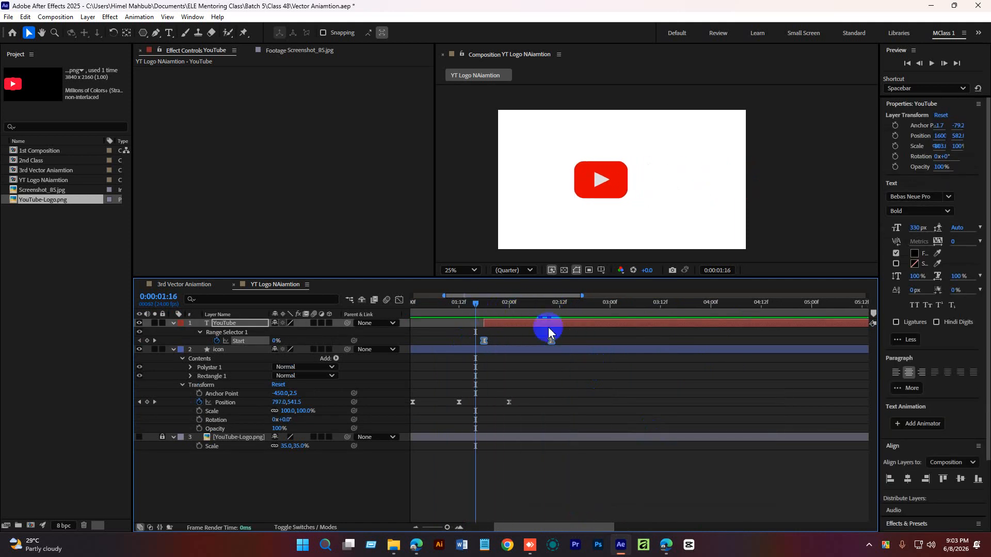
key("space")
left_click_drag(560, 303, 514, 304)
left_click(494, 317)
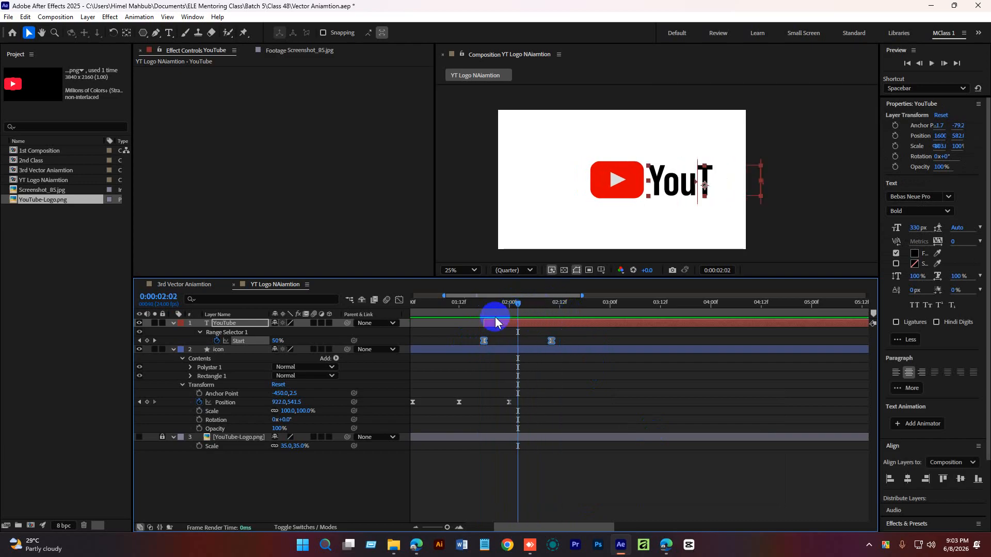
In the Graph Editor, pull the Start speed handles to sharpen the curve, then close it and play.
left_click(399, 301)
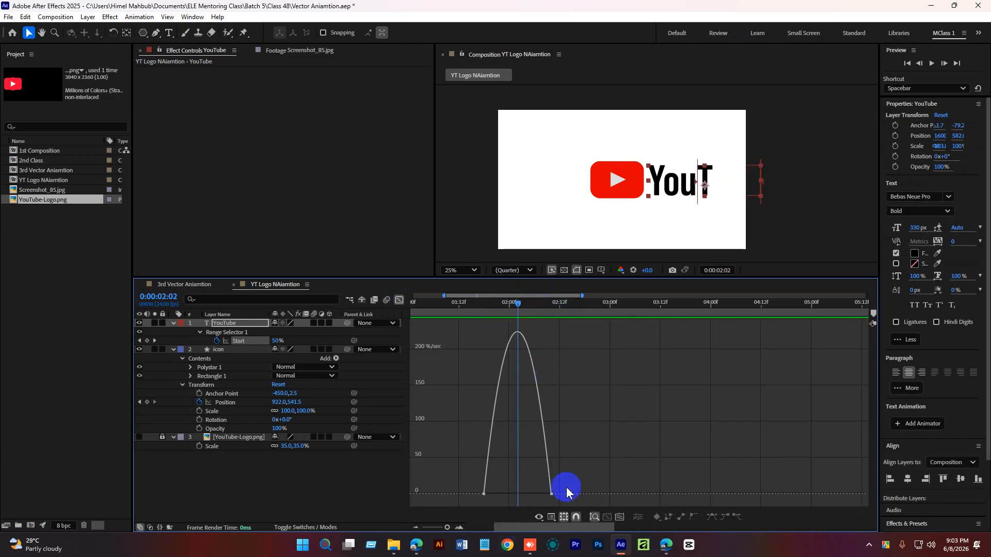
left_click_drag(567, 490, 506, 493)
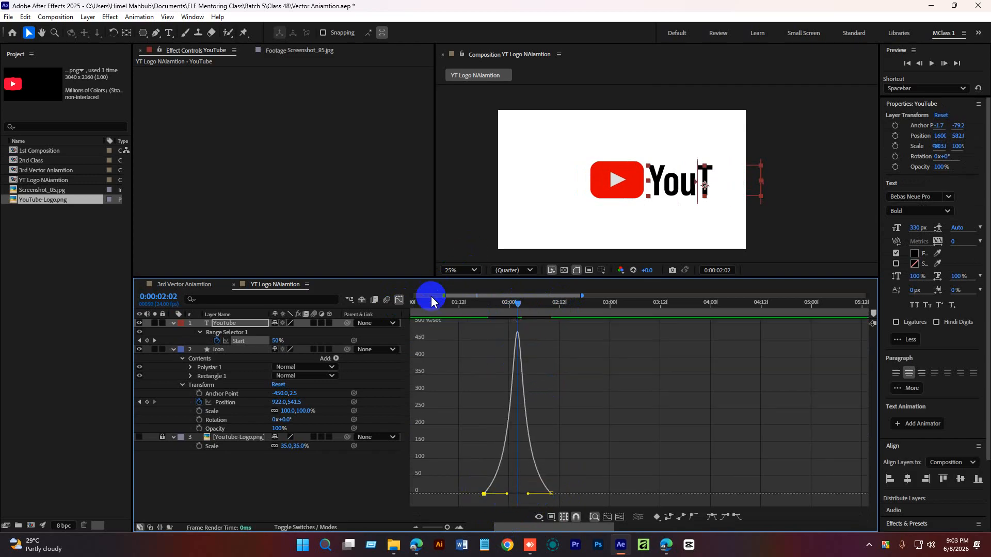
left_click(399, 301)
key("space")
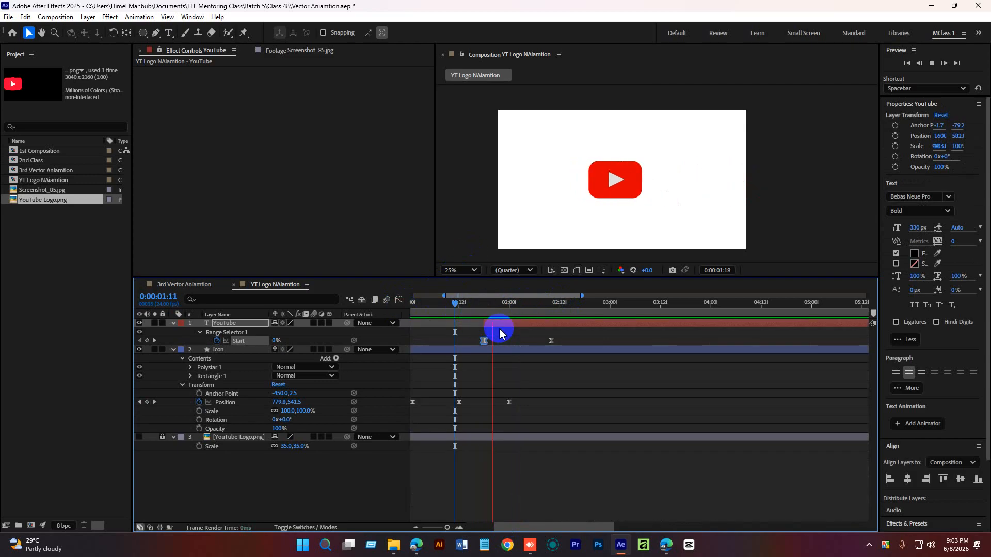
Shift the YouTube text layer slightly earlier in the timeline and preview the timing.
left_click_drag(468, 307, 490, 322)
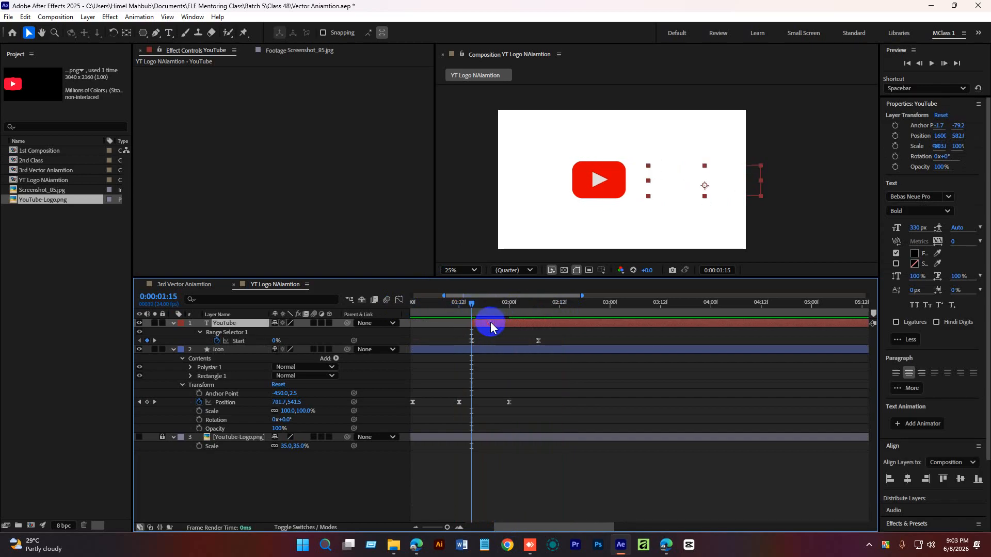
left_click(454, 305)
key("space")
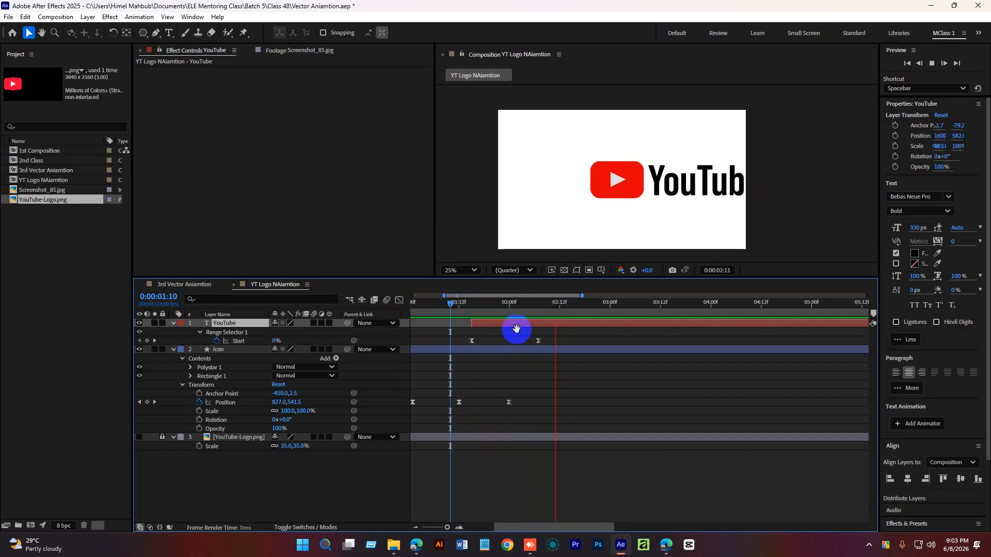
left_click_drag(476, 302, 447, 304)
key("space")
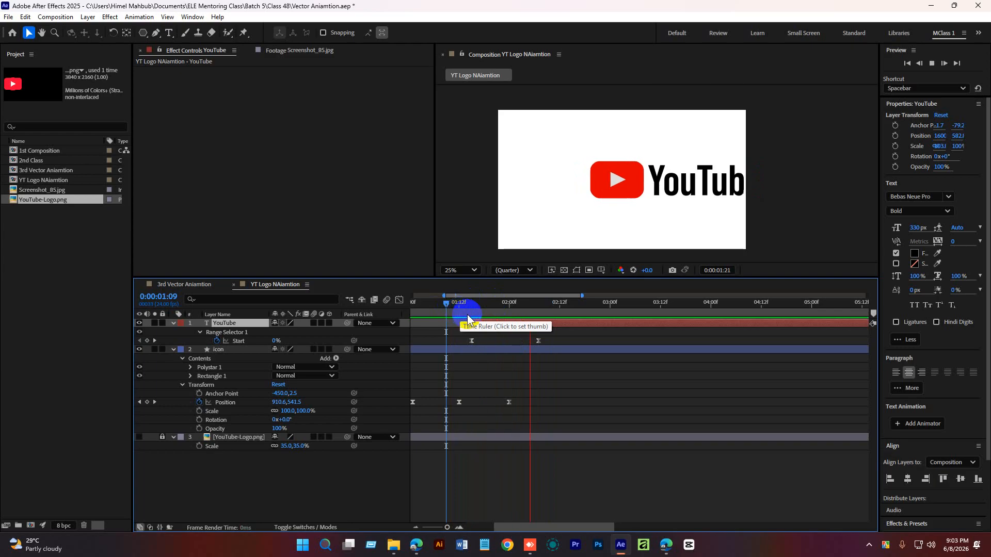
key("space")
Nudge the YouTube text left closer to the icon, to an X position of about 1560.
left_click_drag(677, 199, 671, 199)
left_click_drag(526, 304, 454, 305)
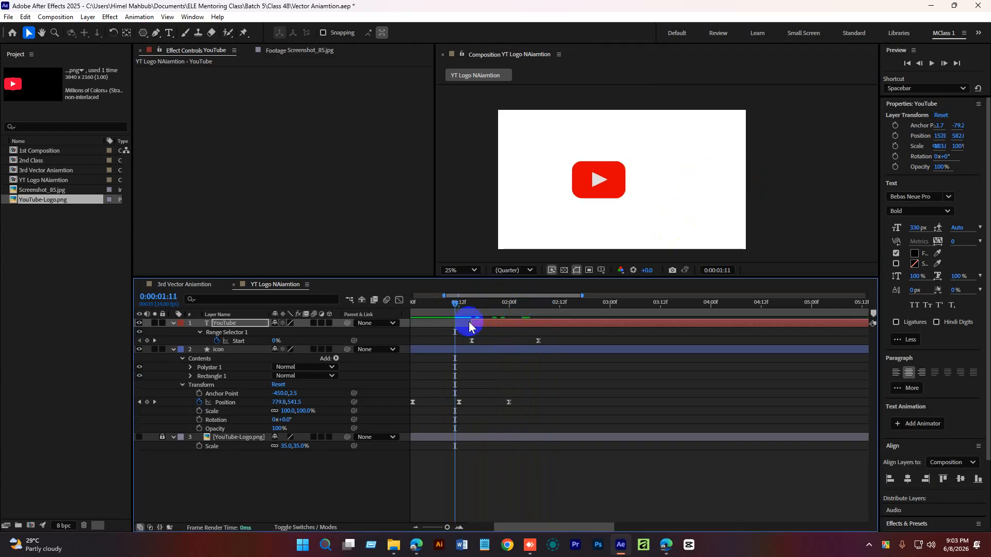
key("space")
key("space")
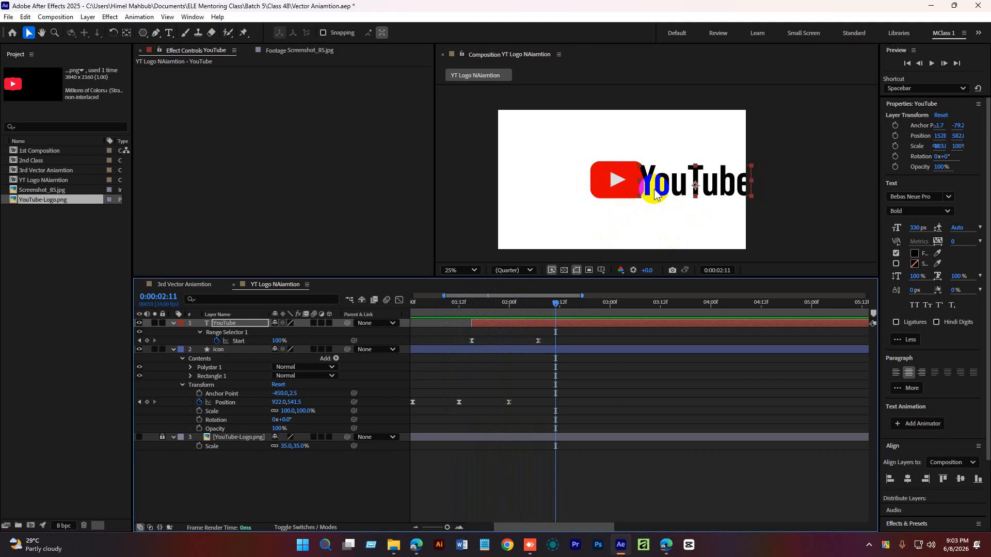
left_click_drag(653, 188, 659, 188)
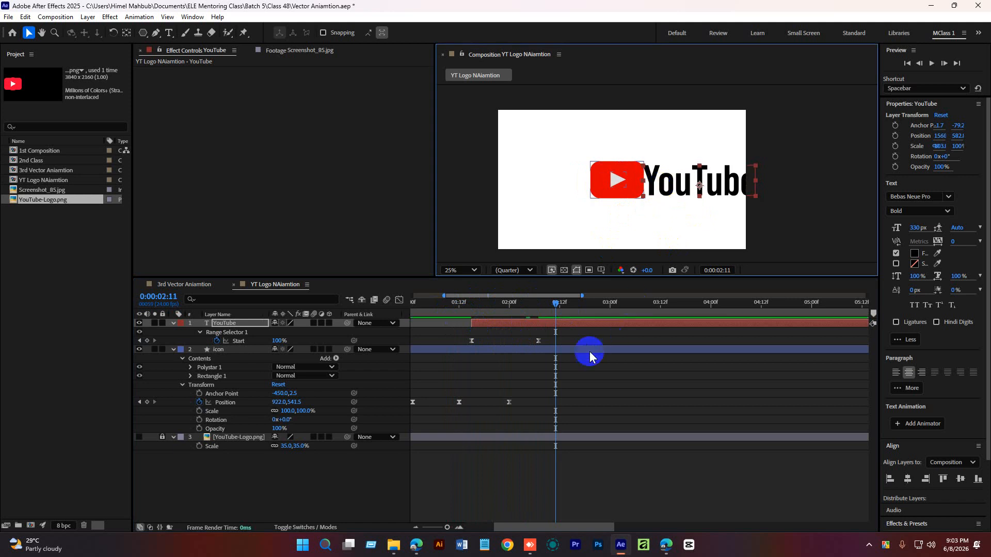
left_click(537, 324)
Return to the start, zoom the timeline out and play the animation.
key("Home")
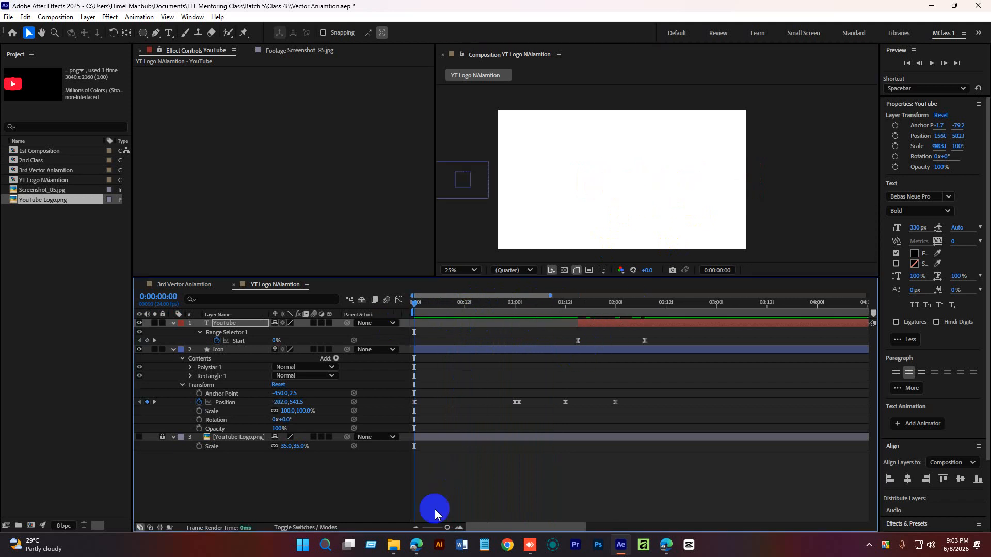
left_click_drag(445, 527, 434, 529)
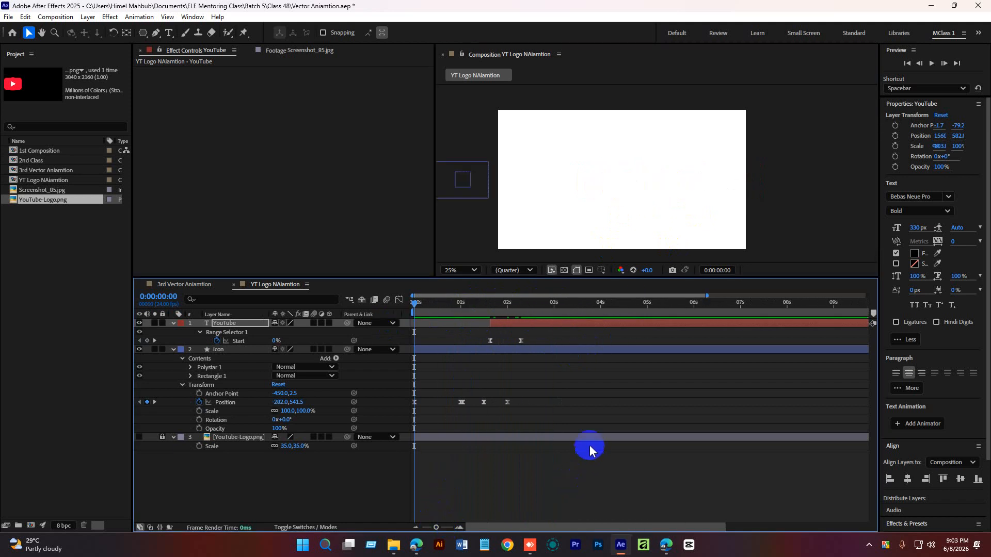
key("space")
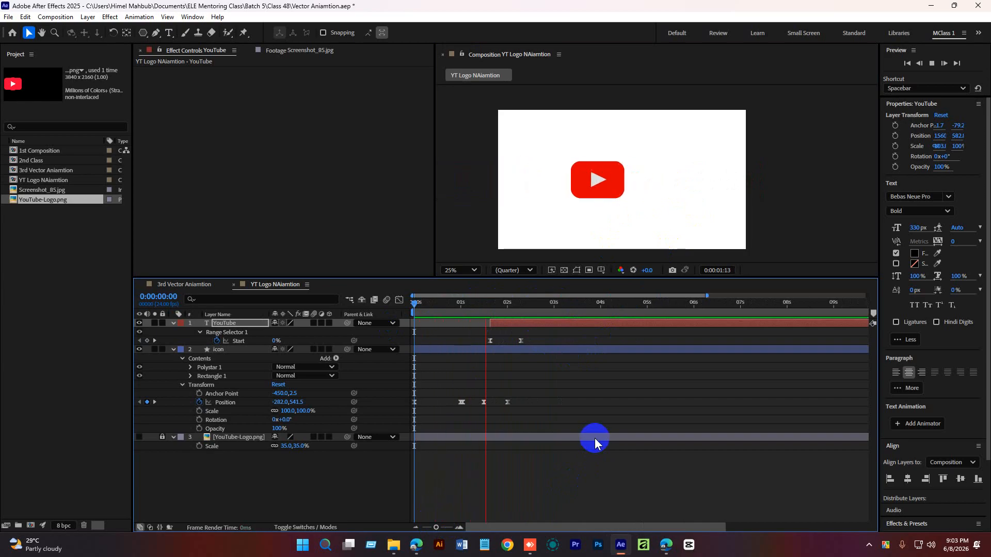
key("space")
At 1:13, expand the YouTube text layer's Transform and set a Position keyframe.
left_click_drag(518, 305, 485, 306)
left_click(506, 327)
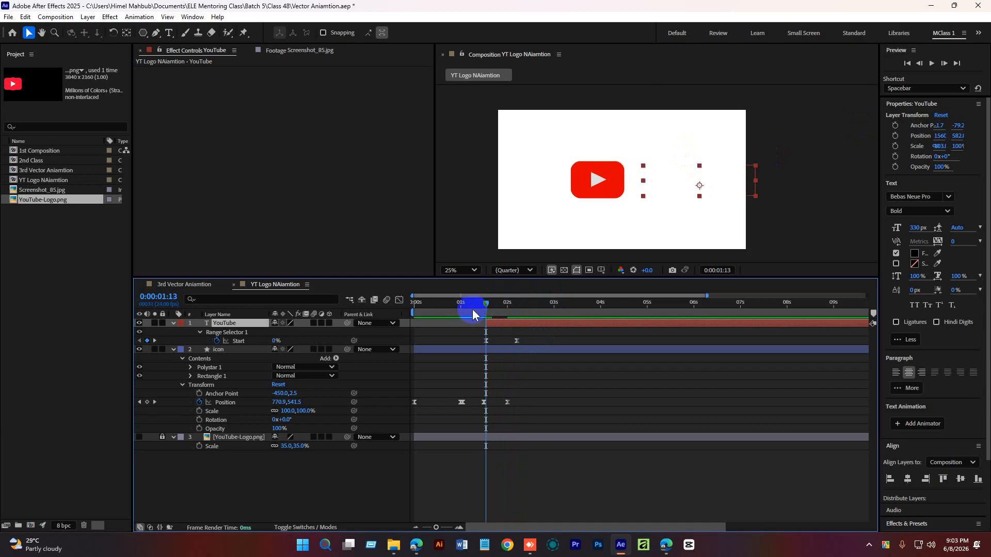
left_click(173, 323)
left_click(174, 323)
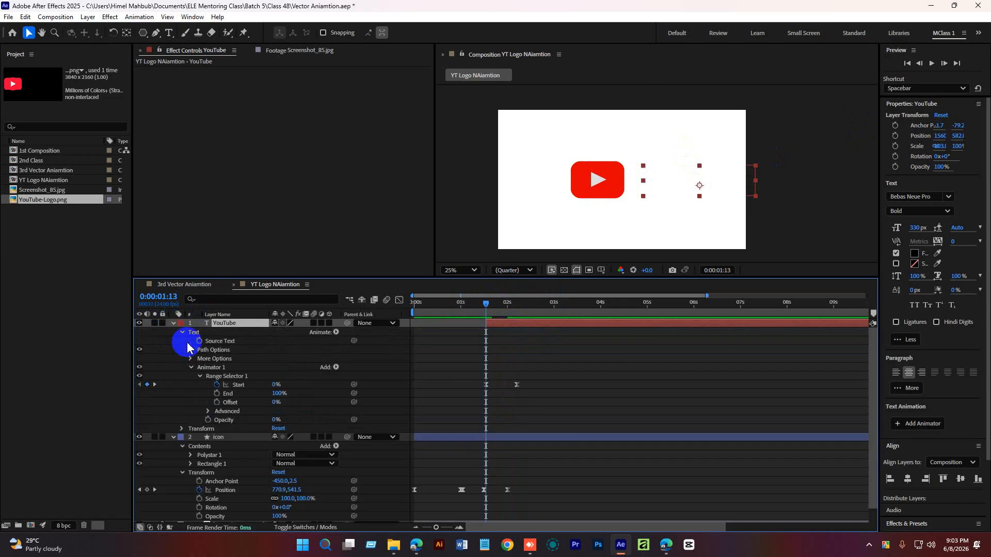
left_click(191, 367)
left_click(200, 376)
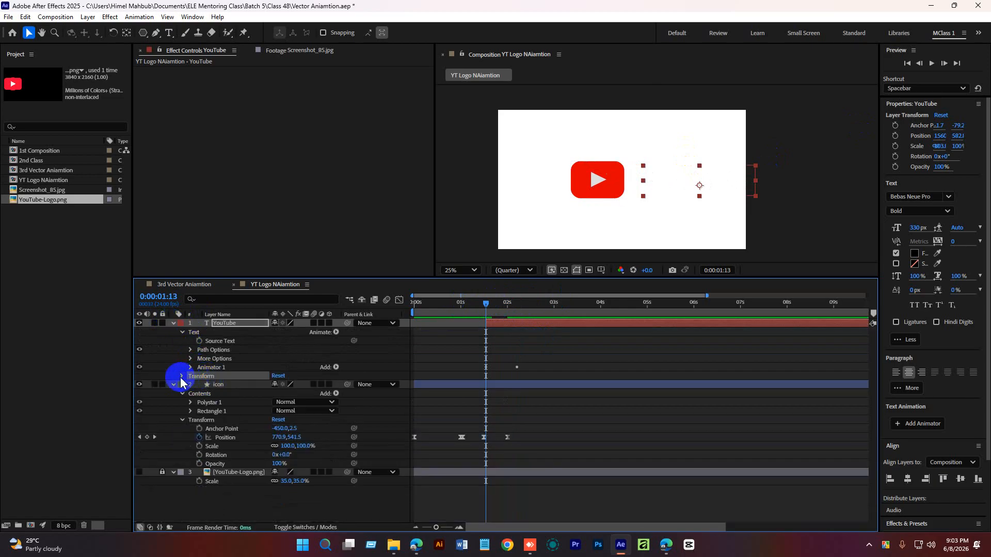
left_click(181, 377)
left_click(199, 394)
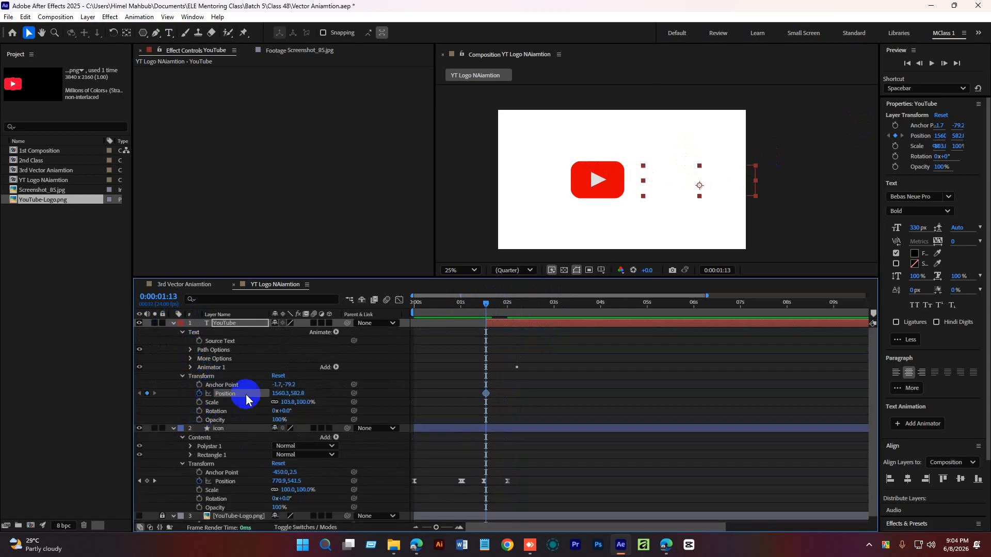
Add bounce keyframes: move the text right to X about 1644 at 2:00, then back to about 1556 at 2:08.
left_click_drag(487, 305, 506, 309)
left_click_drag(677, 182, 688, 188)
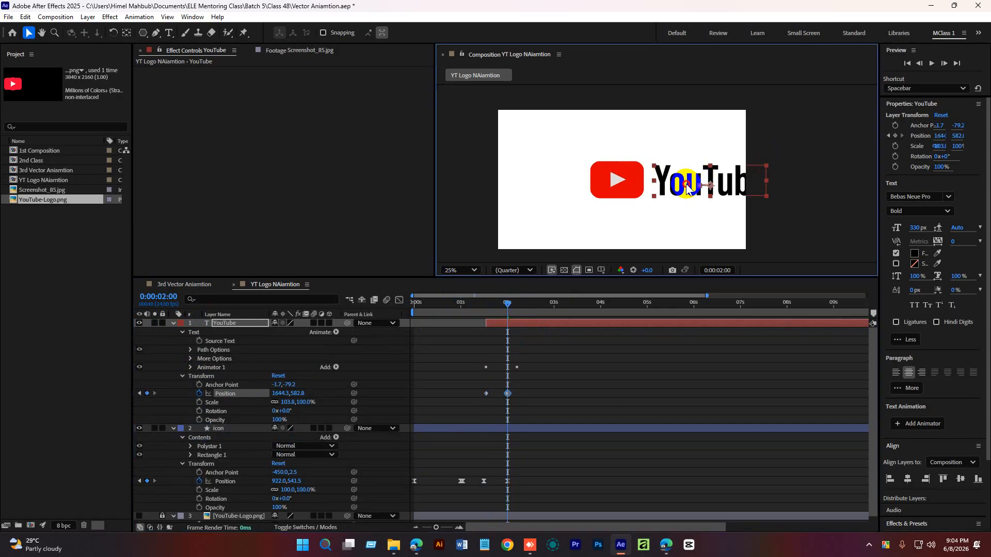
left_click_drag(507, 308, 523, 309)
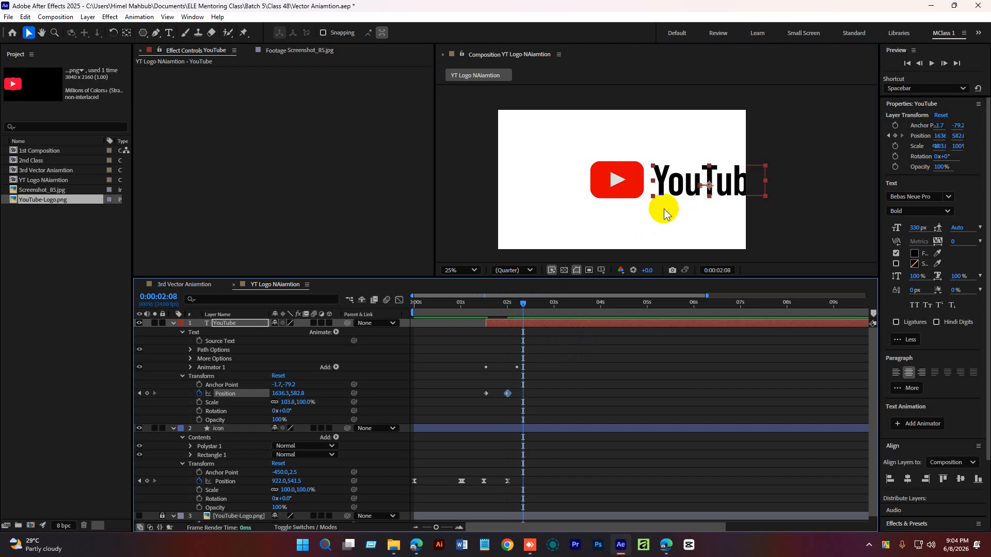
left_click_drag(682, 184, 673, 183)
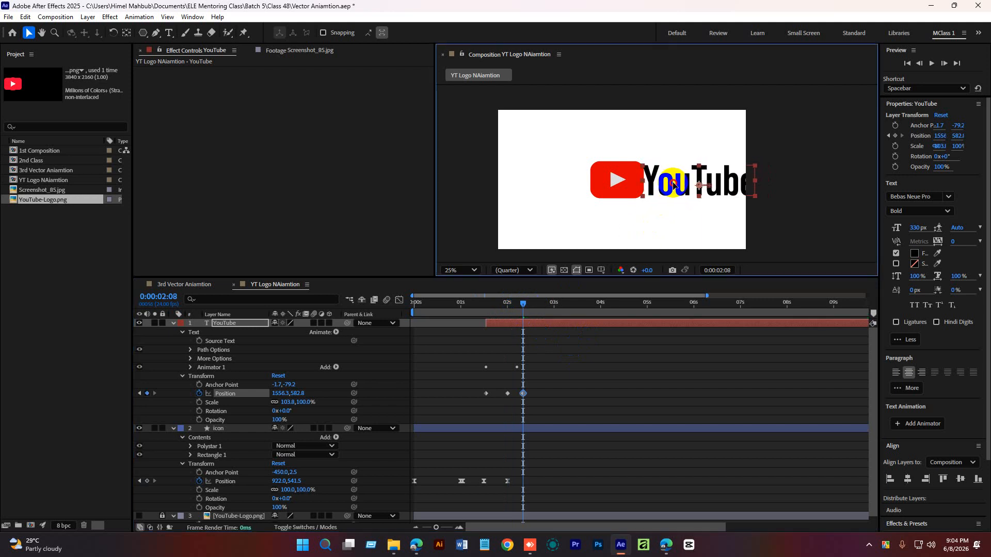
Play the text bounce and show only the animated properties of the layers.
left_click(503, 325)
mouse_move(519, 304)
left_mouse_down()
mouse_move(472, 315)
mouse_move(491, 305)
mouse_move(506, 325)
mouse_move(481, 306)
mouse_move(463, 311)
mouse_move(496, 308)
mouse_move(459, 312)
mouse_move(528, 317)
left_mouse_up()
key("space")
key("space")
key("space")
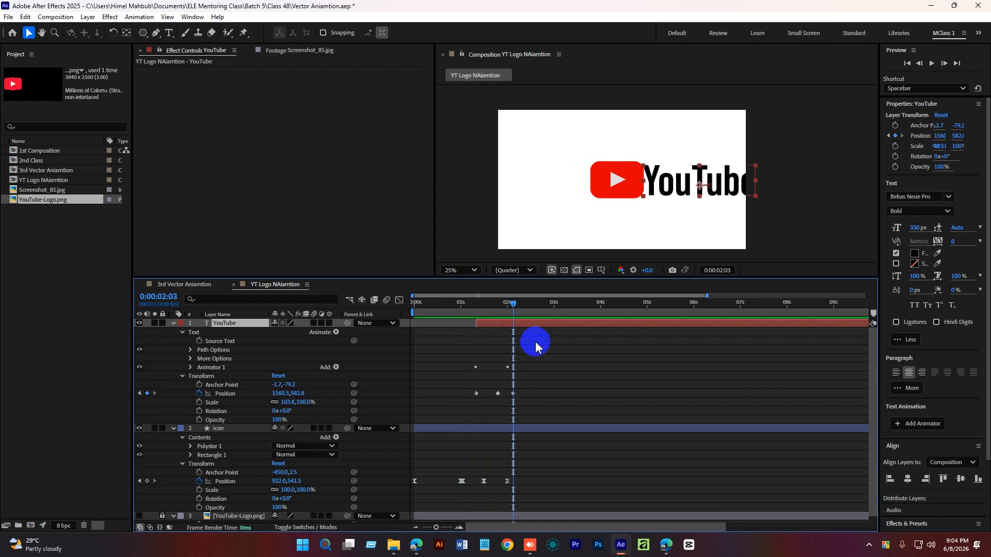
key("u")
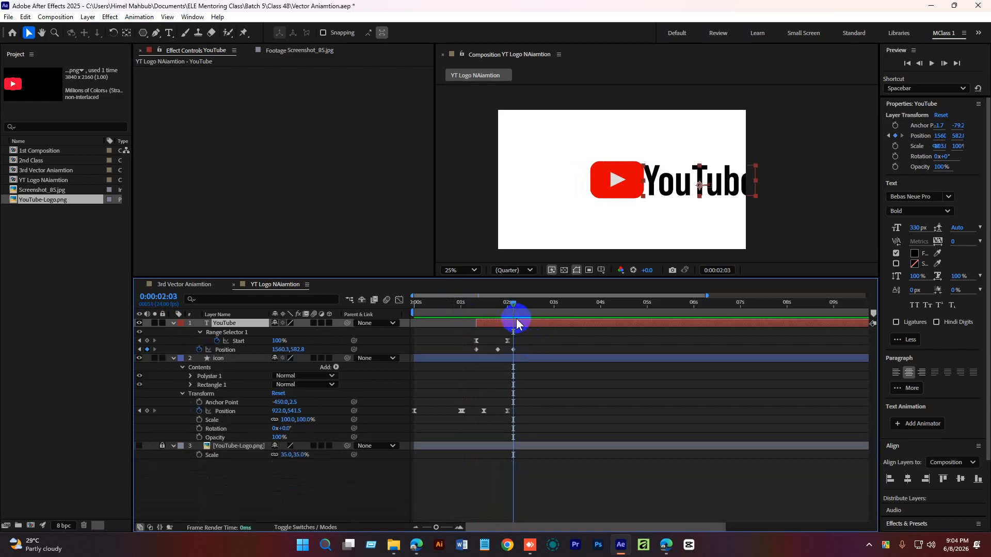
Shift the YouTube text layer slightly later in time and preview the animation.
left_click(518, 331)
mouse_move(516, 325)
left_mouse_down()
mouse_move(449, 312)
mouse_move(511, 324)
left_mouse_up()
key("space")
left_click(486, 309)
key("space")
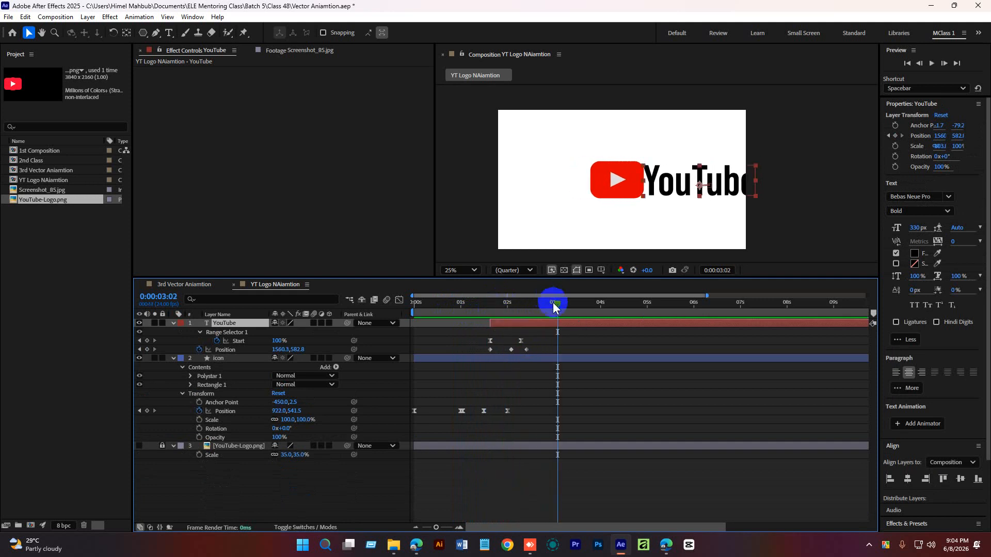
Move the text's last Position keyframe slightly later and preview the change.
left_click(502, 309)
left_click_drag(526, 350, 531, 350)
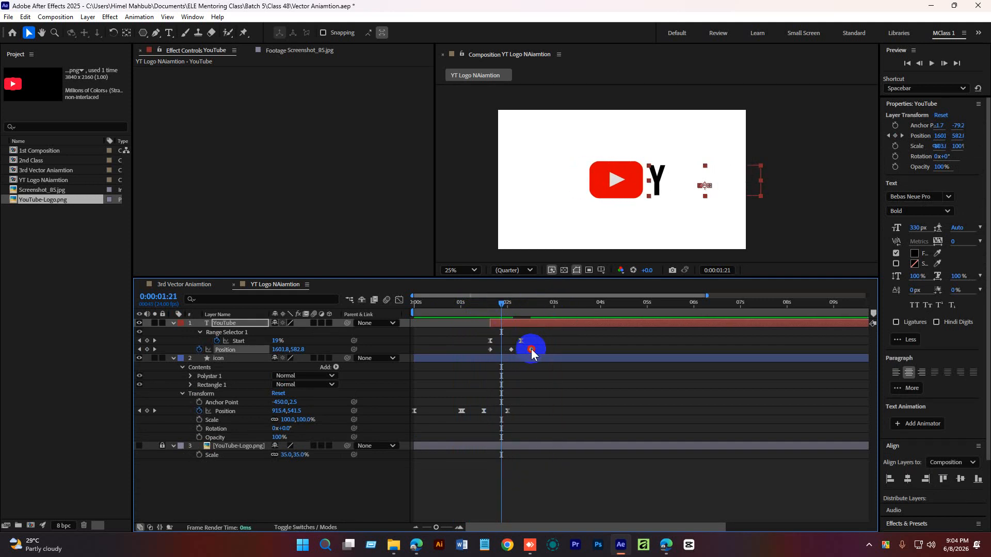
left_click(475, 310)
key("space")
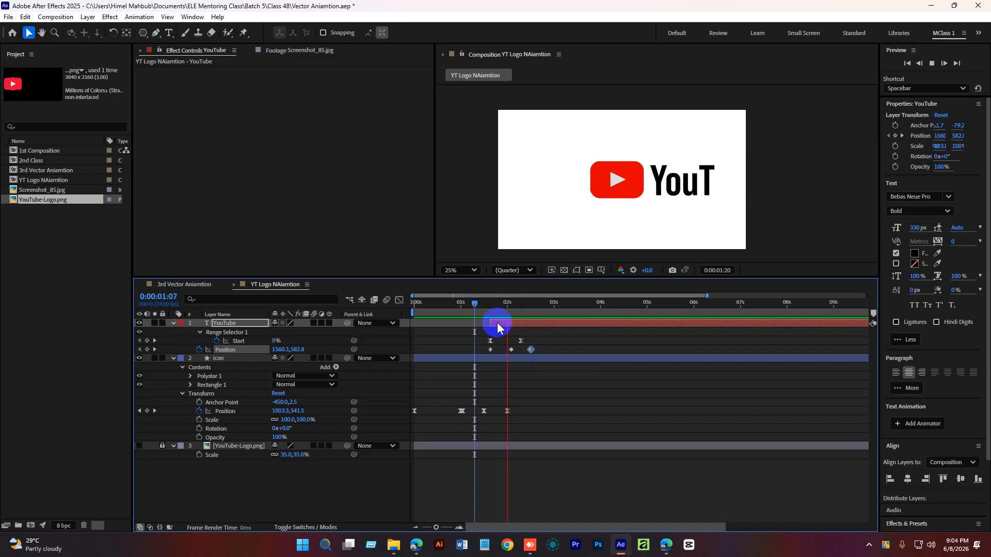
Apply Easy Ease to all of the text's Position keyframes and preview.
left_click_drag(541, 316, 495, 309)
left_click_drag(548, 349, 480, 361)
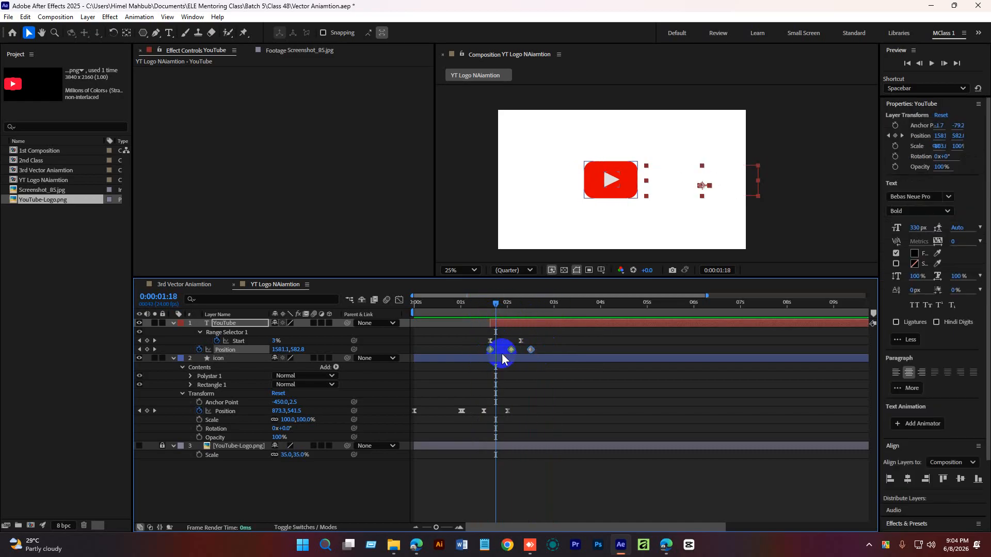
key("F9")
left_click_drag(496, 303, 472, 303)
key("space")
key("space")
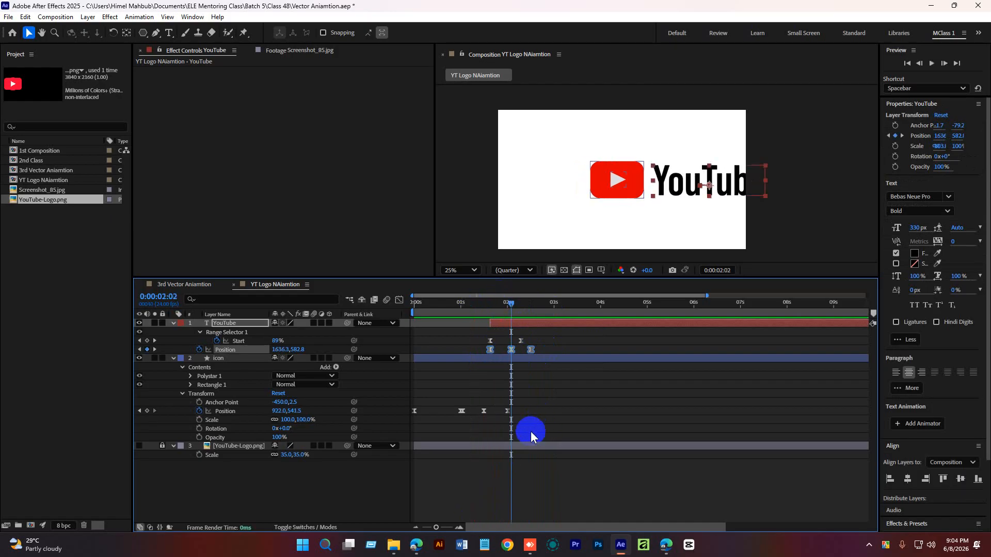
In the Graph Editor, steepen the speed curve of the text's Position keyframes for a sharper bounce.
left_click(459, 530)
left_click(546, 395)
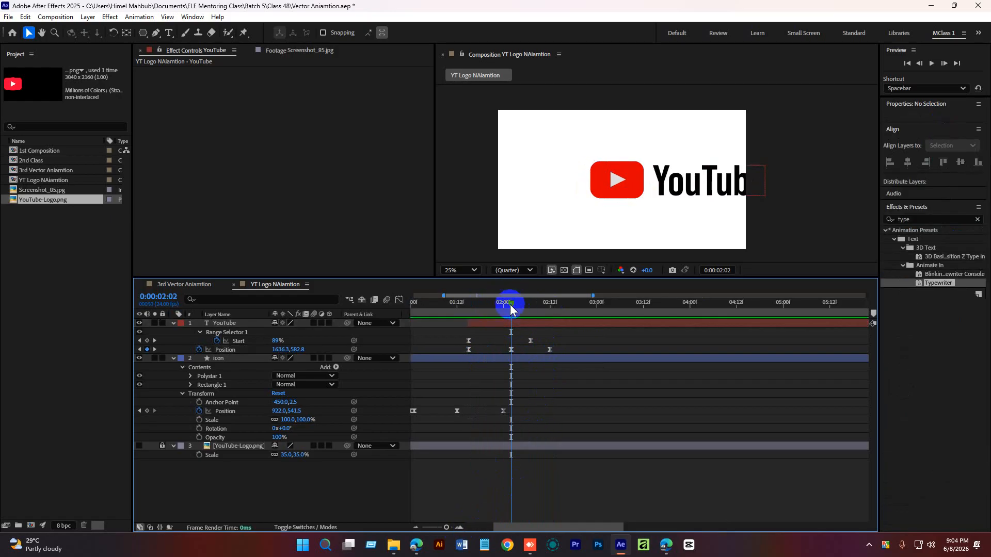
left_click_drag(511, 305, 499, 321)
left_click_drag(567, 343, 463, 356)
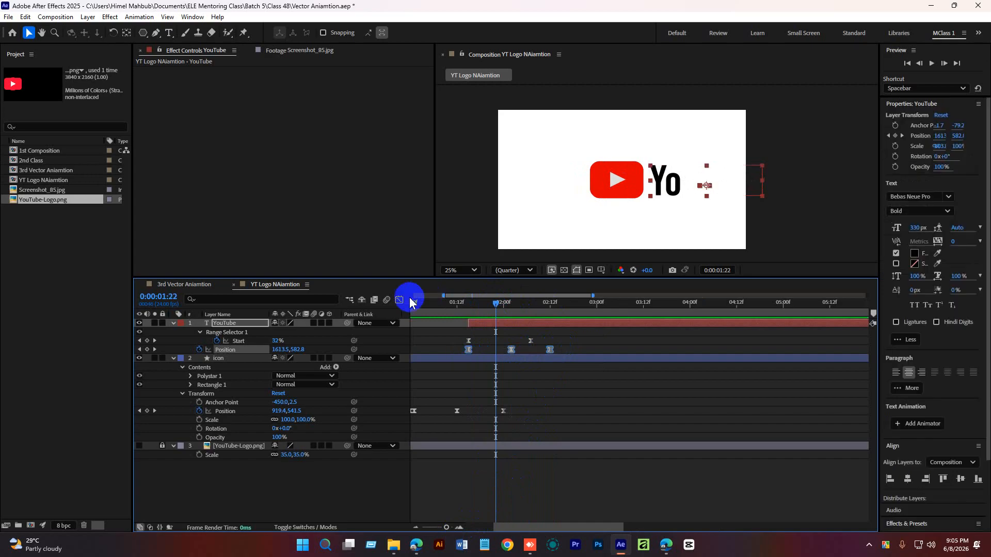
left_click(399, 300)
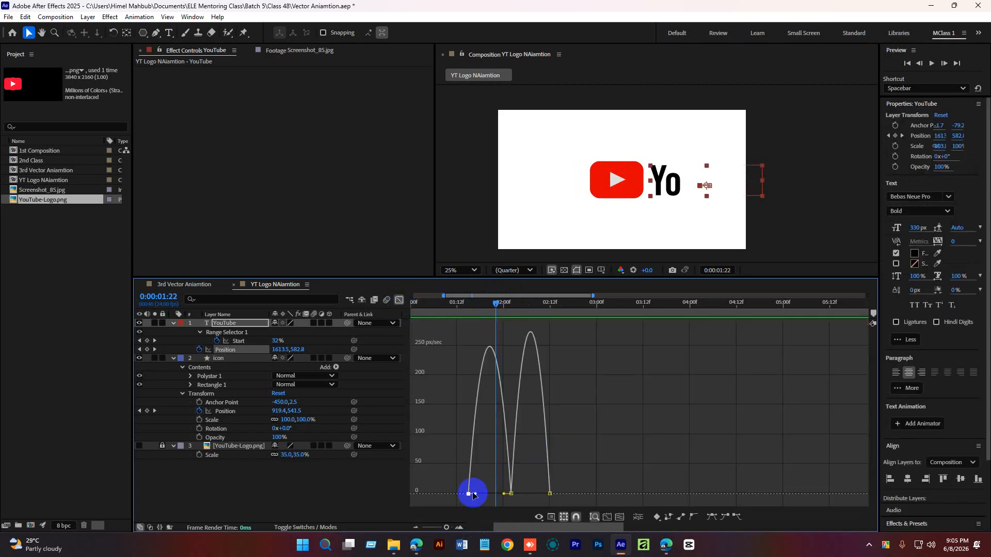
left_click_drag(470, 493, 545, 498)
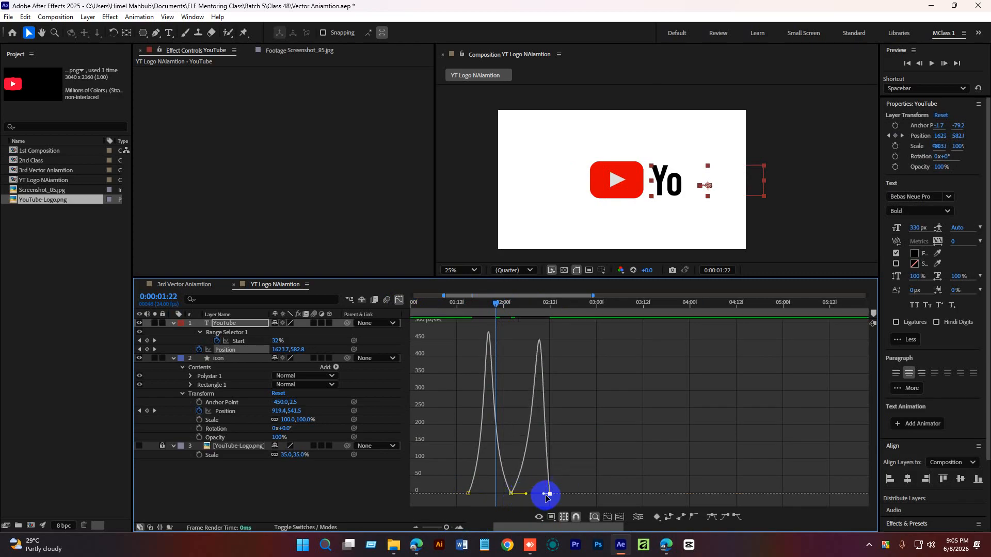
left_click(399, 300)
Return to the start, zoom the timeline out and play through the animation.
left_click_drag(500, 307, 361, 354)
left_click_drag(443, 526, 433, 527)
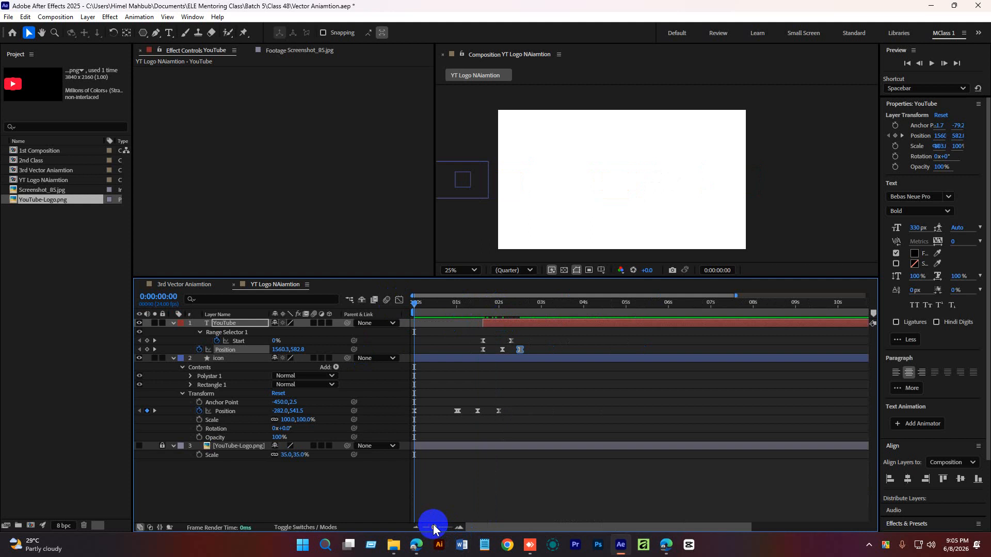
left_click(534, 469)
key("space")
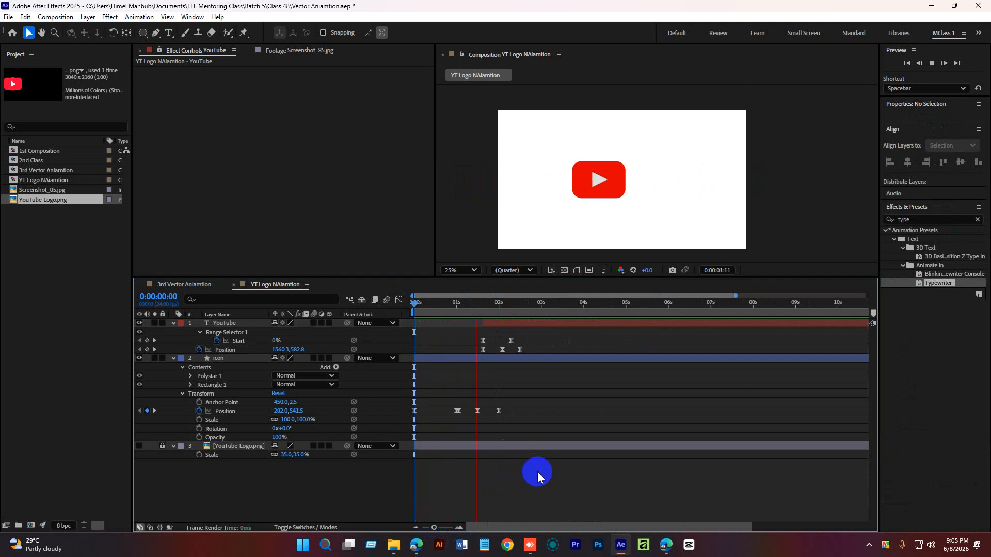
key("space")
left_click_drag(515, 303, 481, 309)
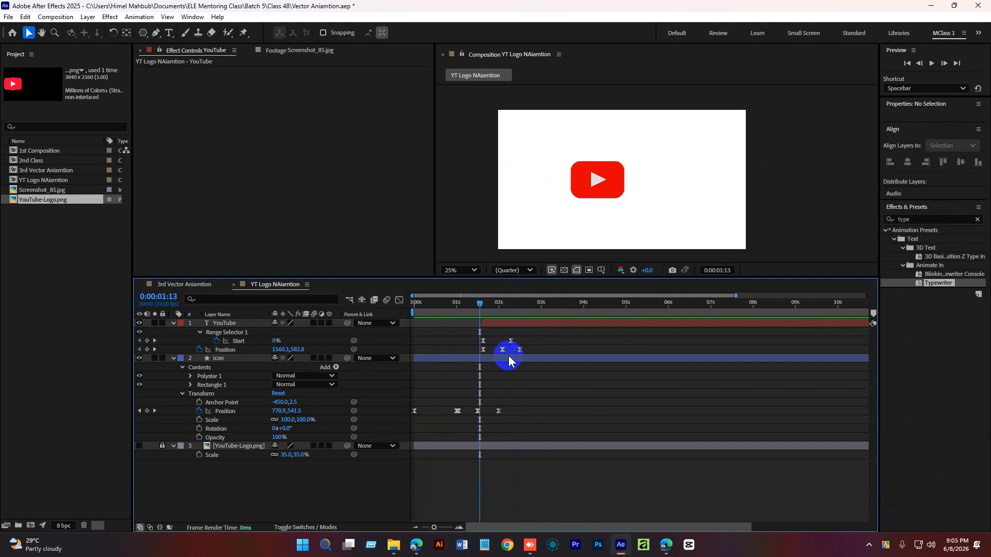
key("space")
key("space")
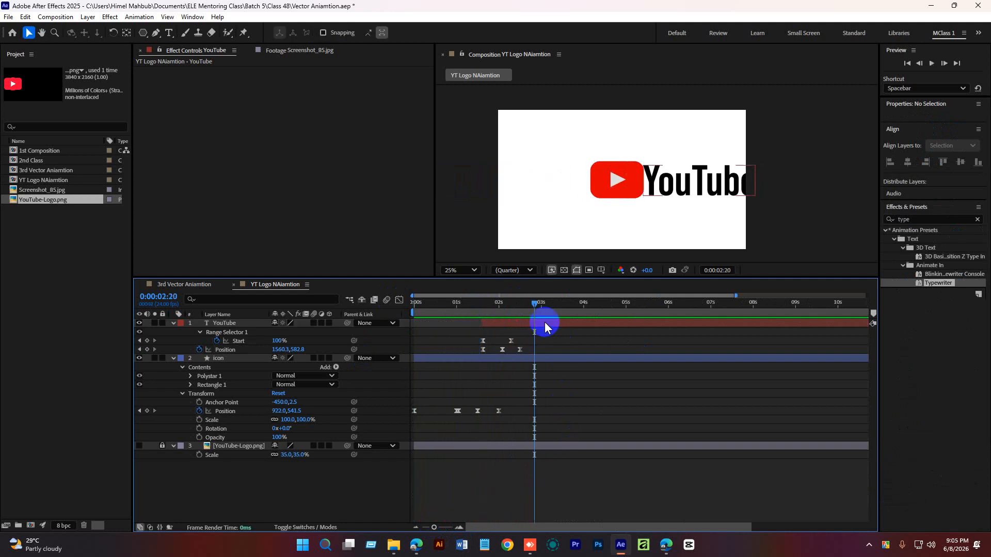
left_click_drag(534, 301, 458, 310)
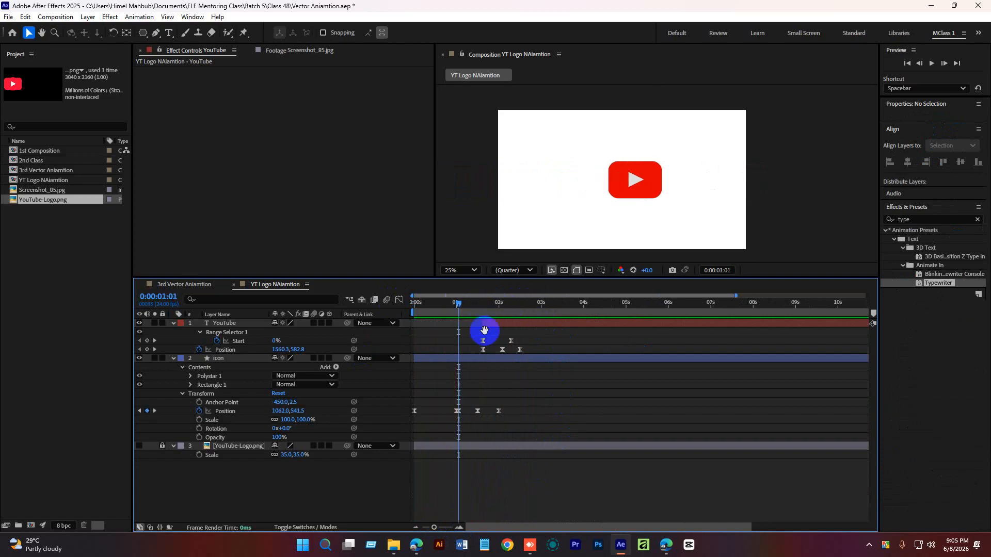
key("space")
key("space")
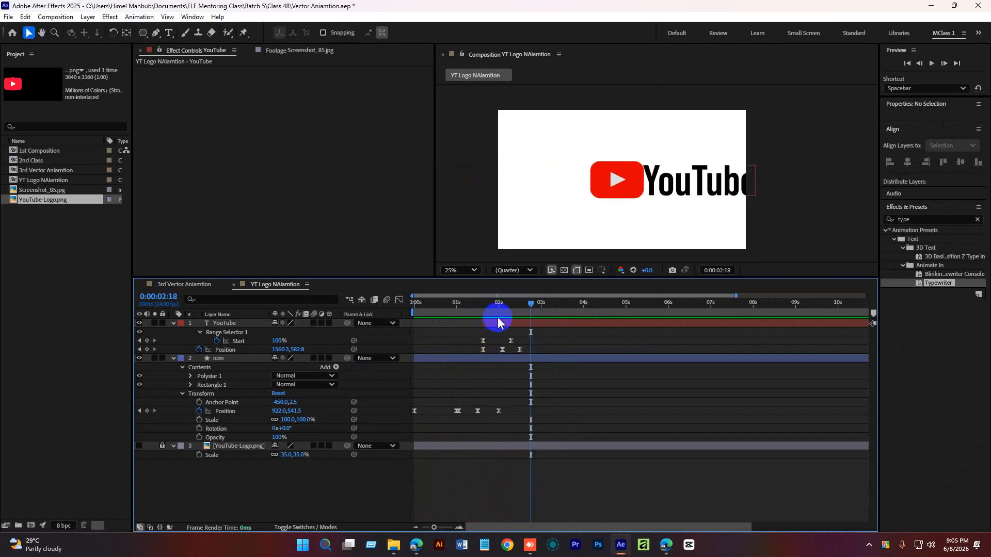
At 2:08, nudge the play button icon left to X about 886 to add a Position keyframe.
left_click_drag(526, 303, 513, 305)
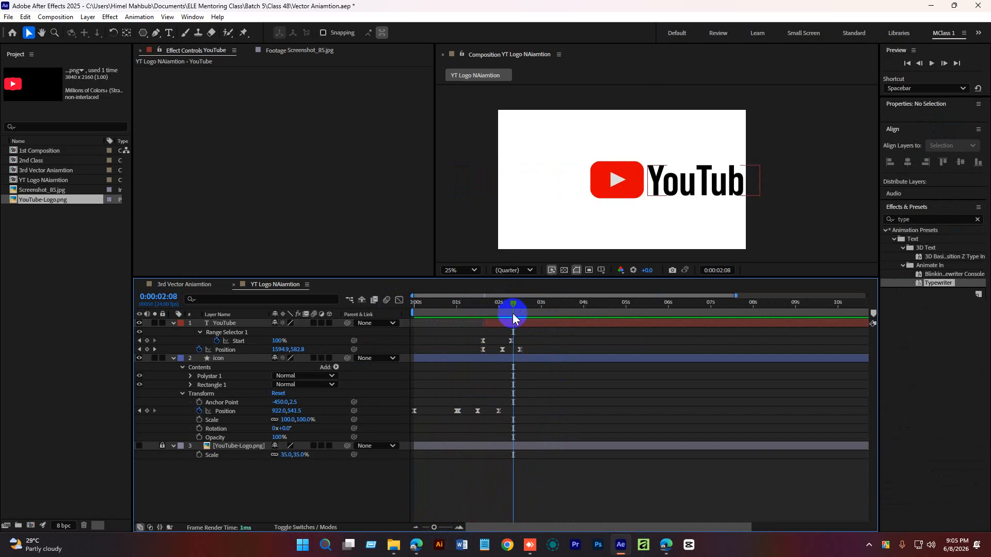
left_click(524, 359)
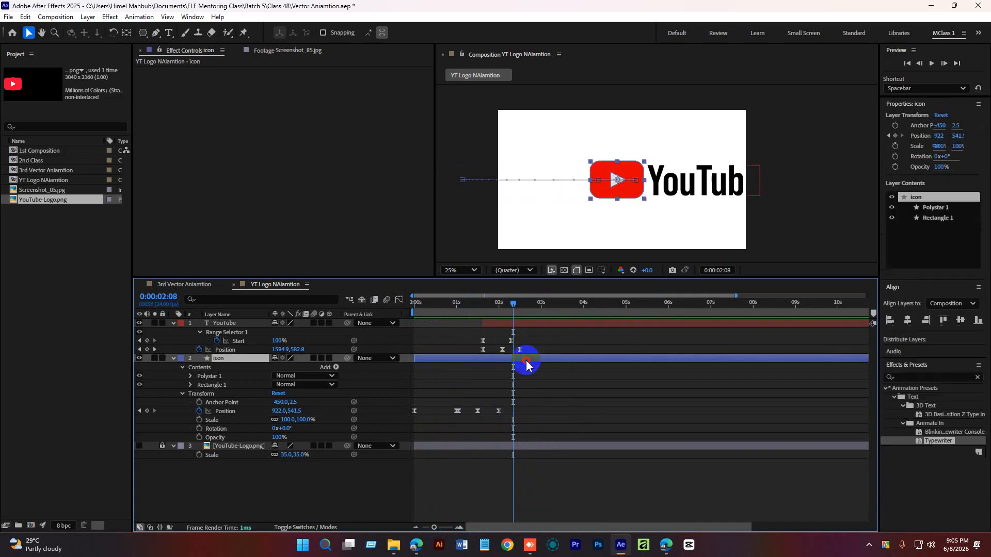
left_click_drag(629, 187, 623, 187)
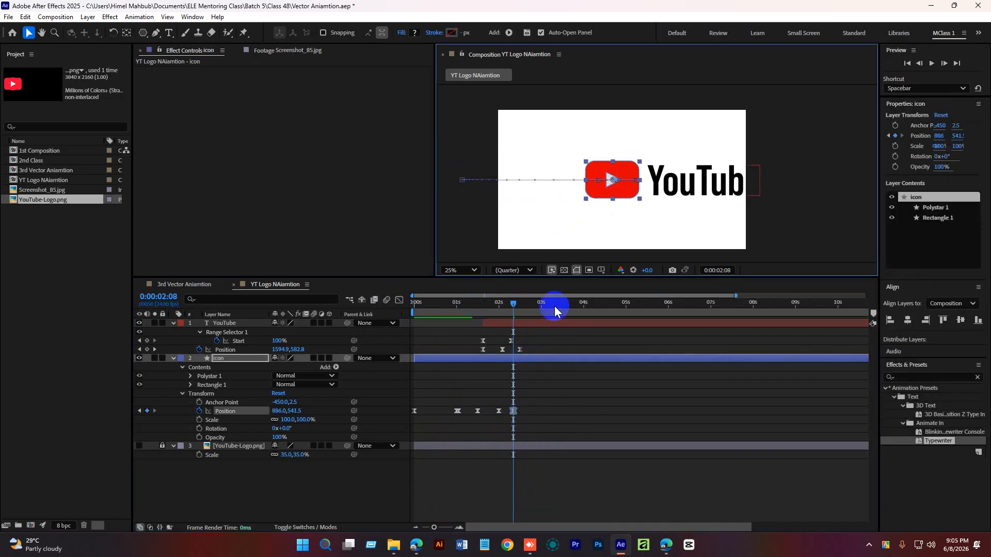
key("space")
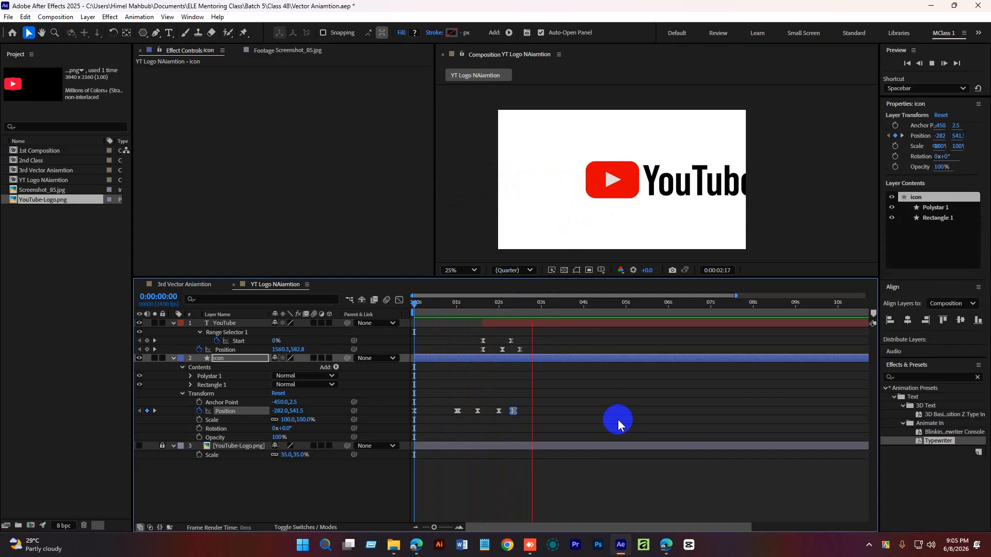
Retime the icon's final Position keyframes, spreading them out toward 2:16, and preview the bounce.
left_click(540, 306)
mouse_move(543, 308)
left_mouse_down()
mouse_move(507, 309)
mouse_move(528, 312)
left_mouse_up()
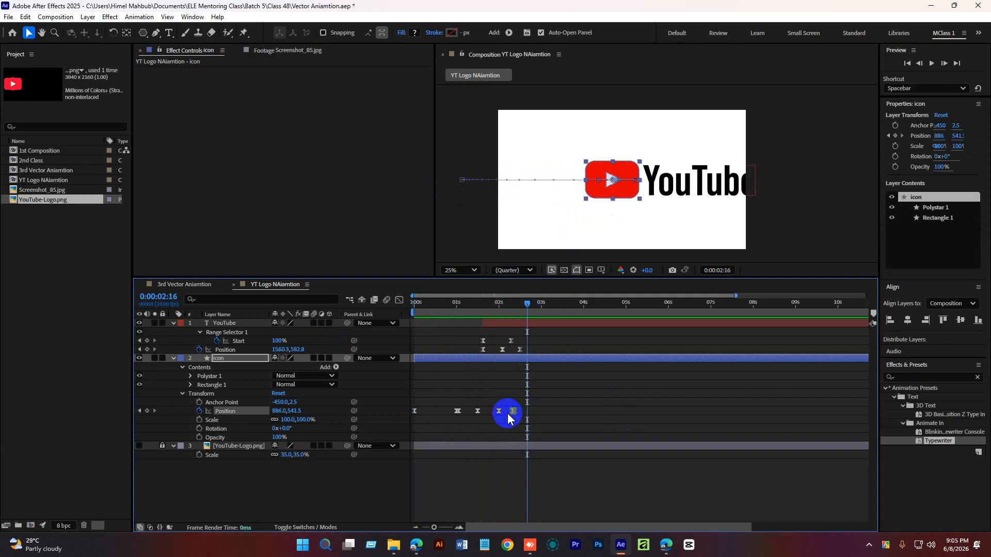
left_click_drag(513, 411, 527, 412)
left_click(498, 412)
left_click_drag(527, 305, 471, 306)
key("space")
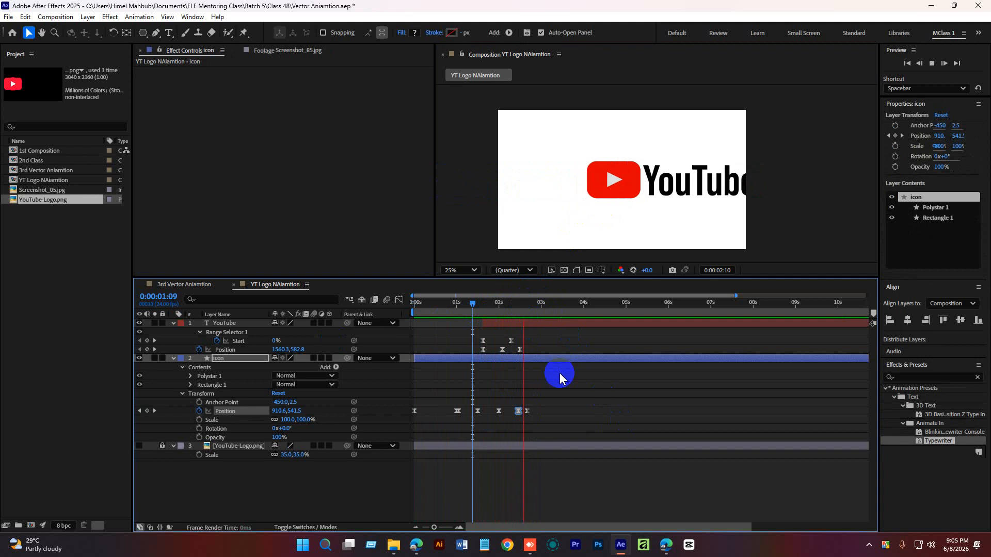
Preview the animation from the beginning.
left_click(546, 305)
key("Home")
key("space")
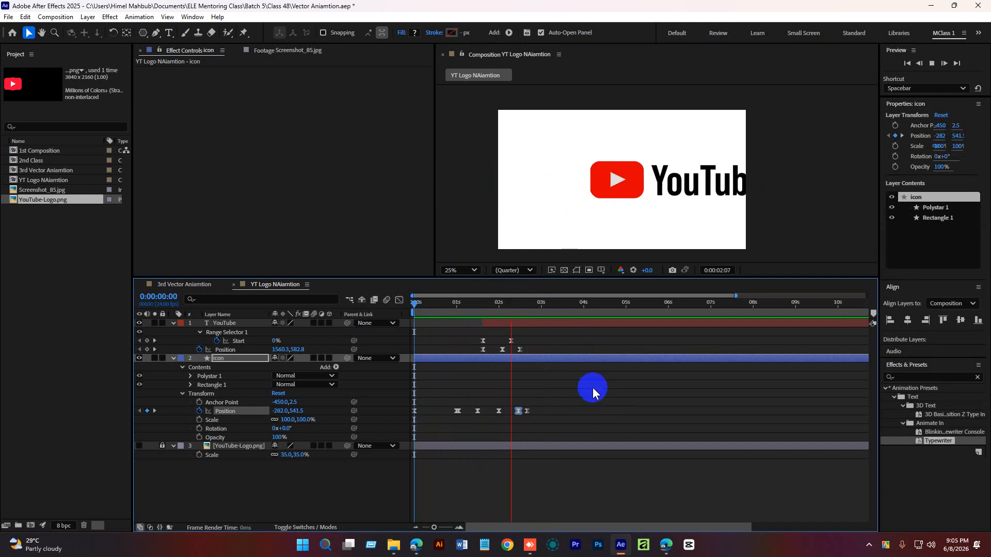
key("space")
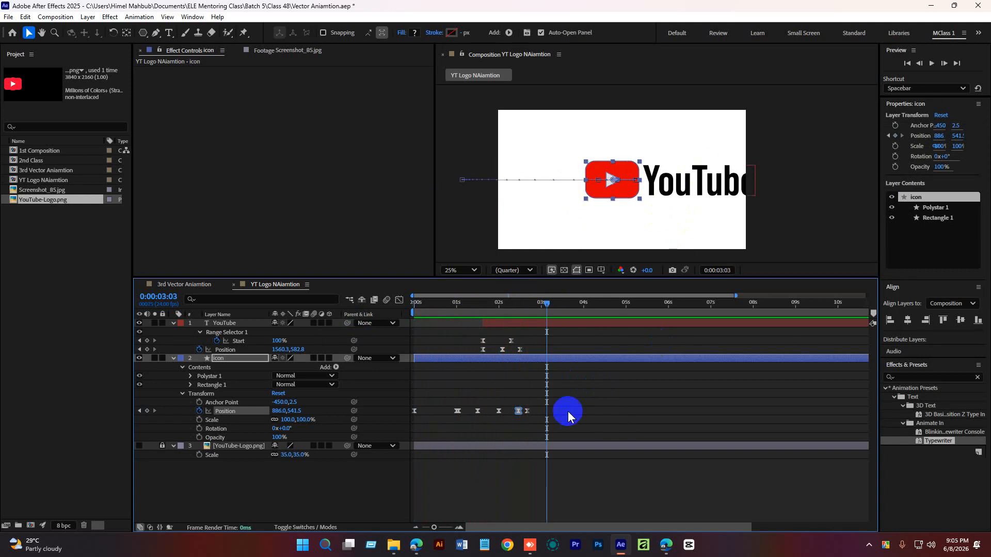
Collapse the layer properties and replay the animation from the start.
left_click(519, 324)
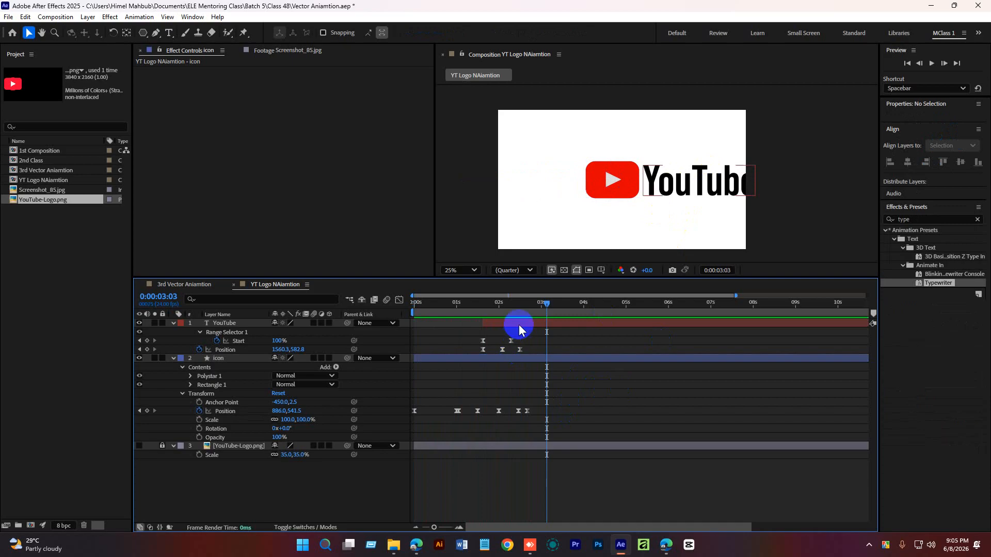
left_click(185, 382)
left_click(173, 323)
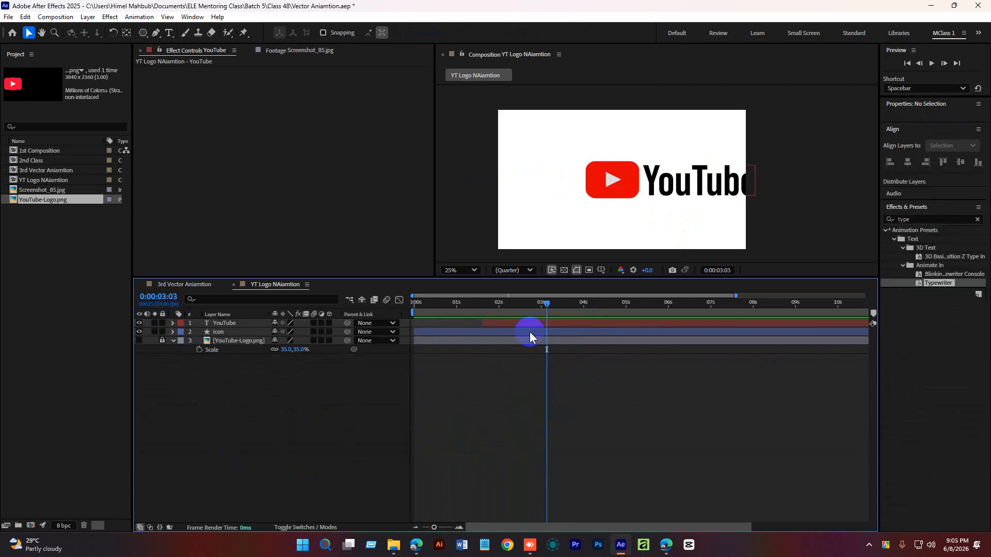
left_click_drag(546, 302, 414, 302)
left_click(539, 411)
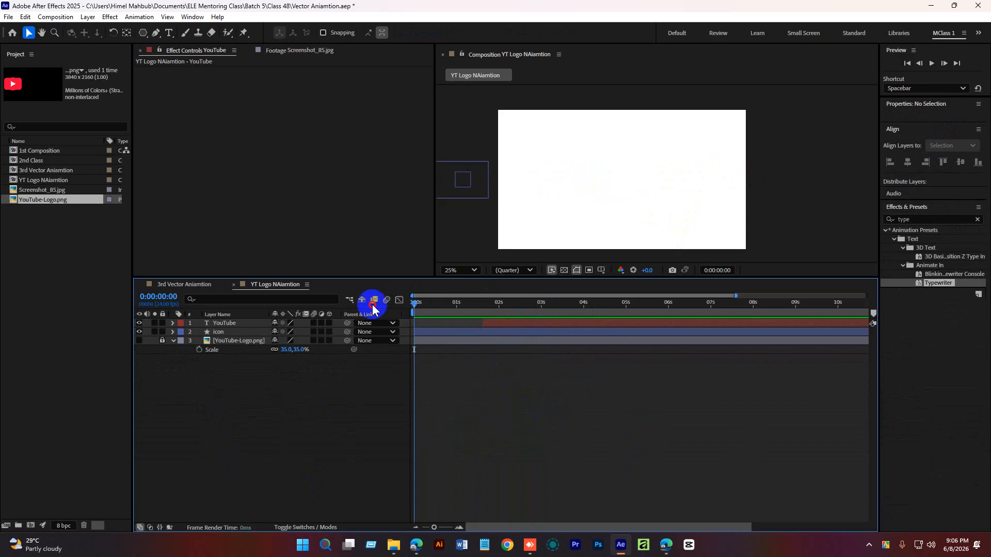
key("space")
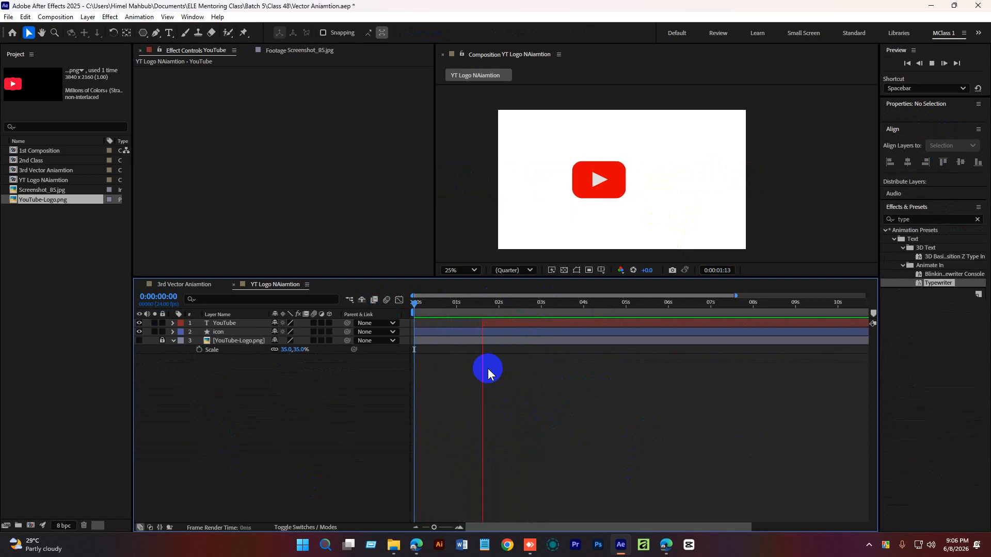
Reveal all layers' keyframed properties and play the finished logo animation again.
left_click(563, 328)
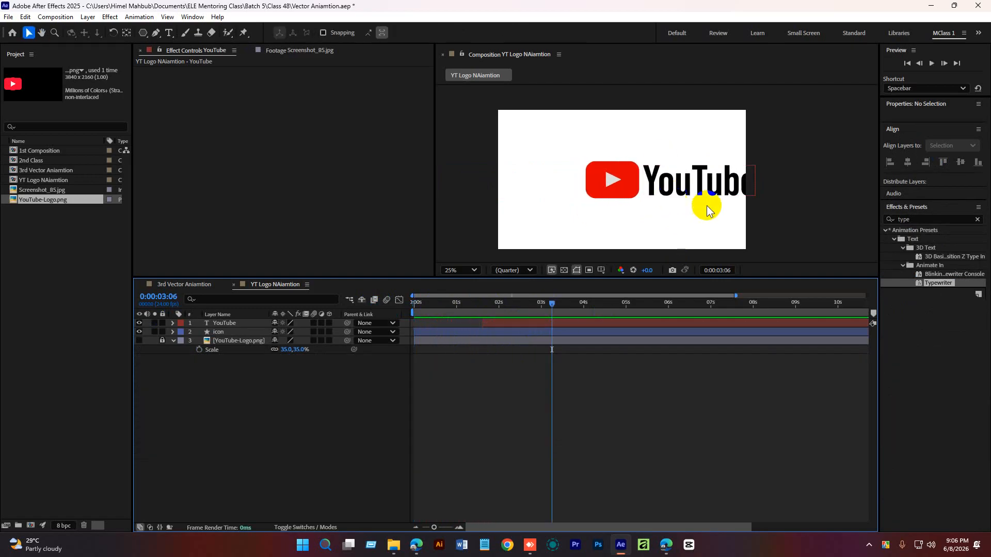
left_click(564, 324)
left_click(558, 333)
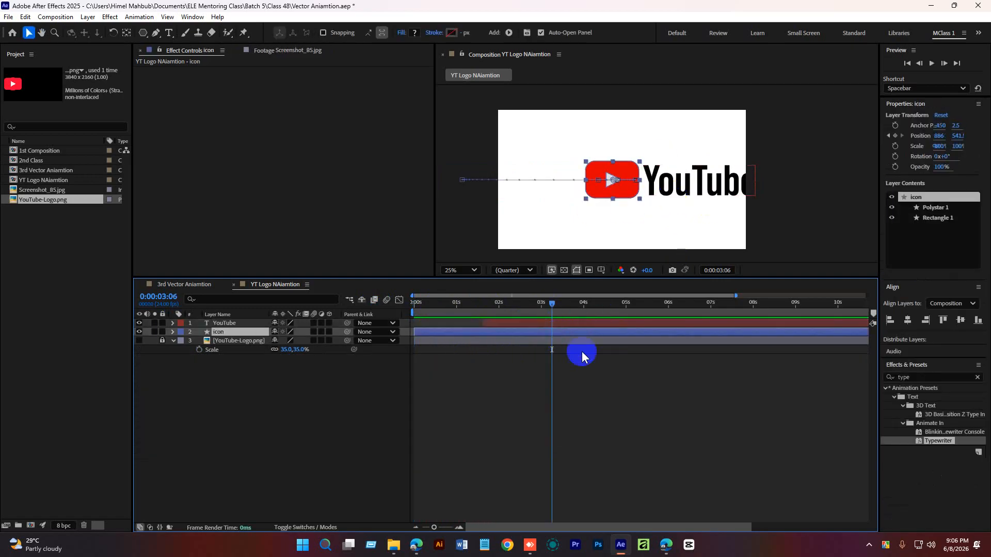
left_click_drag(551, 304, 407, 305)
key("space")
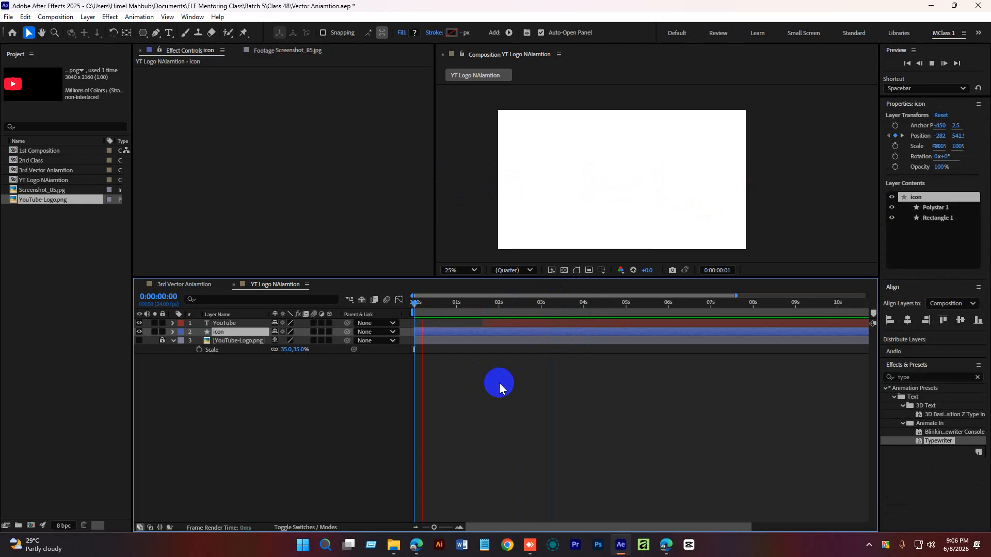
key("space")
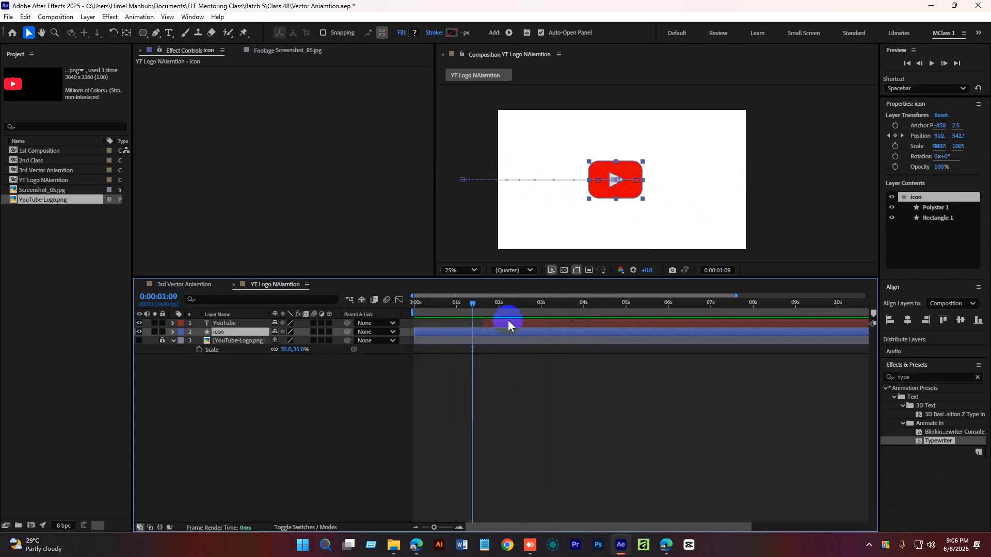
left_click(524, 383)
key("u")
left_click_drag(473, 303, 390, 325)
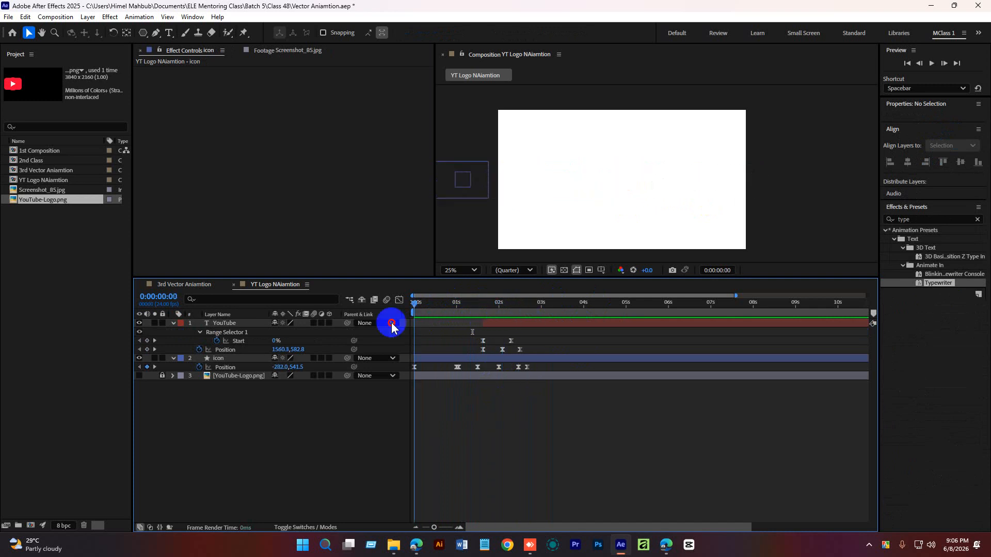
key("space")
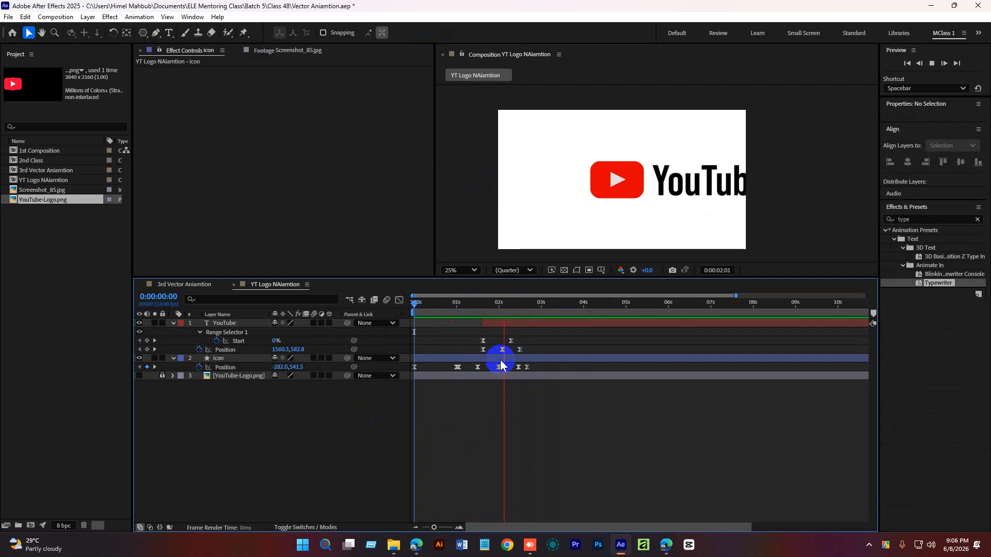
key("space")
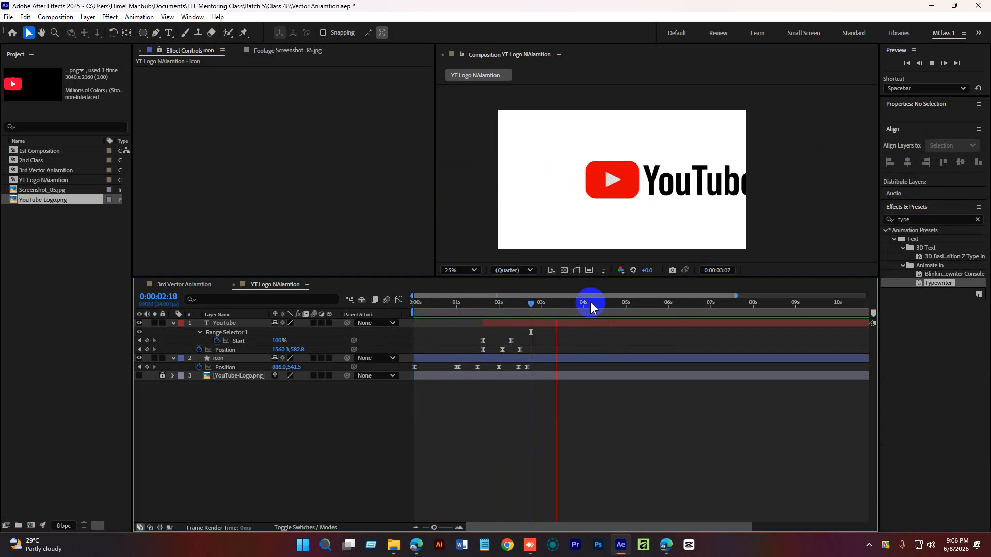
key("space")
left_click_drag(555, 304, 385, 323)
key("space")
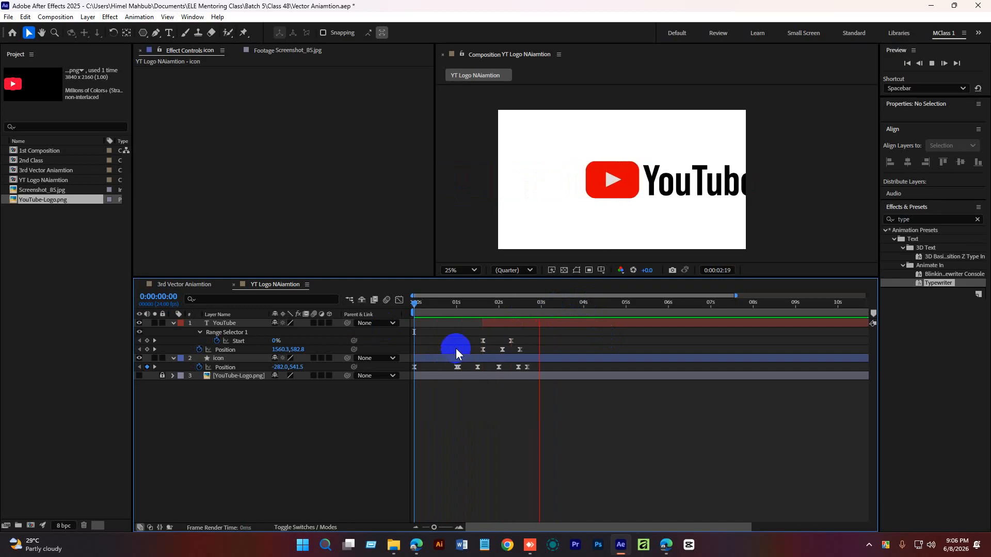
Play and scrub the animation to check the text reveal timing.
key("space")
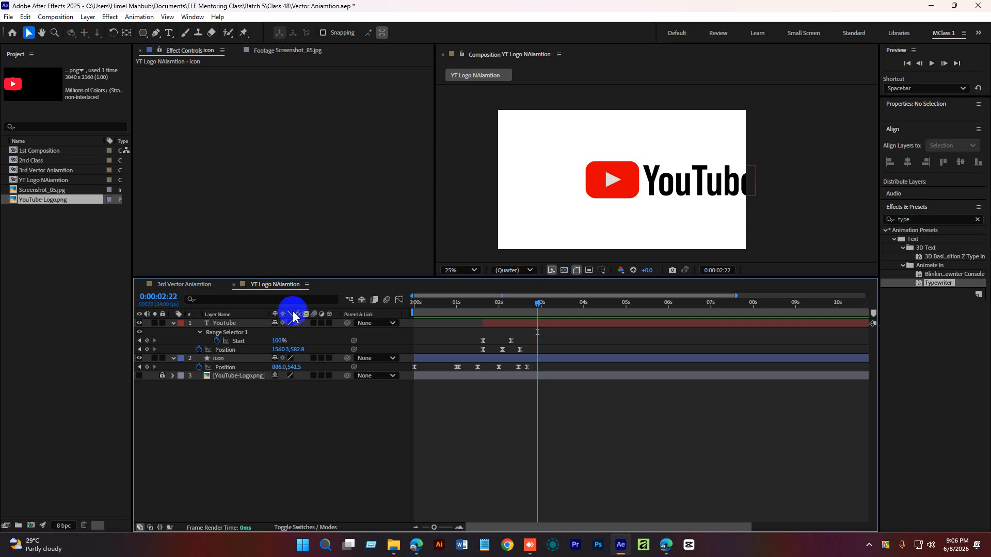
left_click_drag(538, 305, 529, 306)
key("space")
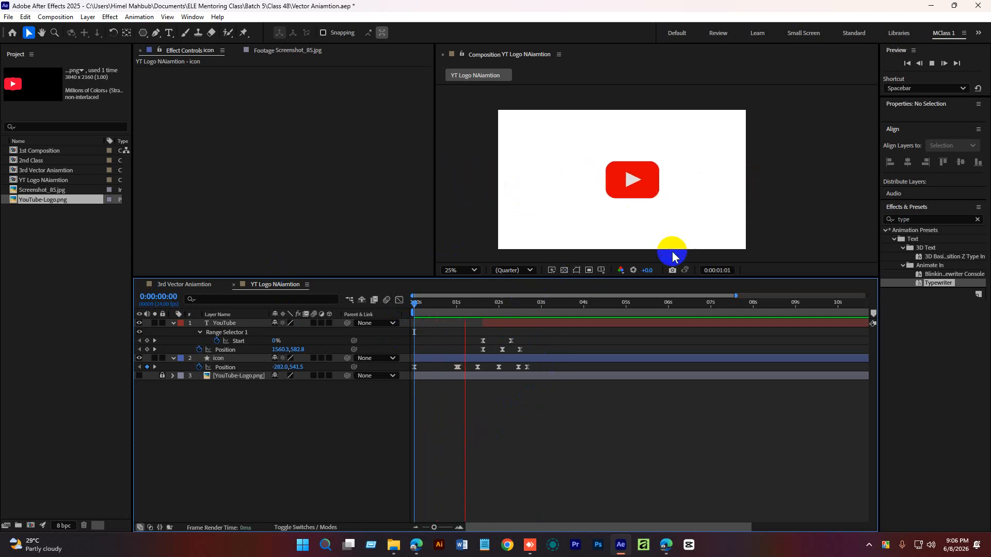
key("space")
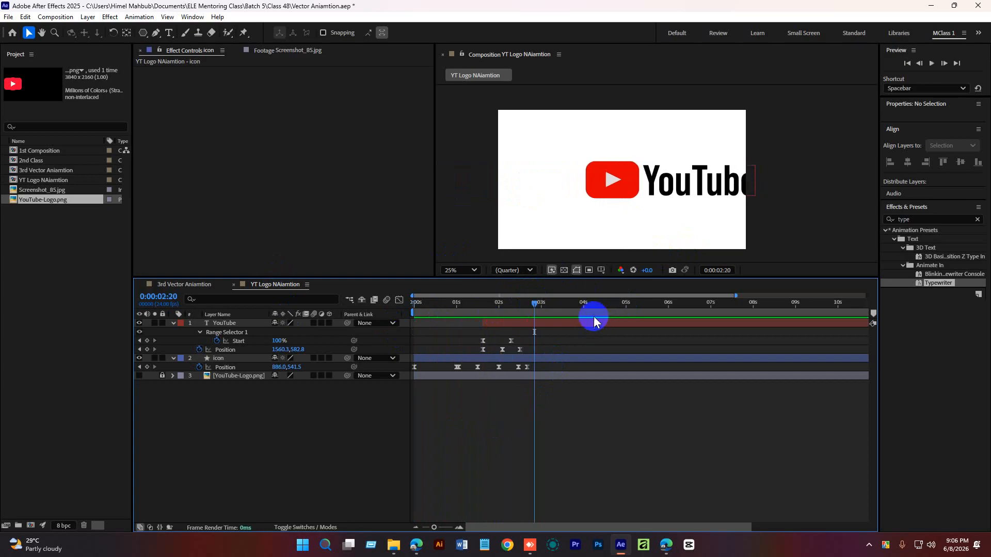
Try shifting the icon and YouTube text layers leftward in the composition, then return to the start.
left_click(592, 322)
left_click(582, 358, "shift")
left_click(680, 185)
left_click_drag(680, 185, 623, 185)
left_click(595, 434)
left_click_drag(534, 303, 276, 321)
key("space")
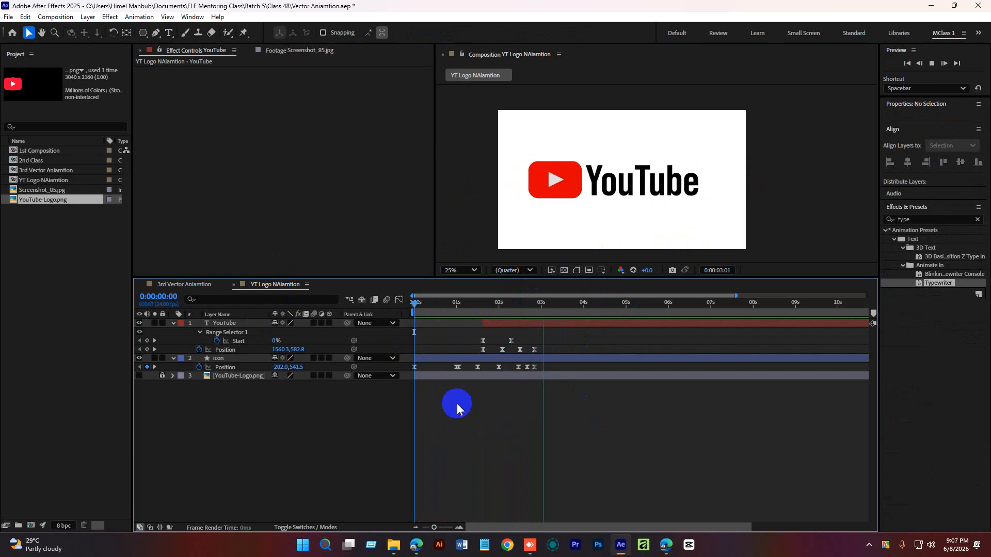
Replay the animation from the start and collapse the layers' property lists.
left_click_drag(560, 303, 410, 326)
key("ctrl+a")
key("space")
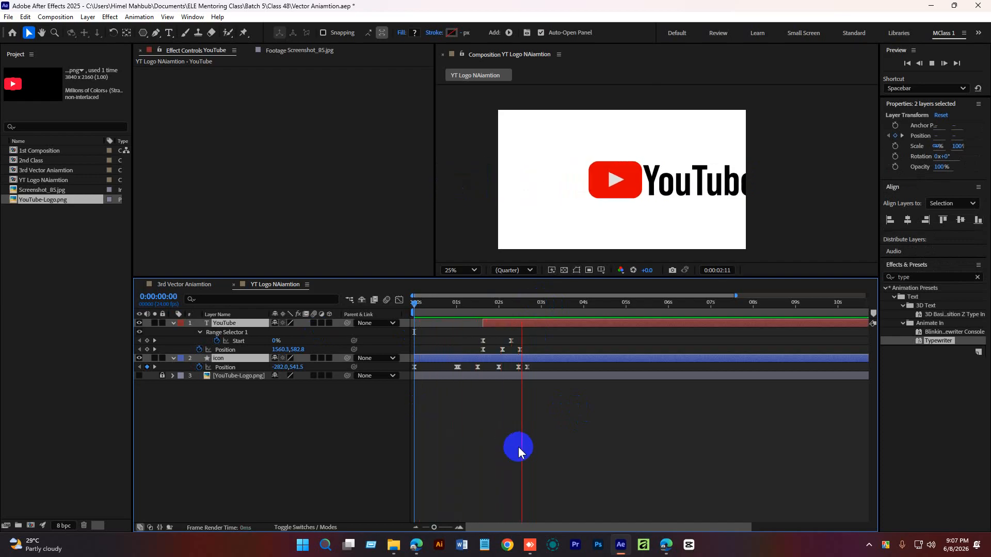
key("space")
left_click(507, 460)
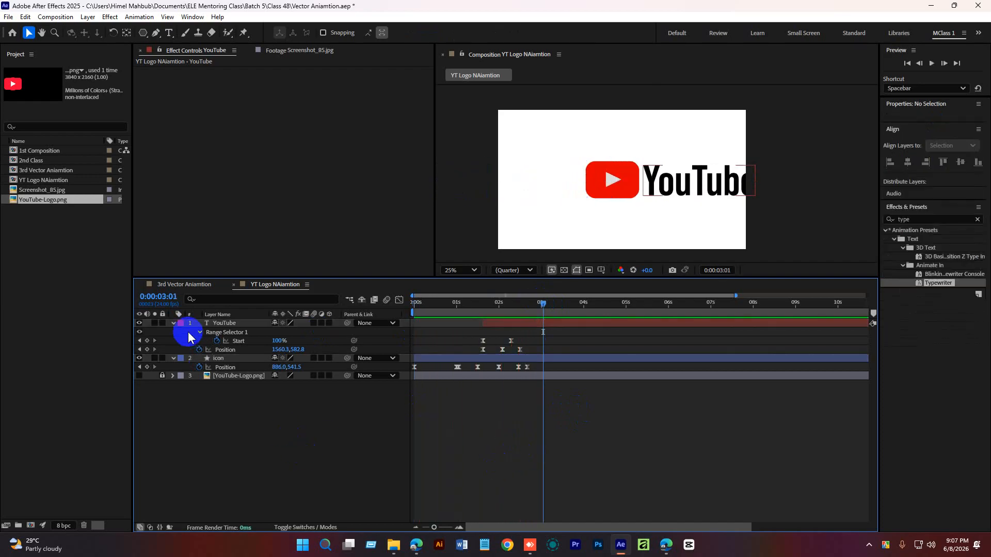
left_click(174, 323)
left_click(174, 332)
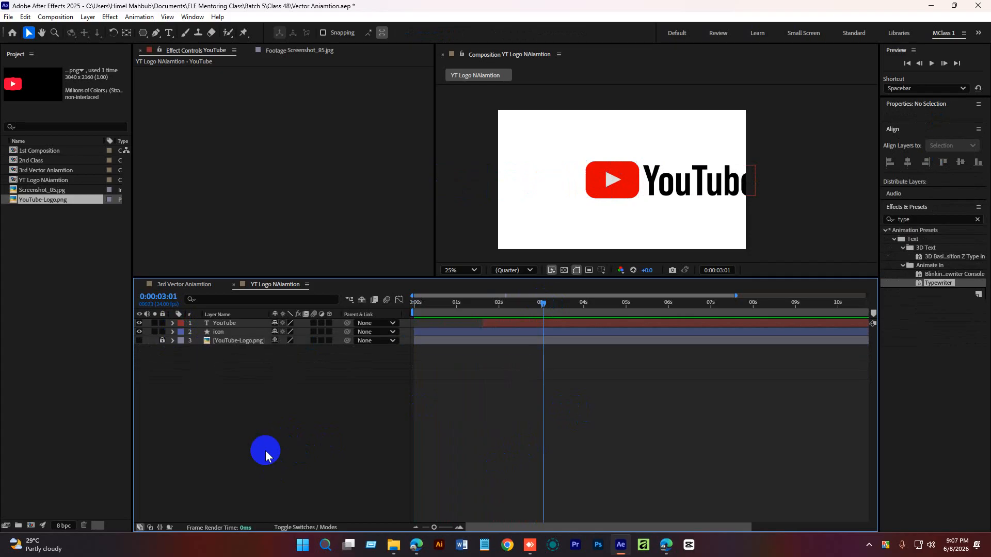
Create a new Null Object layer in the composition.
right_click(258, 408)
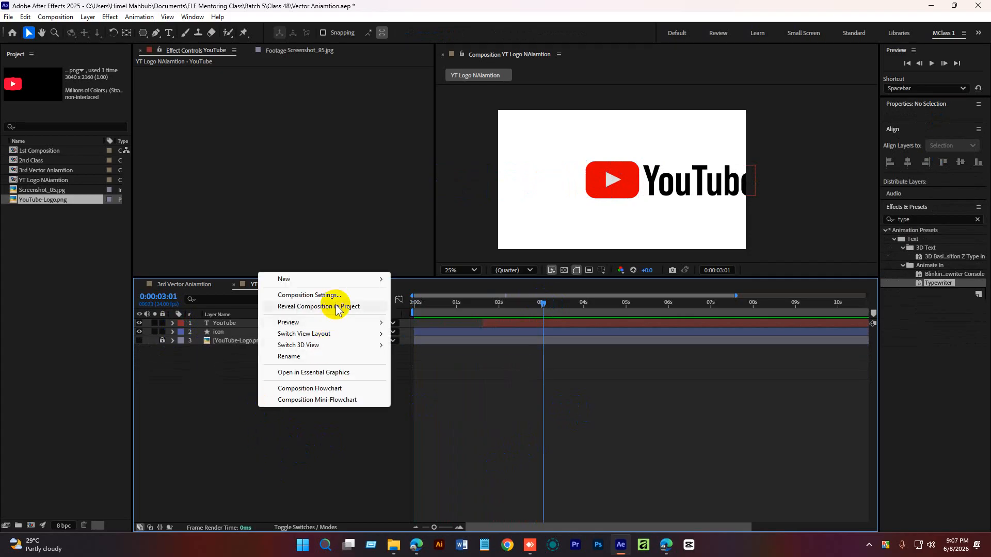
mouse_move(336, 283)
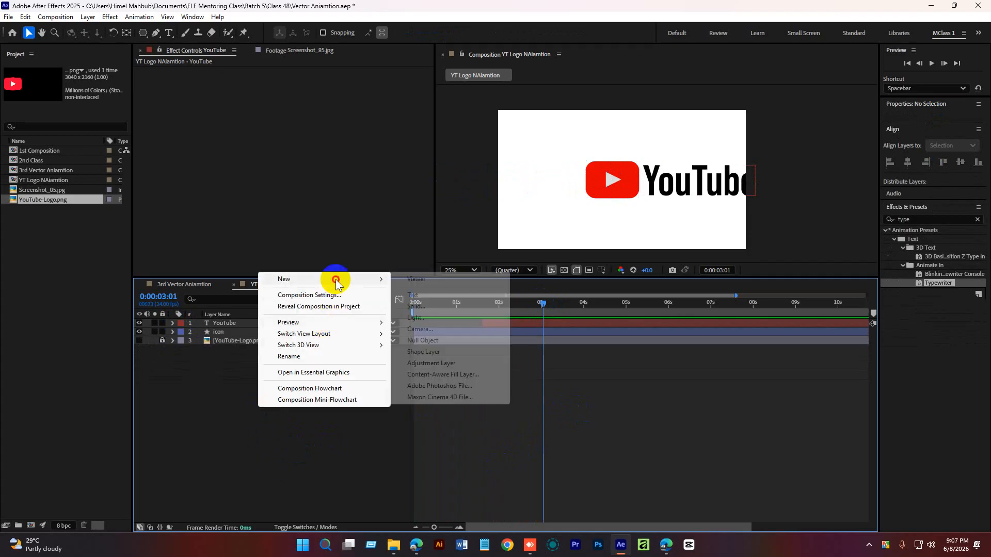
left_click(428, 340)
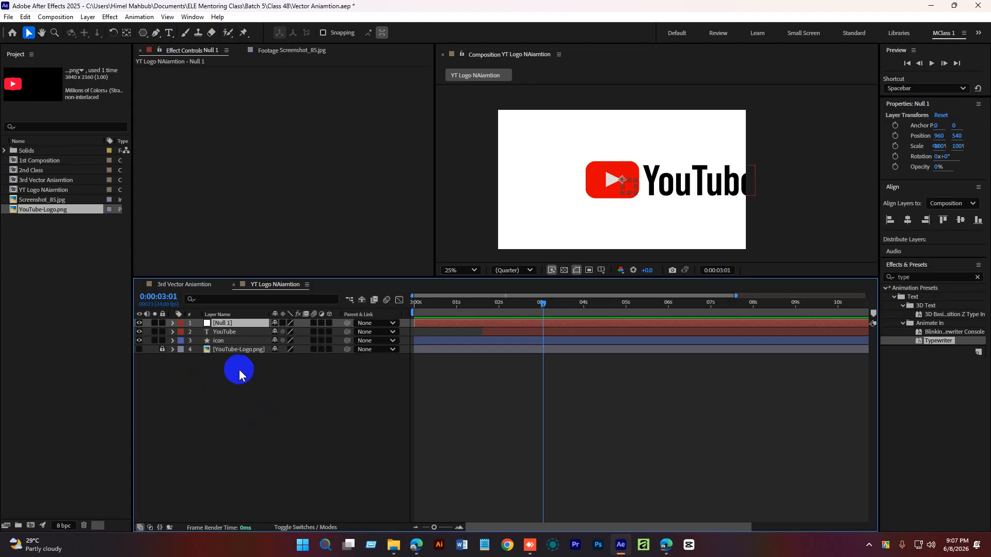
Parent both the YouTube text layer and the icon layer to Null 1.
left_click(241, 388)
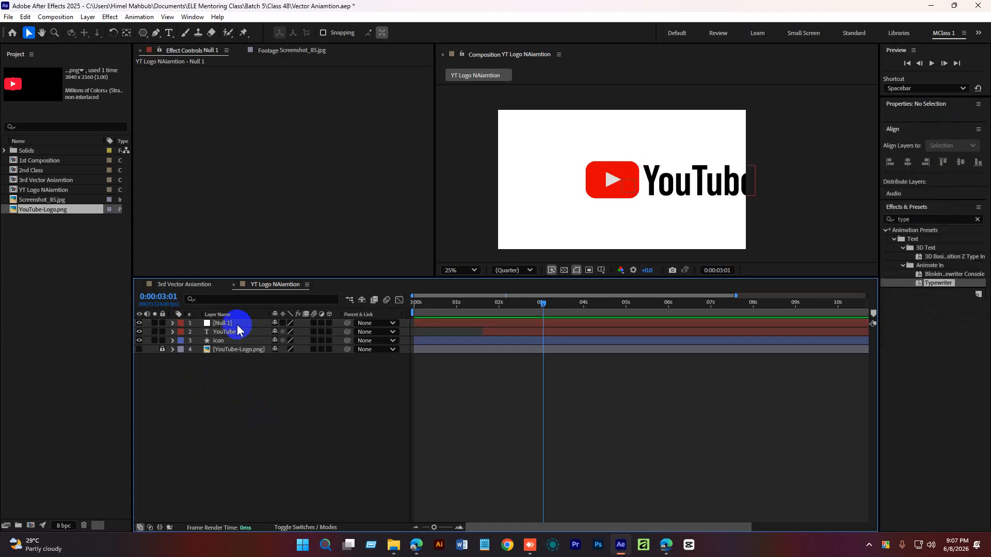
left_click(237, 324)
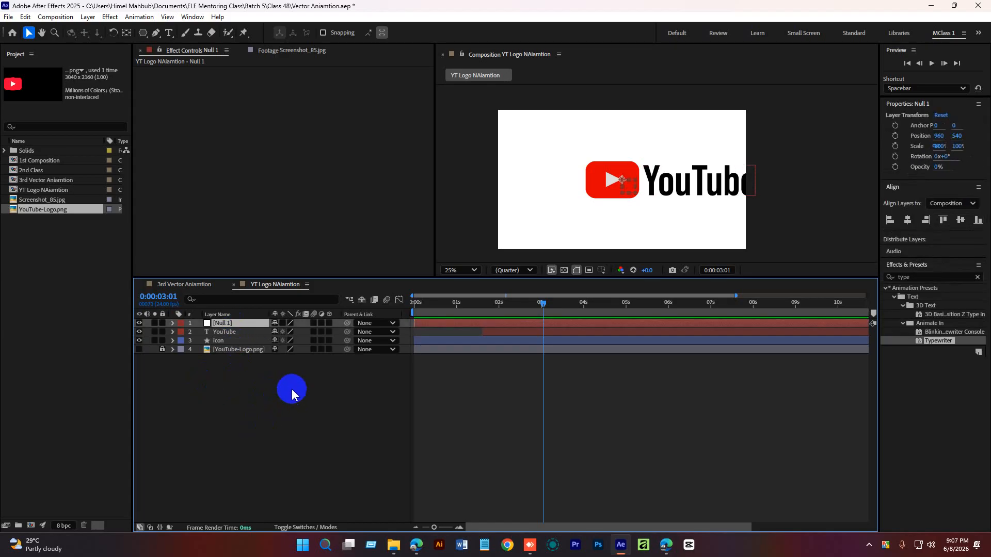
left_click(231, 332)
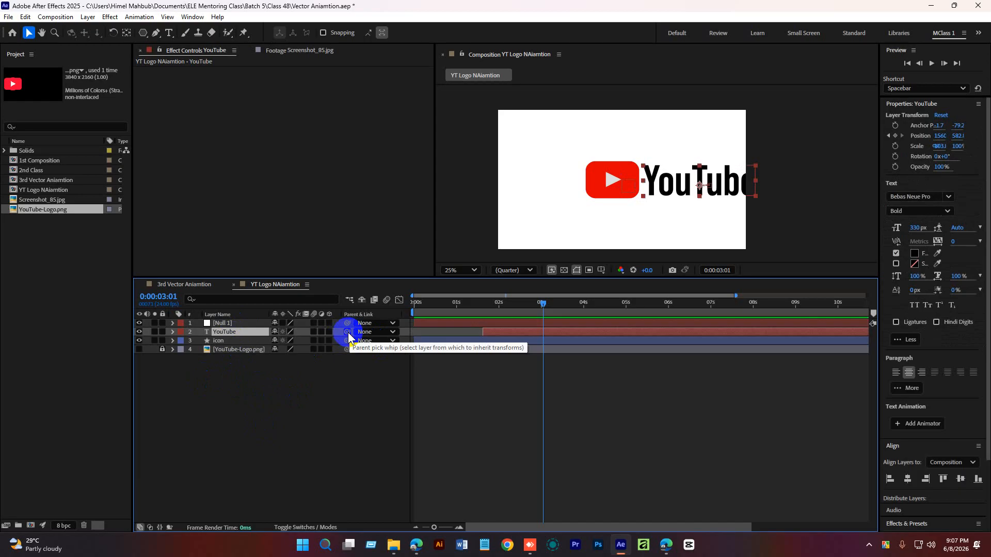
left_click_drag(348, 333, 229, 324)
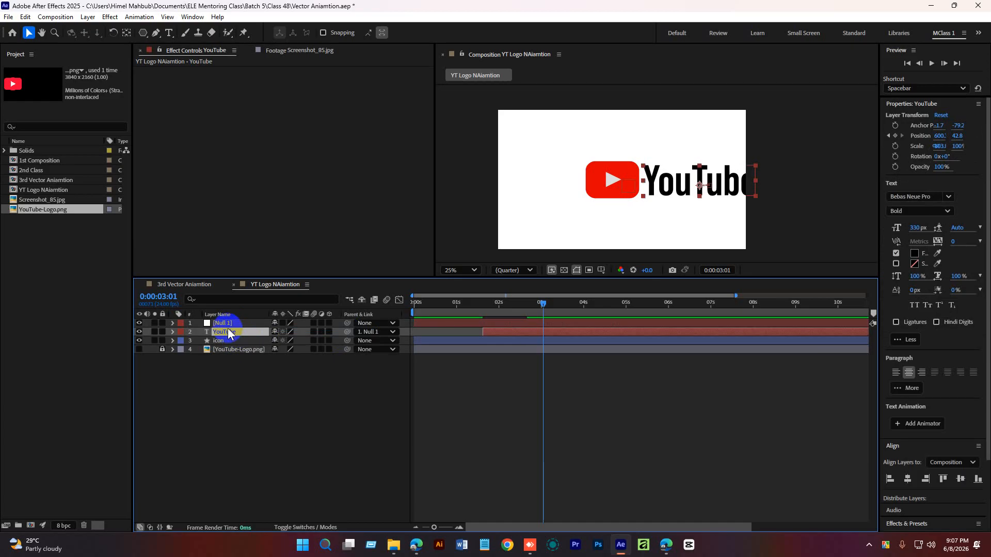
left_click(229, 342)
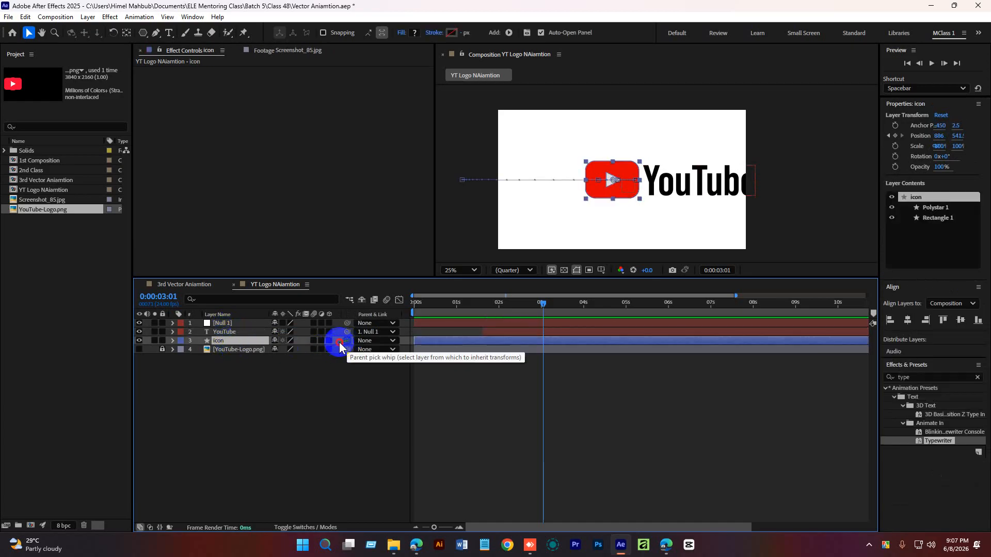
left_click_drag(339, 341, 240, 325)
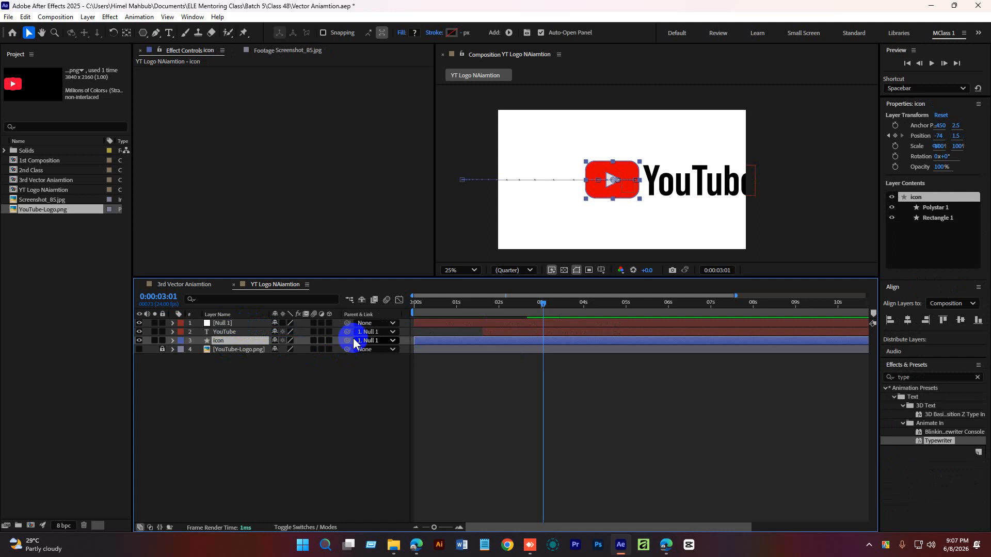
Open the null's Transform properties and set its Position to 562,540 to center the logo.
left_click(225, 332)
left_click(225, 323)
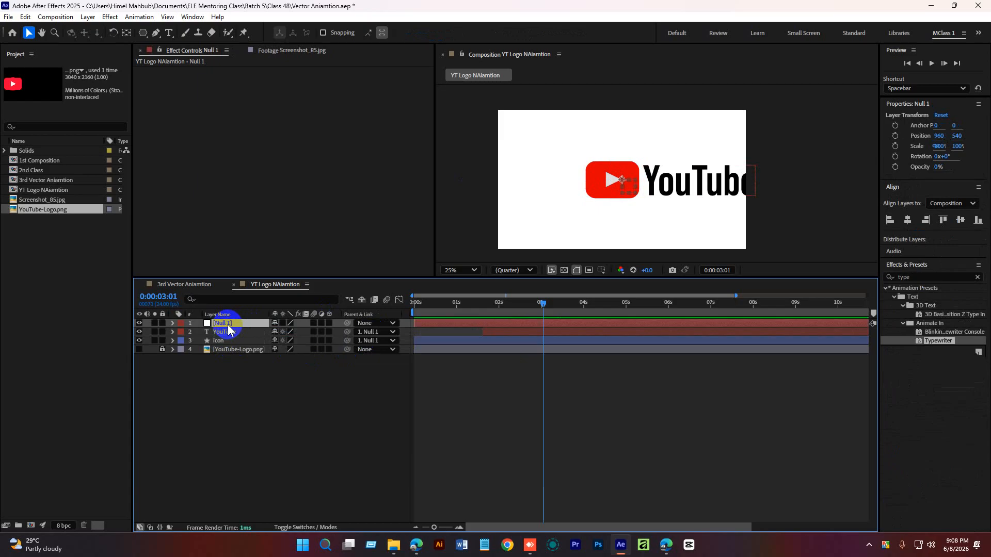
left_click(243, 384)
left_click(227, 333)
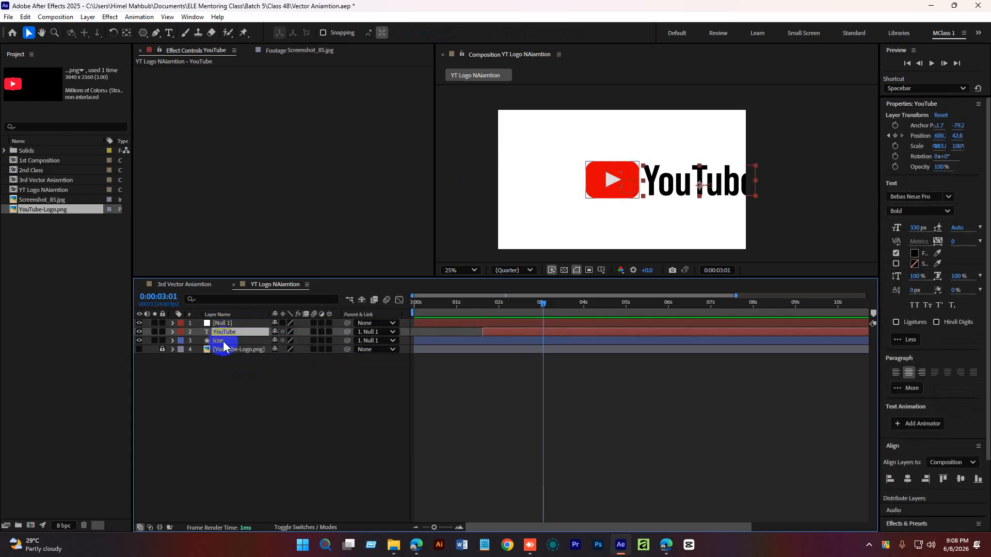
left_click(223, 342)
left_click(227, 333)
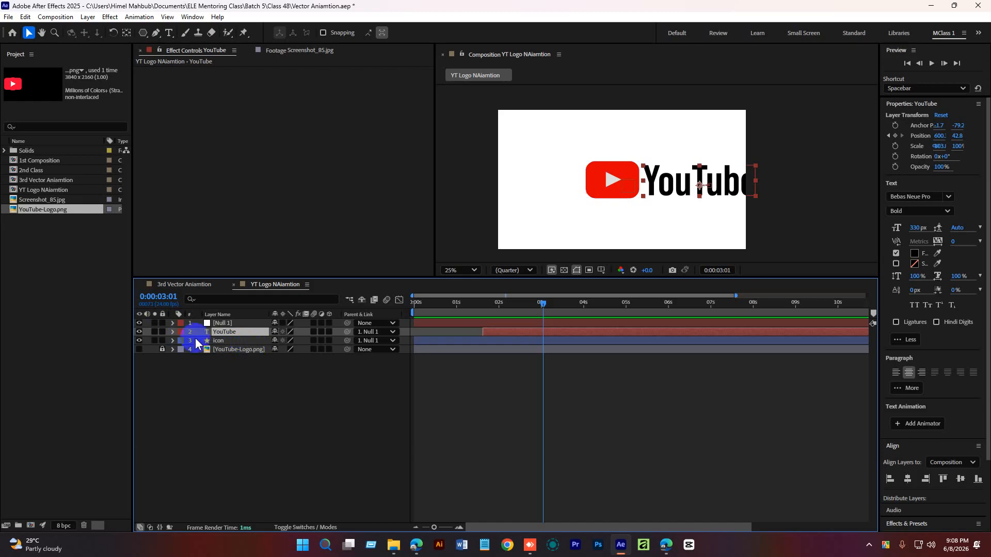
left_click(233, 323)
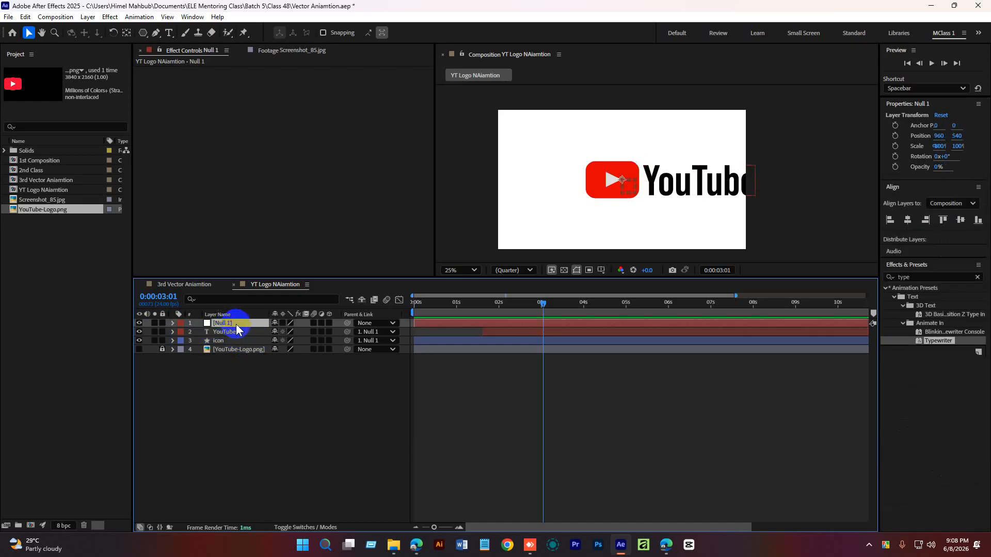
left_click(172, 323)
left_click(182, 333)
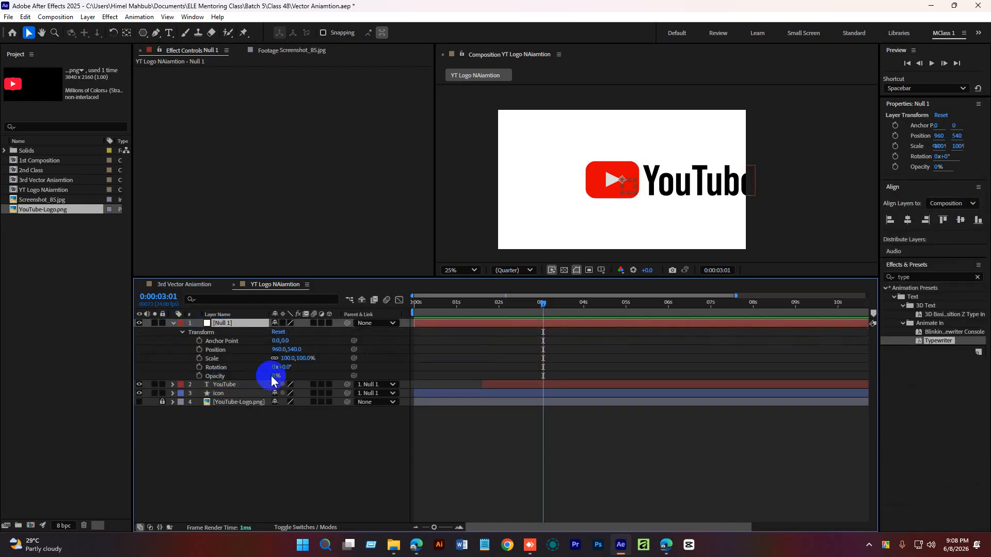
left_click_drag(279, 351, 172, 350)
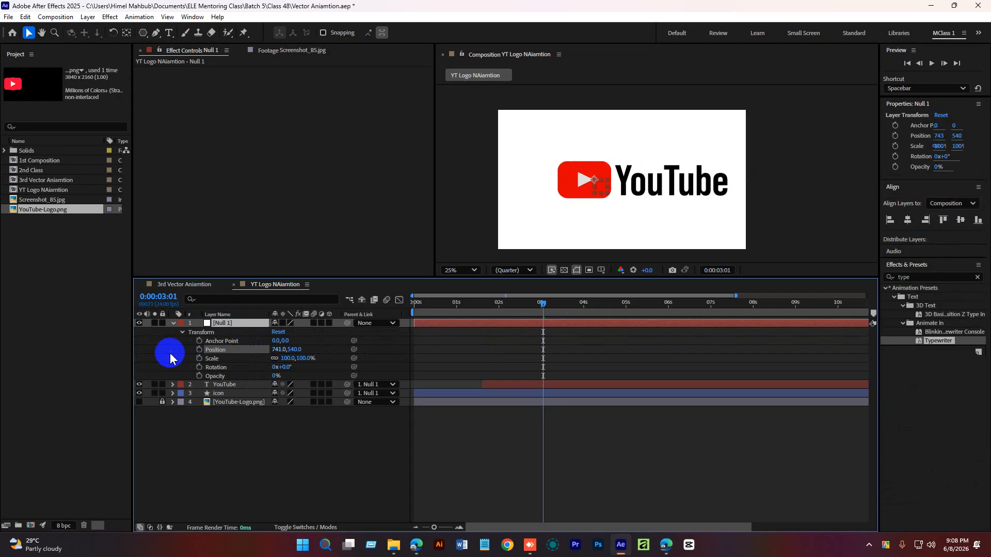
left_click_drag(284, 349, 192, 350)
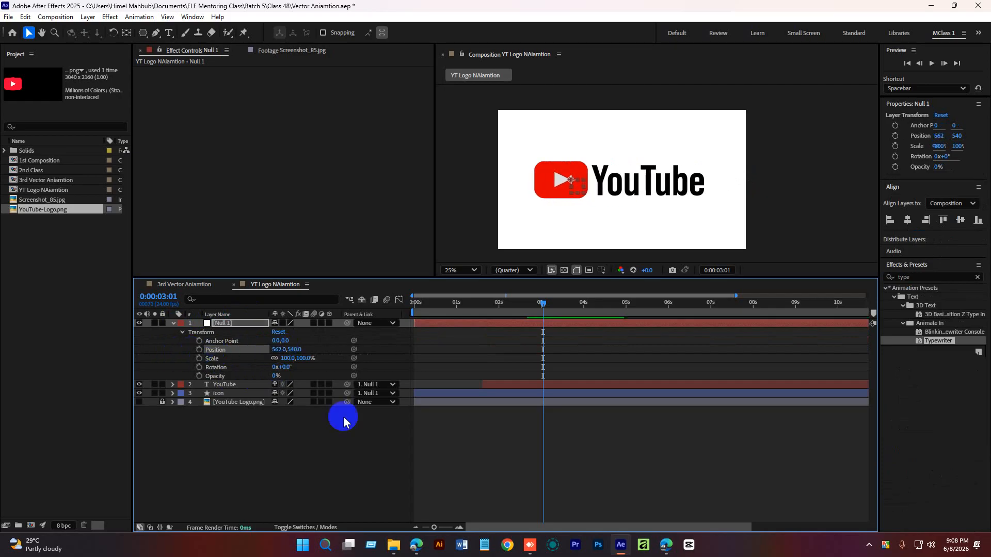
Replay the centered logo animation from the beginning several times.
left_click_drag(542, 306, 380, 321)
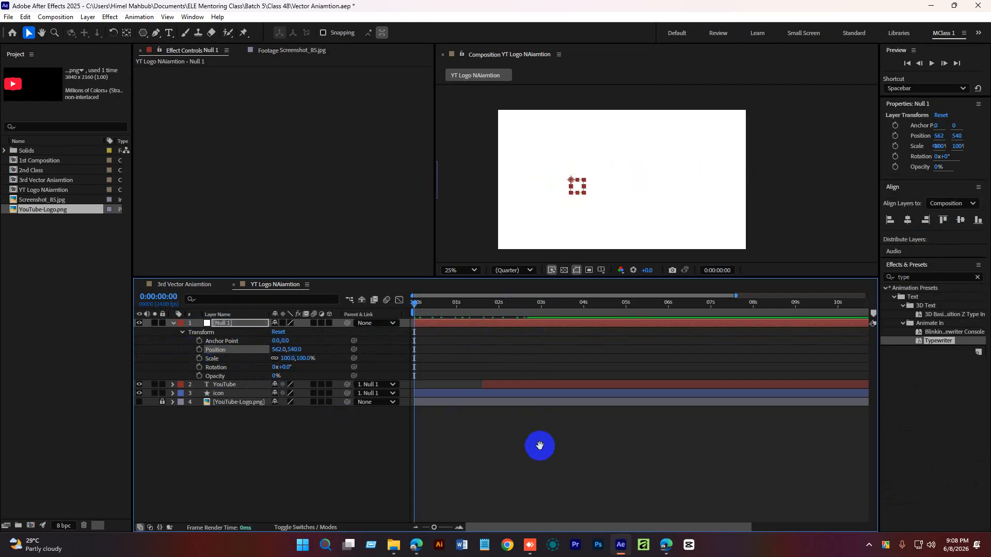
key("space")
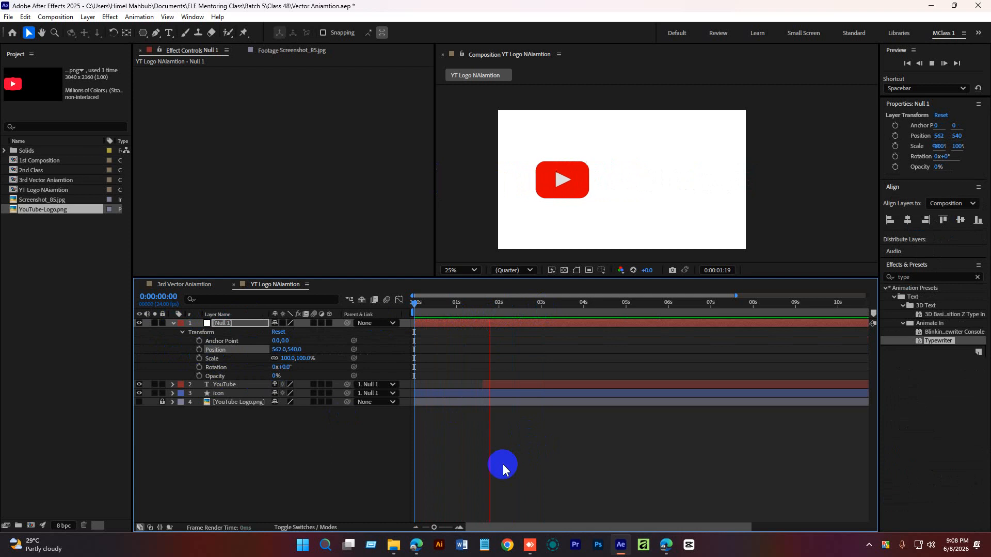
key("space")
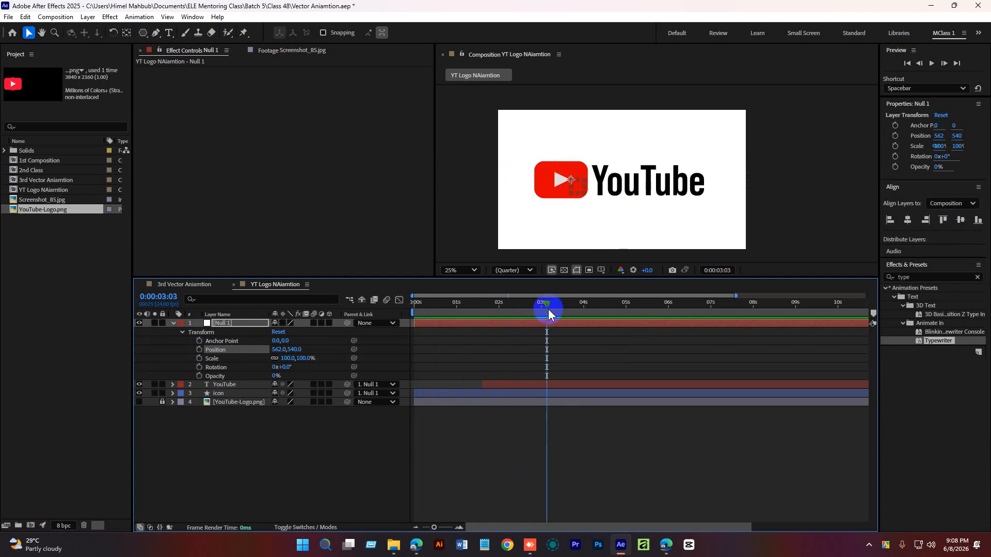
left_click_drag(548, 308, 362, 331)
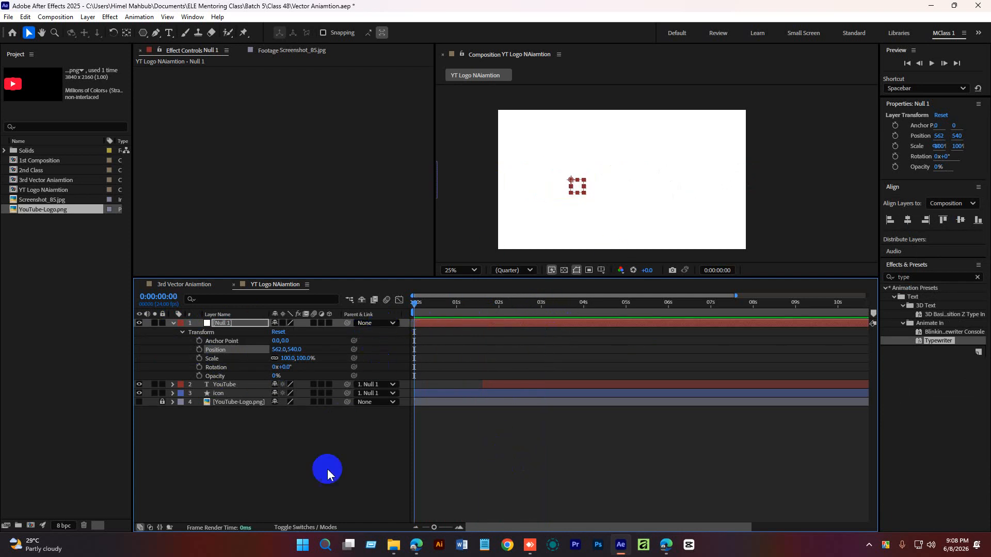
left_click(321, 482)
key("space")
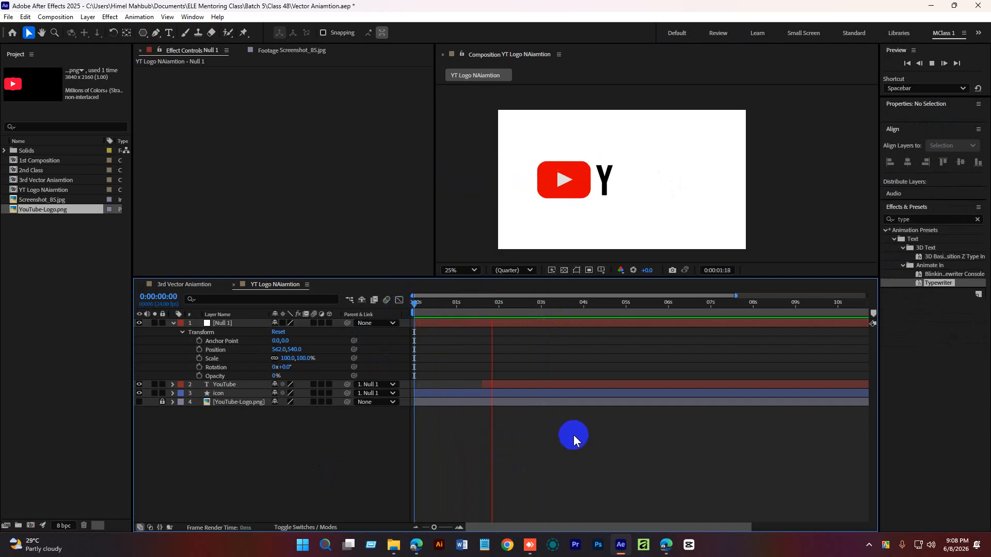
key("space")
left_click(227, 325)
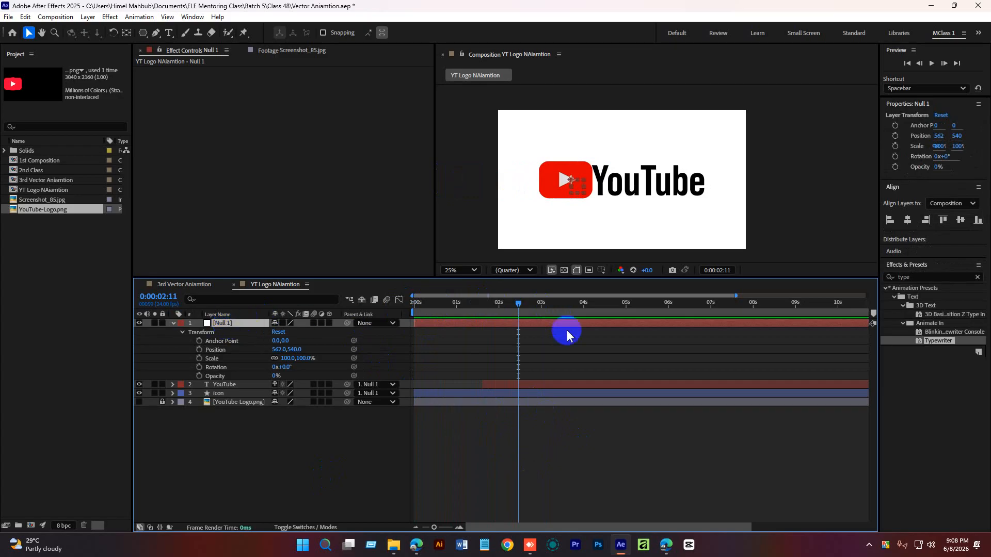
left_click_drag(519, 304, 415, 306)
key("space")
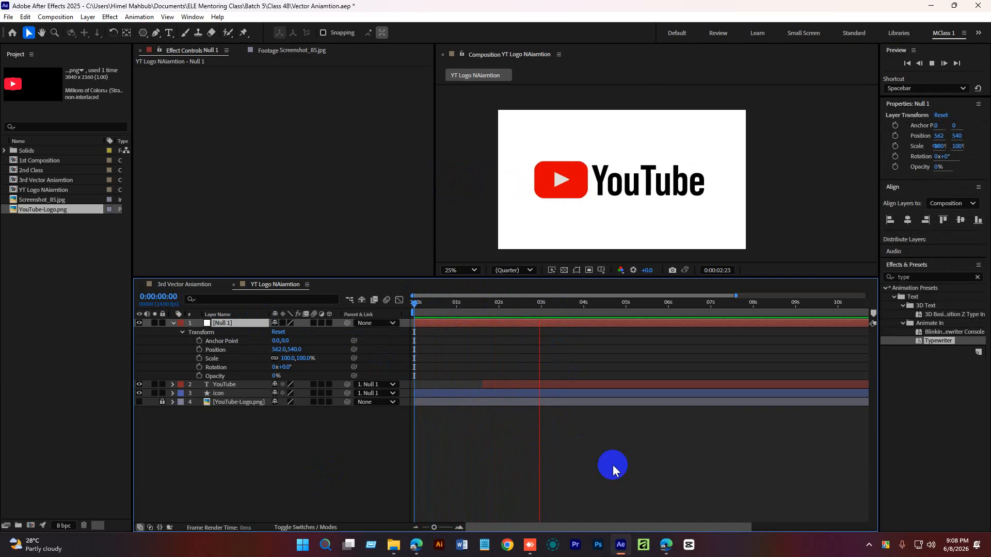
key("space")
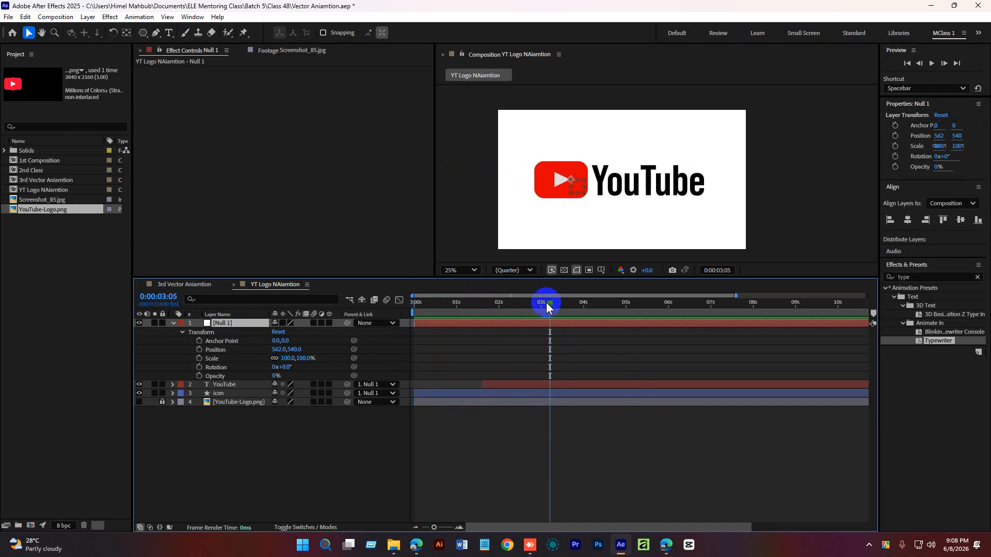
left_click_drag(546, 302, 413, 307)
key("space")
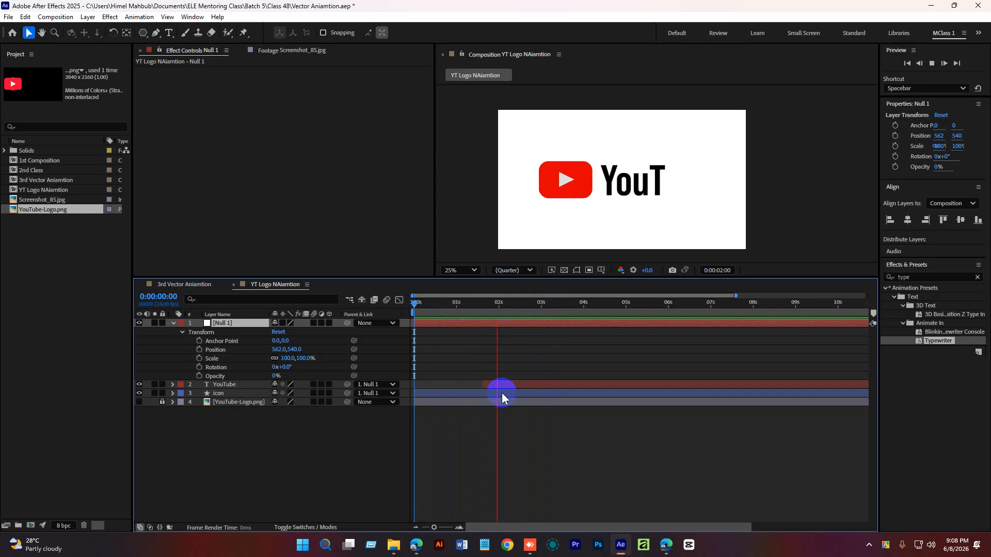
left_click_drag(535, 304, 390, 313)
key("space")
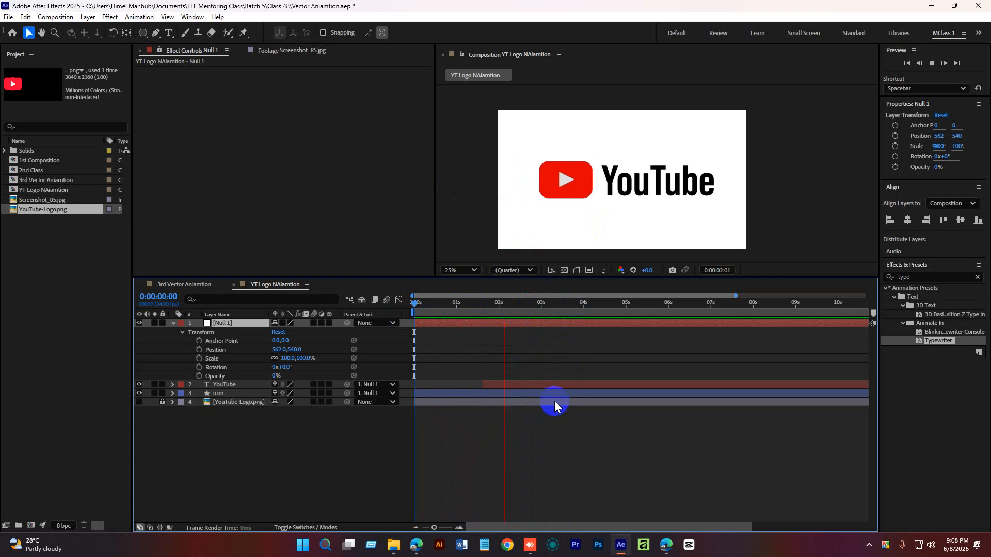
key("space")
Add a Scale keyframe on Null 1 at 100% and shift it to about 2s18f.
left_click_drag(535, 304, 541, 306)
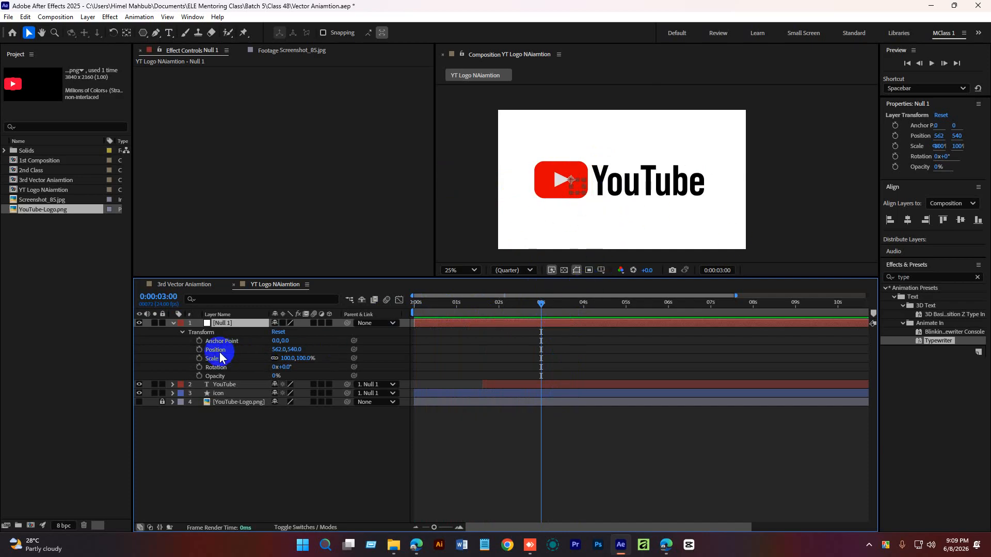
left_click(199, 358)
left_click_drag(549, 297, 532, 303)
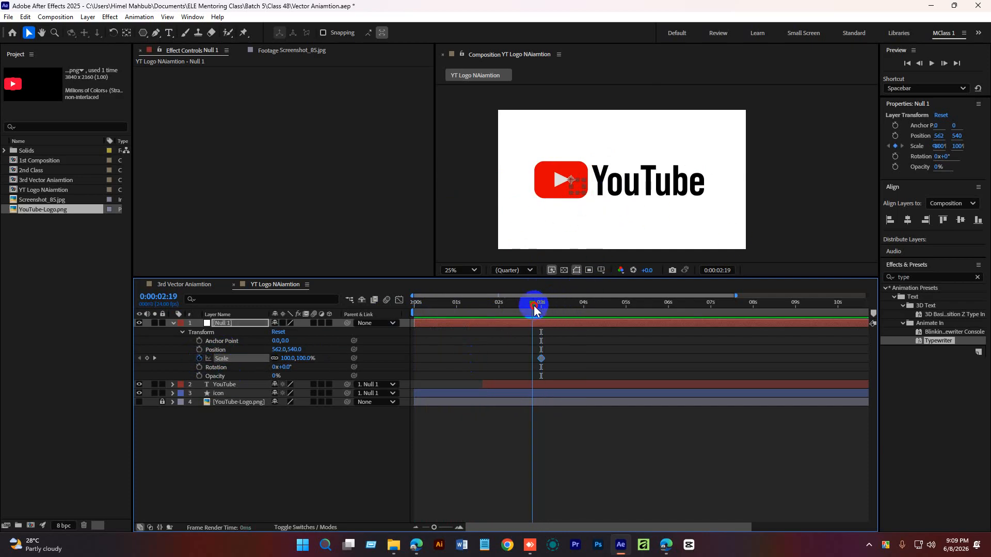
left_click(542, 358)
left_click_drag(545, 356, 534, 355)
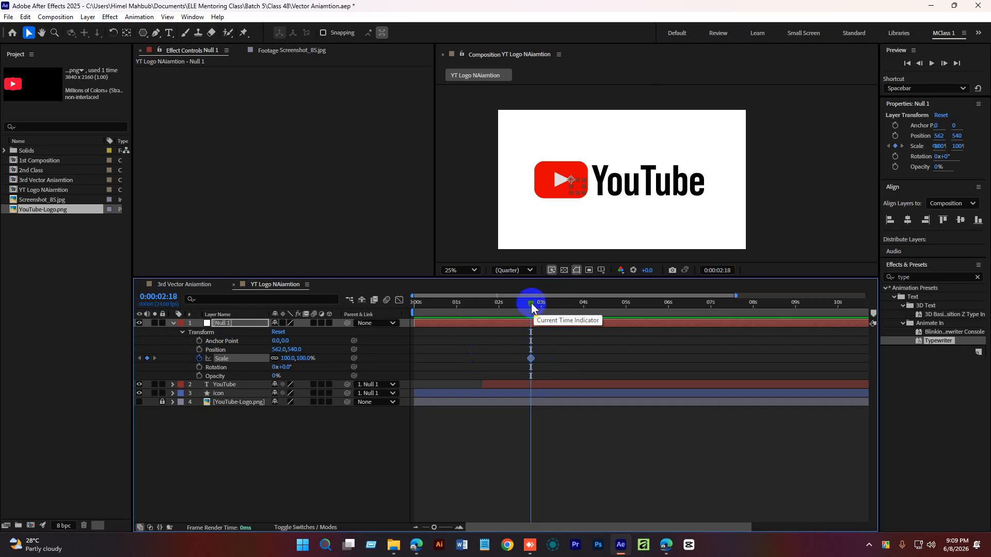
Preview the animation from the start and scrub back to about 2 seconds.
key("Home")
key("space")
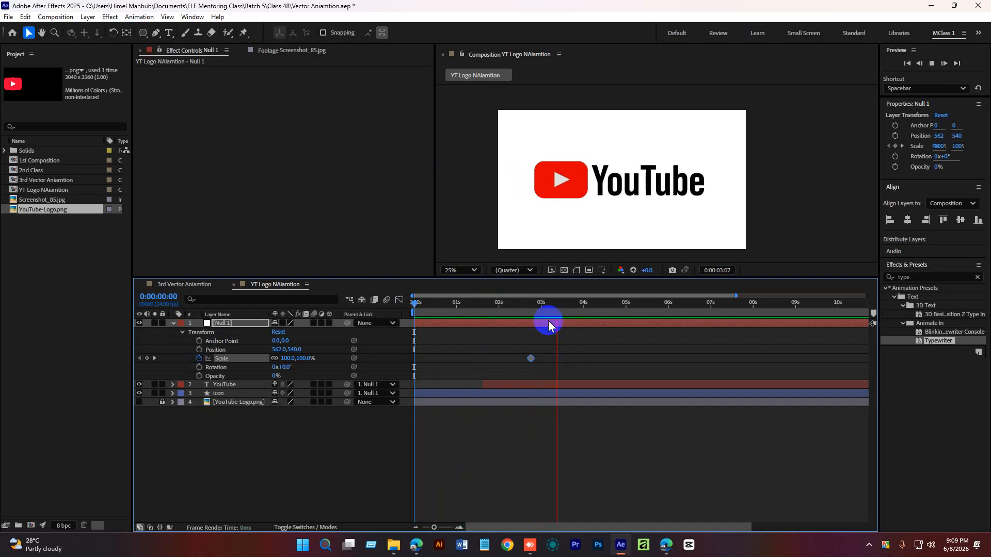
left_click(551, 305)
left_click_drag(552, 308, 523, 306)
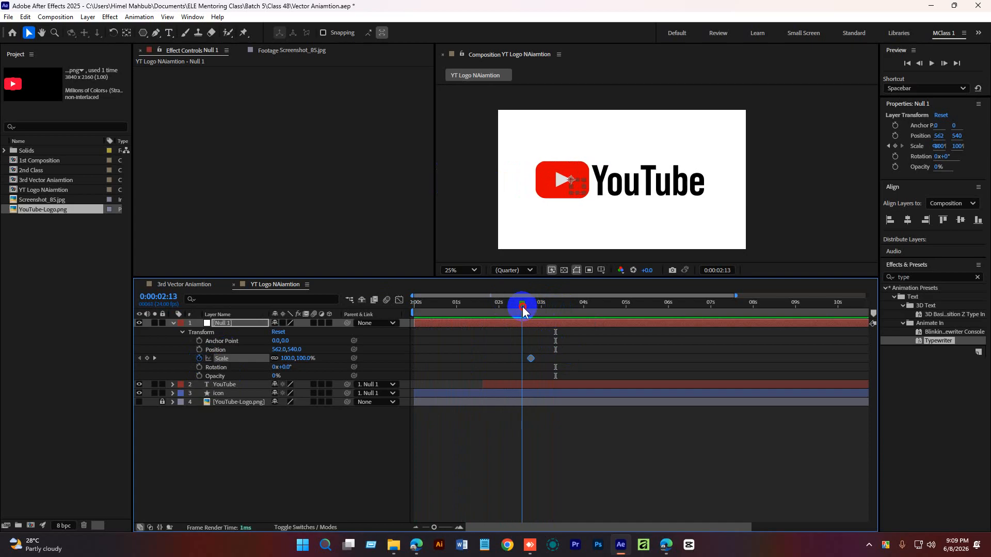
Move the first Scale keyframe slightly earlier and zoom into the timeline around 3 seconds.
left_click(542, 361)
left_click_drag(542, 361, 523, 359)
mouse_move(522, 309)
left_mouse_down()
mouse_move(540, 309)
mouse_move(508, 306)
mouse_move(541, 307)
left_mouse_up()
left_click(459, 527)
left_click(509, 360)
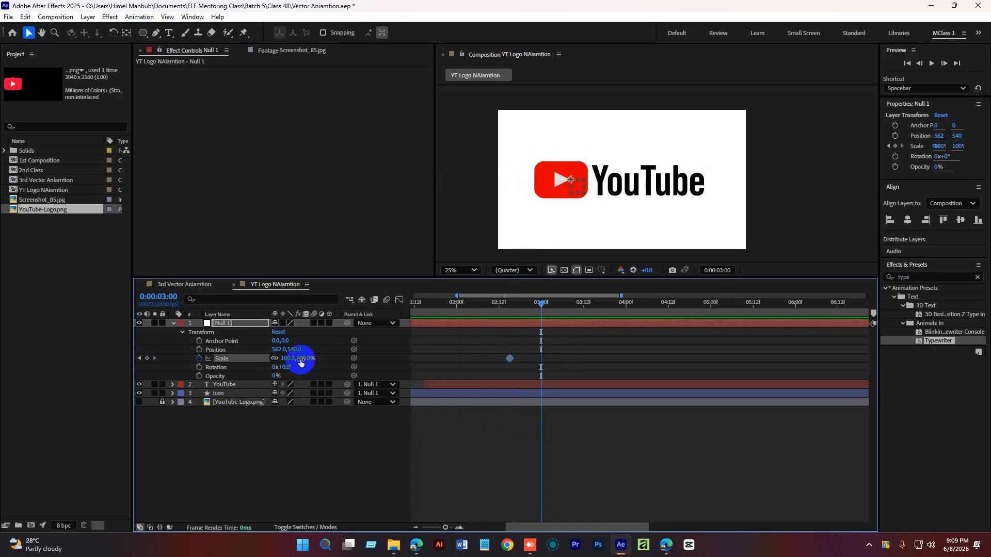
Set the null's Scale to 85% at 3 seconds, creating a second Scale keyframe.
left_click(287, 358)
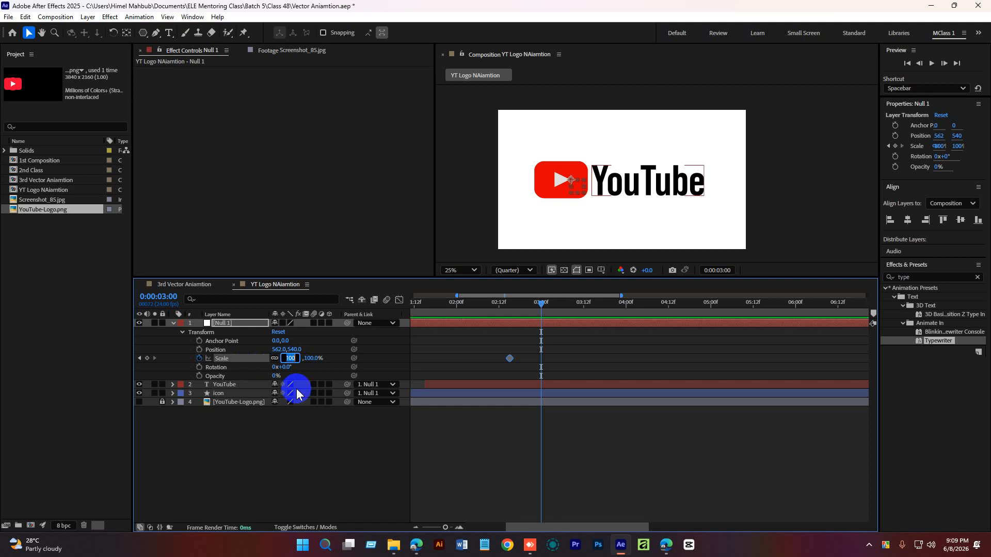
type("90")
key("Return")
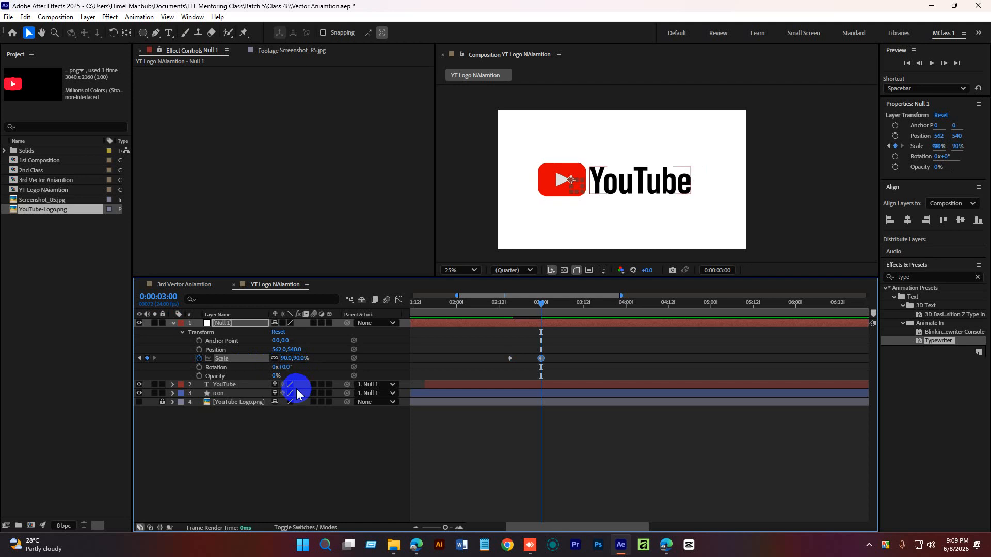
left_click(289, 358)
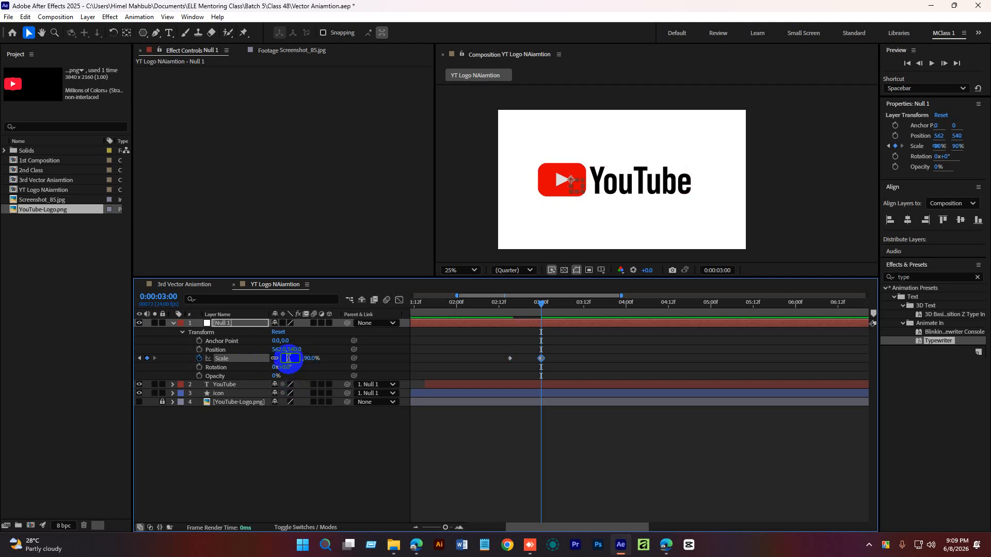
type("85")
key("Return")
Preview the scale-down animation and return to 3 seconds.
left_click(531, 358)
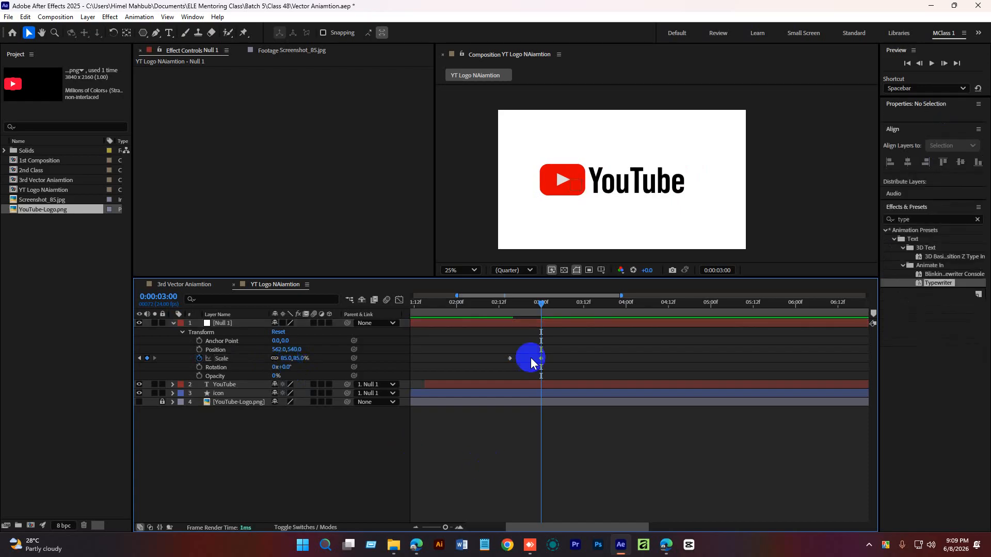
key("space")
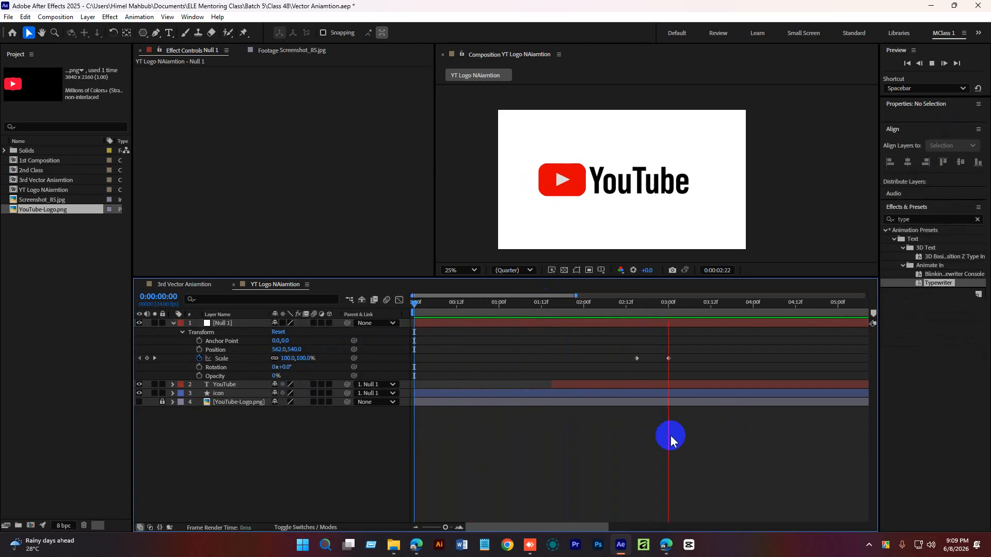
left_click_drag(707, 305, 669, 307)
Select both Scale keyframes and apply Easy Ease to them.
left_click_drag(692, 347, 605, 364)
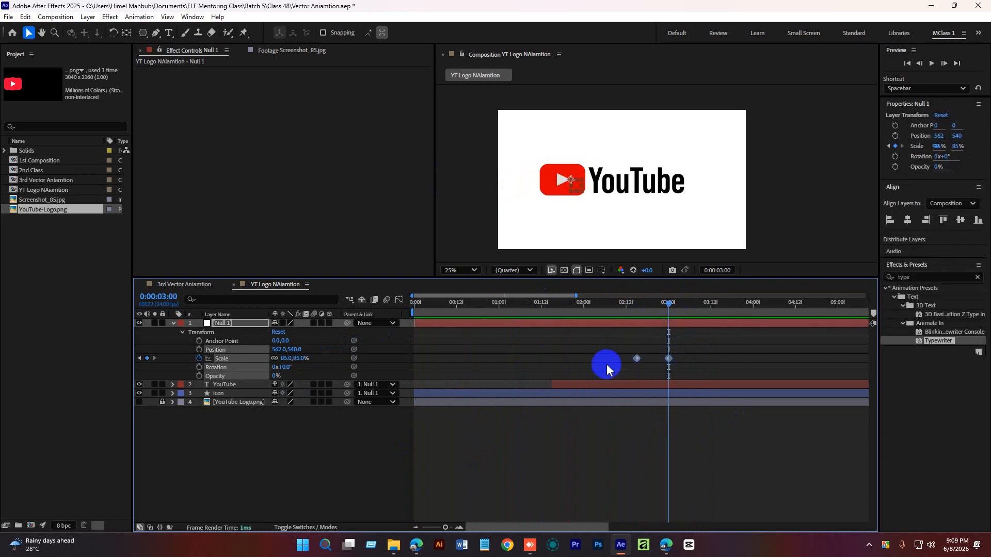
left_click(691, 456)
left_click_drag(692, 350, 603, 368)
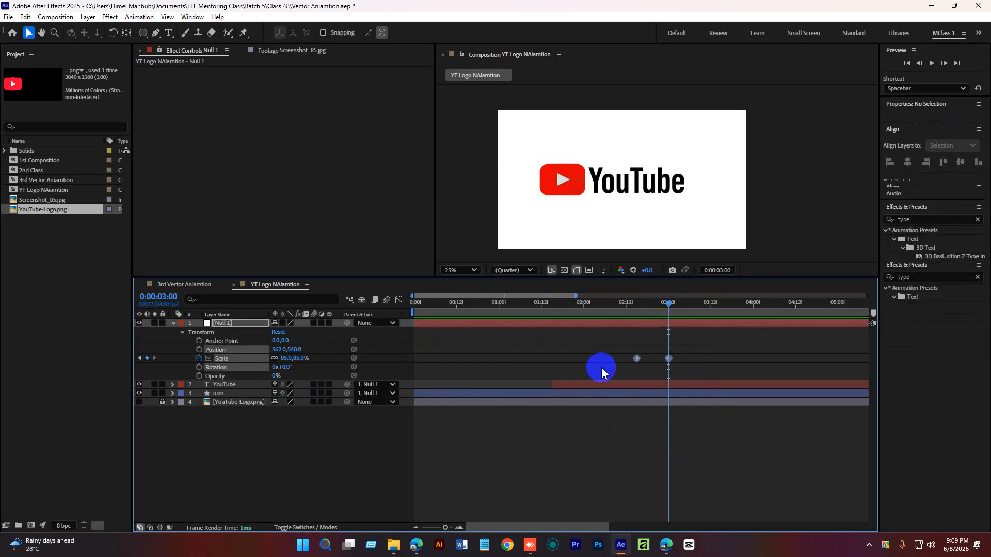
right_click(637, 357)
mouse_move(702, 515)
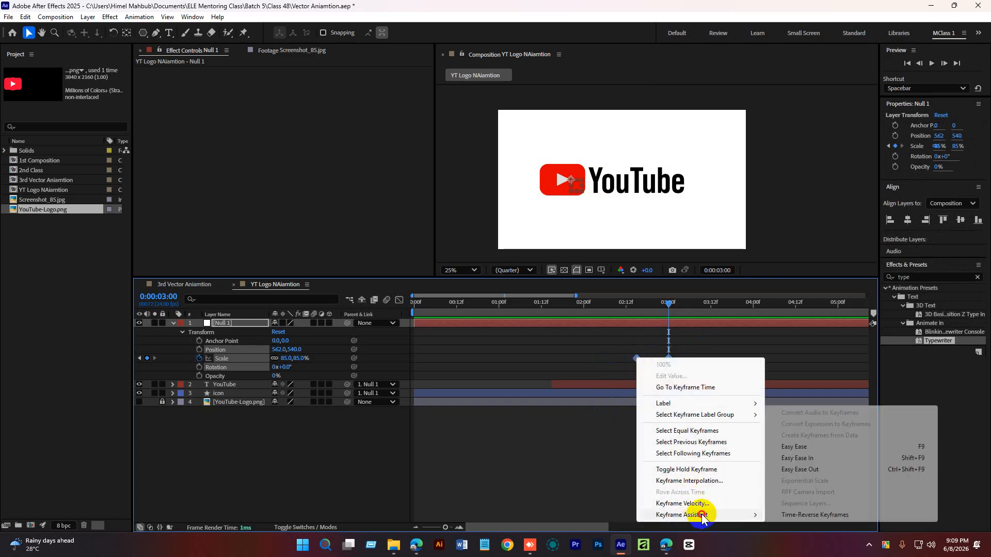
left_click(798, 447)
Sharpen the Scale easing by adjusting the speed curve handles in the Graph Editor, then close it.
left_click_drag(669, 305, 650, 309)
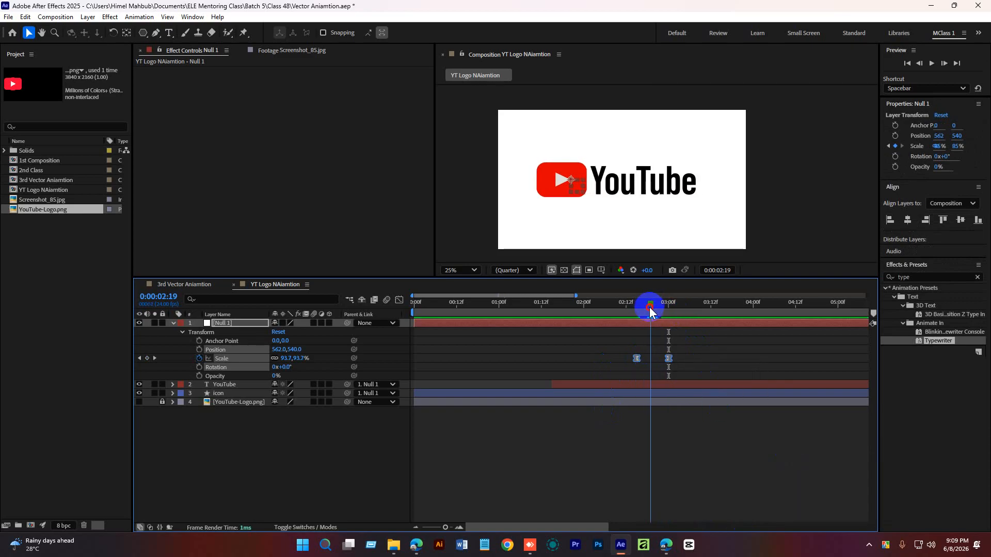
left_click(398, 299)
left_click_drag(609, 349, 672, 325)
left_click(459, 527)
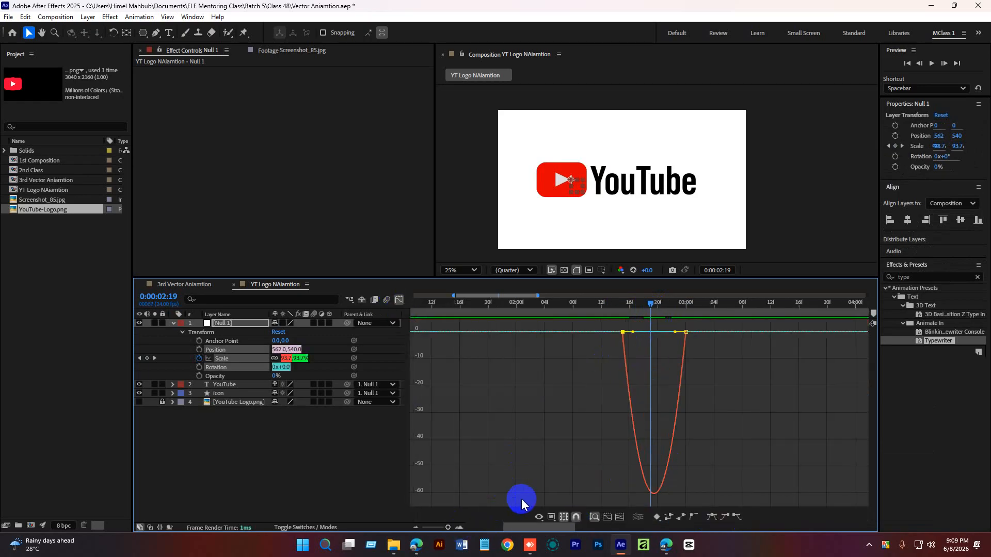
mouse_move(634, 336)
left_mouse_down()
mouse_move(714, 327)
mouse_move(679, 346)
mouse_move(642, 332)
left_mouse_up()
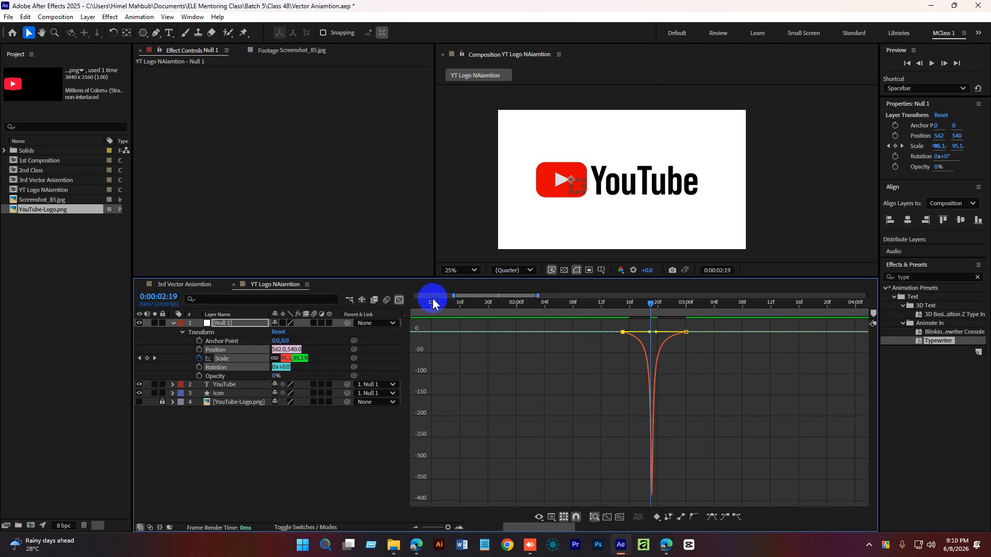
left_click(399, 300)
left_click(597, 451)
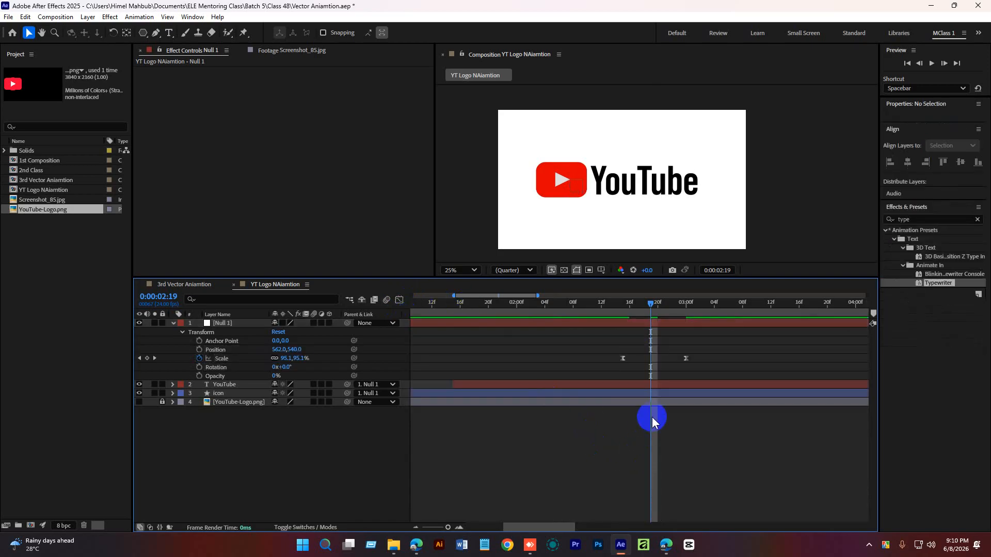
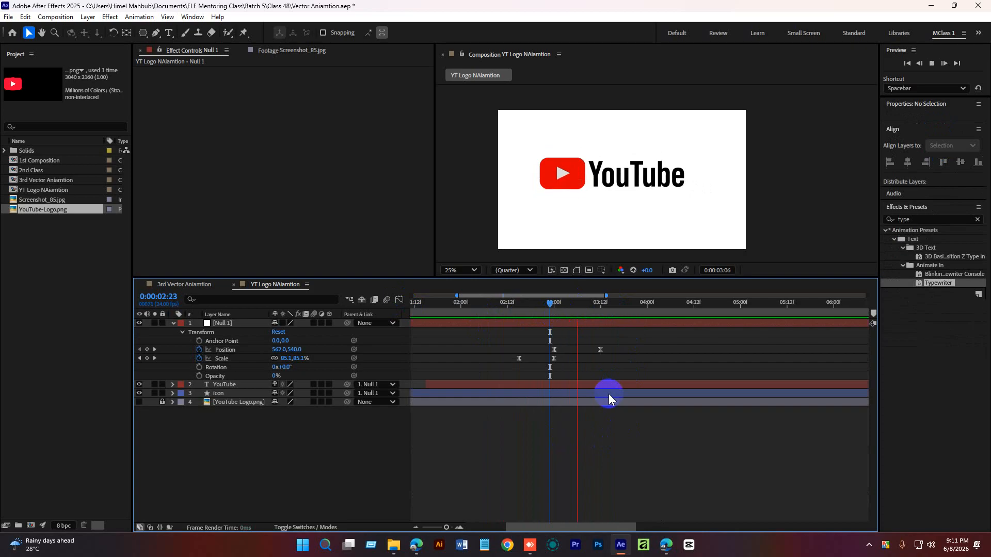
Preview the logo animation from the start, returning to about 3 seconds.
left_click(611, 396)
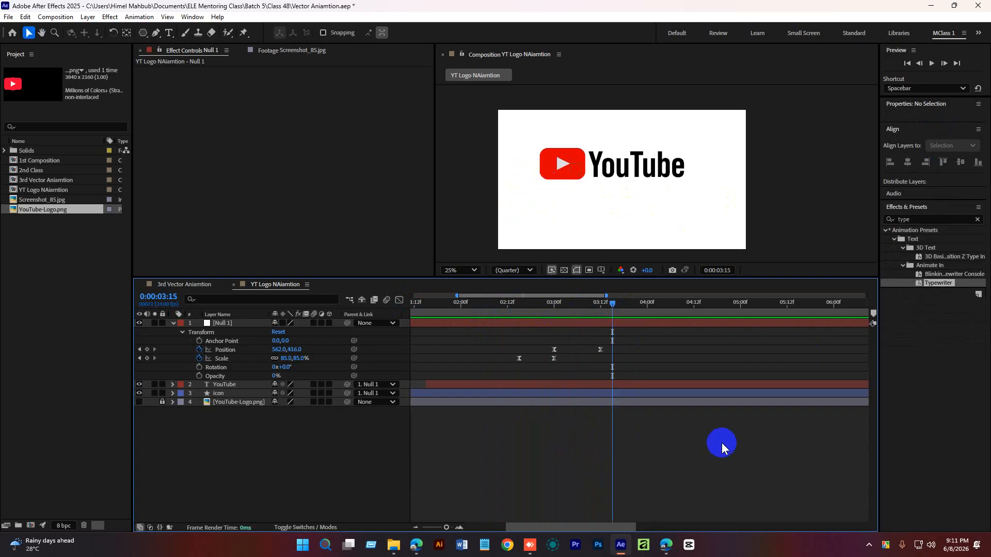
left_click_drag(588, 305, 405, 338)
left_click_drag(447, 528, 422, 529)
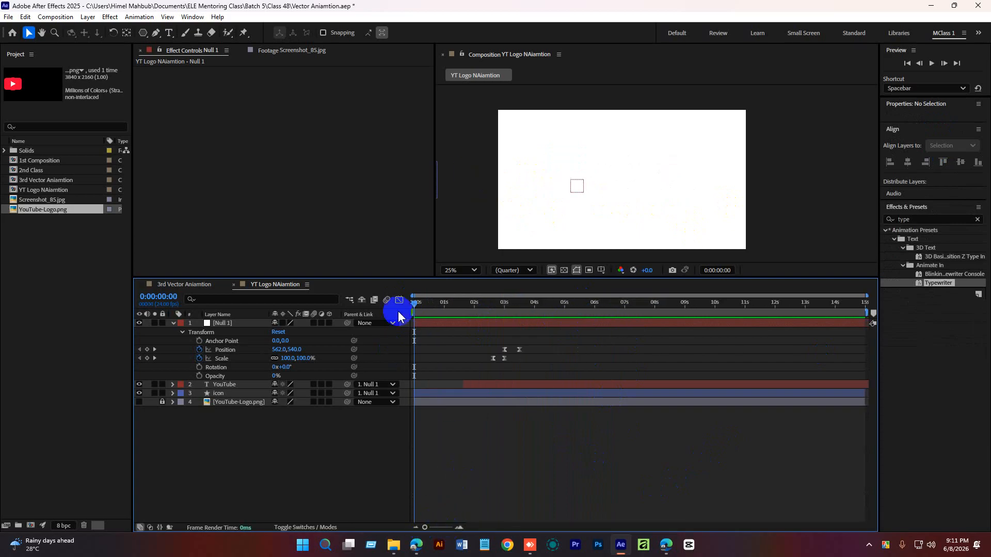
left_click_drag(415, 304, 389, 304)
key("space")
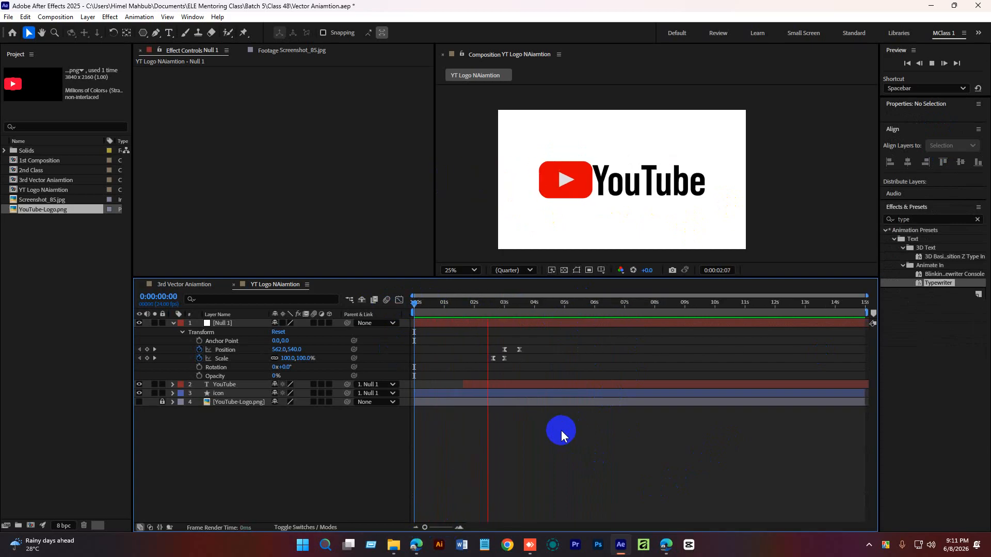
key("space")
mouse_move(531, 305)
left_mouse_down()
mouse_move(497, 308)
mouse_move(524, 310)
left_mouse_up()
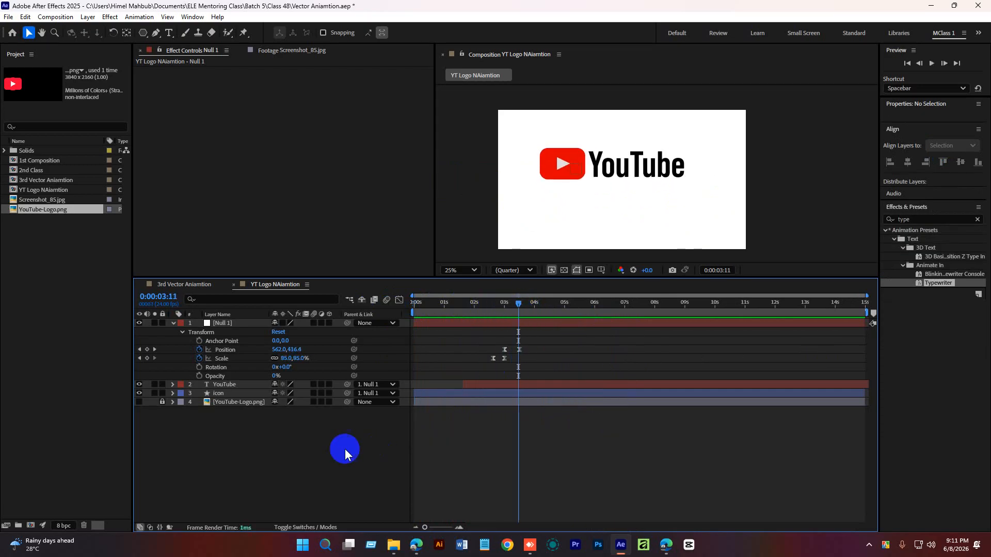
Add a text layer below the logo reading "Best Video Shareing Platform".
left_click(168, 33)
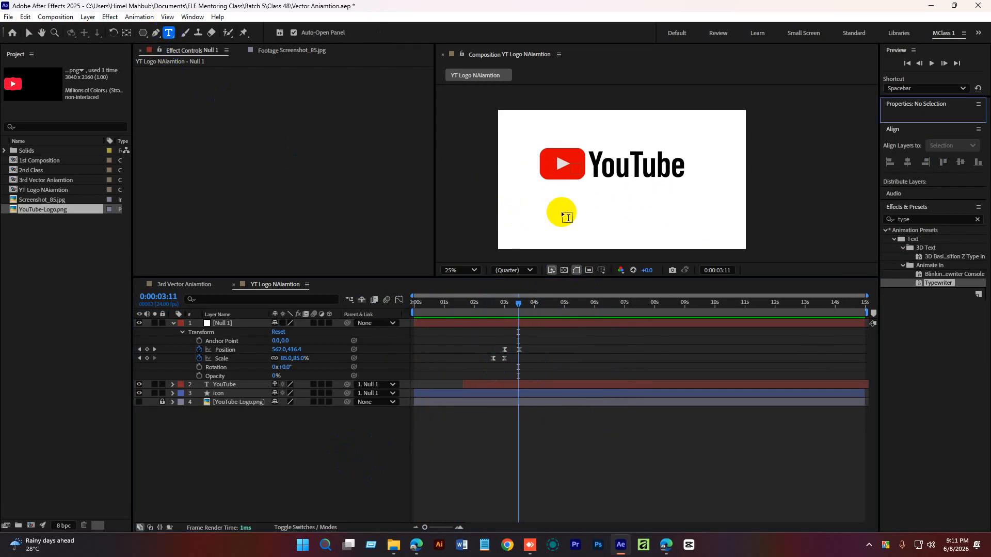
left_click(570, 207)
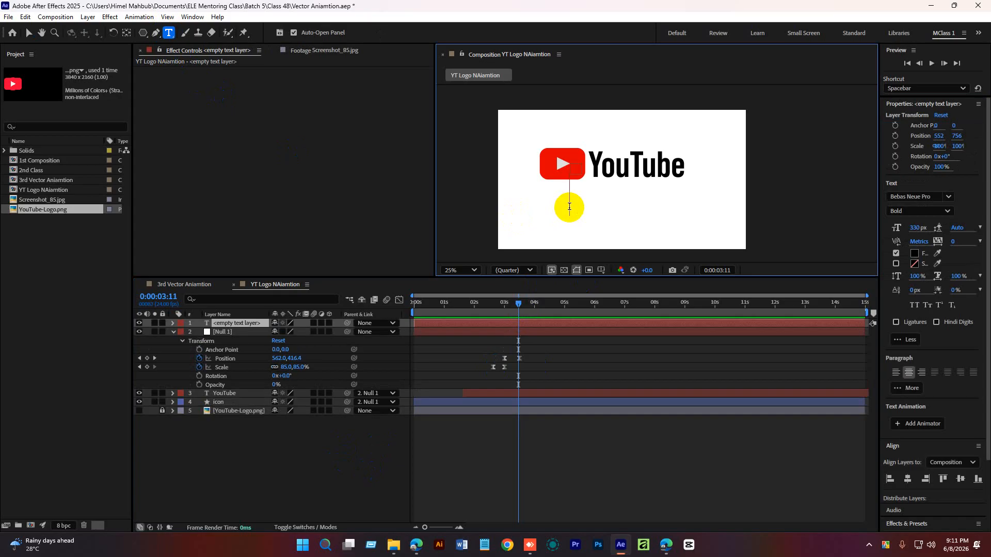
type("Best")
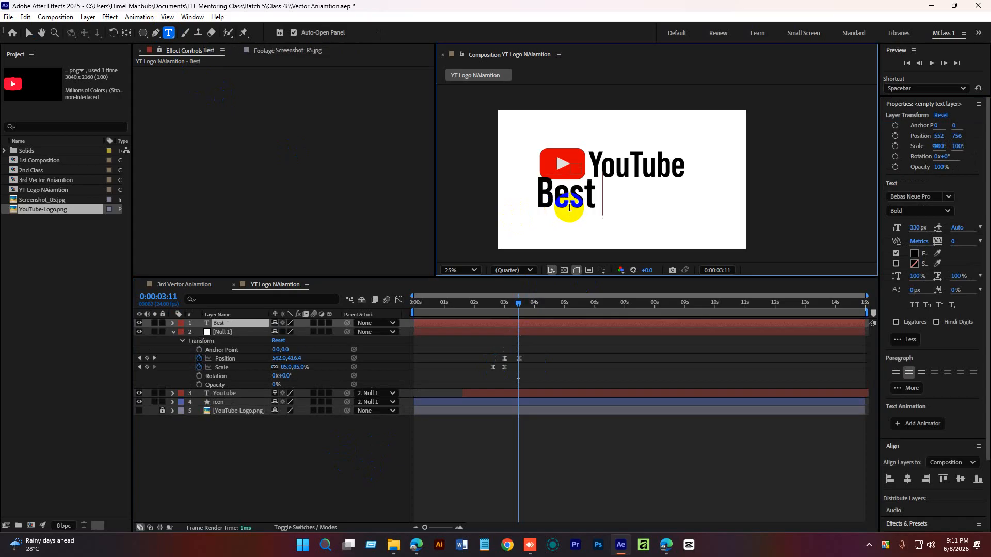
type(" Video S")
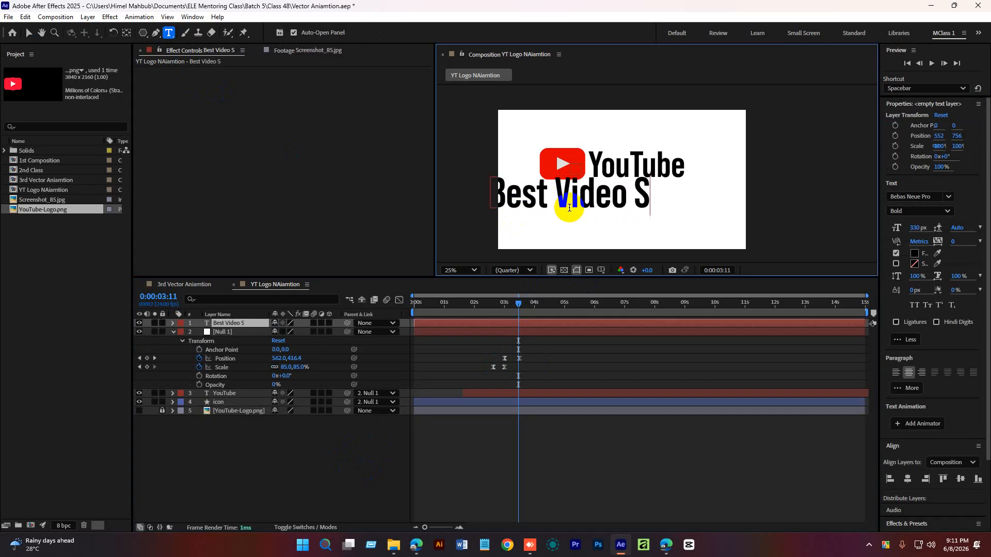
type("hareing")
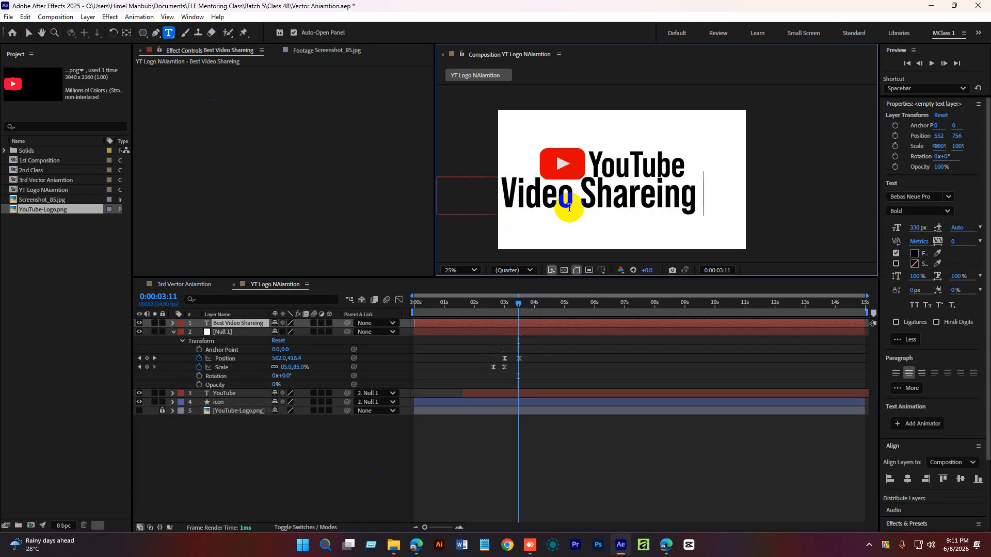
type(" Pra")
key("BackSpace")
key("BackSpace")
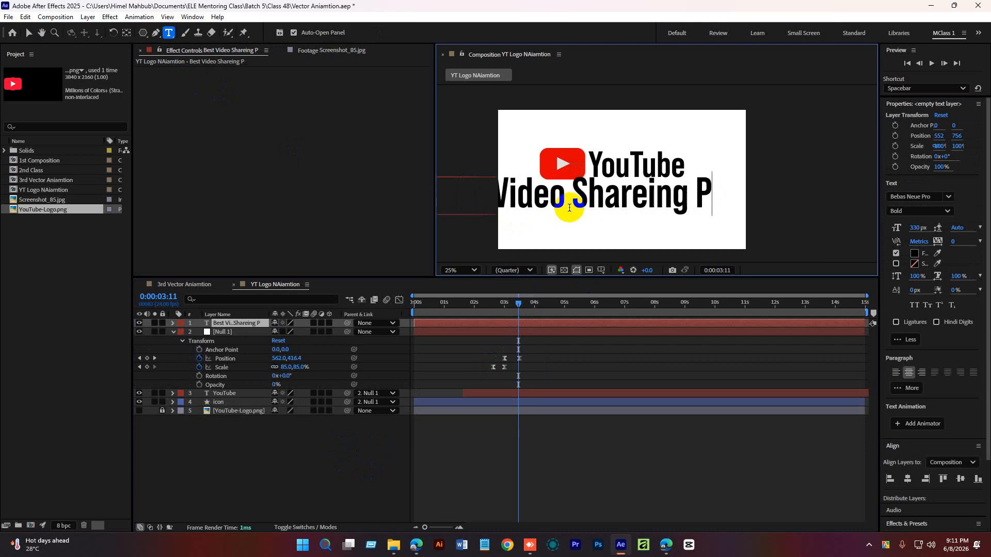
type("latform")
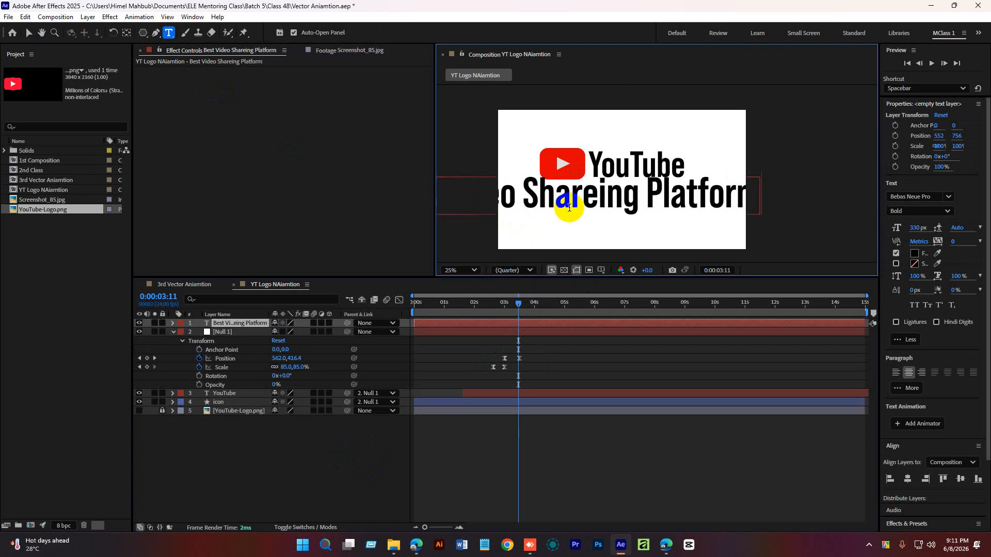
key("BackSpace")
key("BackSpace")
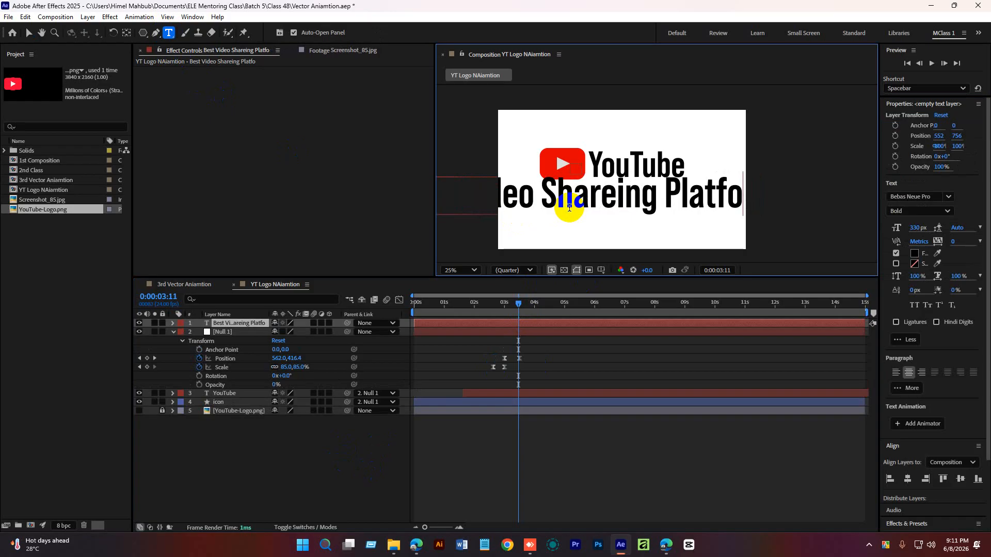
type("rm")
left_click(12, 50)
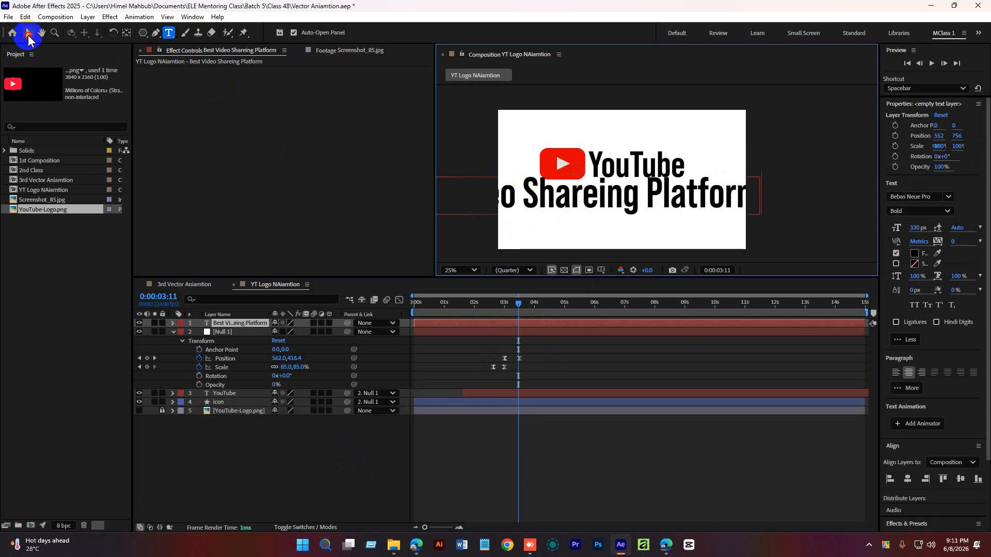
left_click(28, 34)
Set the tagline's font size to 108 px and center it beneath the YouTube logo.
left_click_drag(920, 230, 795, 235)
left_click_drag(579, 208, 614, 196)
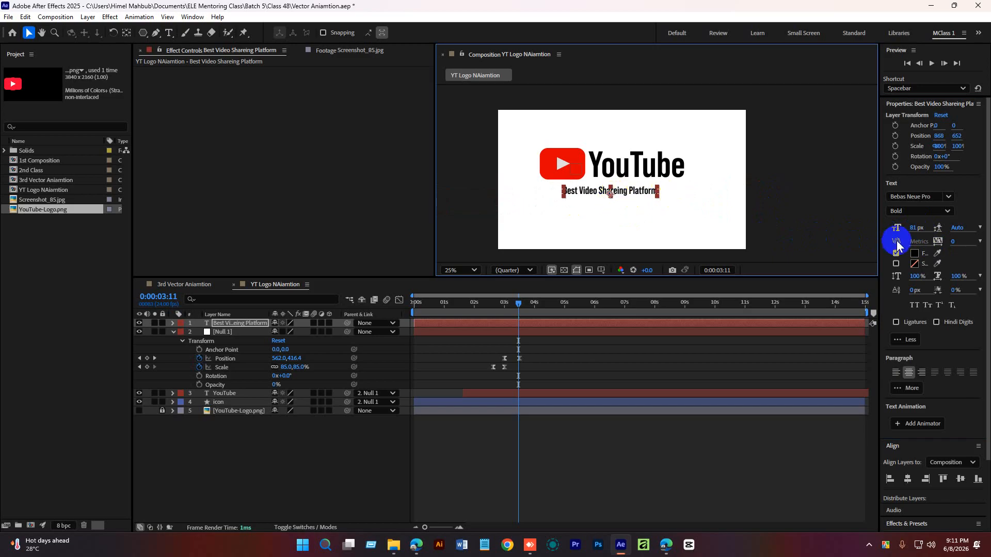
left_click_drag(918, 228, 929, 227)
left_click(824, 203)
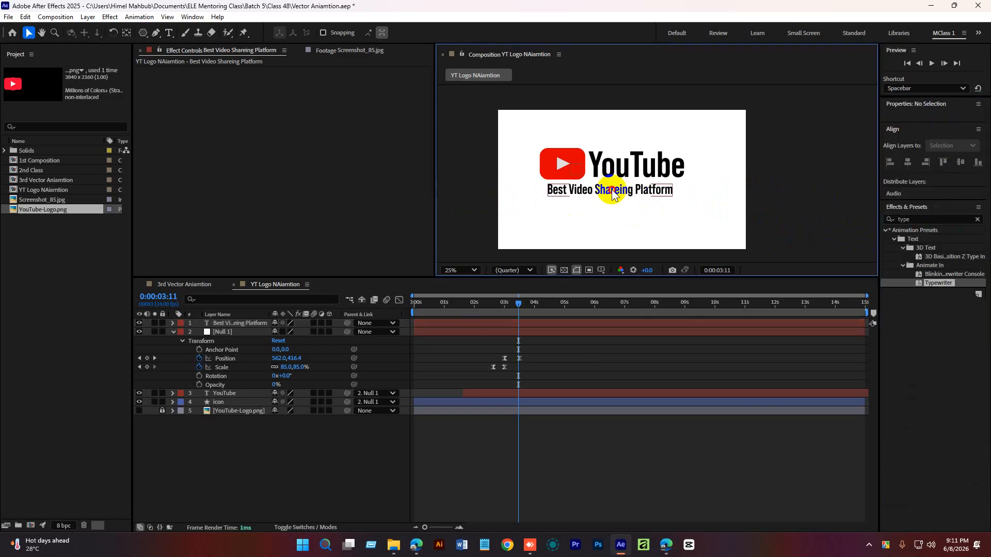
left_click_drag(623, 192, 631, 195)
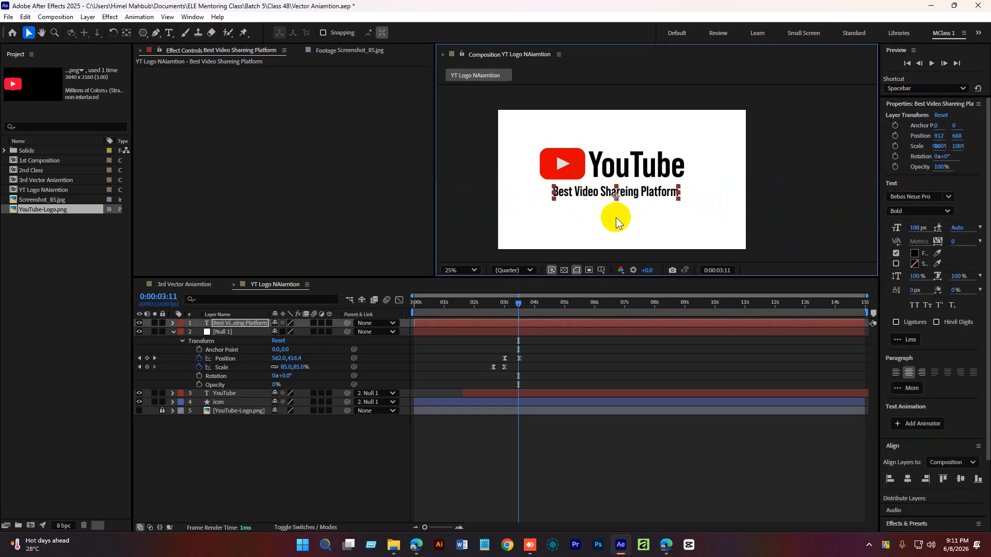
Shift the tagline layer in time so it starts at about 3 seconds.
left_click(580, 438)
left_click(487, 325)
left_click_drag(456, 326, 563, 327)
Preview the tagline appearing after the logo scales down.
left_click_drag(519, 304, 488, 306)
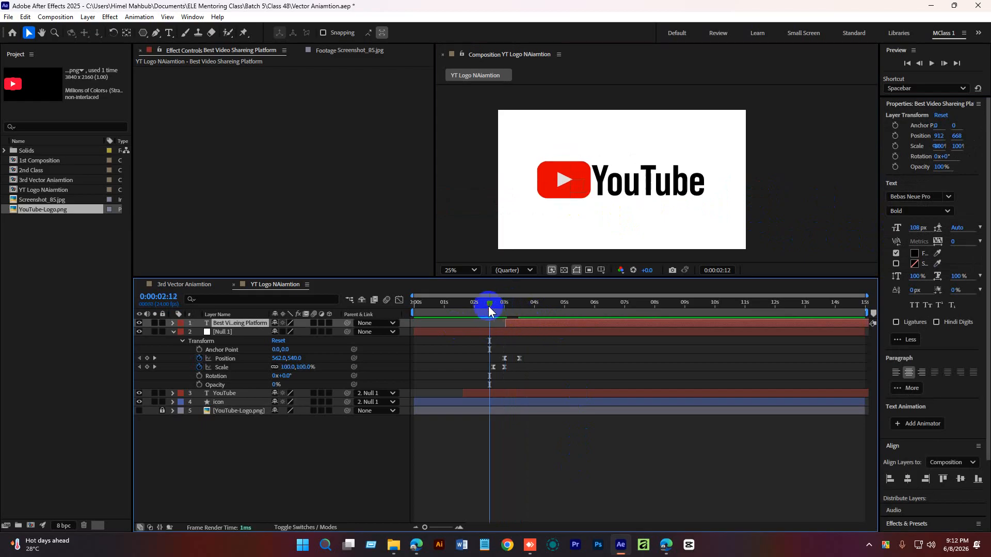
key("space")
key("space")
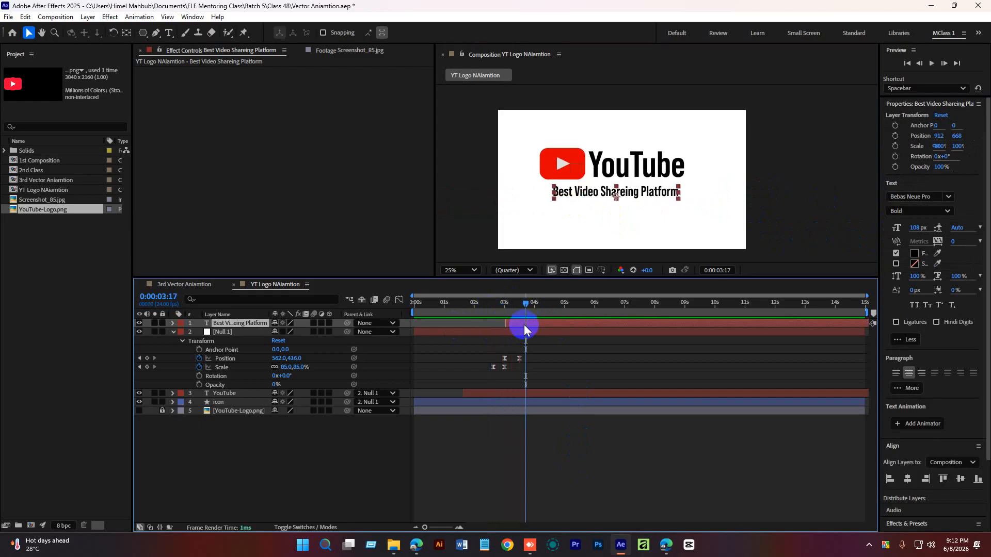
left_click_drag(528, 306, 496, 303)
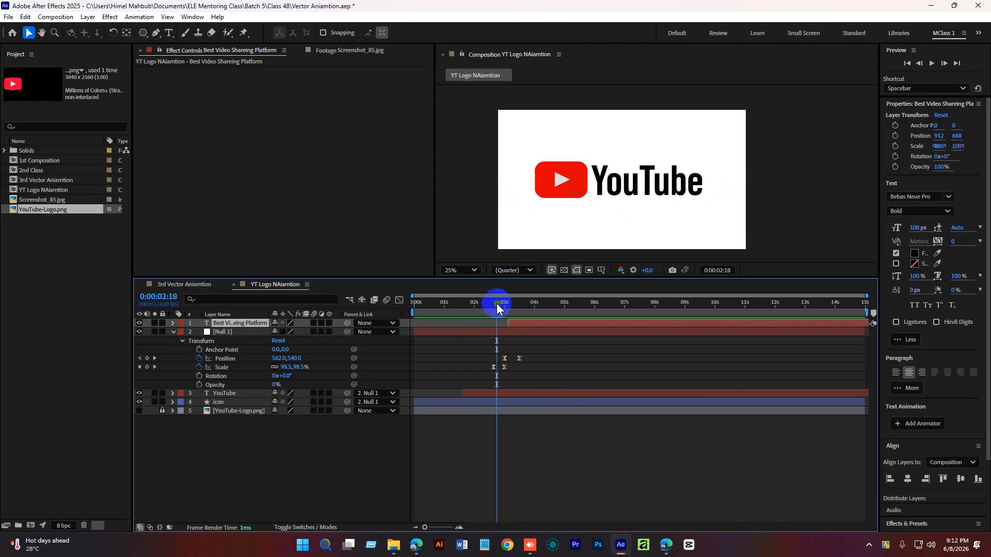
key("space")
key("space")
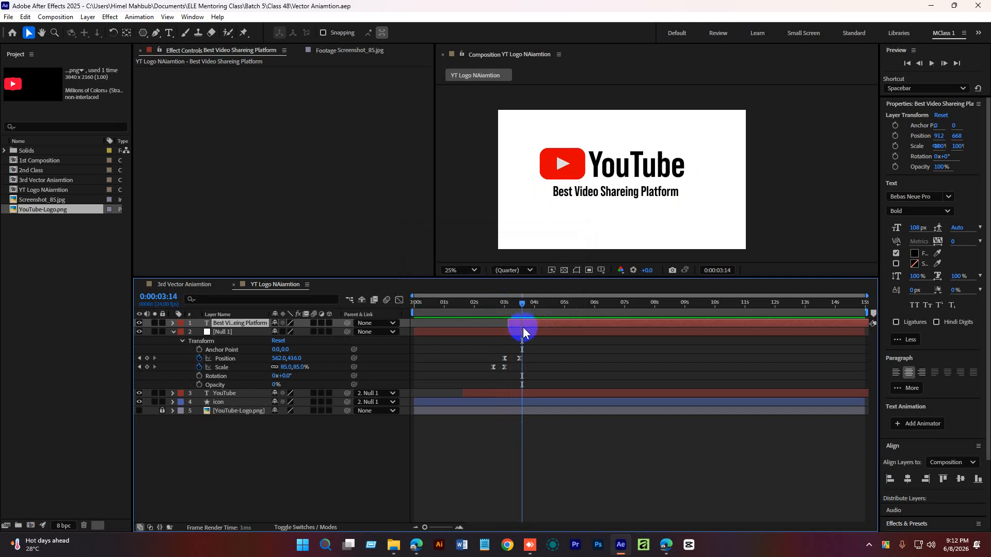
mouse_move(522, 304)
left_mouse_down()
mouse_move(505, 309)
mouse_move(526, 311)
left_mouse_up()
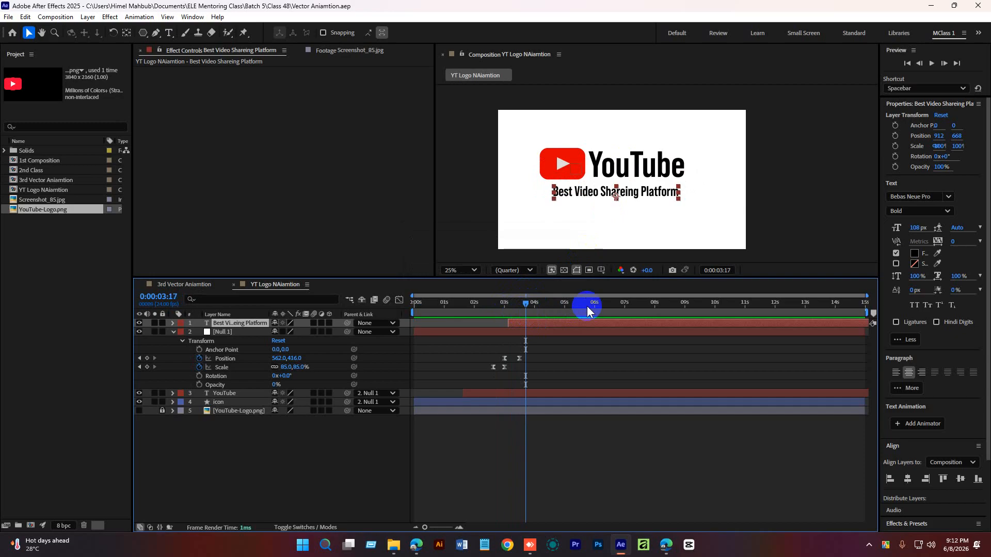
Fine-tune the tagline's position under the logo, nudging it down slightly.
scroll(622, 199, "up", 4)
left_click(557, 383)
scroll(600, 225, "down", 4)
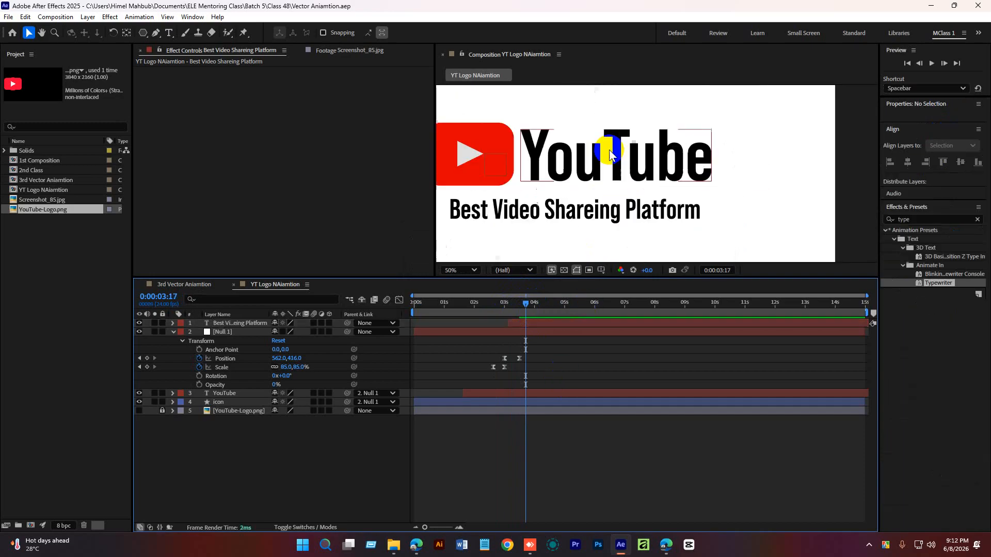
left_click(546, 322)
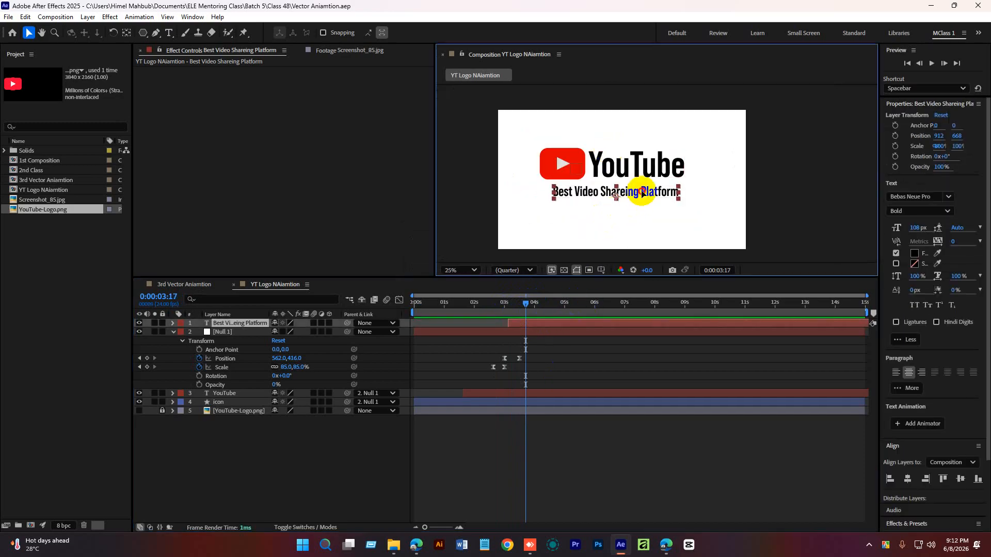
left_click_drag(644, 192, 644, 192)
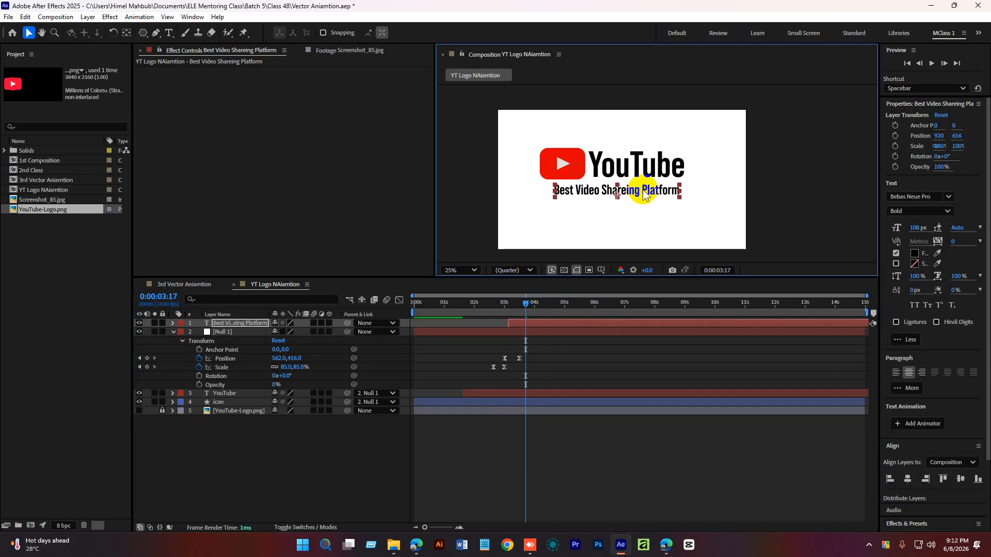
left_click(556, 365)
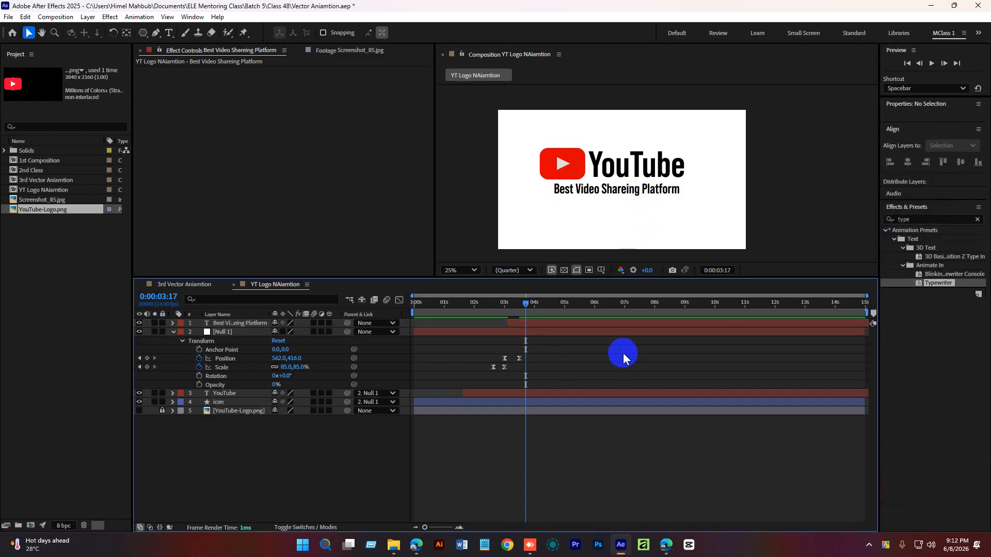
left_click(629, 193)
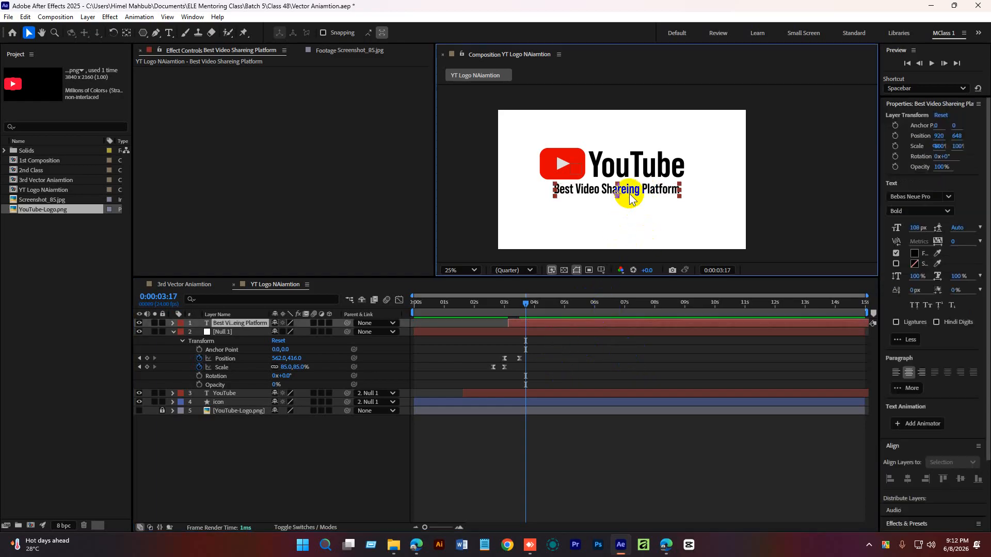
key("Down")
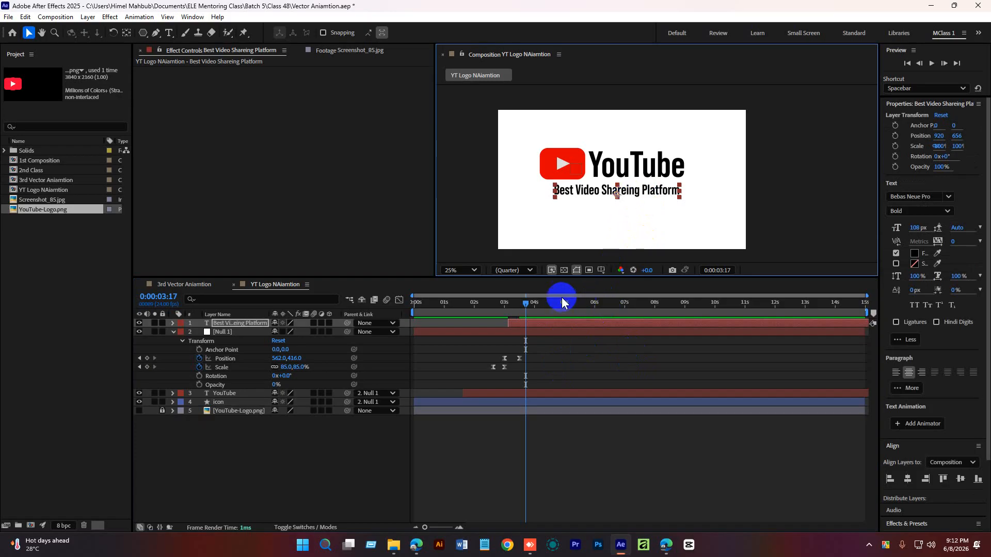
Preview the animation again around the tagline's entrance.
left_click_drag(521, 304, 485, 303)
key("space")
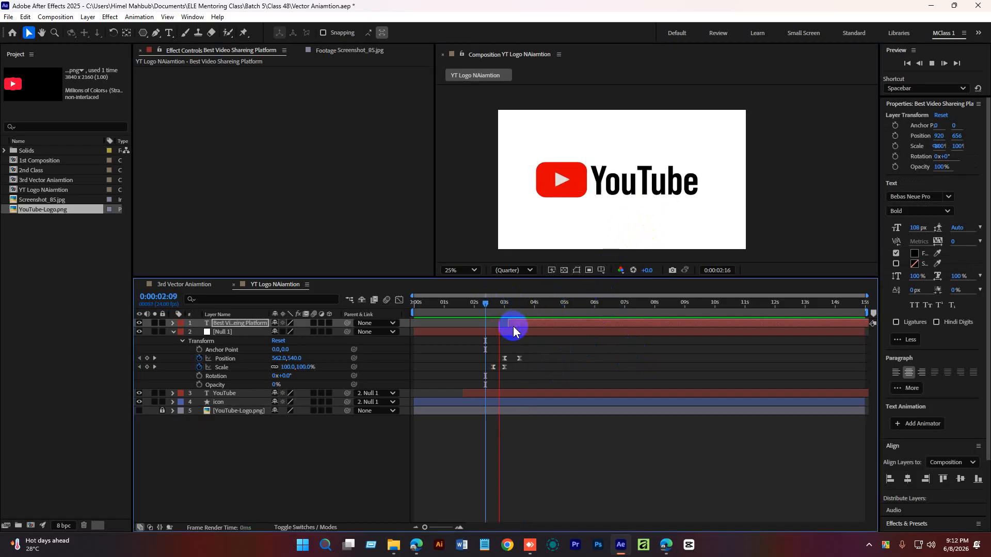
key("space")
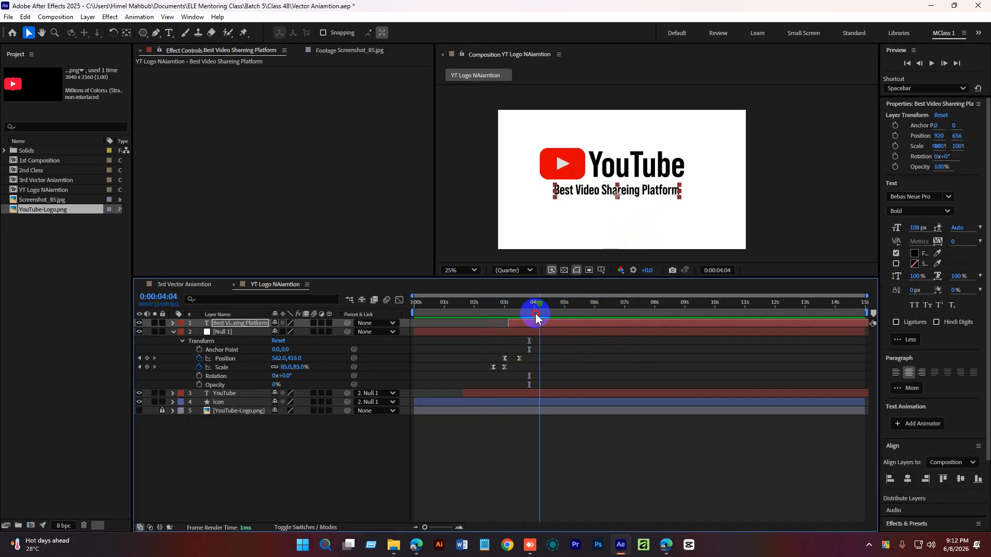
left_click_drag(531, 315, 527, 311)
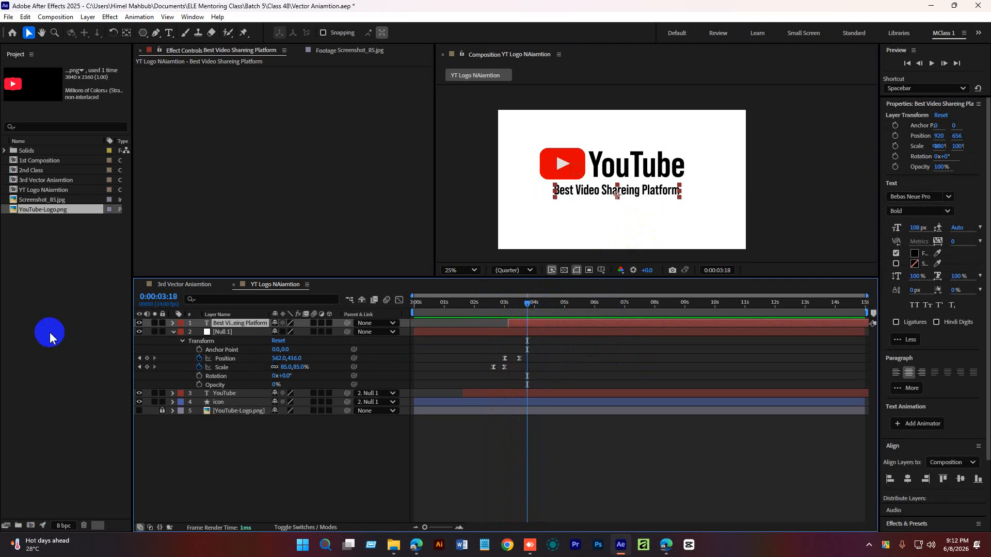
Set Position and Opacity keyframes on the tagline layer at 3:18, then move back to 3:03.
left_click(173, 332)
left_click(173, 323)
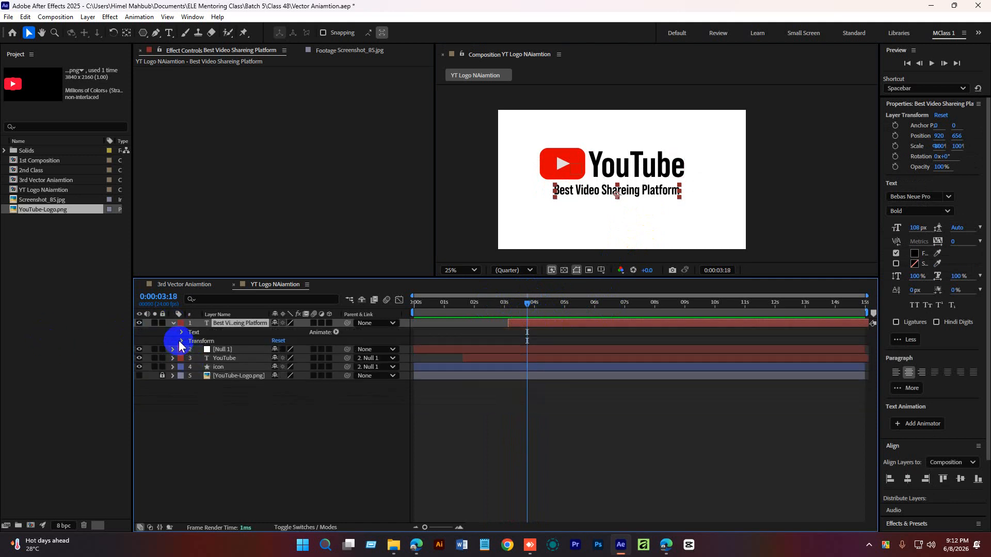
left_click(181, 341)
left_click(199, 385)
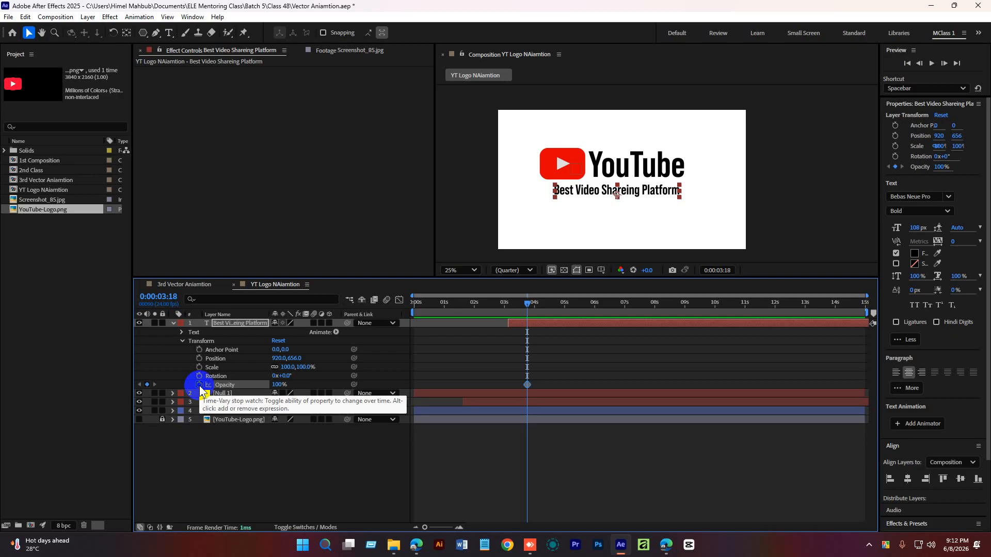
left_click(200, 358)
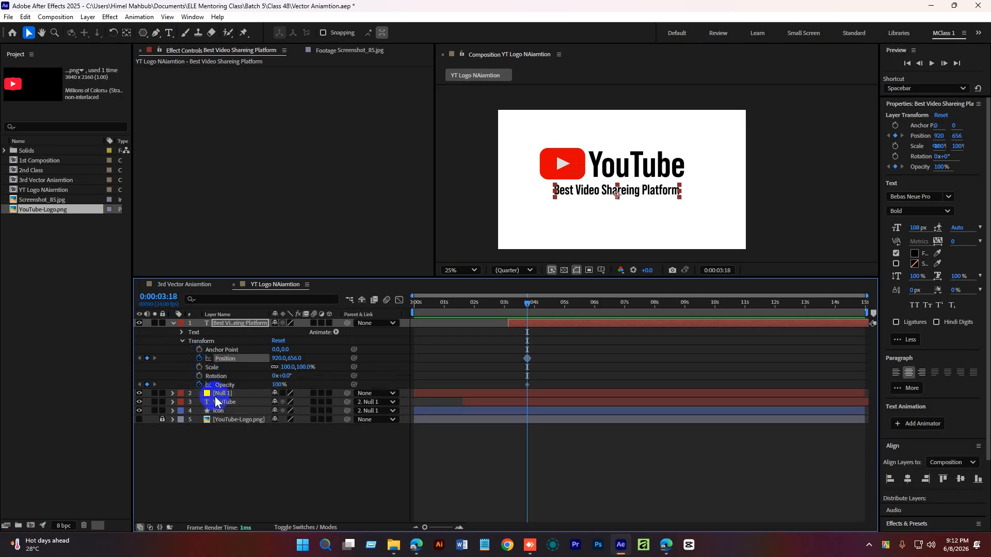
left_click(537, 320)
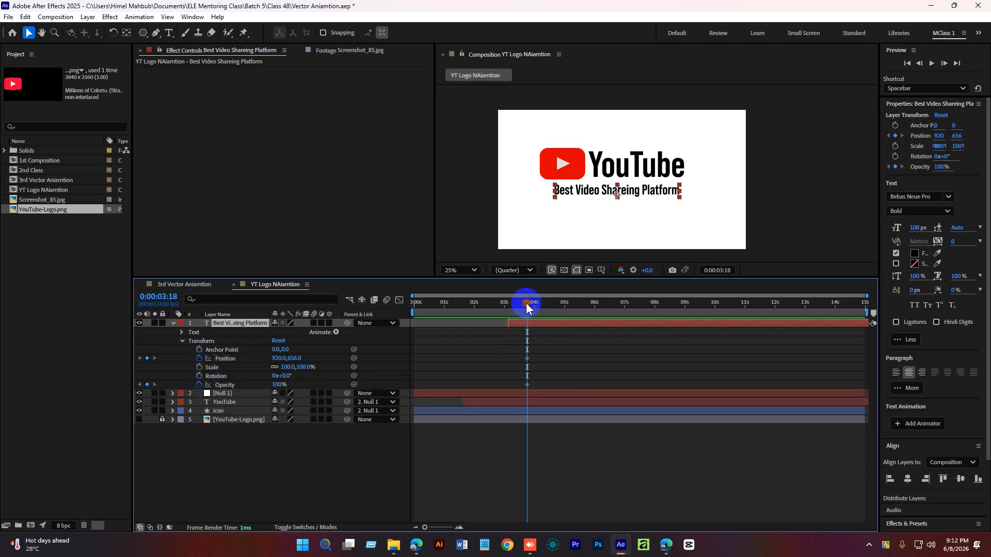
left_click_drag(526, 303, 507, 306)
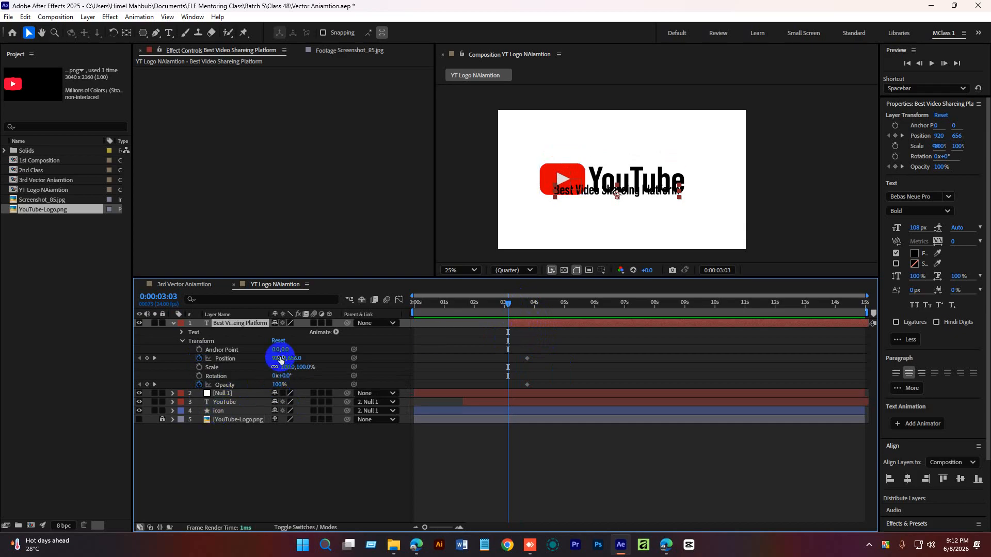
Set the tagline's Position to 920,604 and its Opacity to 0% at 3:03.
left_click_drag(280, 357, 284, 358)
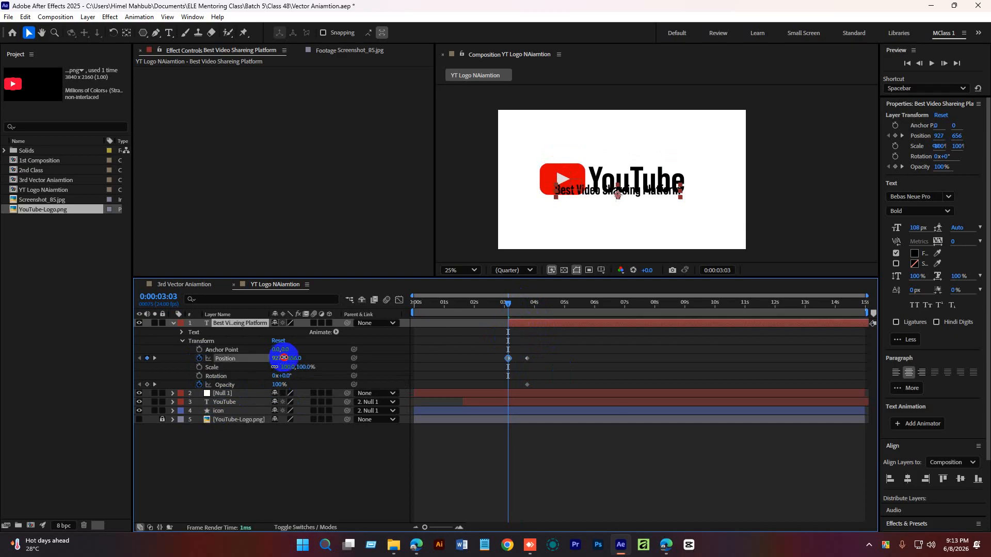
key("ctrl+z")
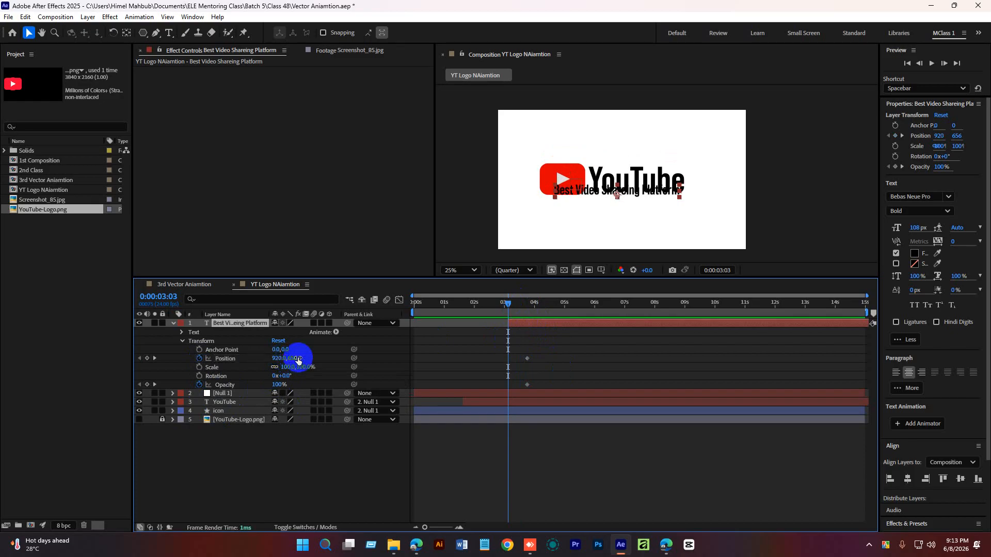
left_click_drag(298, 357, 254, 389)
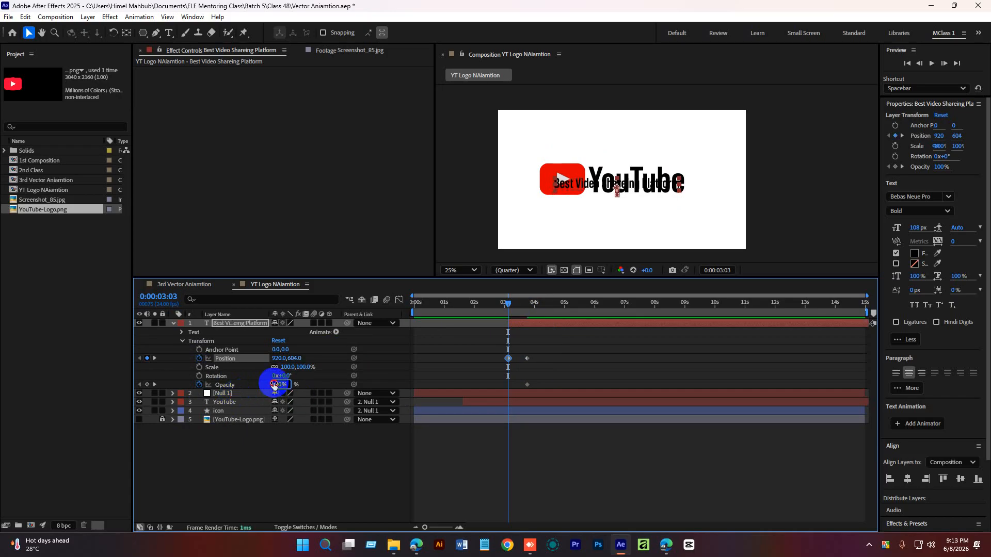
key("Return")
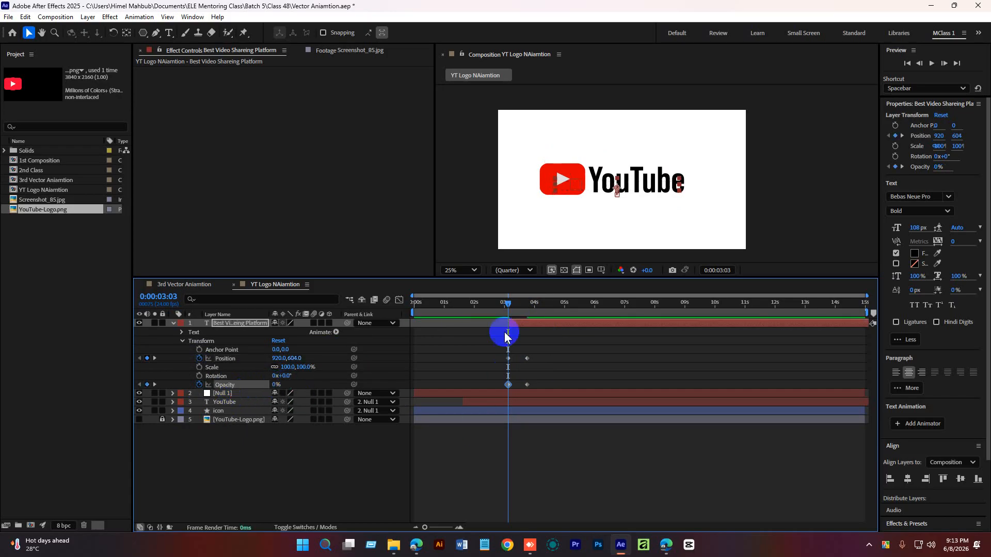
Preview the tagline fading and sliding in under the logo.
left_click_drag(507, 304, 493, 304)
left_click(564, 460)
key("space")
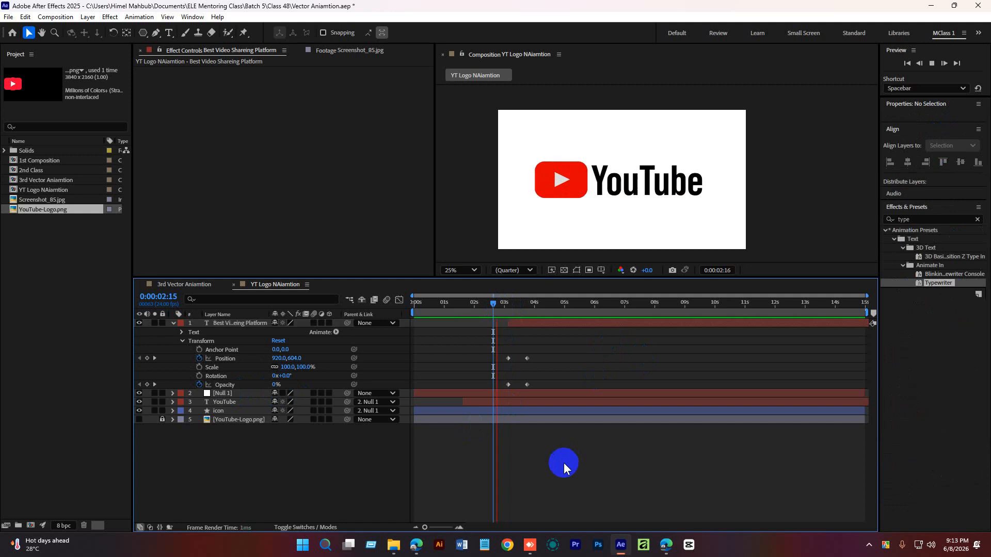
key("space")
left_click_drag(533, 304, 503, 308)
key("space")
key("space")
key("space")
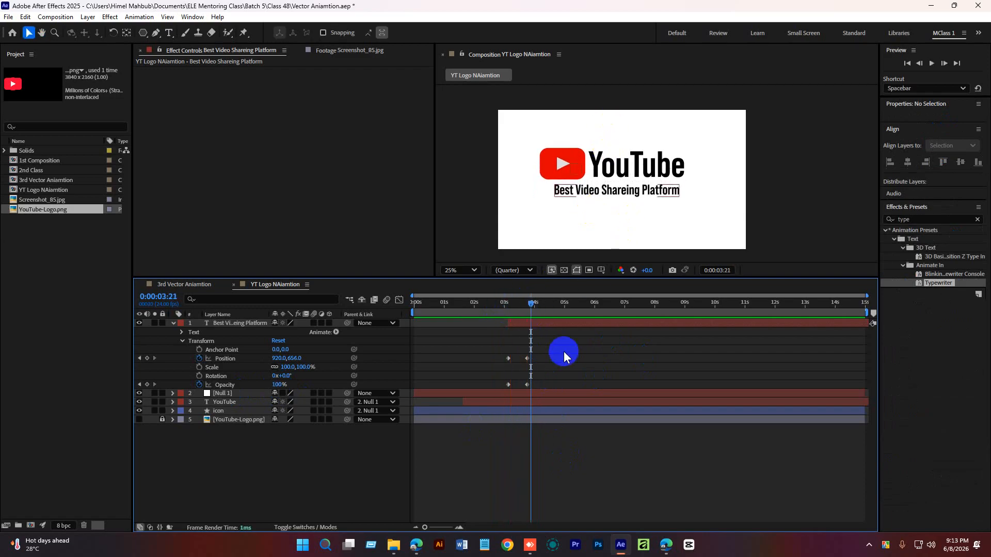
Apply Easy Ease to the tagline's Position and Opacity keyframes.
left_click_drag(564, 352, 500, 389)
right_click(507, 388)
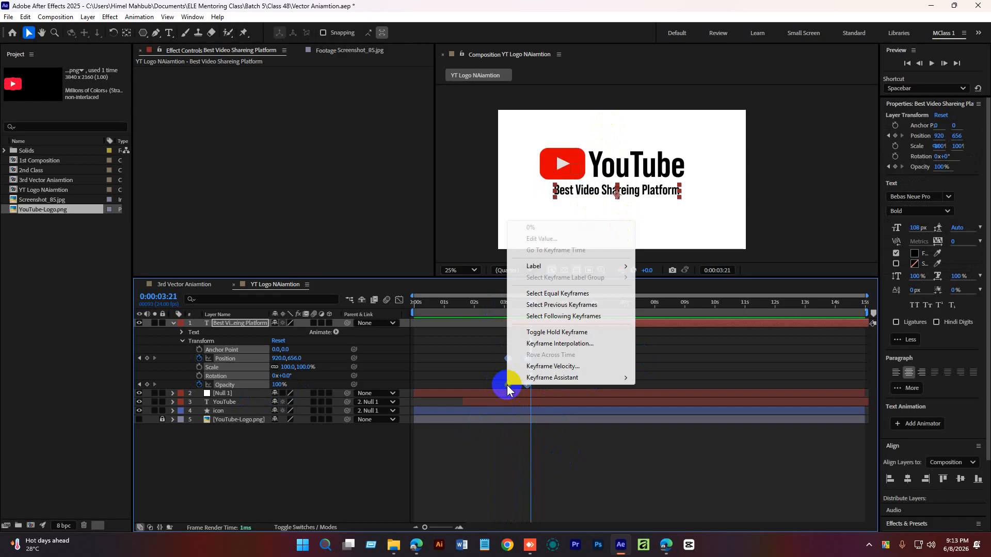
mouse_move(555, 377)
left_click(667, 409)
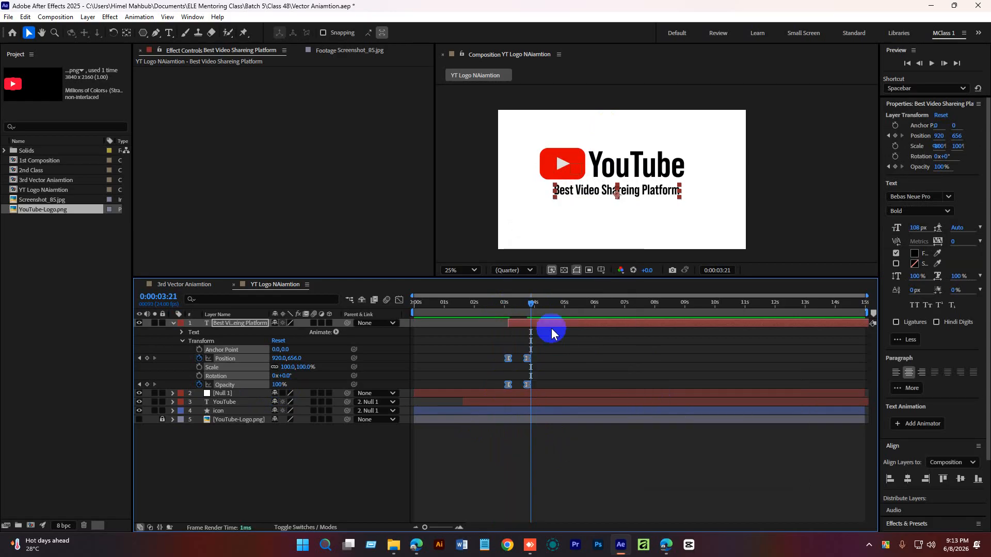
In the Graph Editor, pull the tagline keyframes' speed handles to about 74% influence for a sharper ease.
left_click_drag(521, 305, 515, 306)
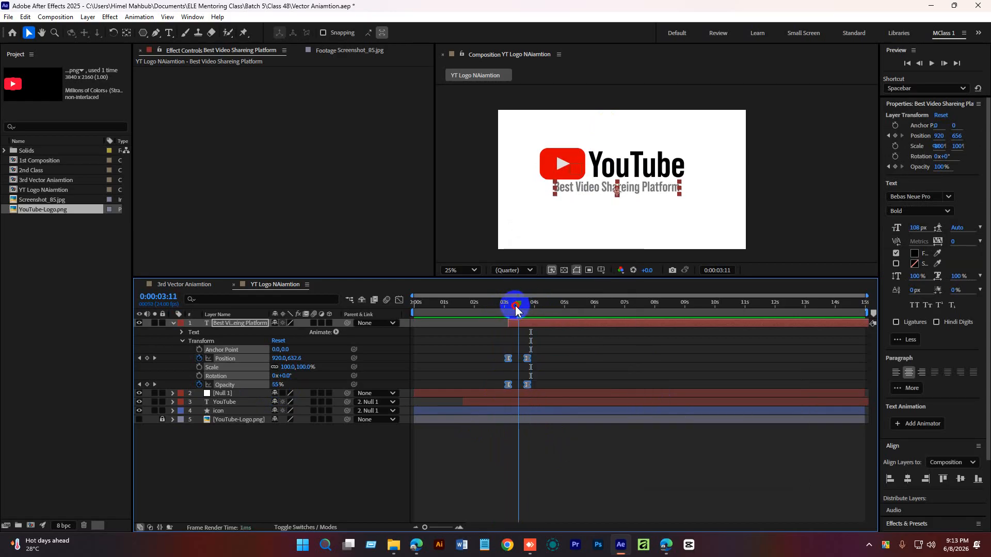
left_click(459, 527)
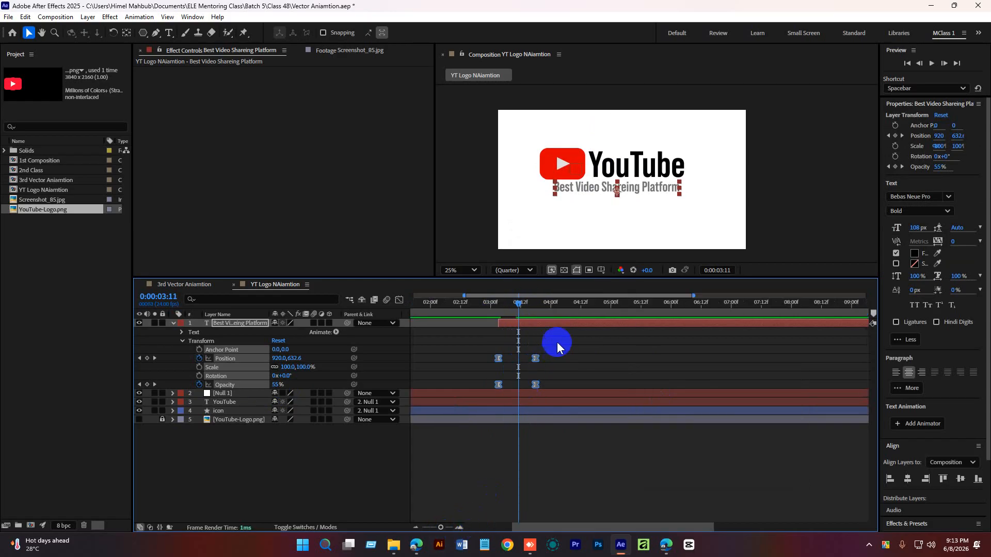
left_click(398, 300)
left_click(458, 528)
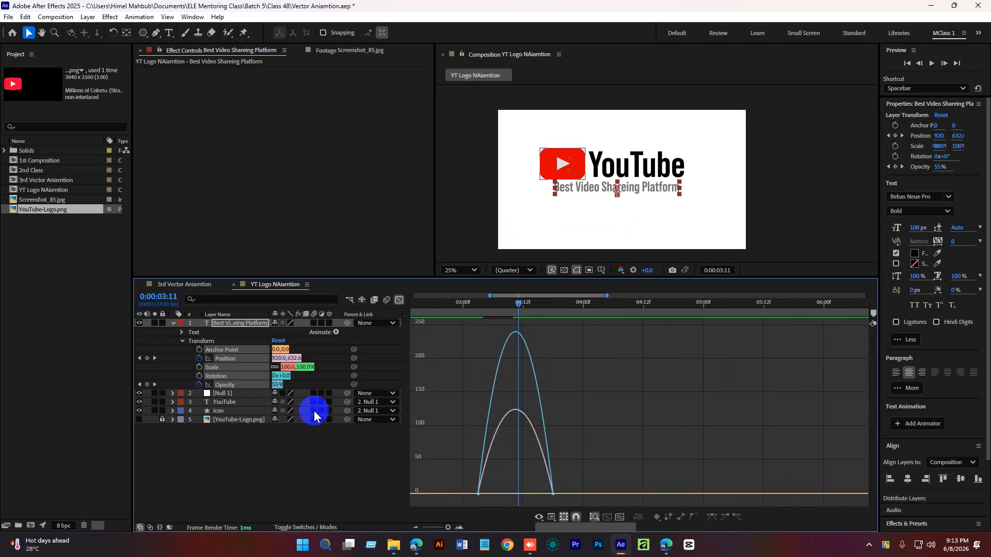
left_click_drag(451, 467, 502, 494)
left_click(458, 528)
left_click_drag(631, 477, 533, 497)
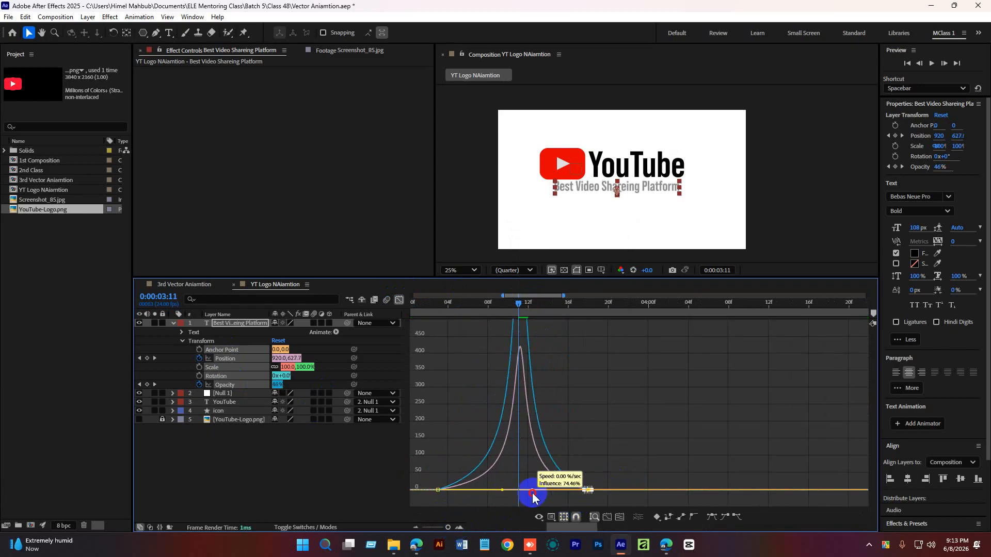
left_click(399, 300)
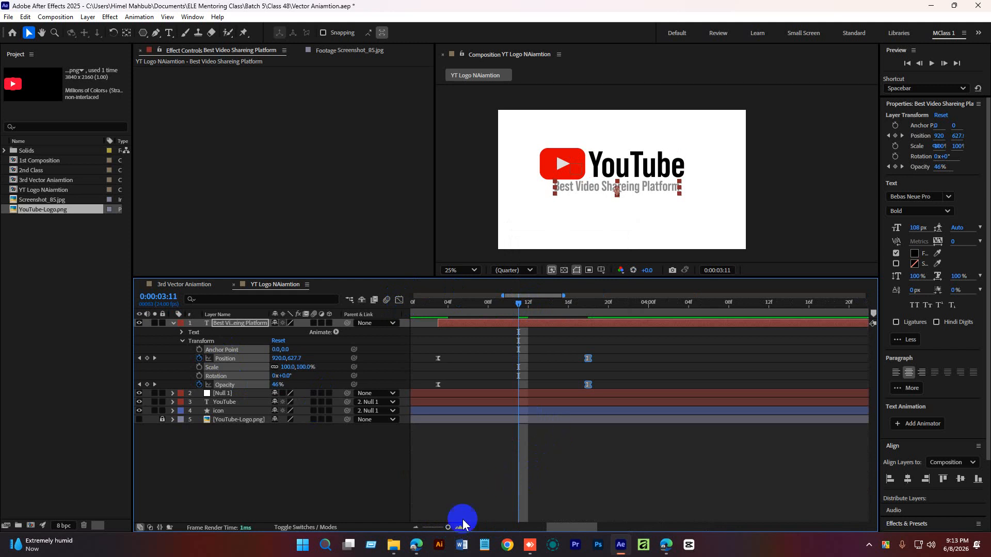
Deselect the keyframes and save the project.
left_click_drag(448, 528, 433, 527)
left_click(531, 487)
key("ctrl+s")
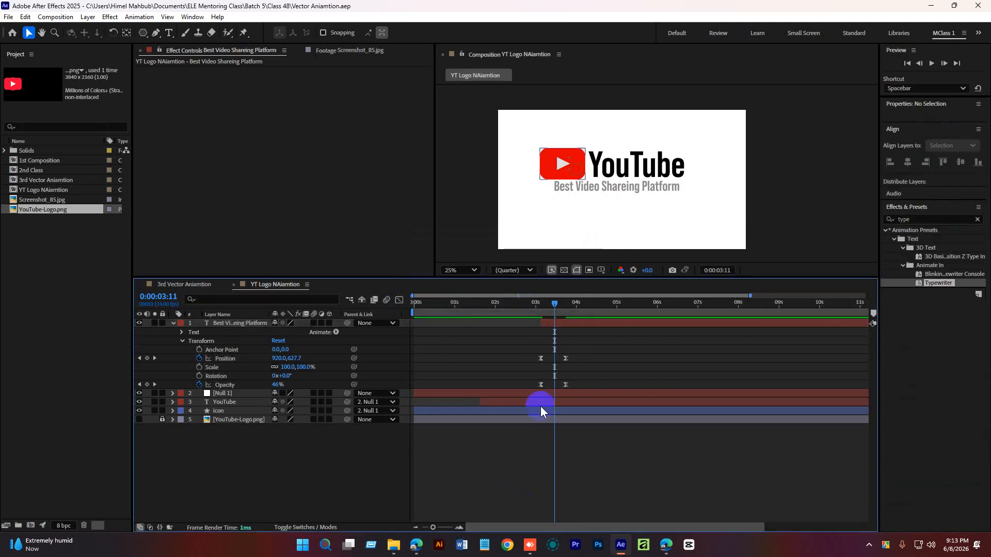
Preview the tagline's eased entrance around 3 seconds.
left_click_drag(555, 303, 503, 330)
key("space")
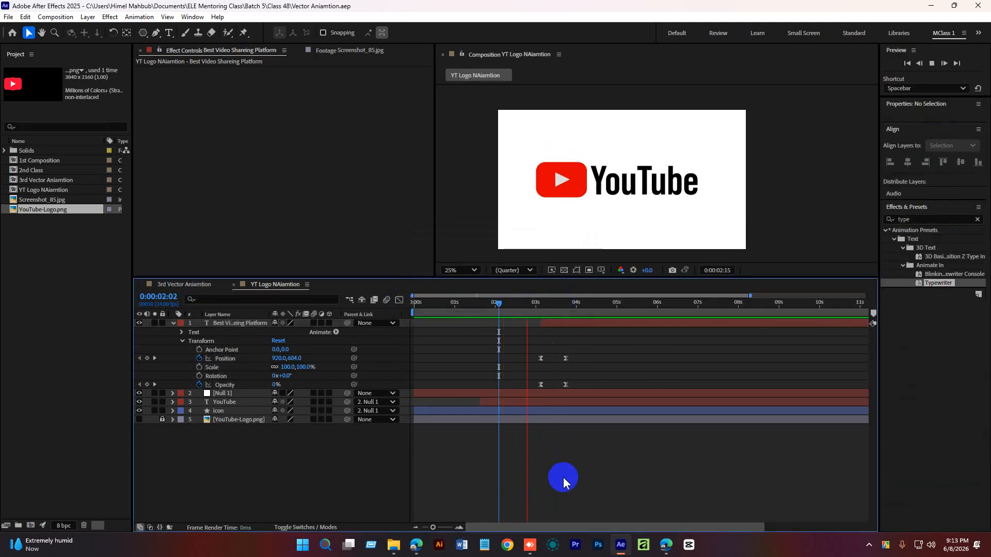
left_click_drag(580, 303, 538, 310)
left_click(563, 304)
key("space")
key("space")
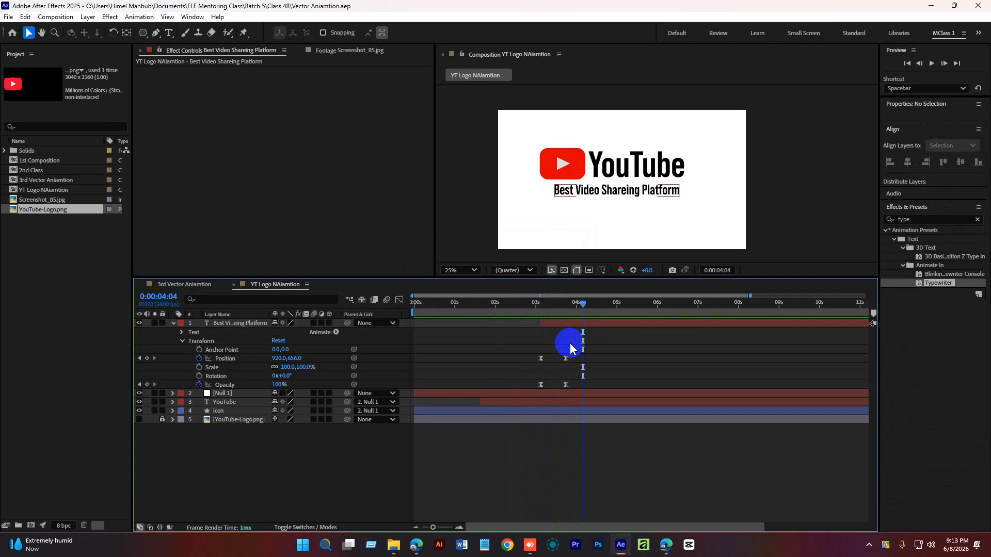
left_click_drag(563, 302, 537, 309)
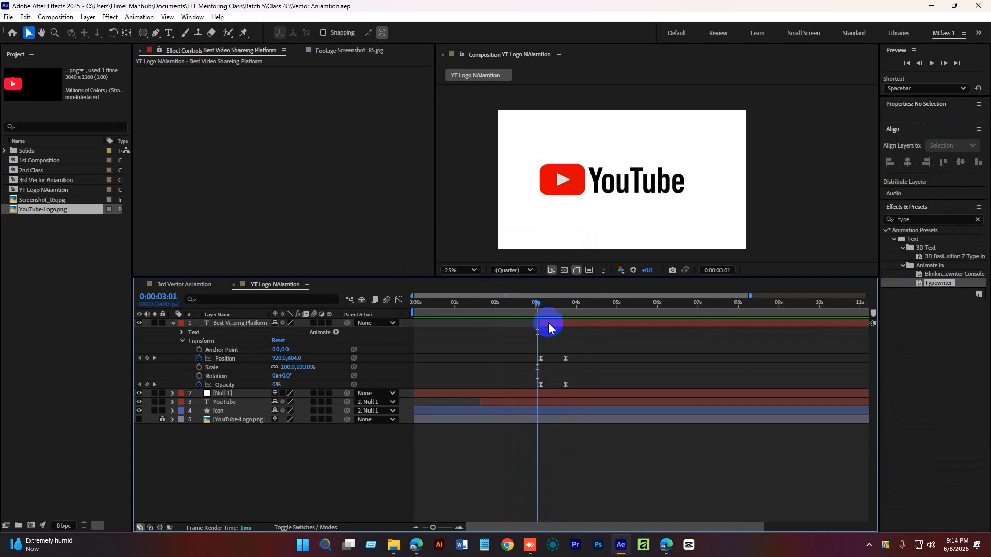
key("space")
key("space")
Reshape the tagline's speed curve in the Graph Editor by dragging both keyframes' influence handles.
left_click_drag(608, 344, 520, 395)
left_click(399, 300)
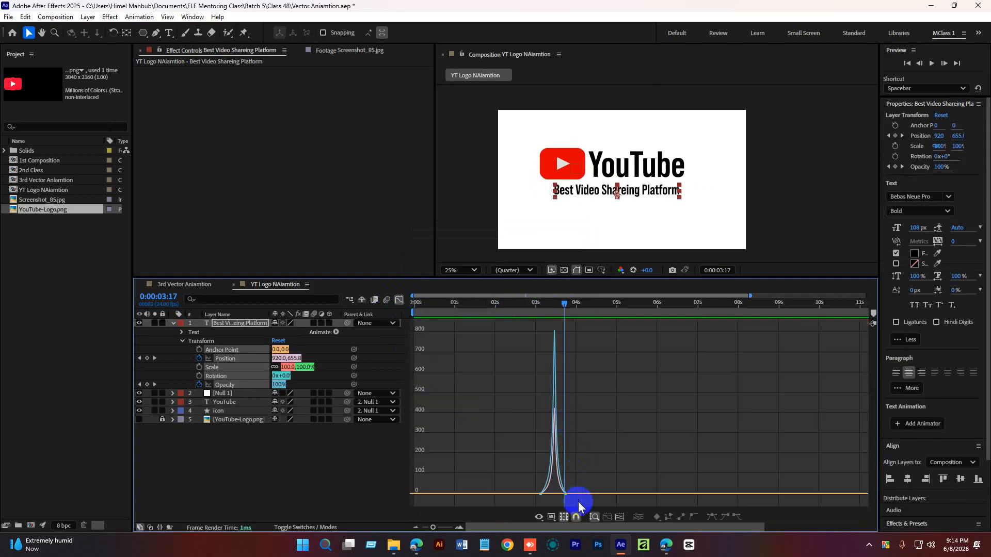
left_click(459, 527)
left_click(459, 528)
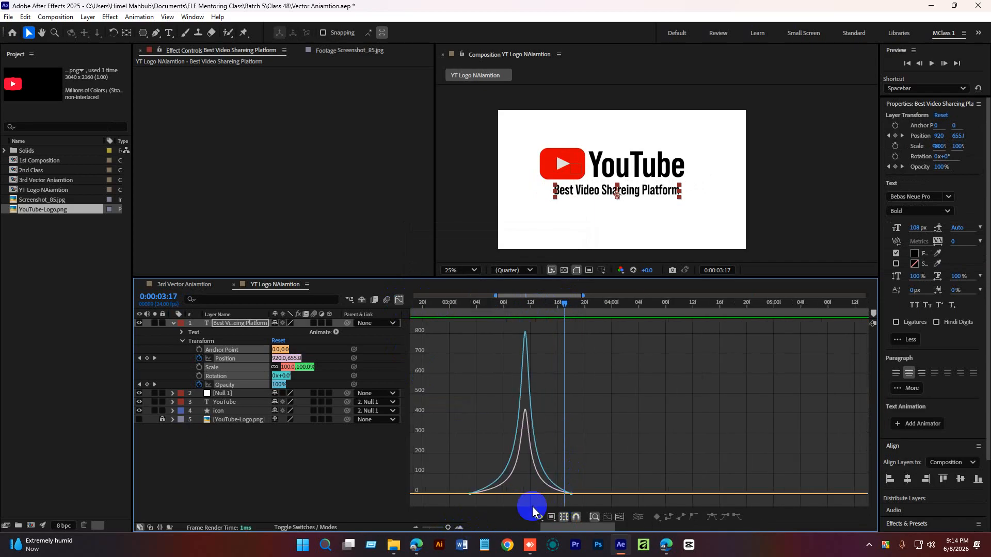
left_click_drag(557, 501, 541, 493)
left_click_drag(461, 471, 509, 491)
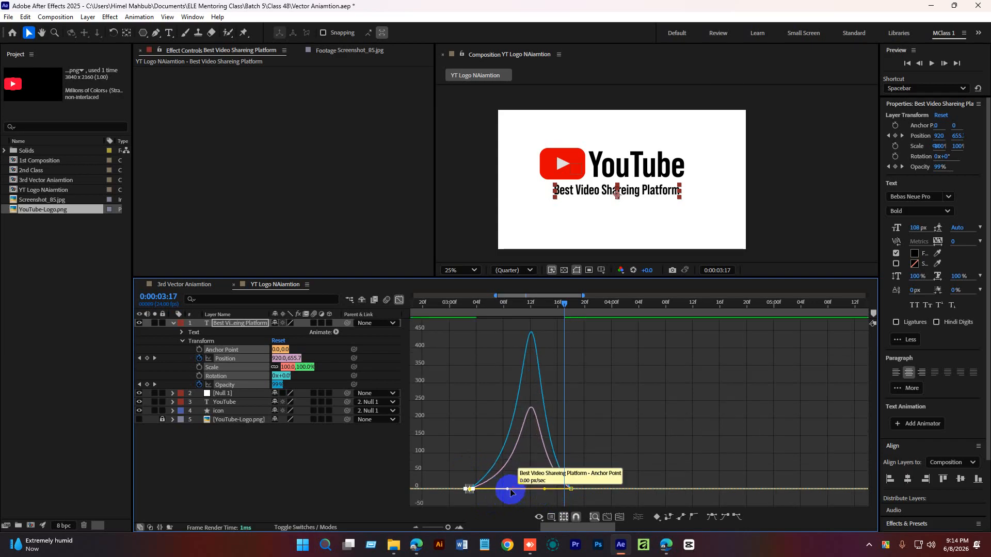
left_click_drag(589, 476, 555, 493)
left_click_drag(454, 468, 514, 509)
left_click(399, 300)
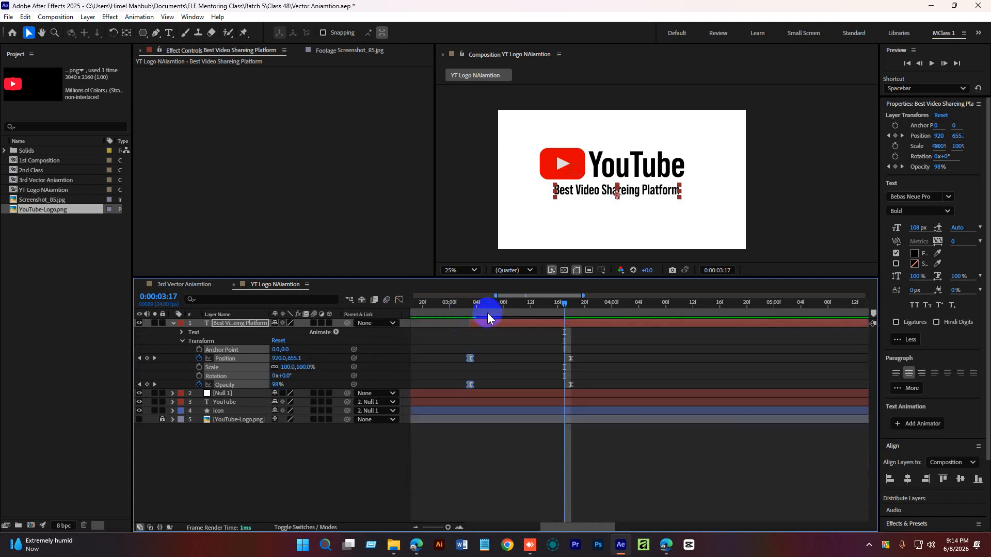
Preview the tagline's entrance with the reshaped speed curve.
left_click_drag(476, 303, 449, 304)
key("space")
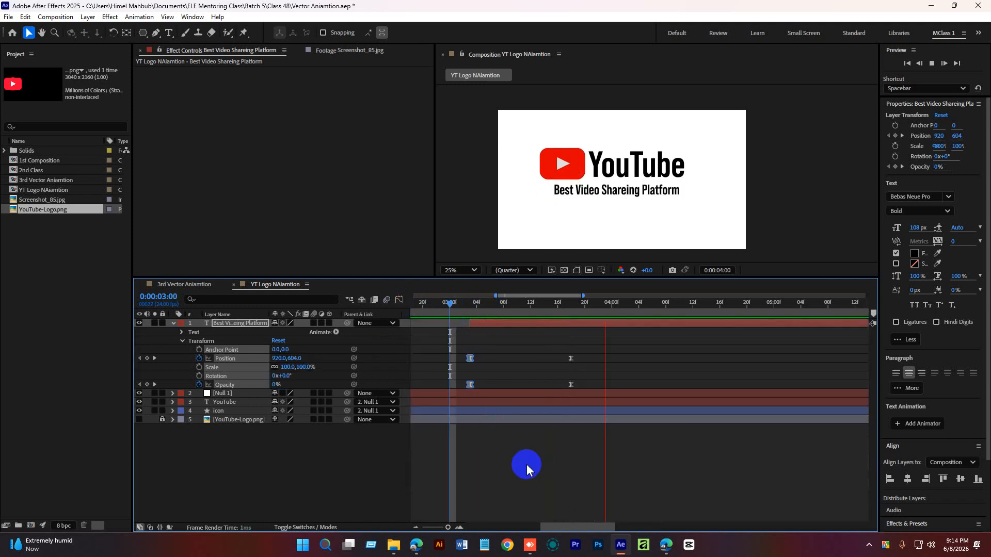
key("space")
Drag the speed curve handles again so the tagline's motion peaks early and settles slowly.
left_click(398, 299)
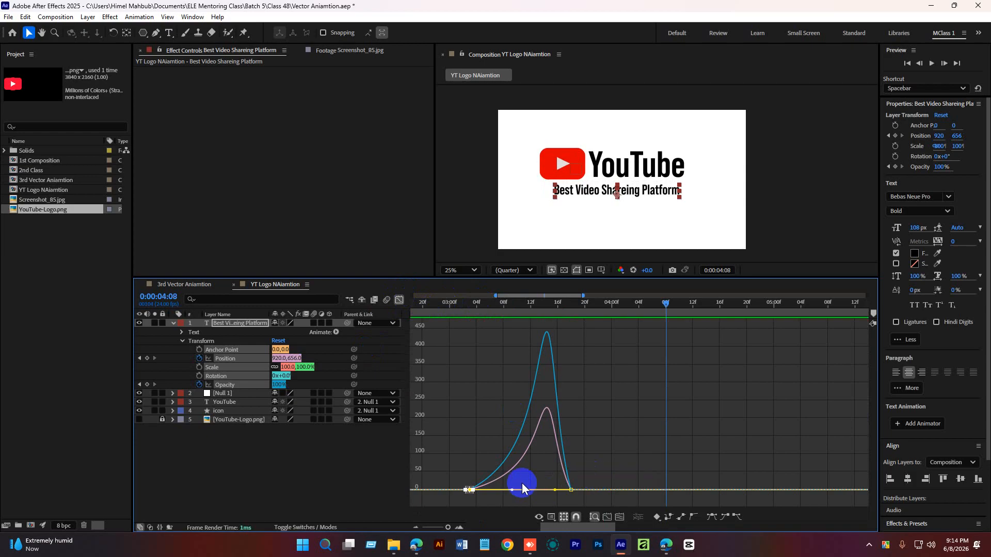
left_click_drag(457, 466, 482, 491)
left_click_drag(559, 492, 515, 494)
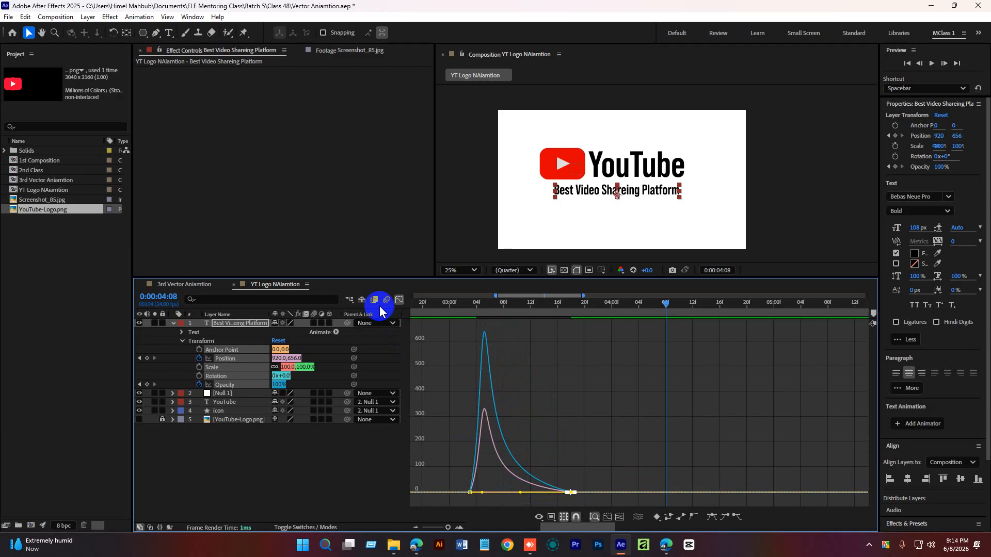
Preview the tagline's entrance again from just before 3 seconds.
left_click_drag(478, 311, 451, 311)
key("space")
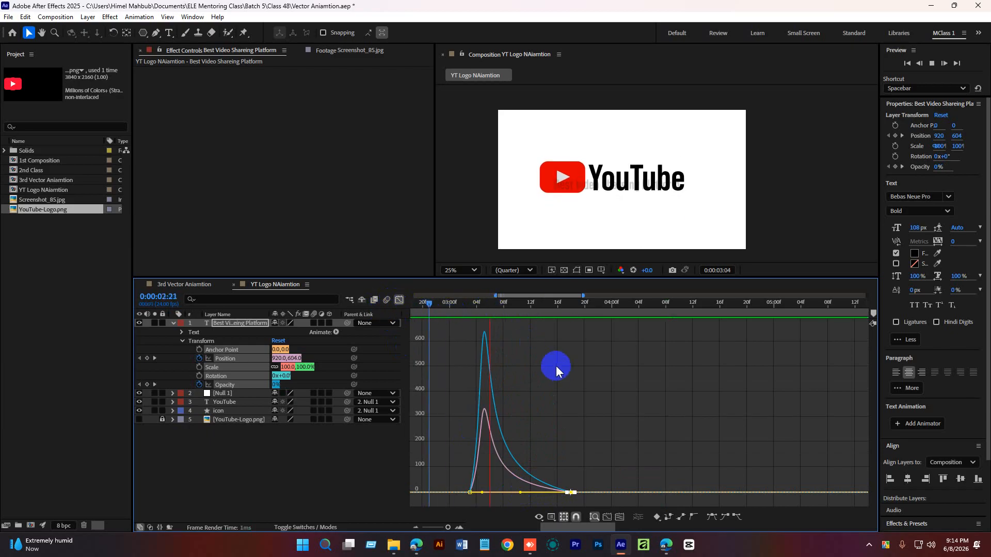
key("space")
left_click_drag(475, 304, 458, 316)
key("space")
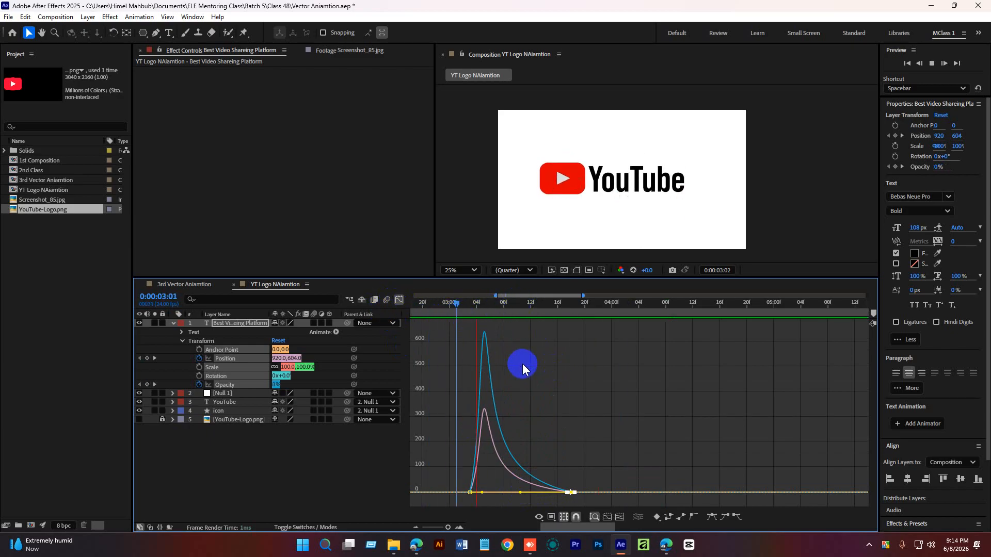
Shift the tagline's first Opacity keyframe later, to about 3:05.
left_click(324, 472)
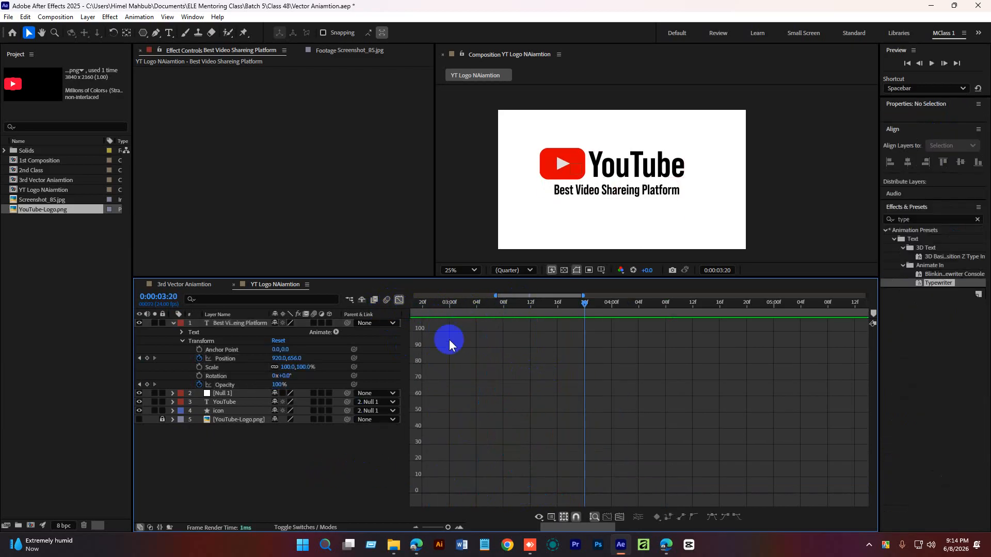
left_click(399, 300)
mouse_move(502, 309)
left_mouse_down()
mouse_move(487, 305)
mouse_move(504, 305)
left_mouse_up()
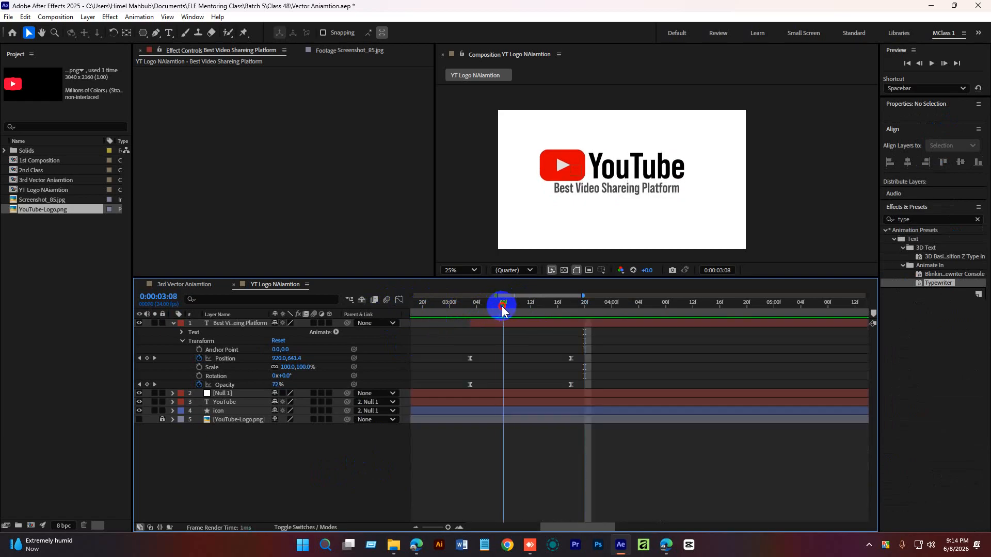
left_click_drag(470, 384, 503, 385)
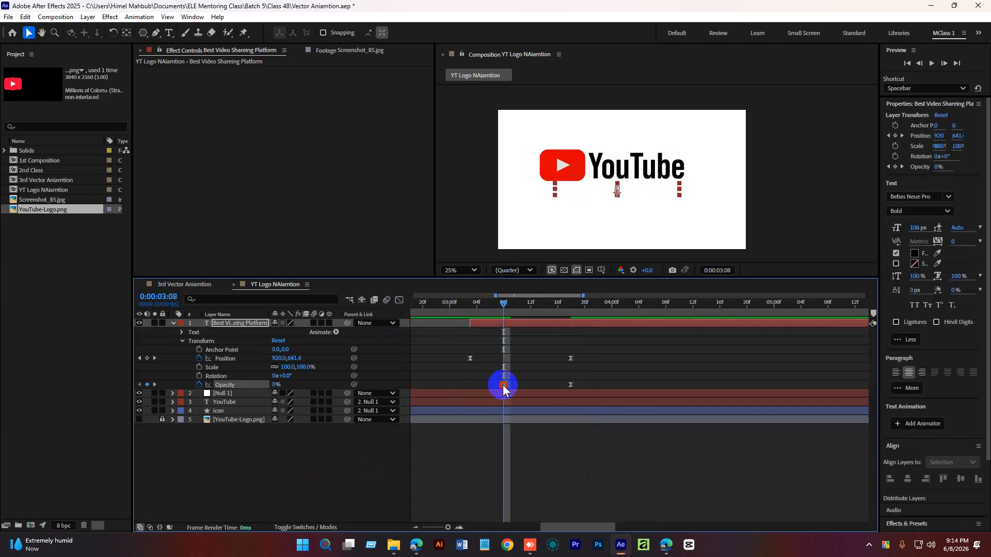
key("space")
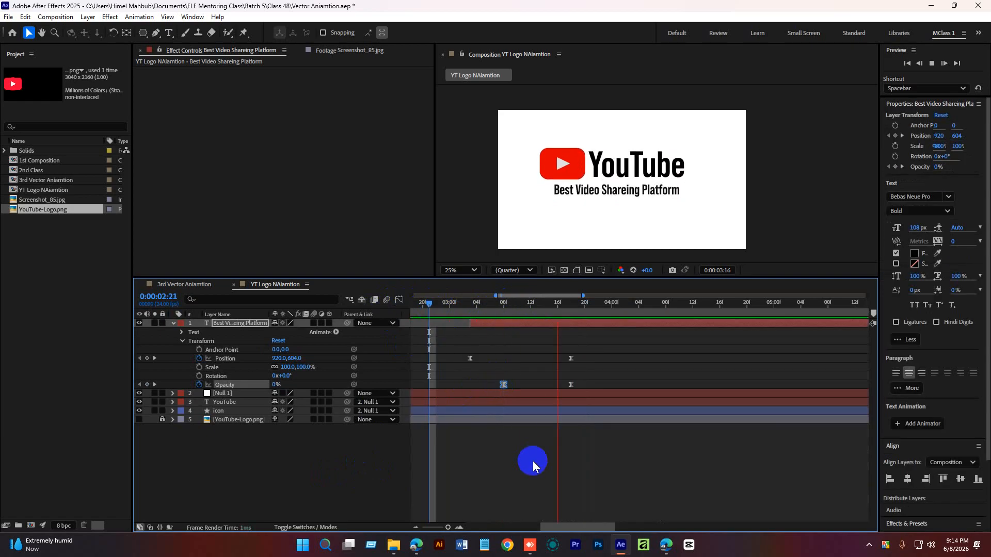
left_click_drag(503, 385, 483, 385)
Preview the tagline fade with the delayed opacity start.
left_click_drag(502, 304, 463, 305)
key("space")
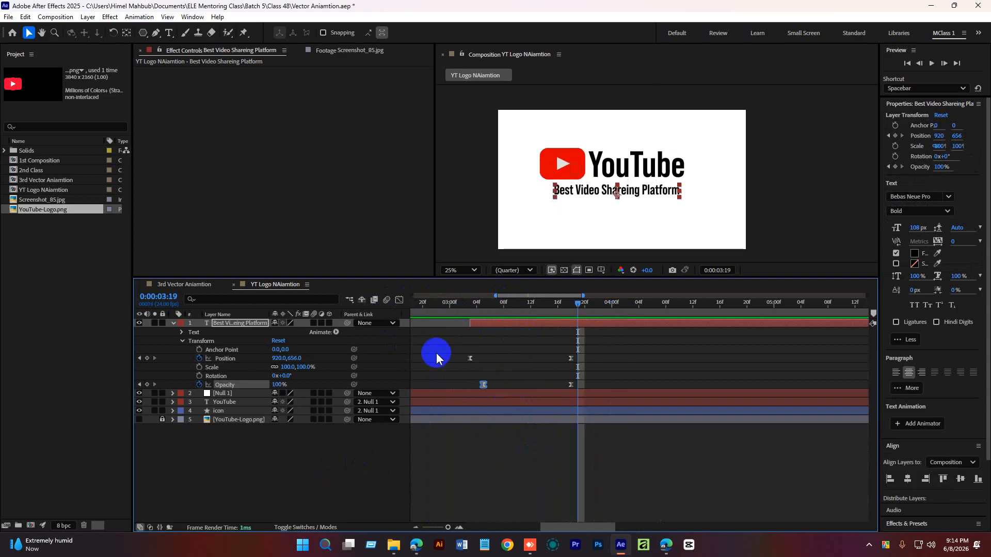
Collapse the layer properties, return to the start of the timeline and save the project.
left_click(480, 435)
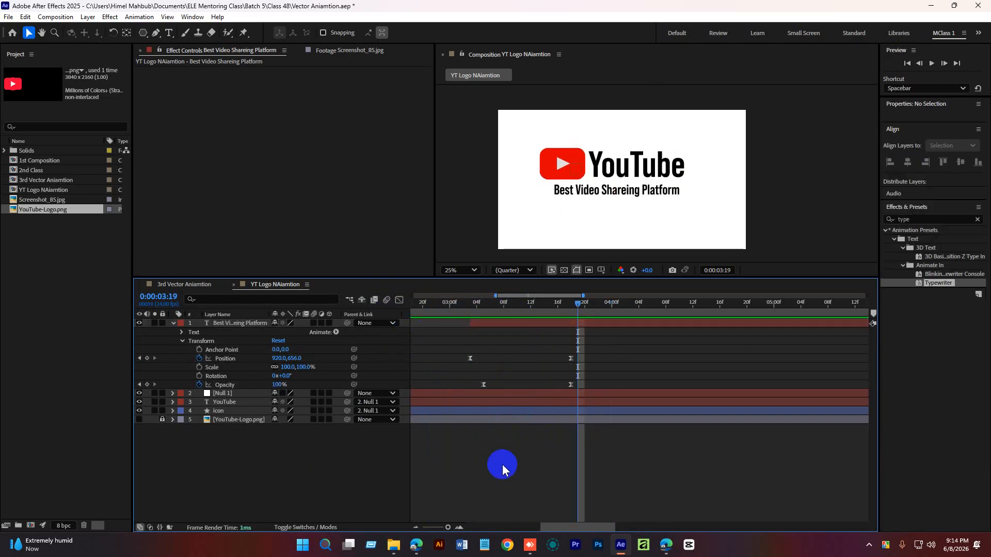
key("u")
key("u")
key("u")
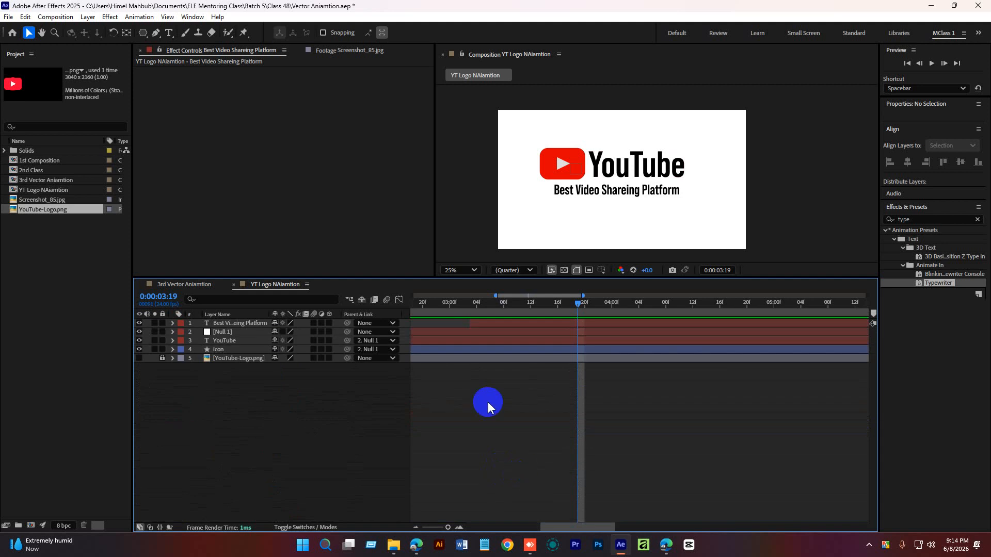
left_click_drag(457, 304, 334, 322)
key("ctrl+s")
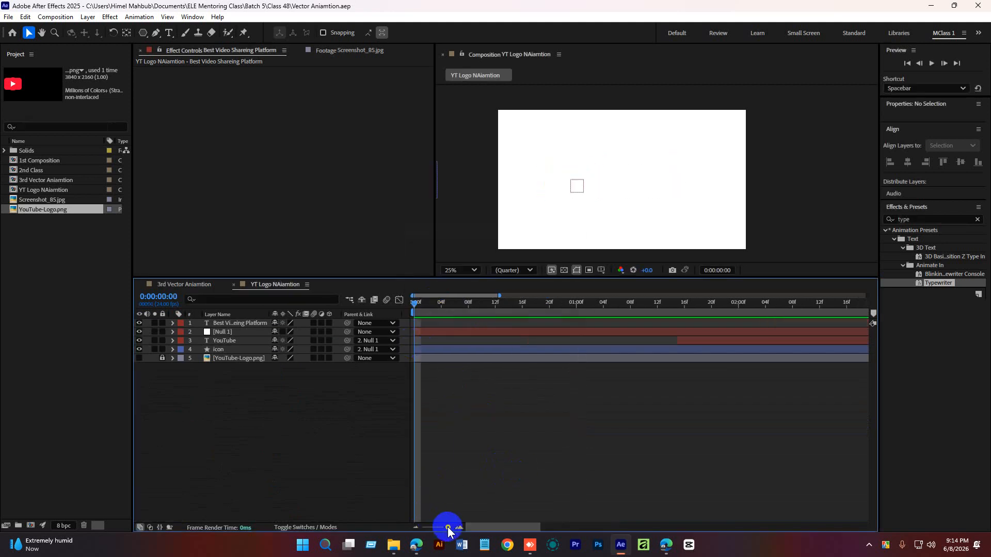
left_click_drag(448, 527, 425, 528)
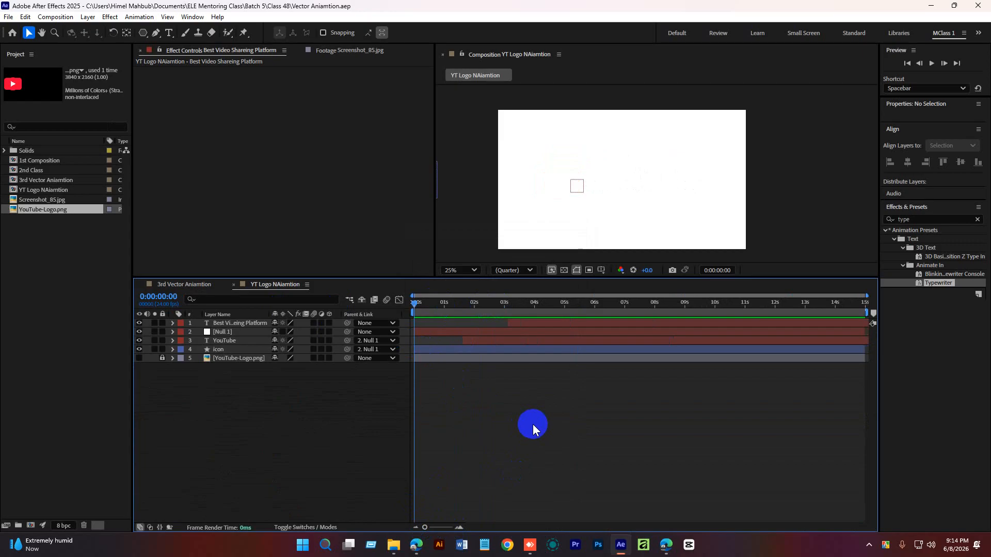
Play and scrub the composition repeatedly to review the logo and tagline timing.
key("space")
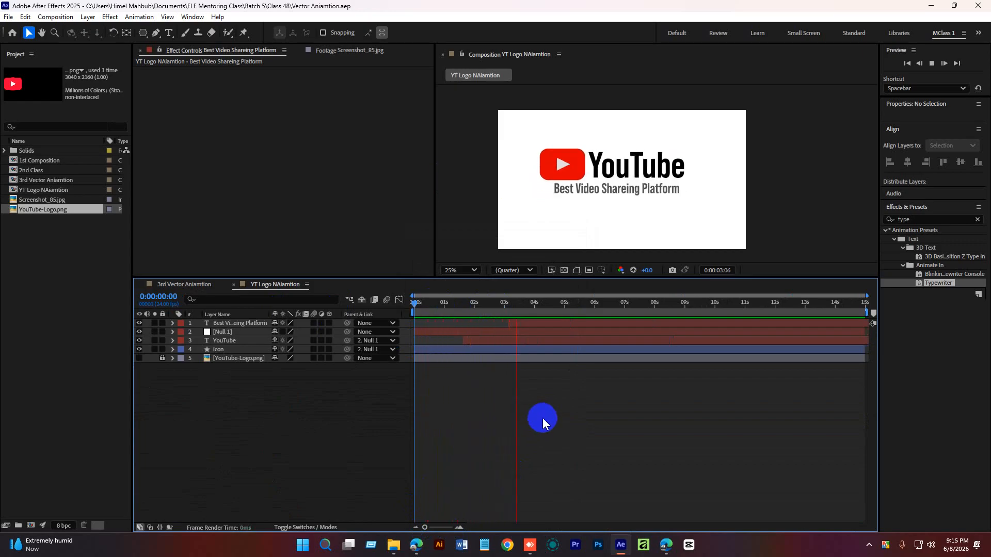
key("space")
left_click_drag(537, 312, 401, 365)
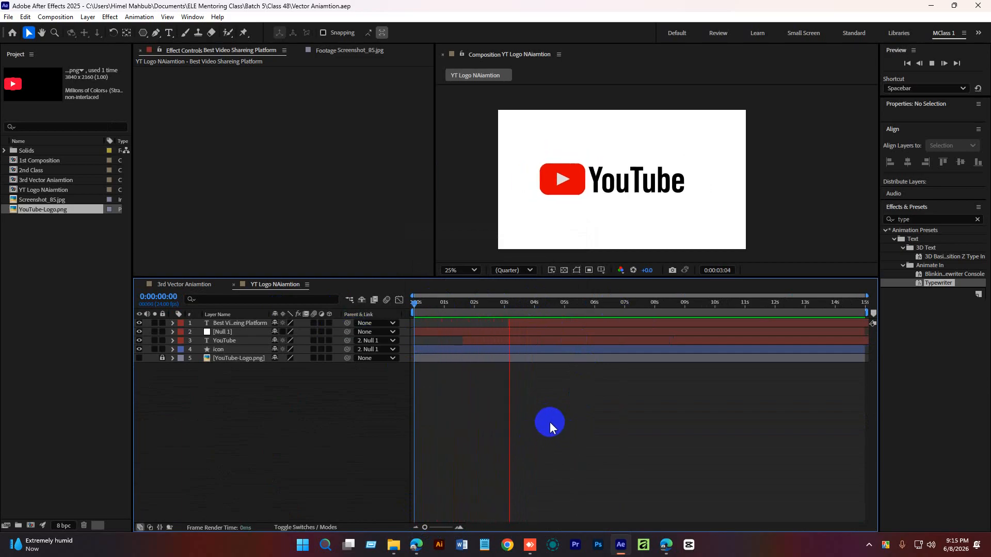
key("space")
left_click_drag(536, 304, 407, 326)
key("space")
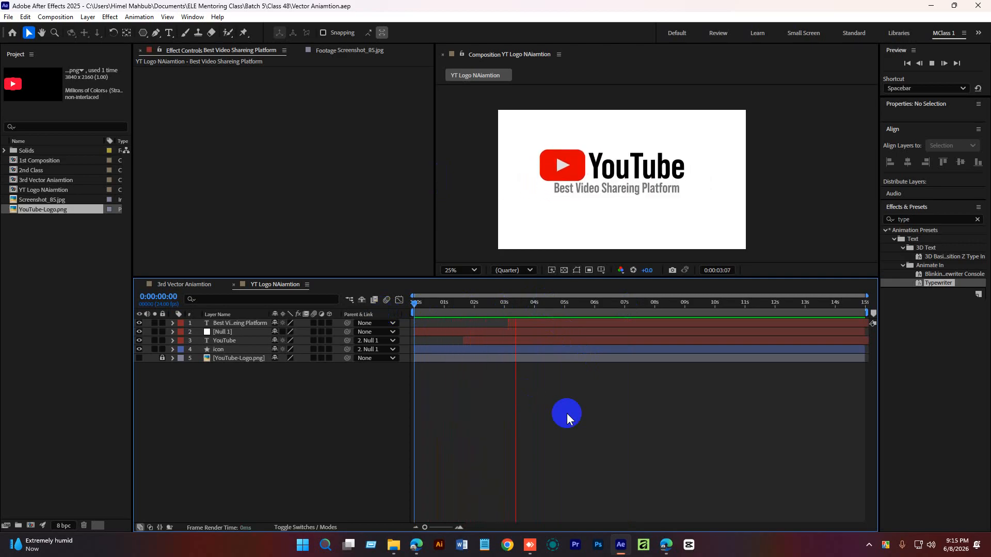
key("space")
left_click(537, 302)
left_click_drag(537, 303, 536, 310)
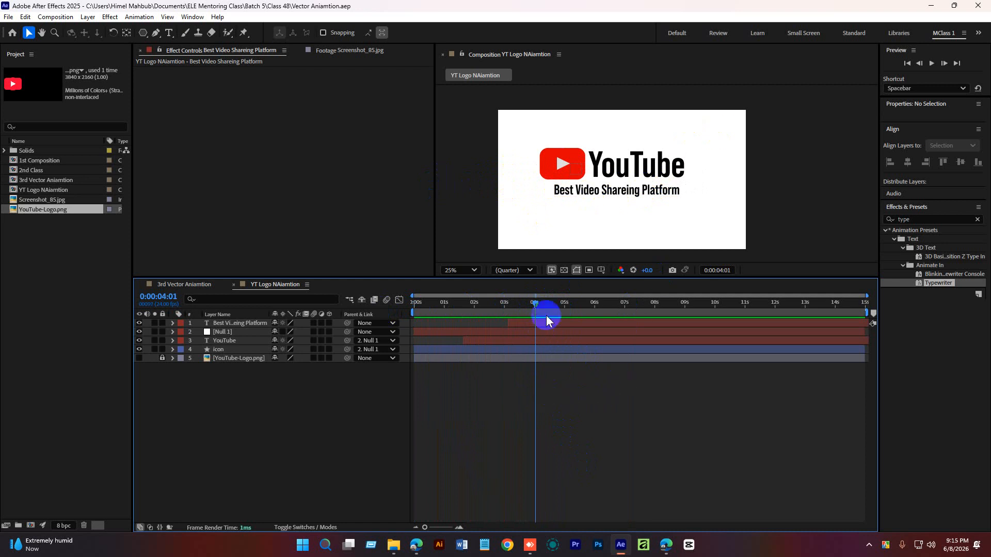
key("Home")
left_click(554, 393)
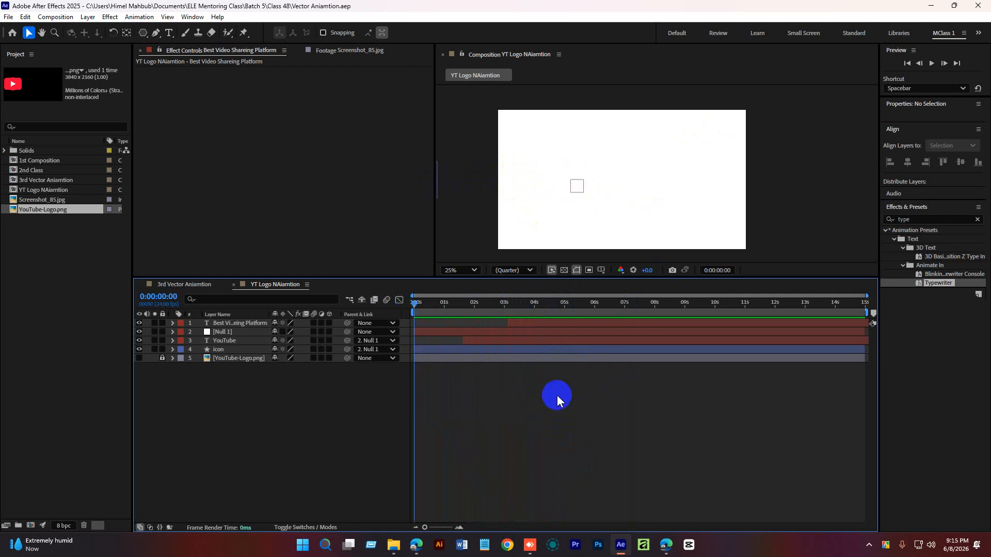
key("space")
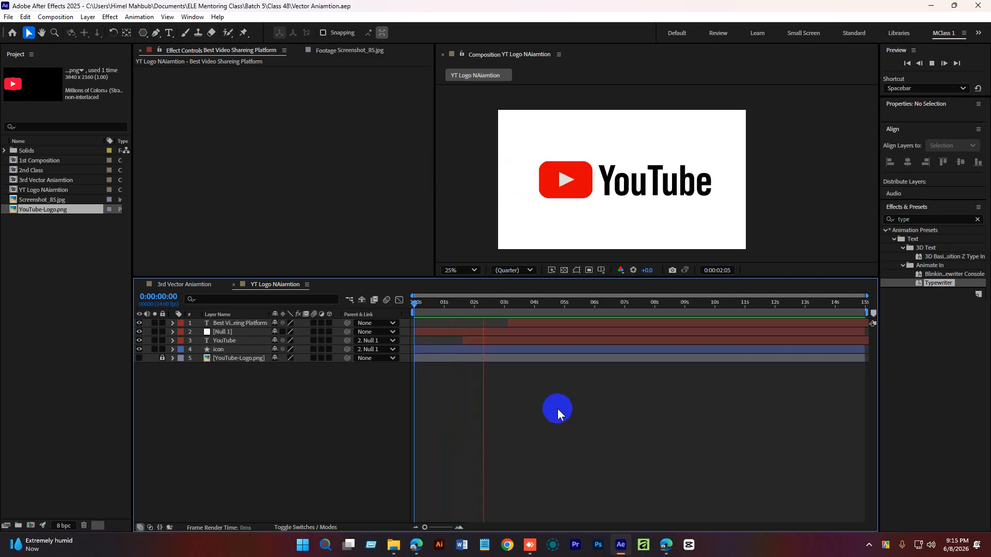
left_click_drag(530, 303, 525, 301)
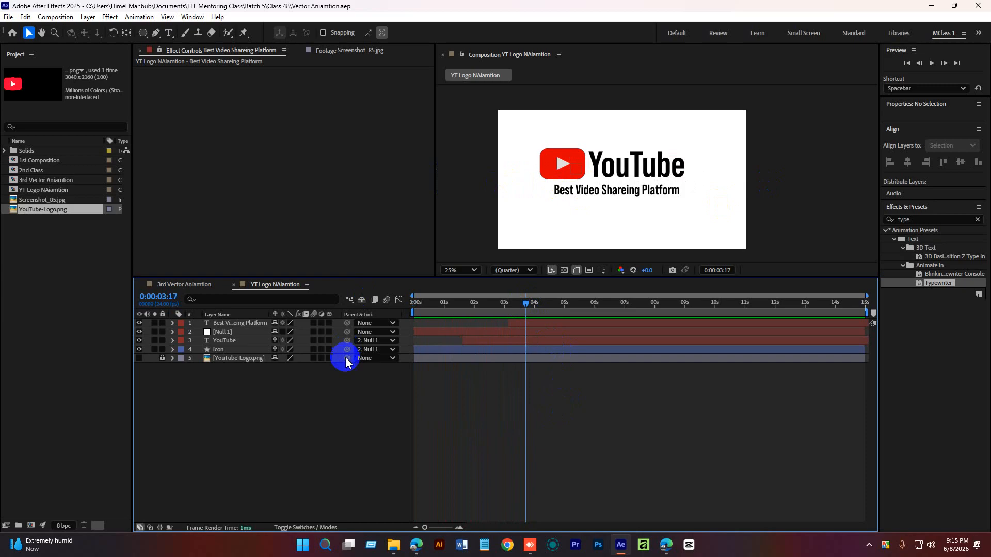
Draw a thin red-filled rectangle, about 2072 by 20 px, across the composition between the logo and tagline.
left_click(143, 33)
left_click(170, 31)
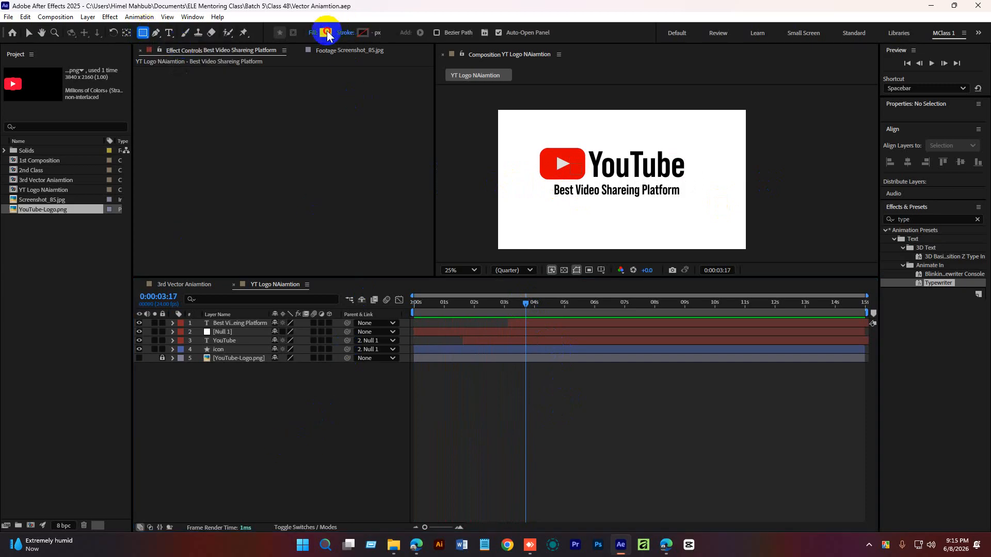
left_click(326, 33)
left_click(716, 217)
left_click(814, 191)
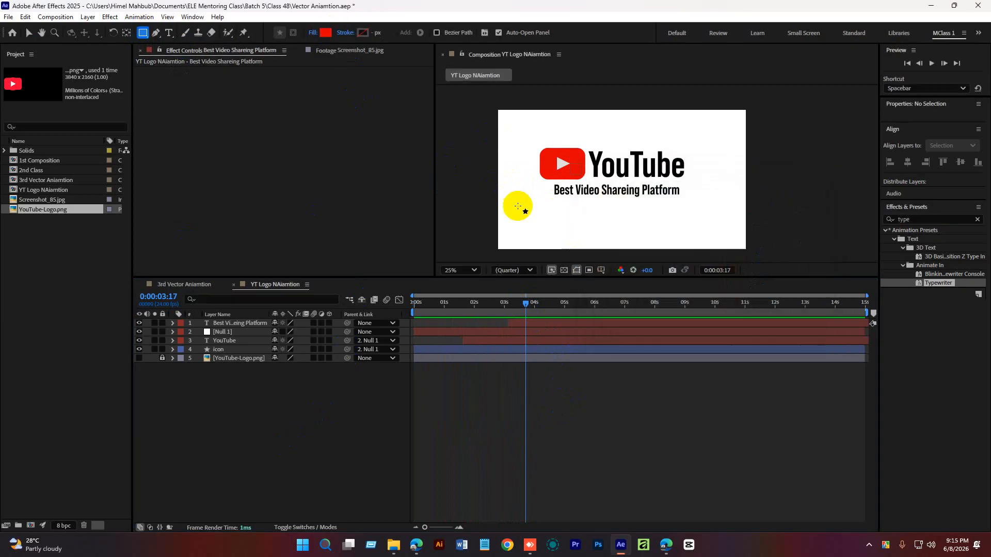
left_click_drag(497, 184, 761, 186)
left_click(237, 484)
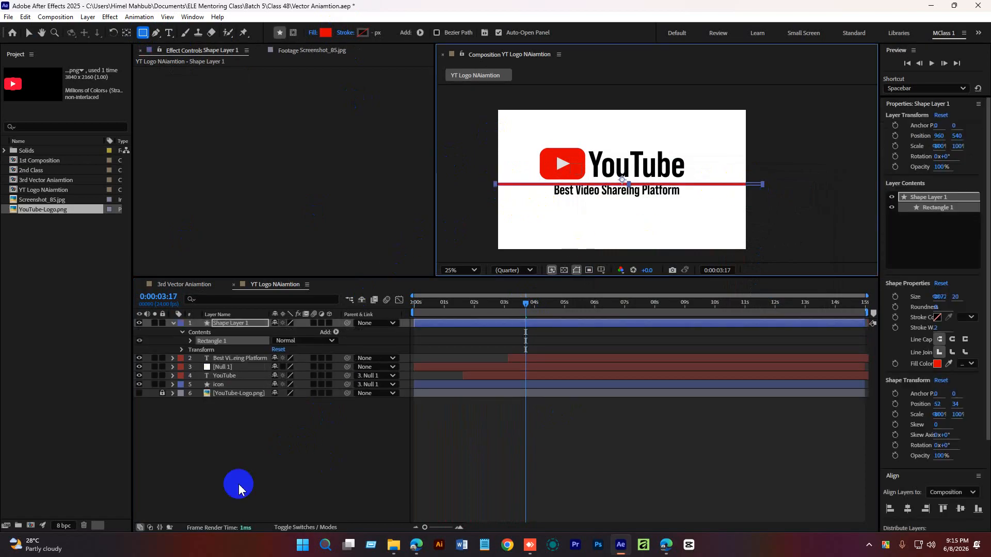
Zoom the viewer in and center the shape layer's anchor point on the red bar with the Pan Behind tool.
left_click(205, 343)
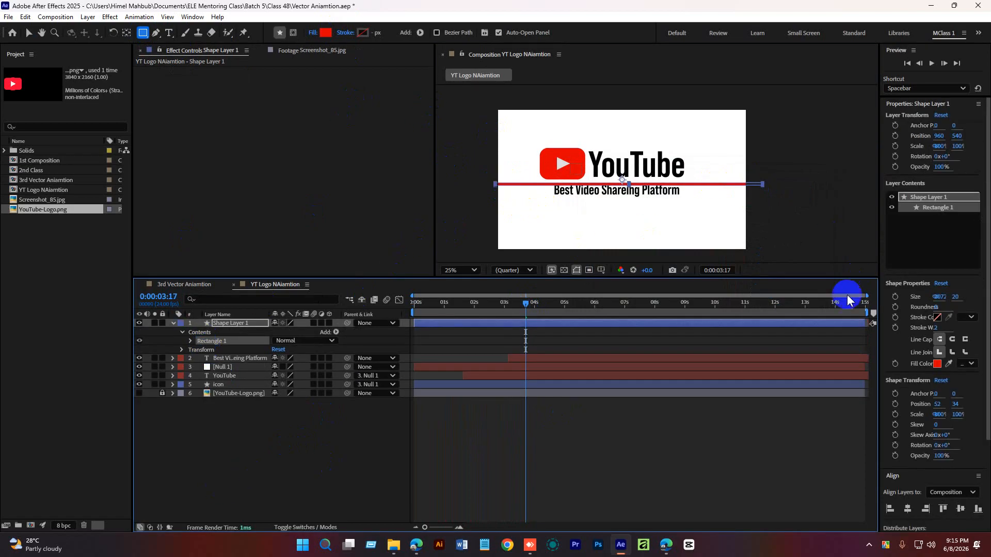
scroll(631, 181, "up", 2)
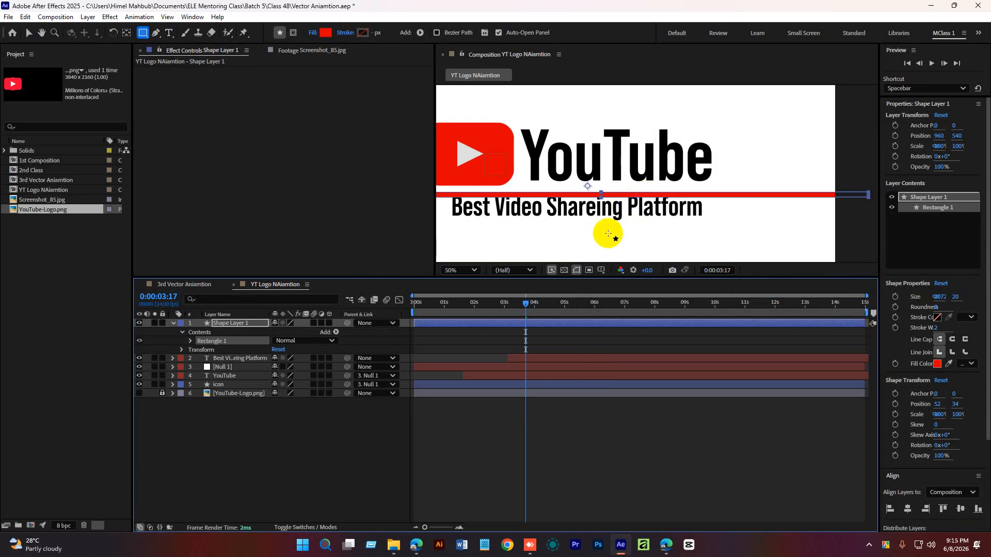
left_click(464, 455)
key("v")
left_click(524, 325)
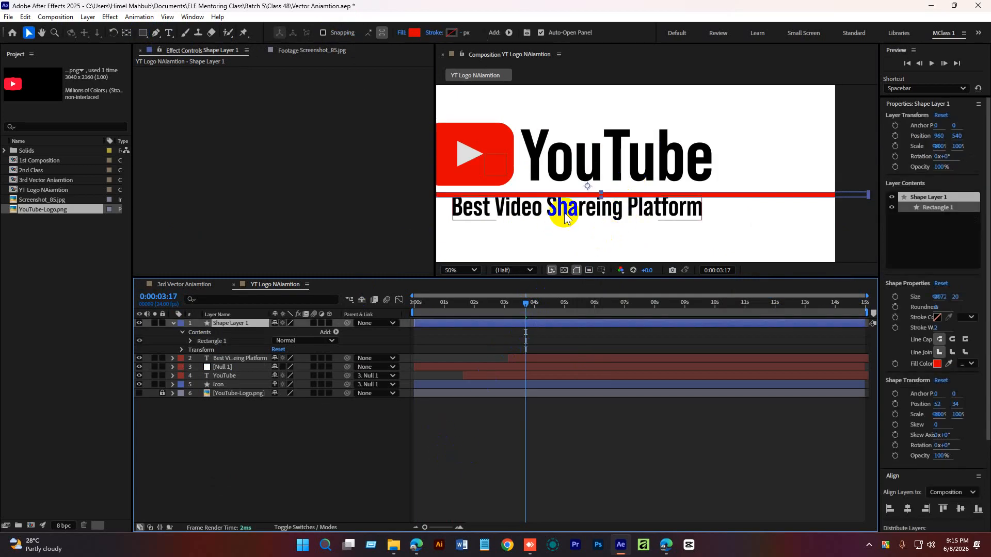
left_click(127, 32)
left_click(500, 470)
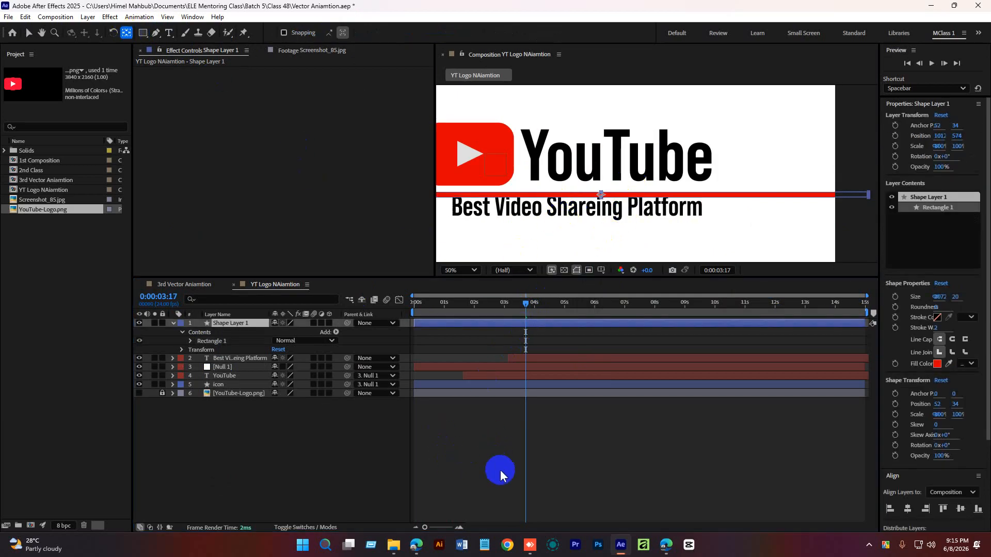
Move the red bar up slightly, to about position 1012, 554, just under the YouTube logo.
left_click(527, 335)
left_click(525, 326)
key("v")
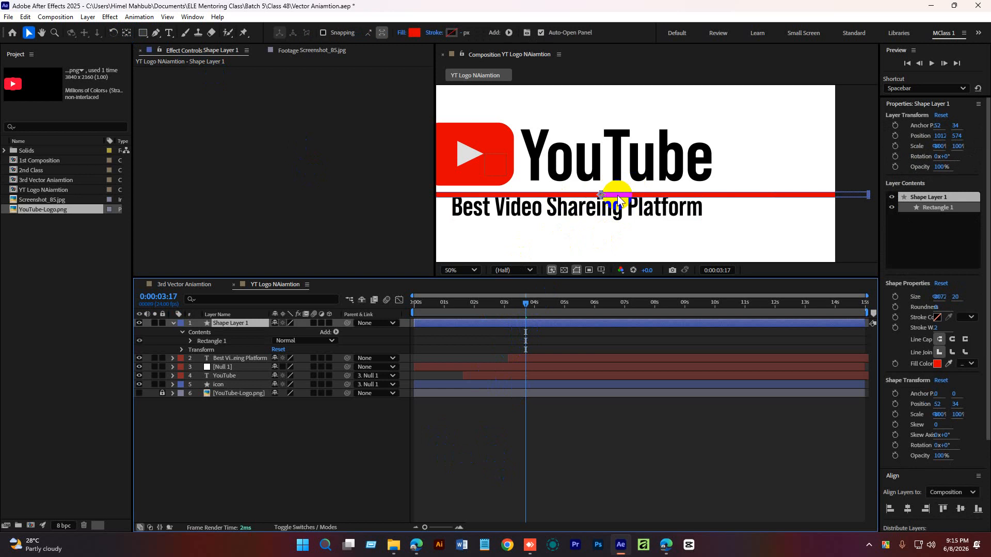
left_click_drag(617, 195, 617, 190)
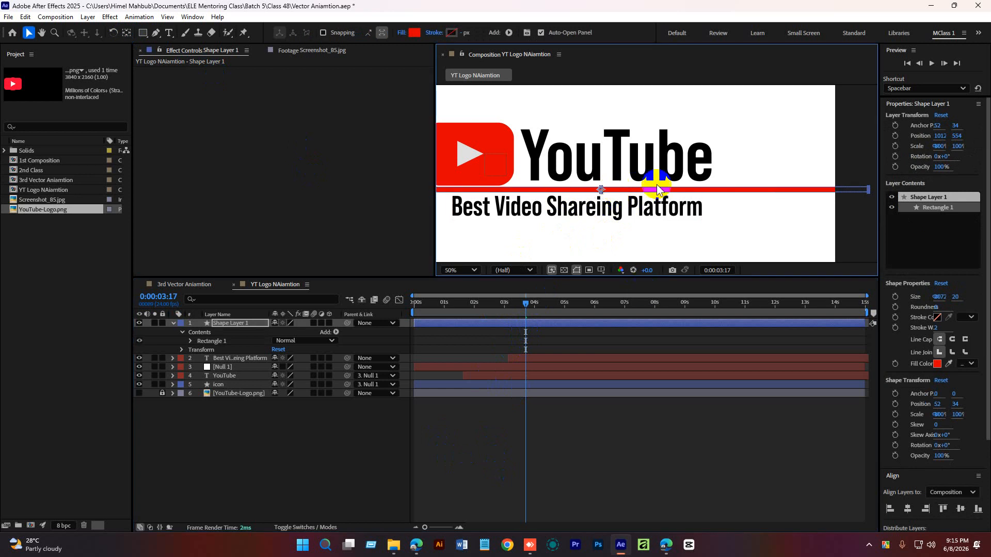
Zoom back out and preview the animation with the red bar from the start.
scroll(656, 185, "down", 2)
left_click(586, 461)
left_click(506, 311)
left_click(425, 316)
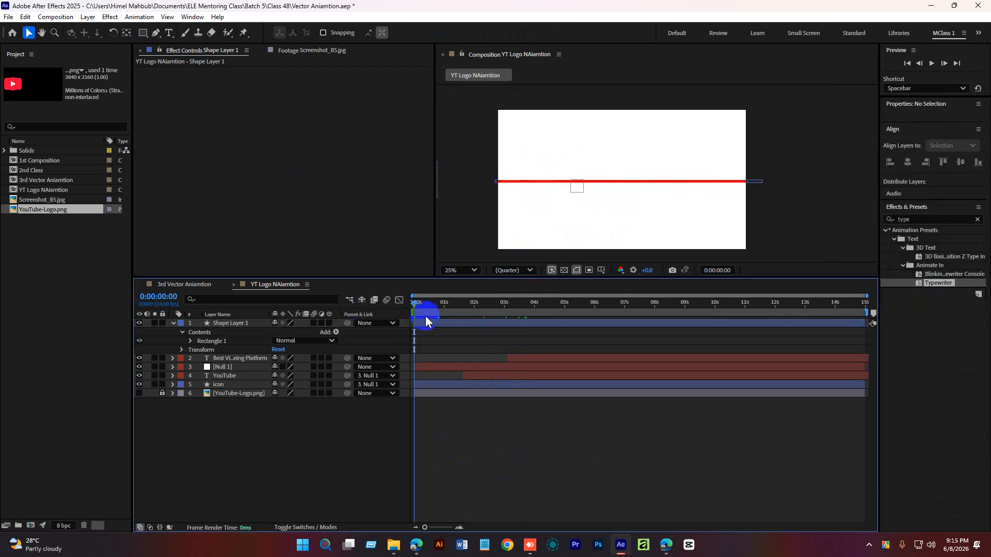
key("space")
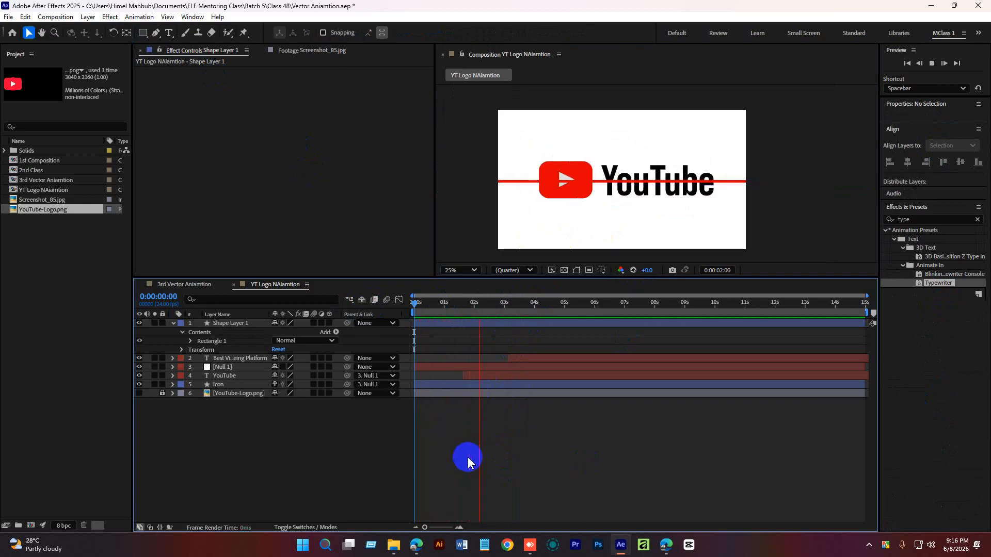
key("space")
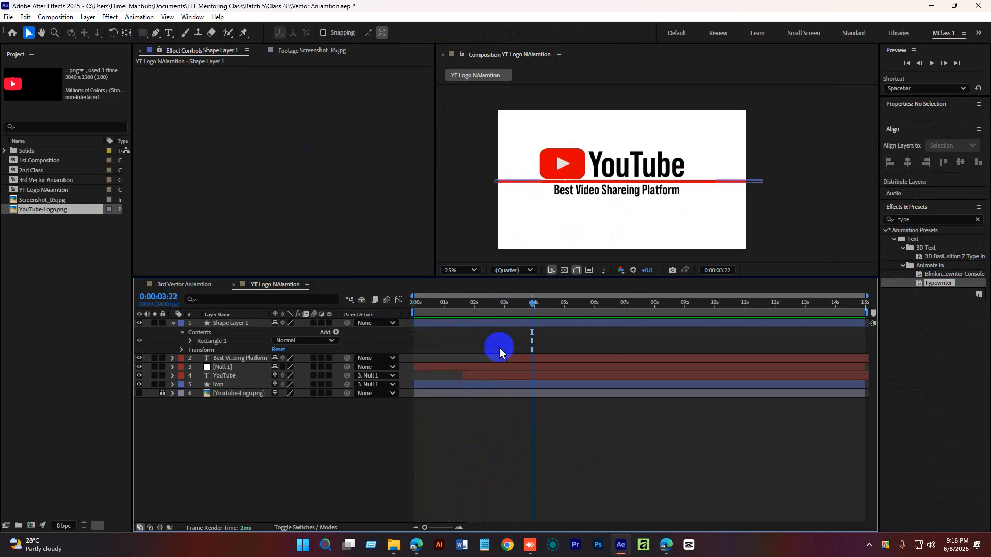
Convert the red bar's Rectangle Path to a Bezier path.
mouse_move(531, 304)
left_mouse_down()
mouse_move(514, 308)
mouse_move(522, 308)
left_mouse_up()
left_click(521, 323)
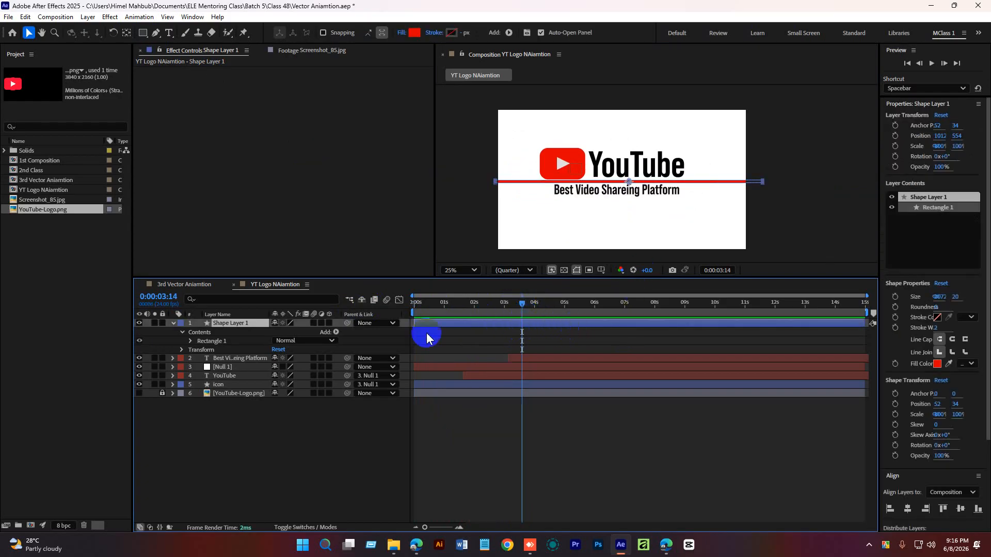
left_click(190, 341)
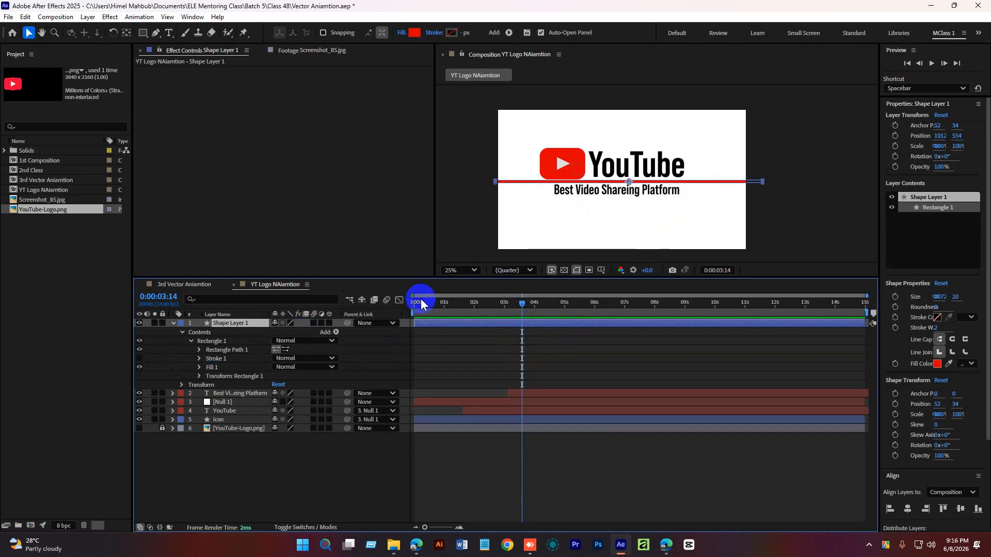
left_click(198, 350)
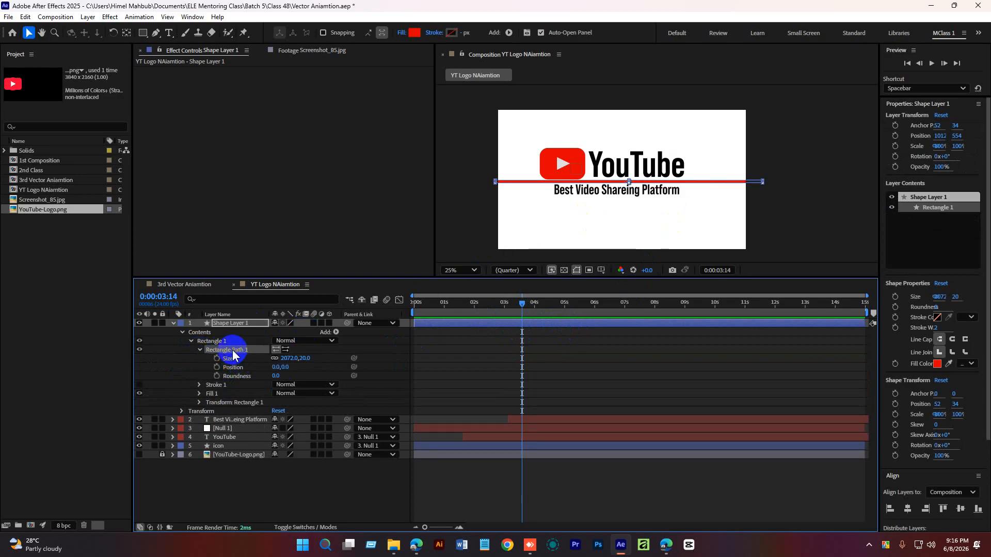
right_click(233, 355)
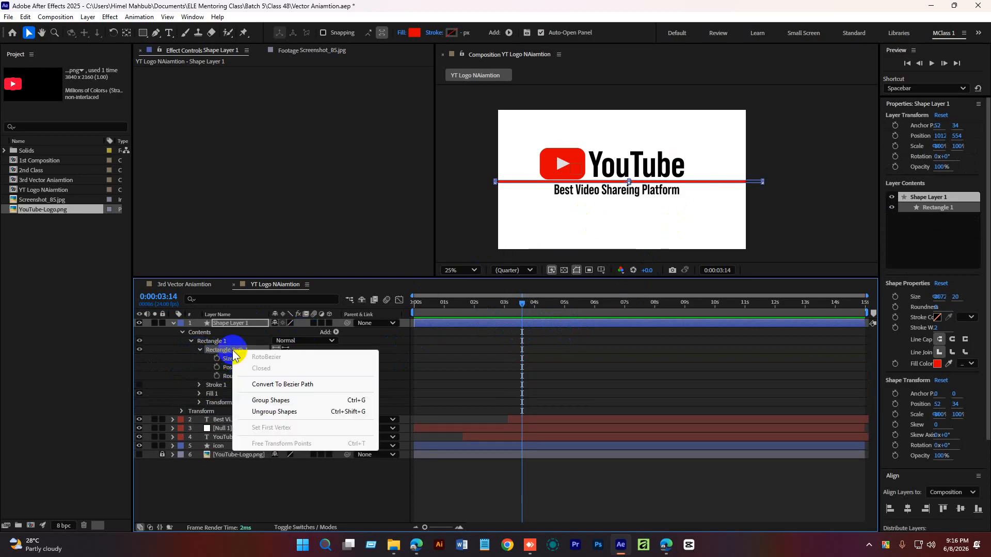
left_click(306, 385)
Set a Path keyframe for the full-width bar at about 3:14.
left_click(199, 350)
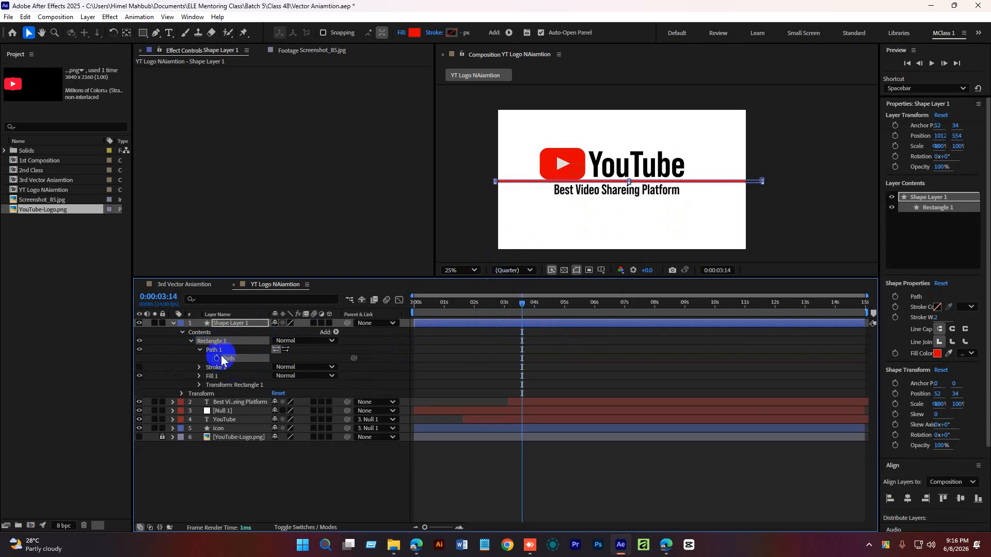
left_click(200, 385)
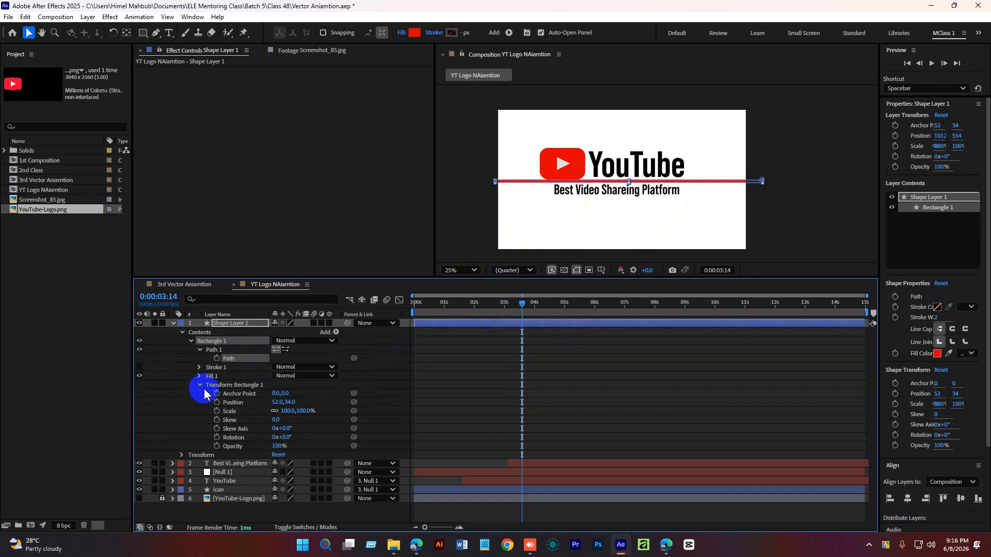
left_click(216, 359)
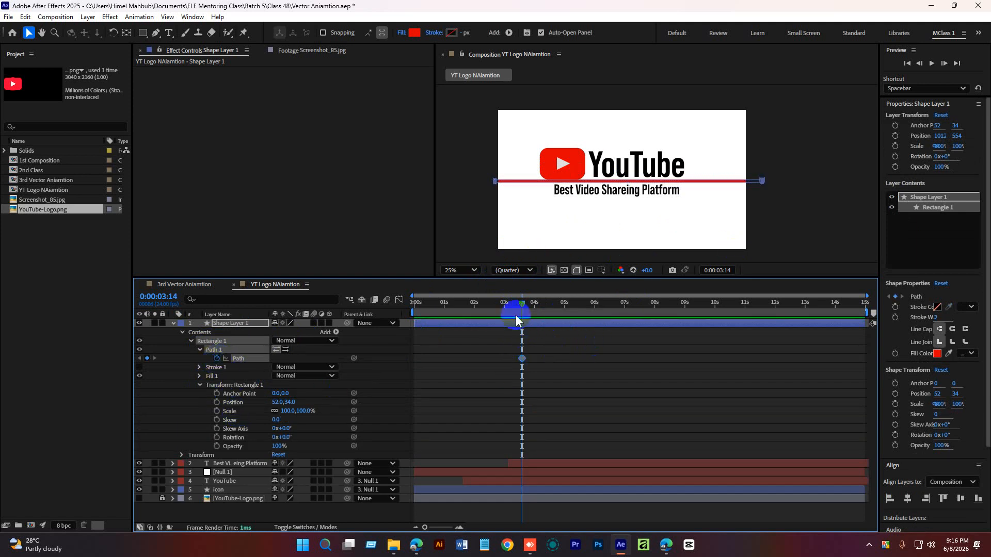
At 3:00, collapse the bar's path to its left end so it grows outward to full width.
left_click_drag(813, 153, 735, 210)
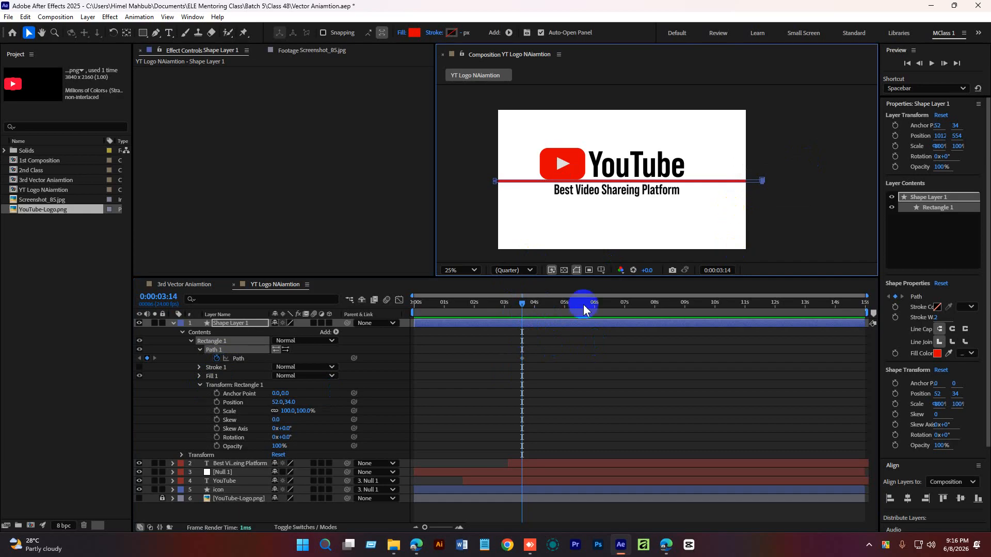
mouse_move(517, 308)
left_mouse_down()
mouse_move(500, 306)
mouse_move(514, 316)
mouse_move(505, 308)
left_mouse_up()
left_click(504, 310)
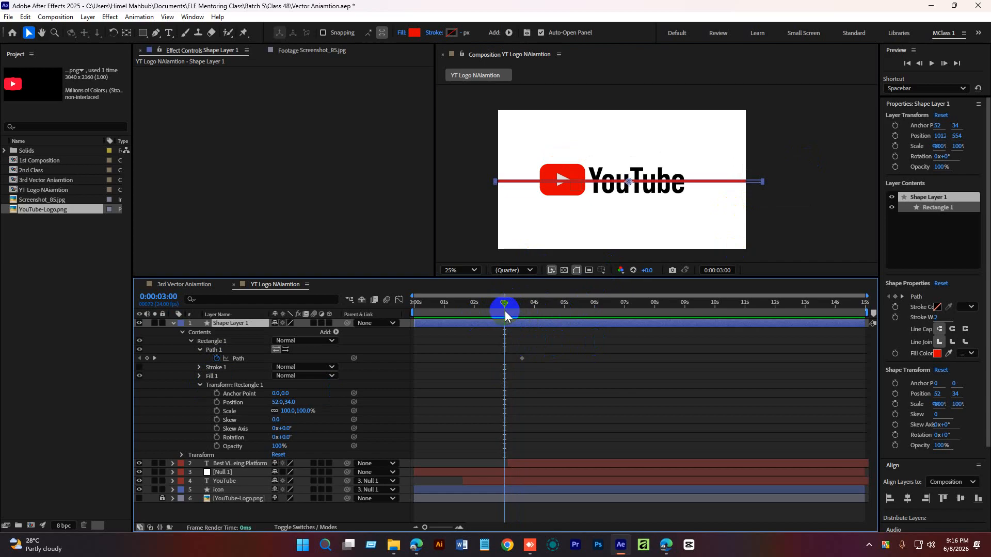
left_click(239, 358)
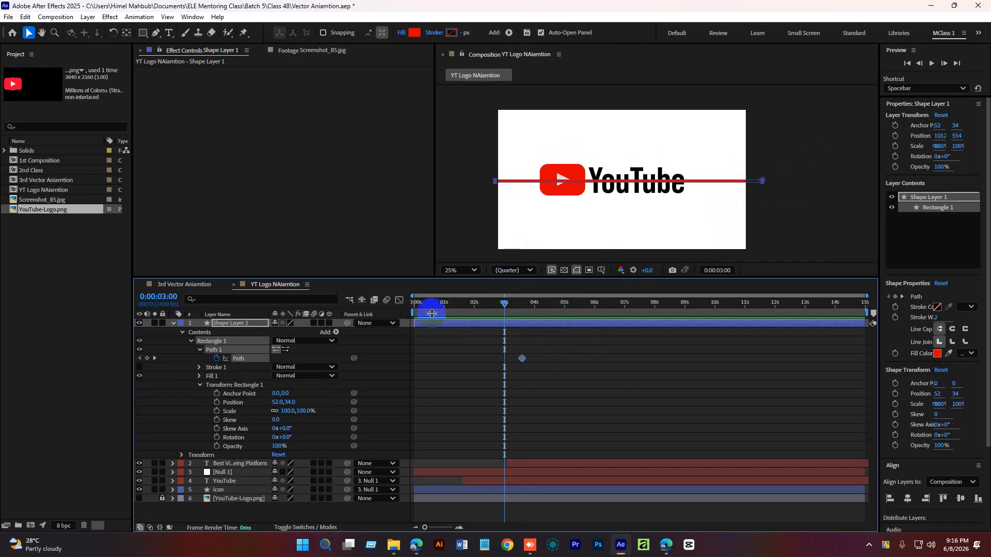
left_click_drag(790, 157, 515, 179)
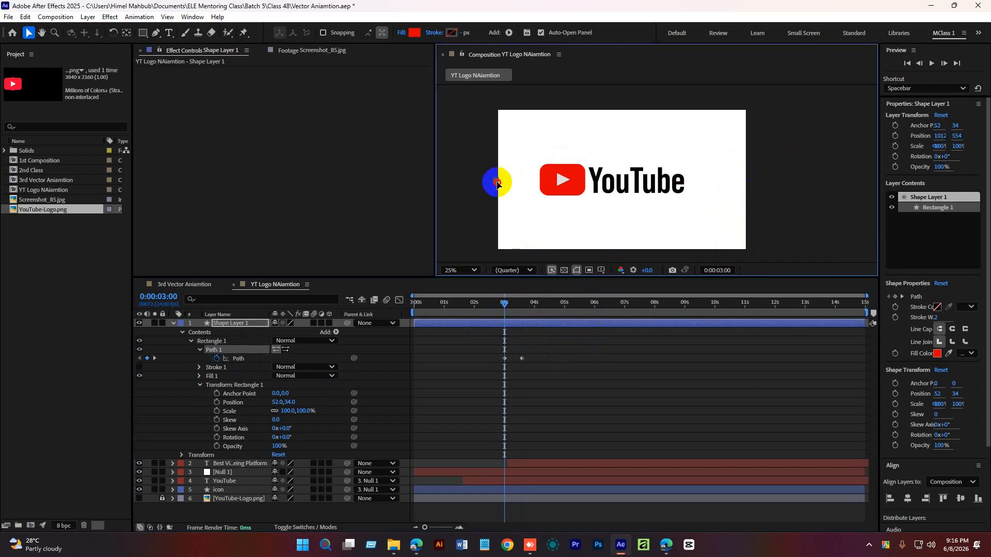
Preview the growing bar from the start of the timeline.
left_click(545, 362)
left_click_drag(506, 305, 428, 304)
key("space")
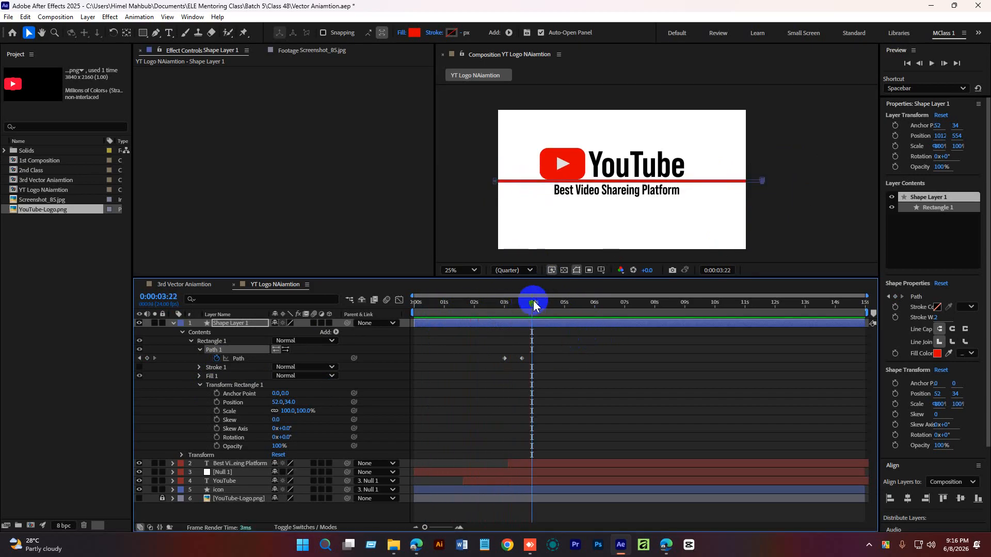
Select both Path keyframes and shift them later so they start at about 3:06.
left_click_drag(533, 300, 491, 365)
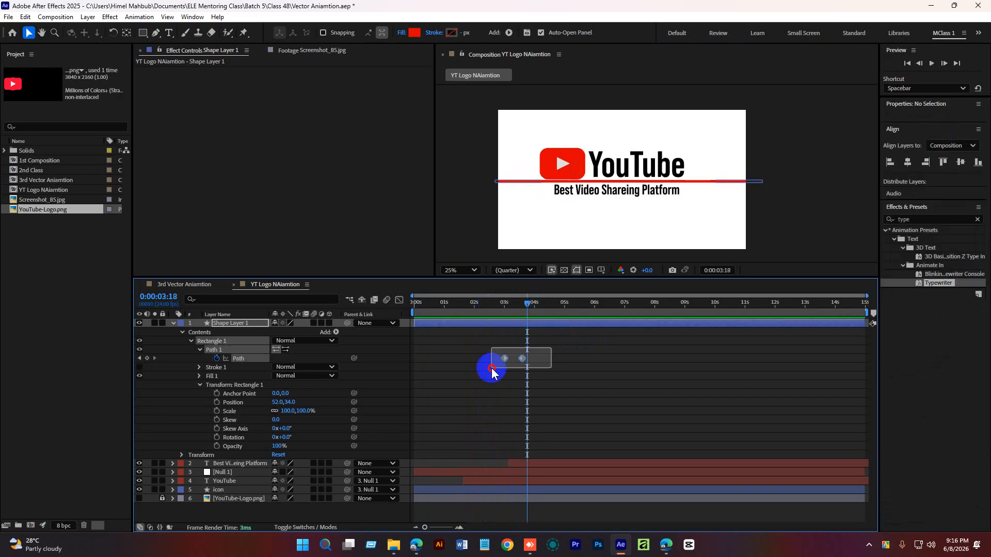
left_click_drag(527, 304, 511, 304)
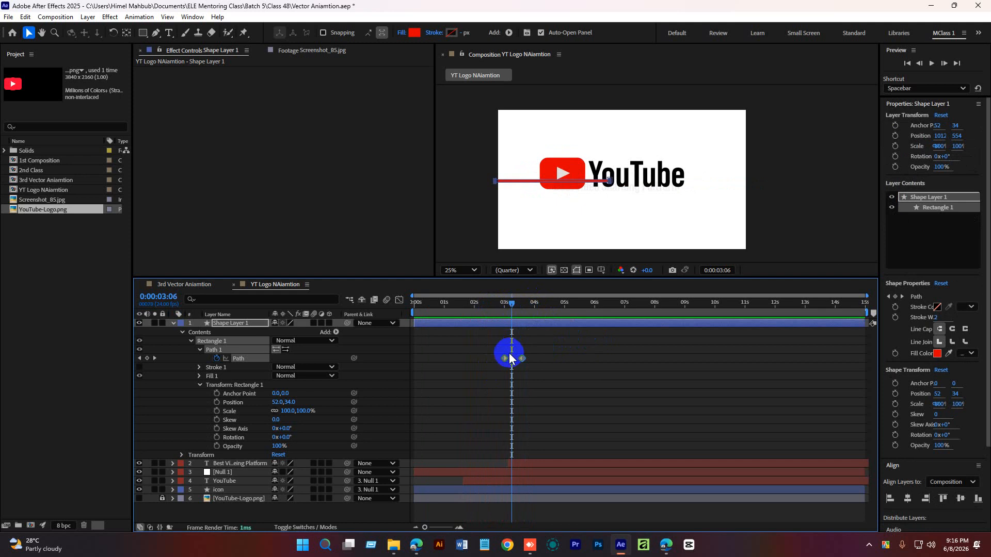
left_click_drag(505, 358, 512, 359)
Preview the delayed bar growth from about 2:20.
left_click_drag(513, 305, 500, 306)
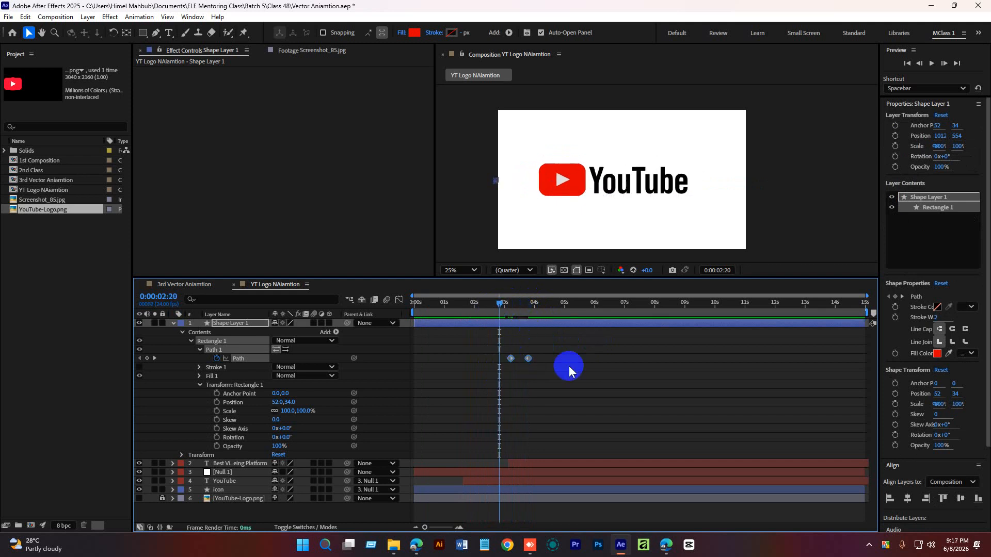
left_click(569, 364)
left_click(583, 352)
key("space")
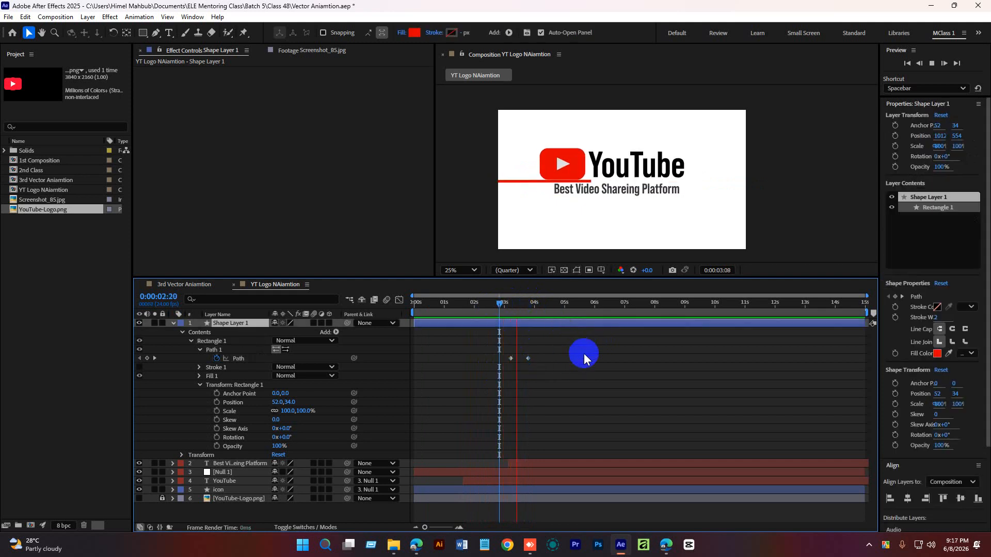
Preview the bar growth from about 2:15 on the timeline.
left_click(515, 304)
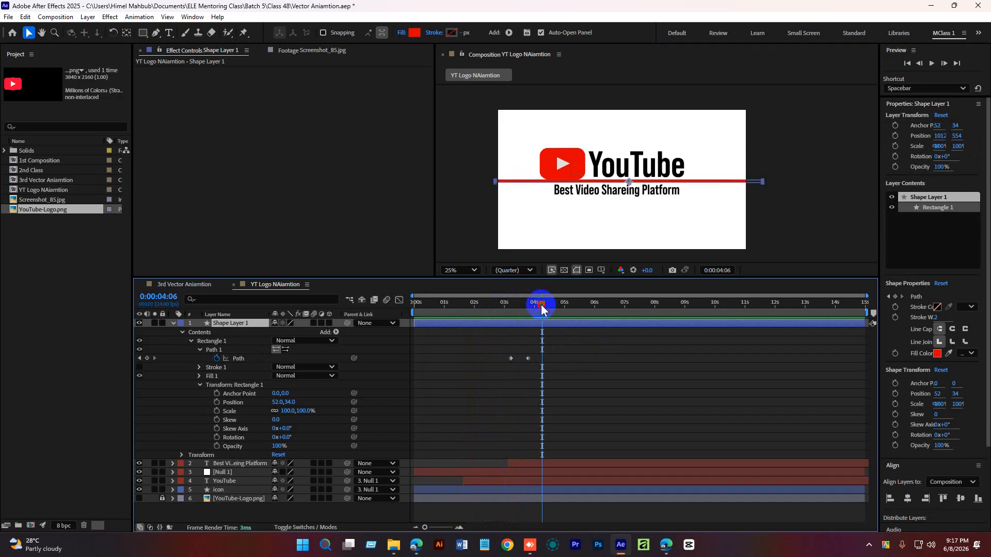
left_click_drag(541, 304, 491, 317)
key("space")
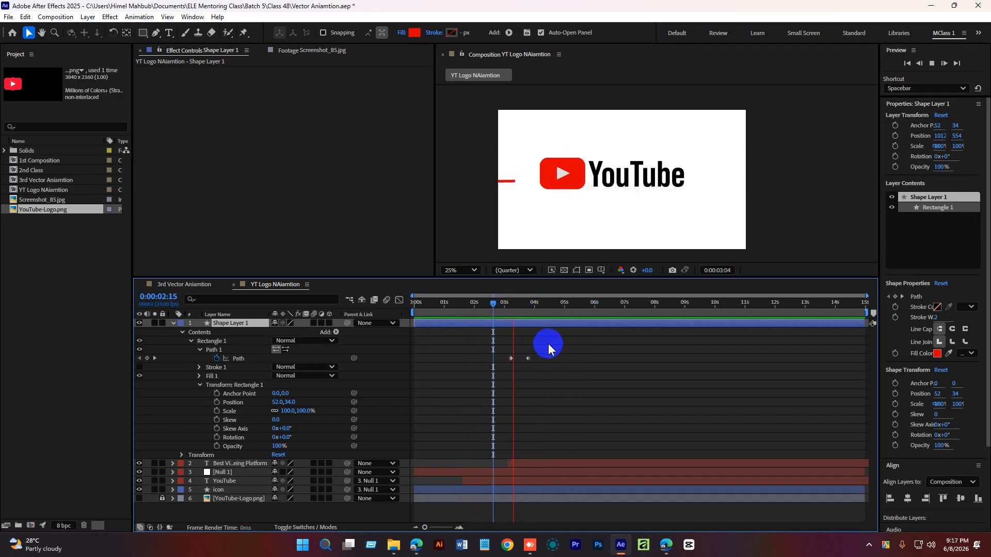
key("space")
Add a Path keyframe for the bar at about 4:03 to hold it at full width.
left_click_drag(534, 305, 544, 306)
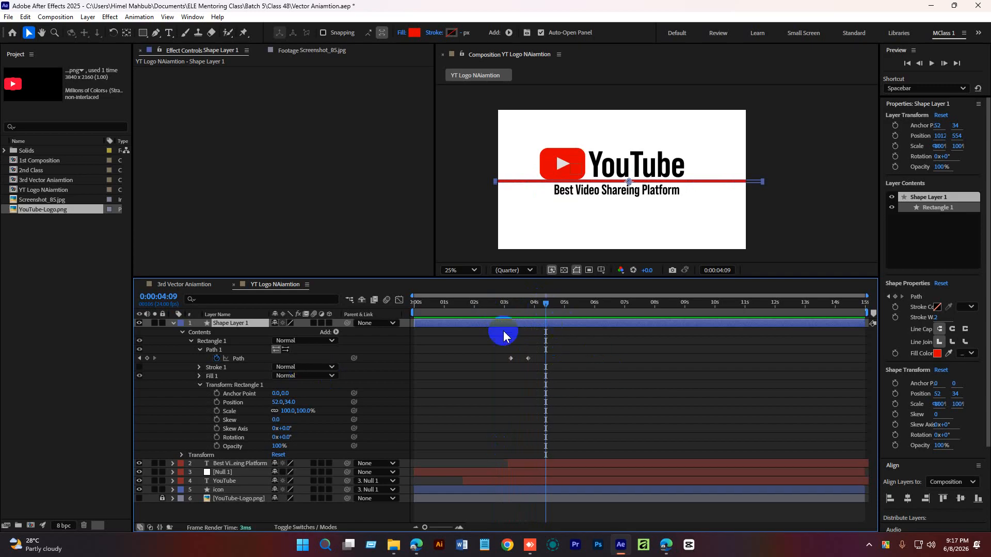
left_click(147, 358)
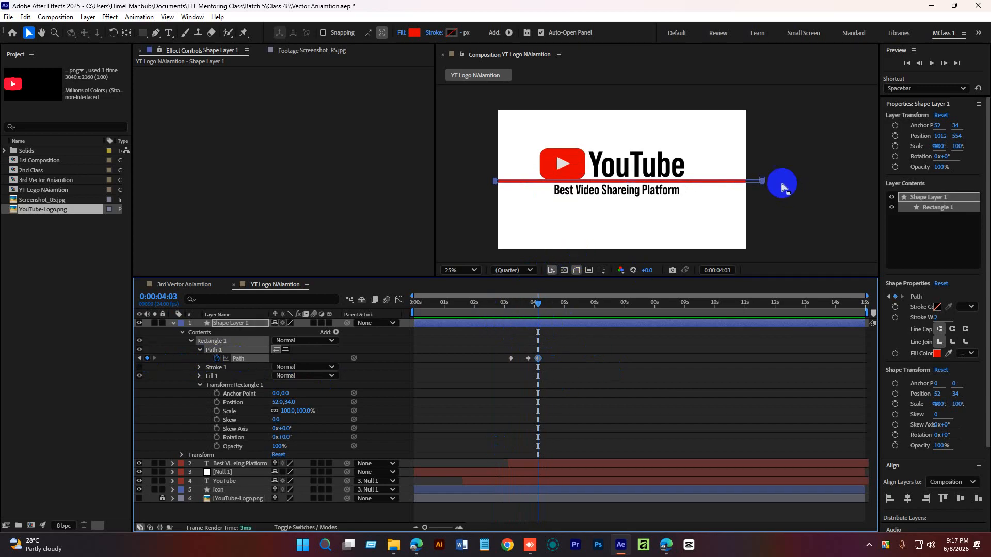
At 5:00, drag the bar's lower edge down to the bottom of the composition frame.
key("period")
scroll(756, 199, "up", 2)
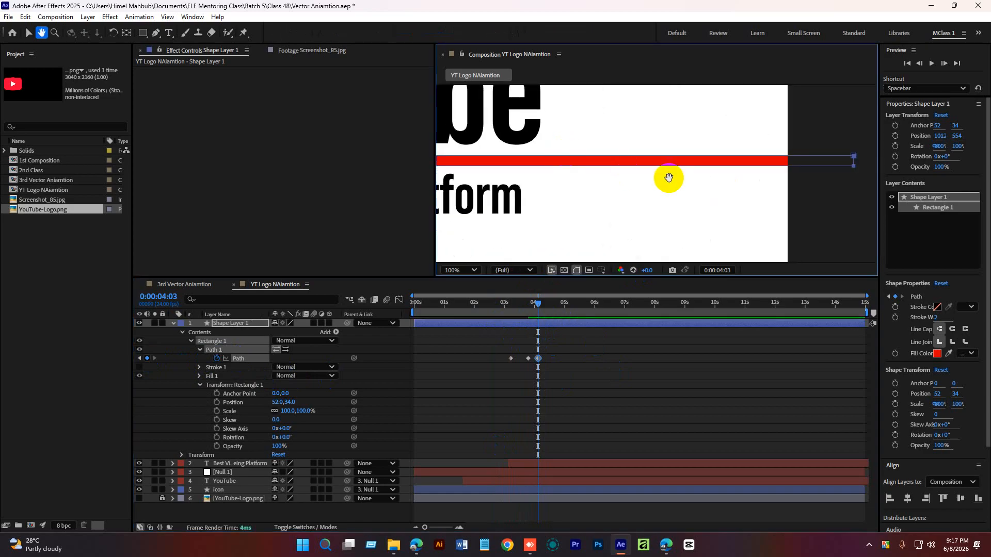
left_click_drag(544, 313, 564, 305)
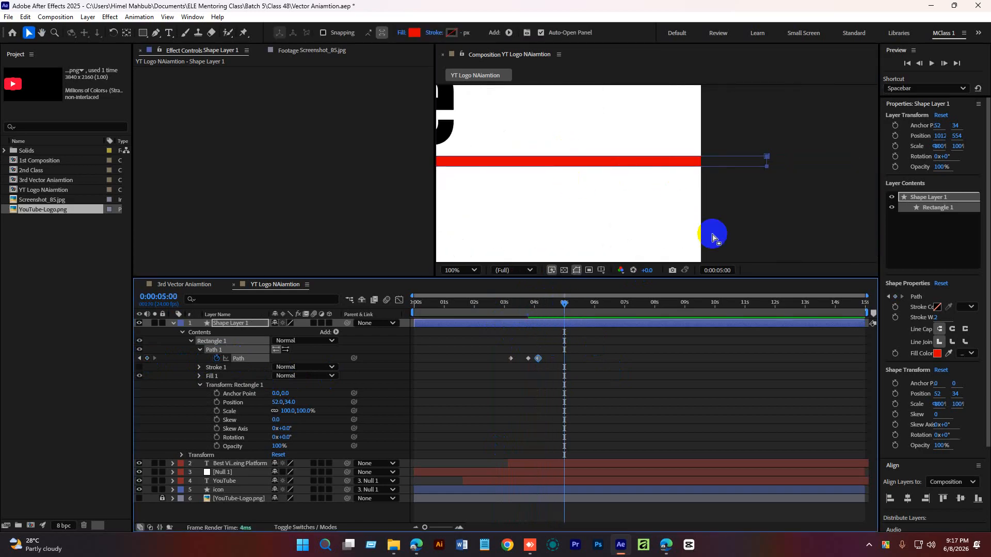
left_click(771, 164)
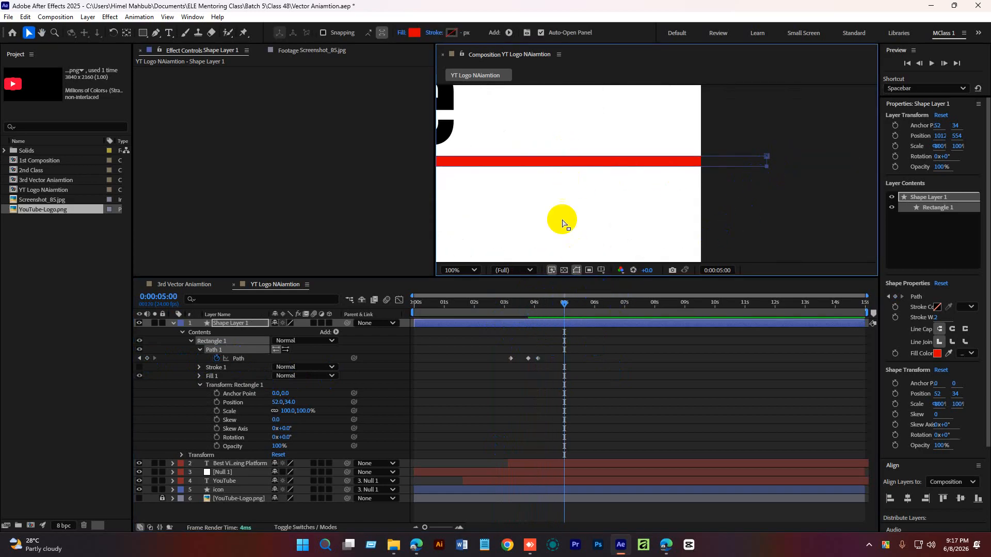
key("space")
left_click_drag(537, 212, 770, 214)
left_click_drag(532, 204, 743, 206)
left_click_drag(471, 201, 783, 200)
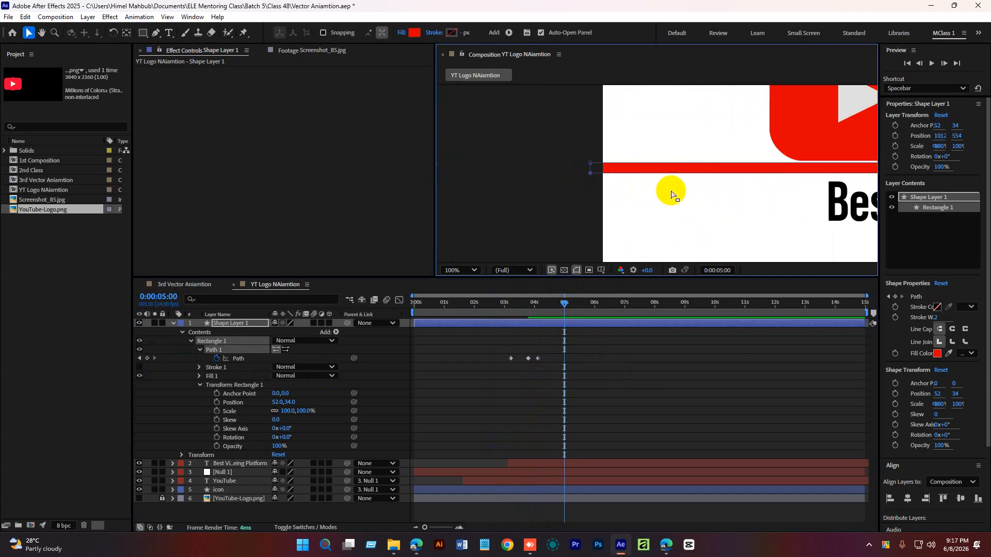
scroll(669, 192, "down", 4)
key("space")
left_click_drag(743, 199, 595, 198)
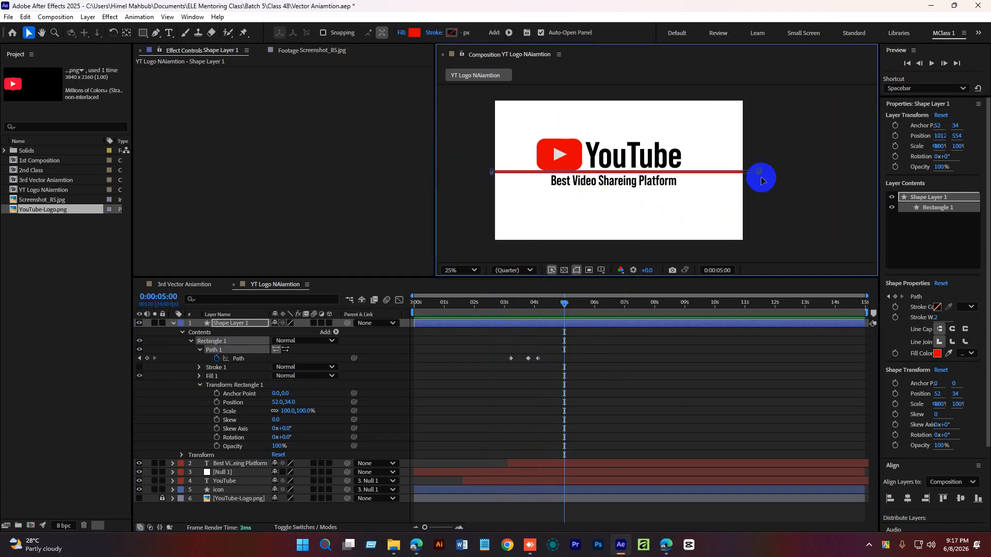
left_click_drag(760, 178, 759, 245)
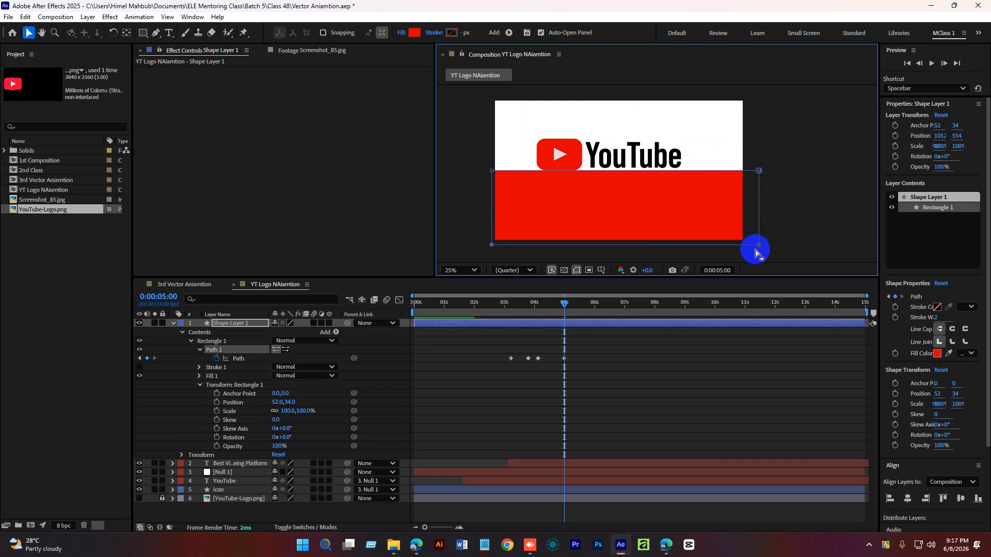
Preview the bar expanding downward from about 3:03.
left_click_drag(563, 302, 510, 315)
left_click(578, 336)
key("space")
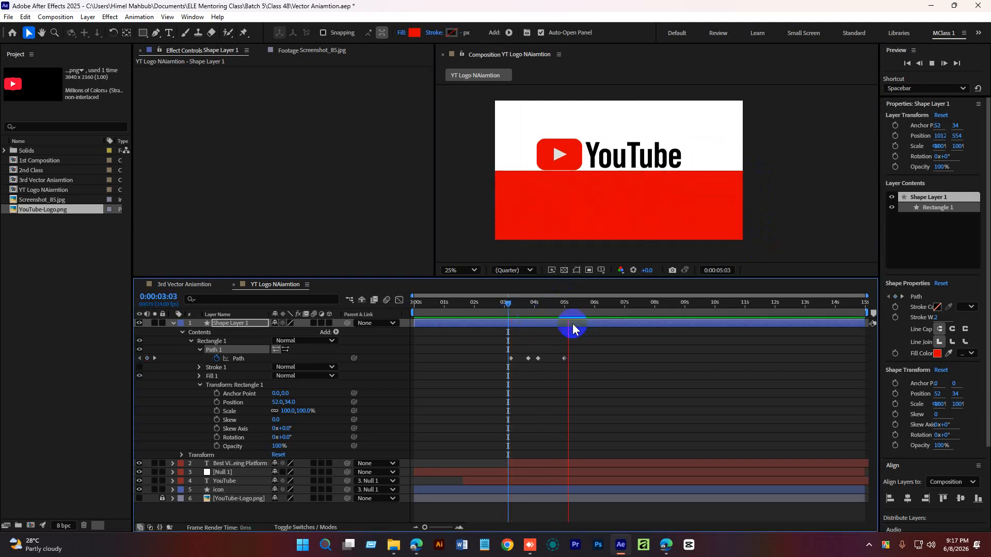
mouse_move(568, 302)
left_mouse_down()
mouse_move(524, 311)
mouse_move(548, 315)
mouse_move(537, 318)
mouse_move(565, 305)
left_mouse_up()
key("space")
At 5:00, select the bar's top vertices and drag them up so the red rectangle fills the frame.
left_click_drag(791, 155, 473, 179)
left_click_drag(753, 169, 749, 95)
Preview the bar growing and expanding into a full-frame red rectangle.
left_click_drag(564, 325, 510, 306)
key("space")
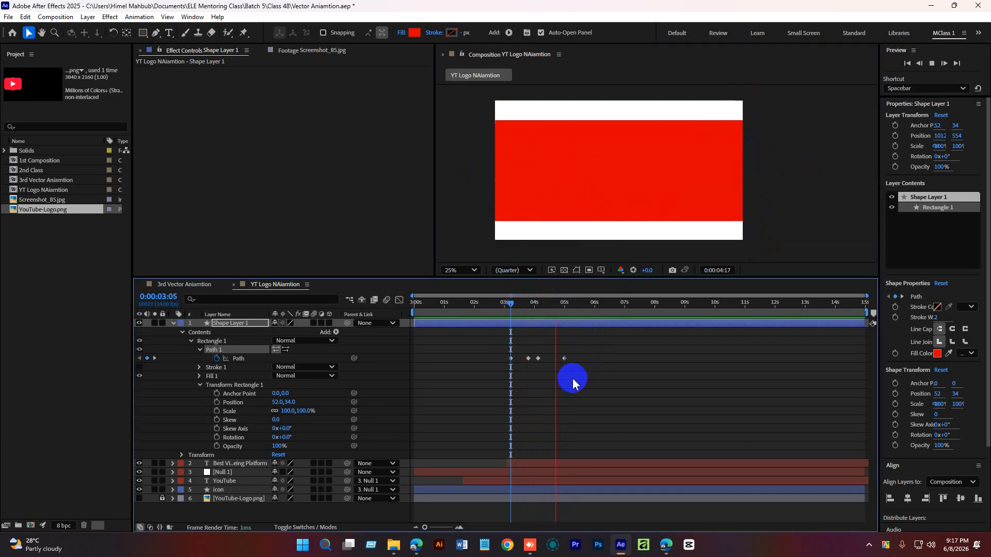
left_click(578, 303)
left_click_drag(578, 303, 497, 316)
key("space")
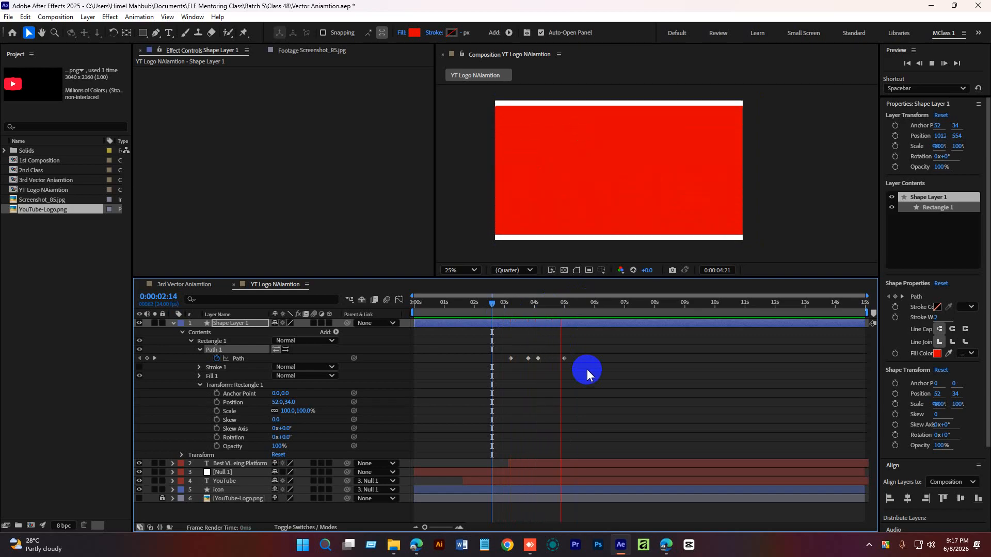
left_click_drag(563, 303, 529, 307)
left_click(534, 308)
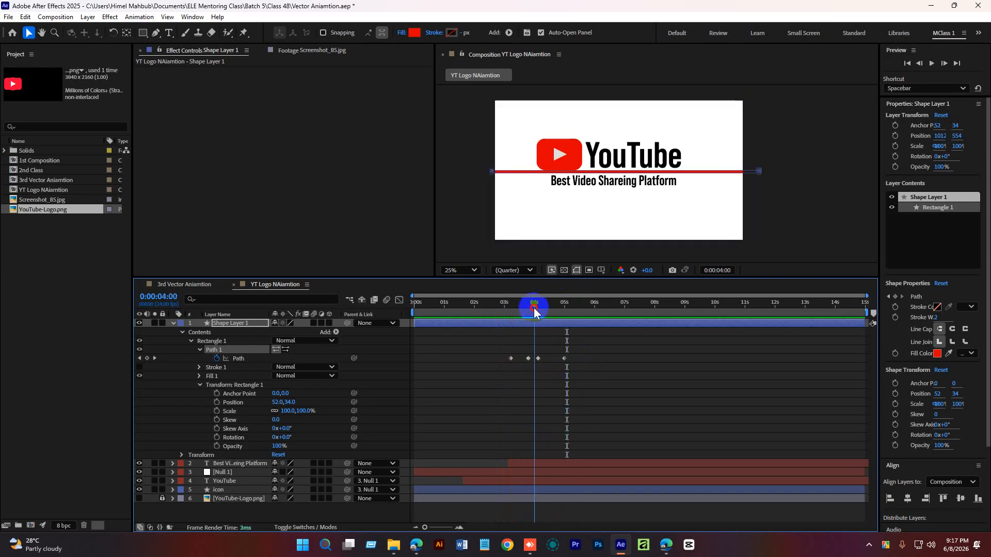
Select all the bar's Path keyframes and apply Easy Ease to them.
left_click_drag(538, 357, 486, 372)
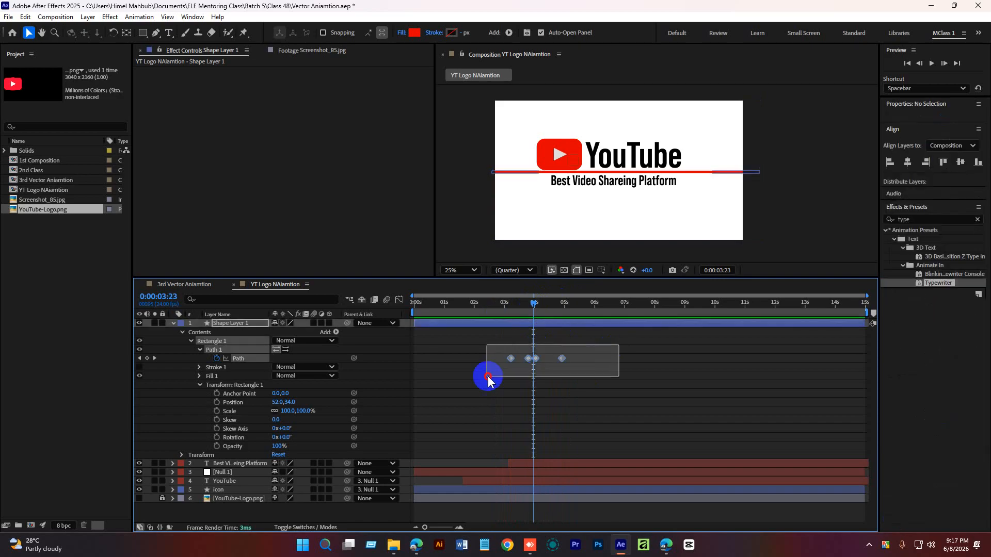
left_click(560, 360)
right_click(561, 359)
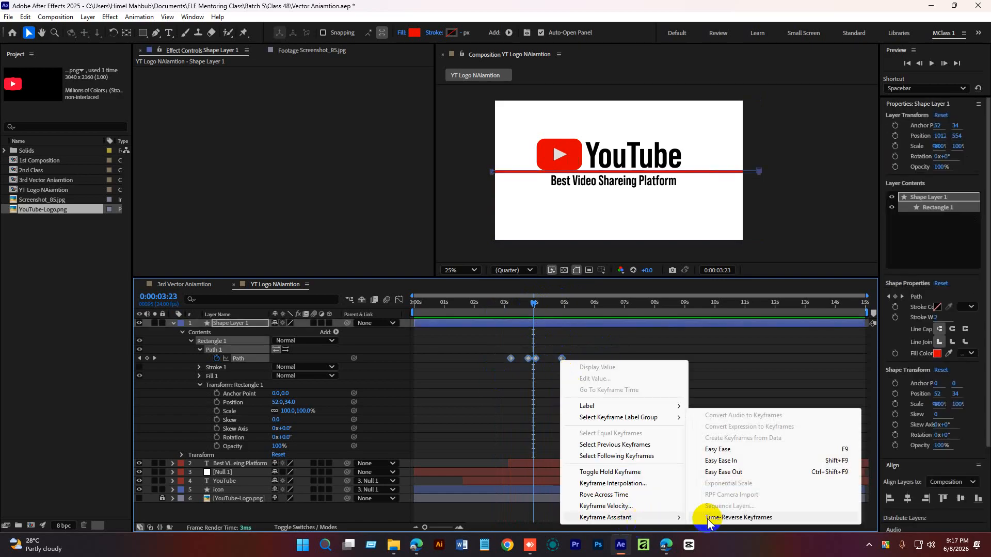
left_click(707, 447)
left_click(624, 389)
Preview the eased bar animation.
left_click_drag(540, 305, 498, 304)
key("space")
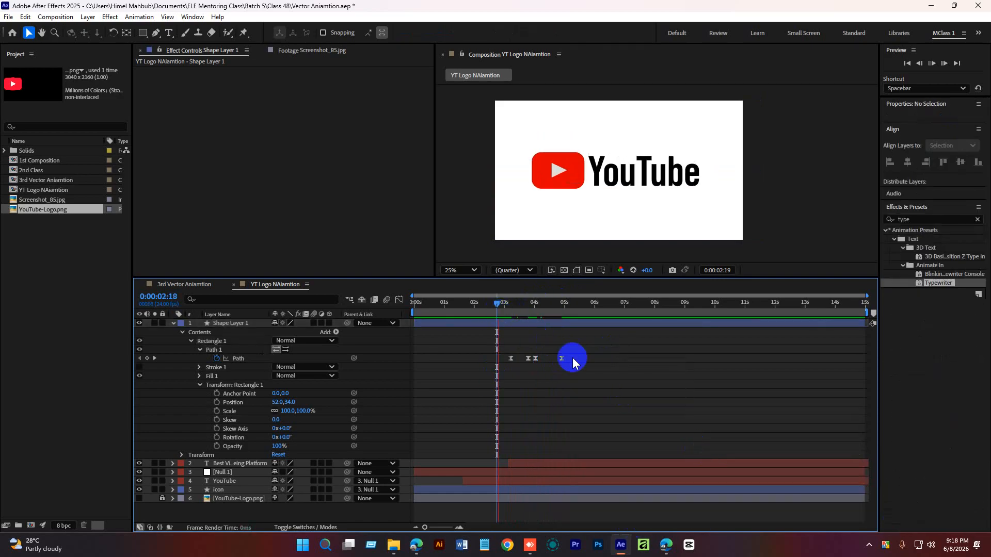
key("space")
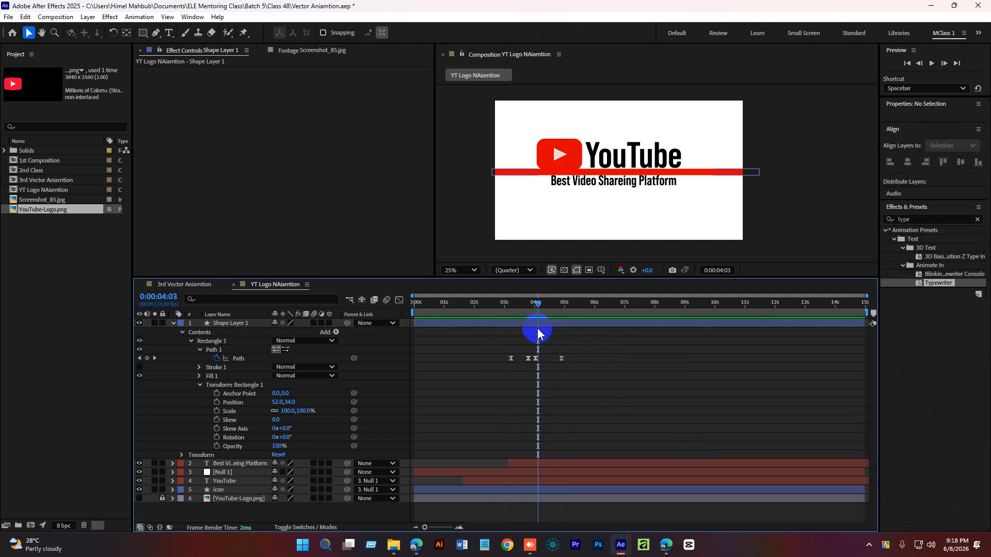
left_click_drag(540, 305, 548, 305)
In the Graph Editor, stretch the Path keyframes' speed handles to strengthen the ease into the expansion.
left_click_drag(588, 343, 520, 383)
left_click(399, 300)
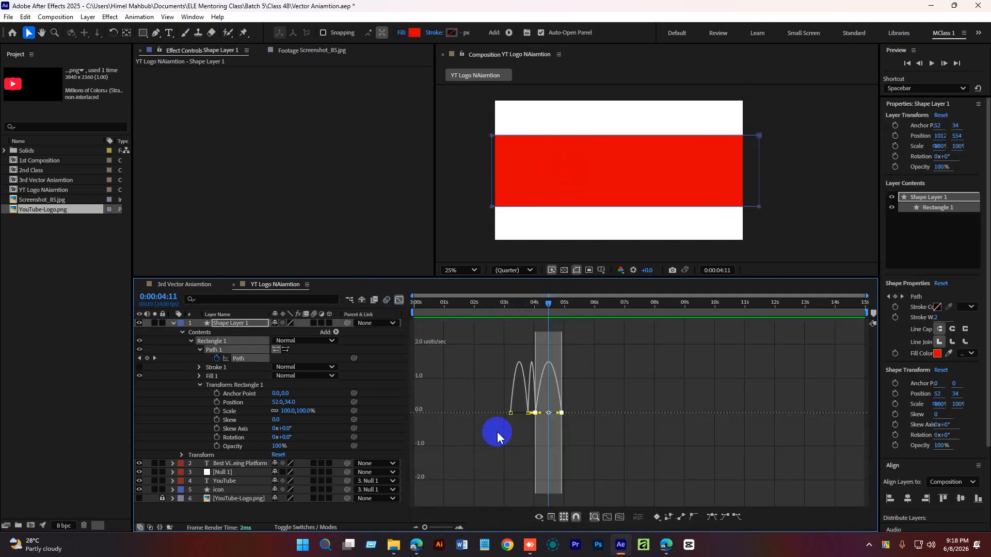
left_click(460, 526)
left_click(461, 526)
left_click_drag(486, 439, 511, 413)
left_click_drag(511, 493, 549, 493)
left_click(586, 494)
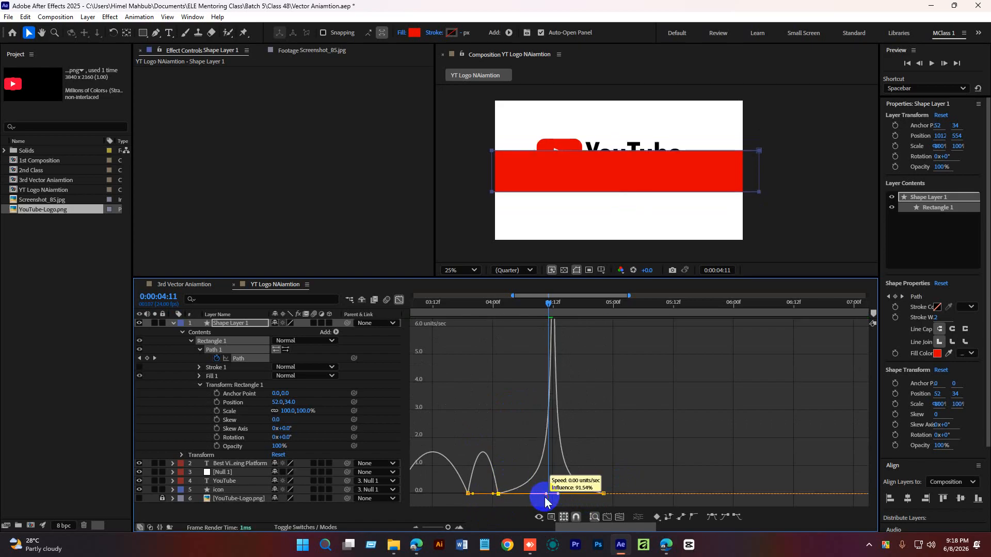
left_click_drag(447, 528, 441, 527)
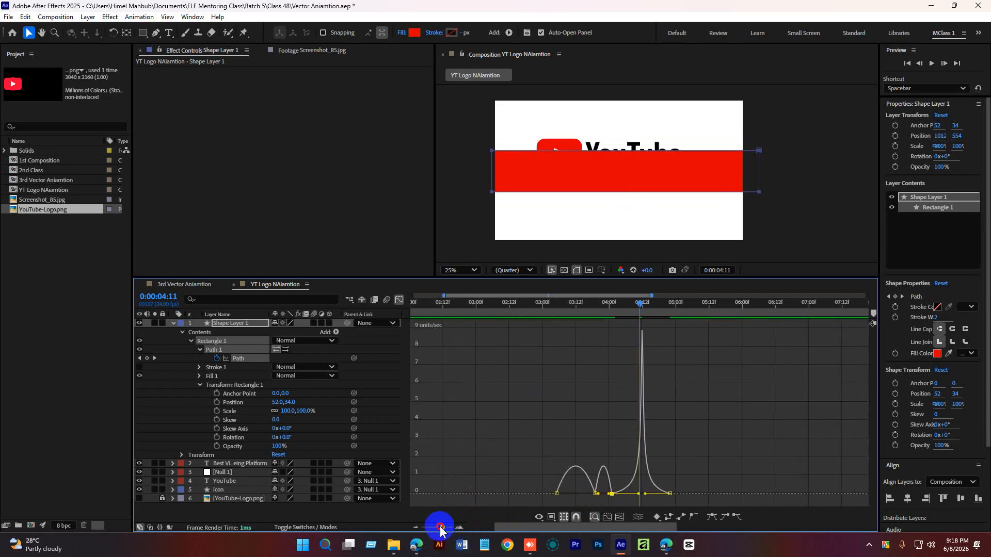
left_click(556, 304)
left_click_drag(554, 495, 607, 495)
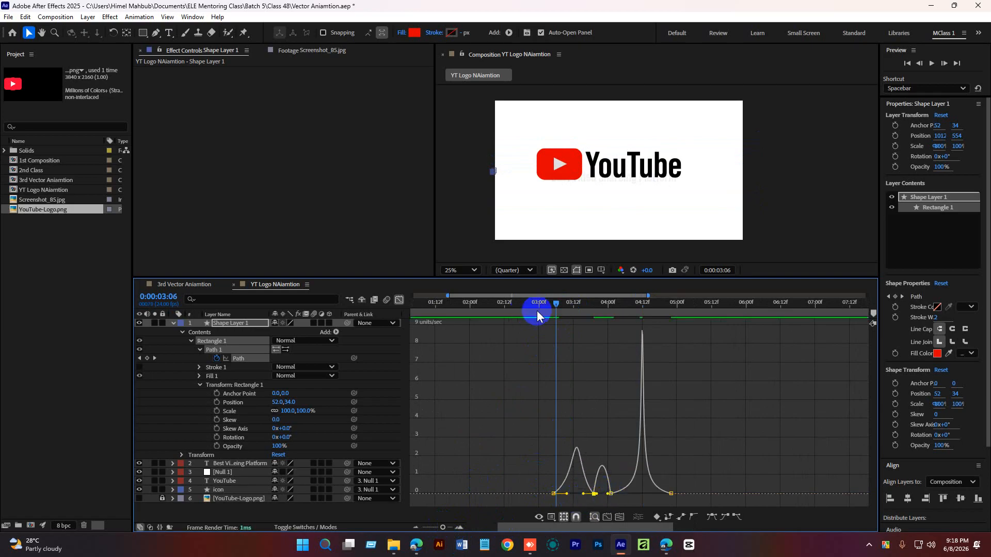
left_click_drag(536, 307, 399, 326)
left_click_drag(442, 528, 407, 526)
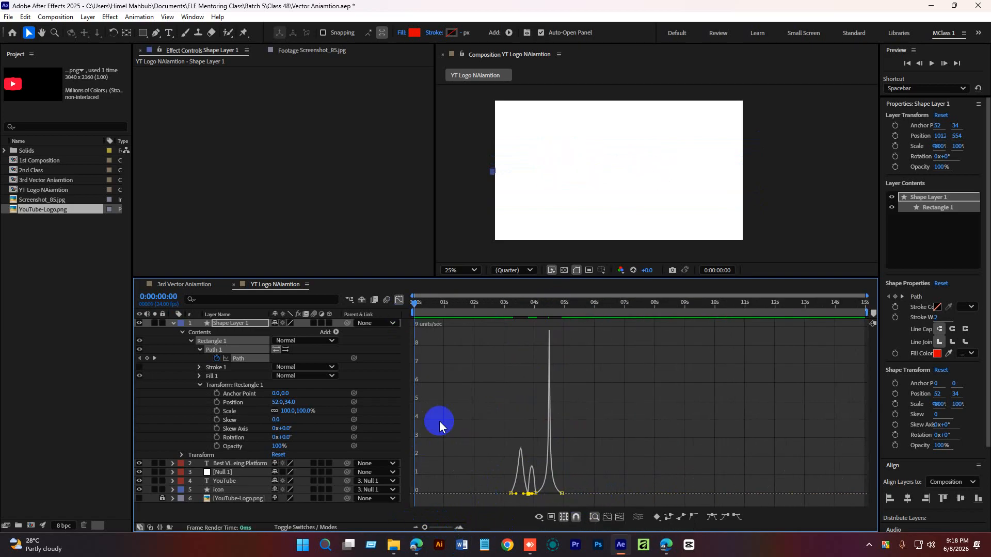
left_click(399, 300)
Preview the reshaped bar motion from the start and from about 3:05.
left_click(475, 360)
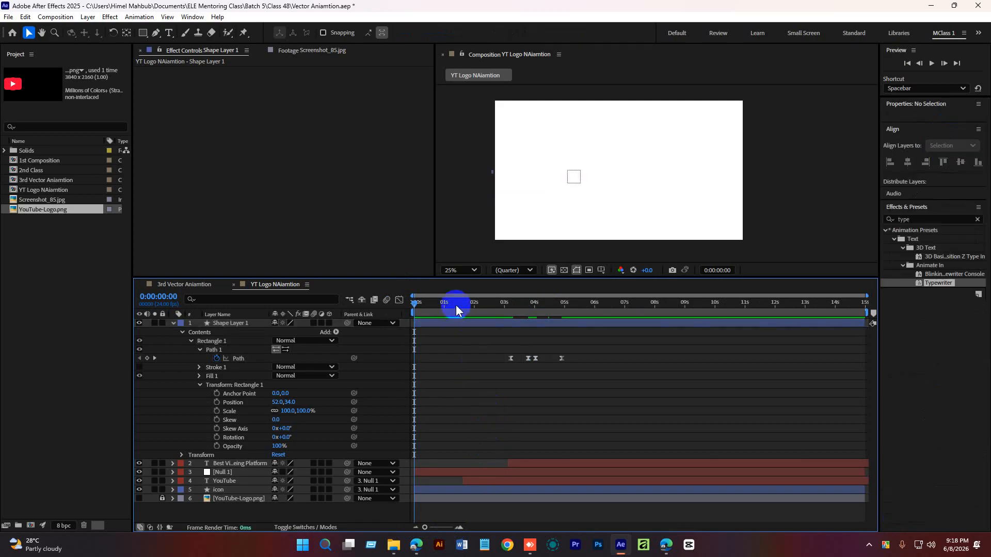
key("space")
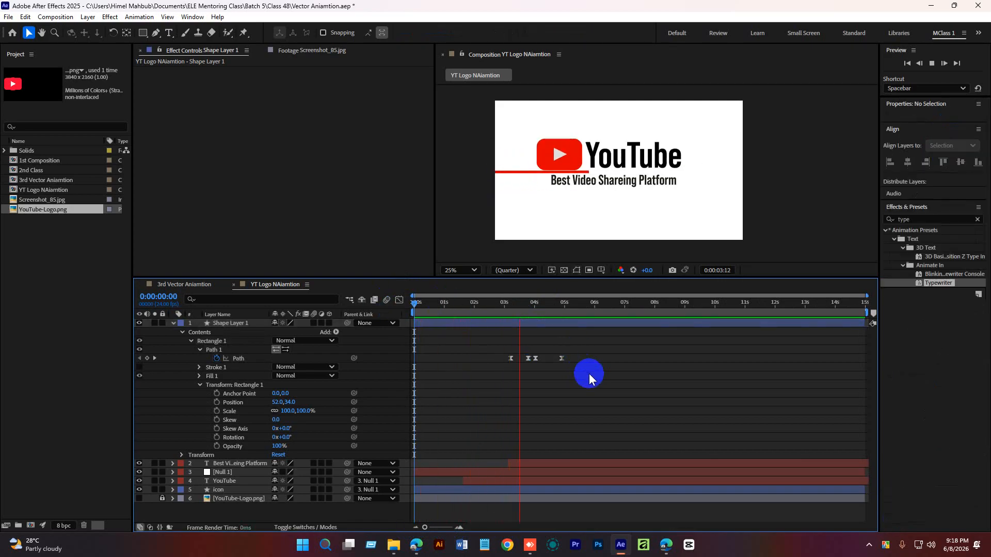
left_click(568, 303)
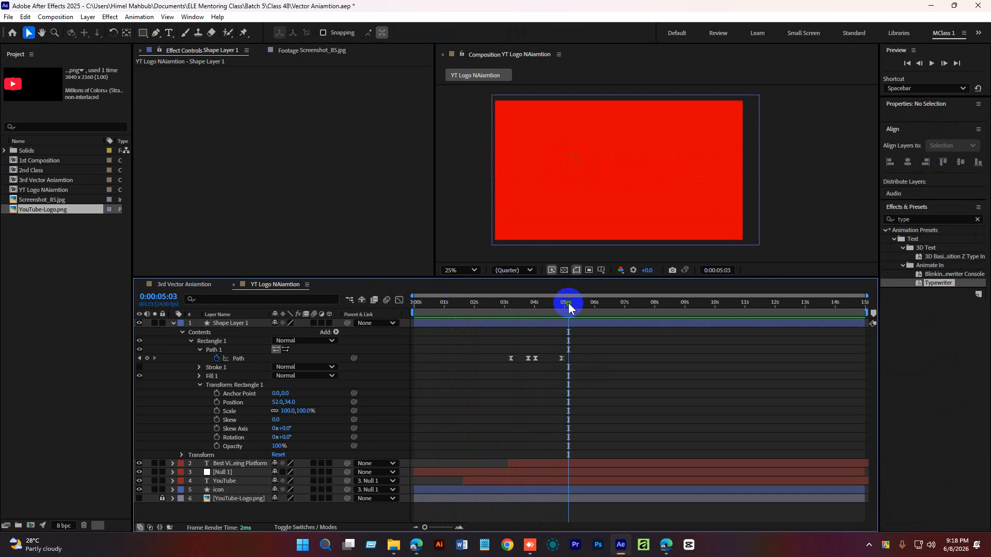
left_click(510, 305)
key("space")
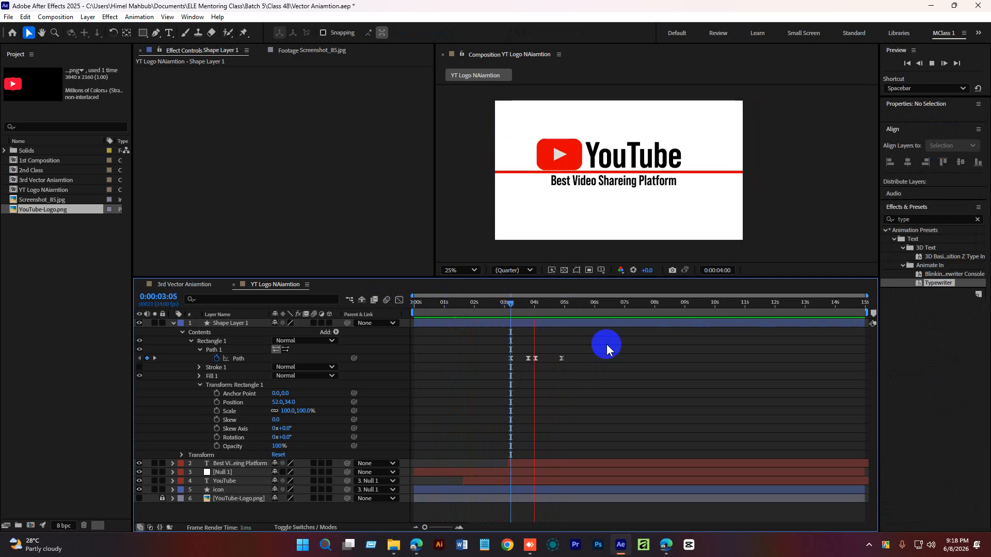
left_click(567, 307)
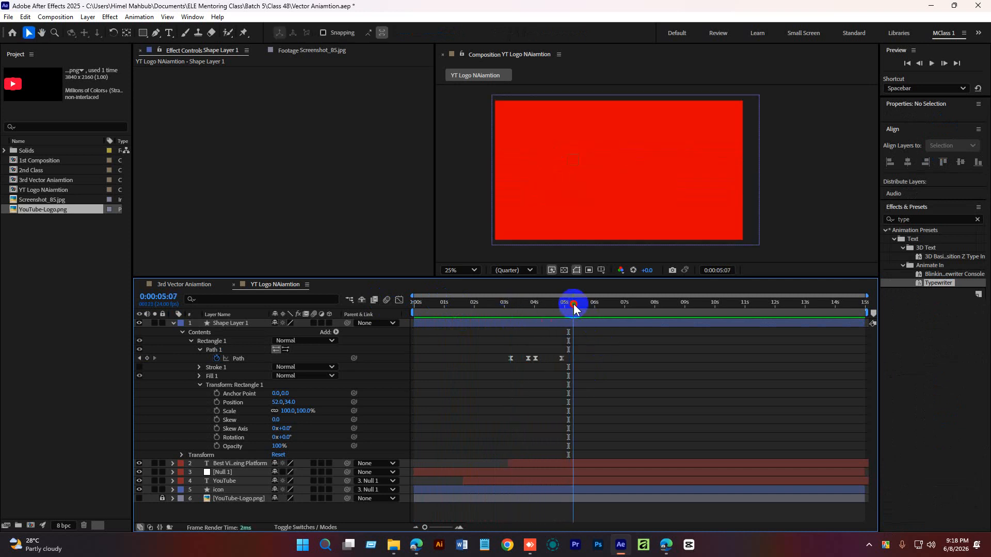
At about 5:03, create a text layer reading "Thank You" on the red background.
left_click(174, 324)
left_click(234, 475)
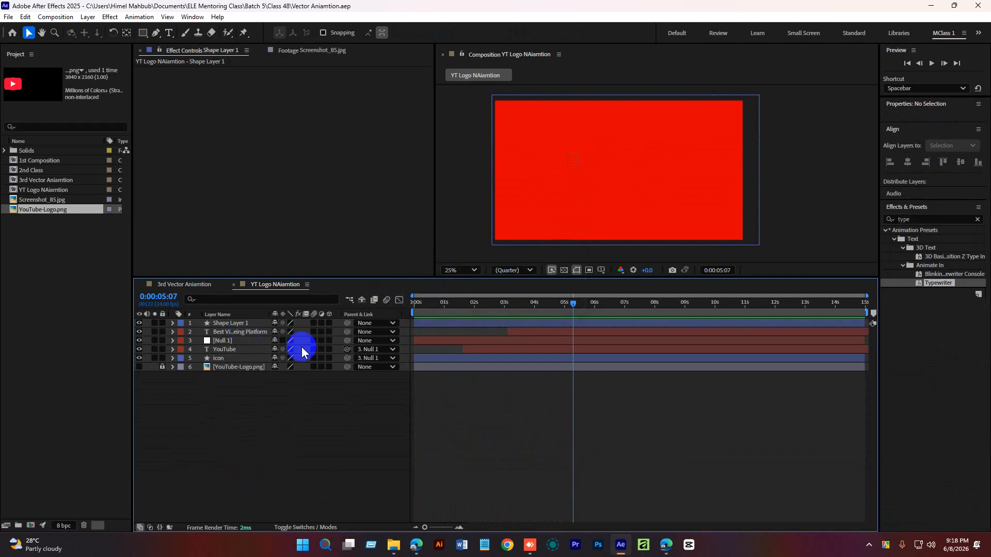
left_click(577, 325)
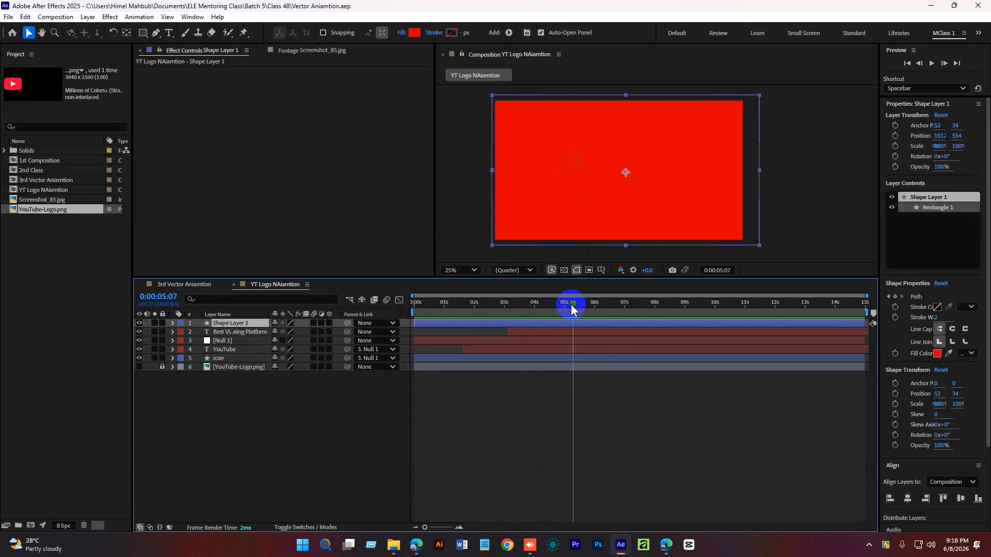
mouse_move(571, 304)
left_mouse_down()
mouse_move(543, 304)
mouse_move(578, 317)
mouse_move(568, 310)
left_mouse_up()
left_click(431, 391)
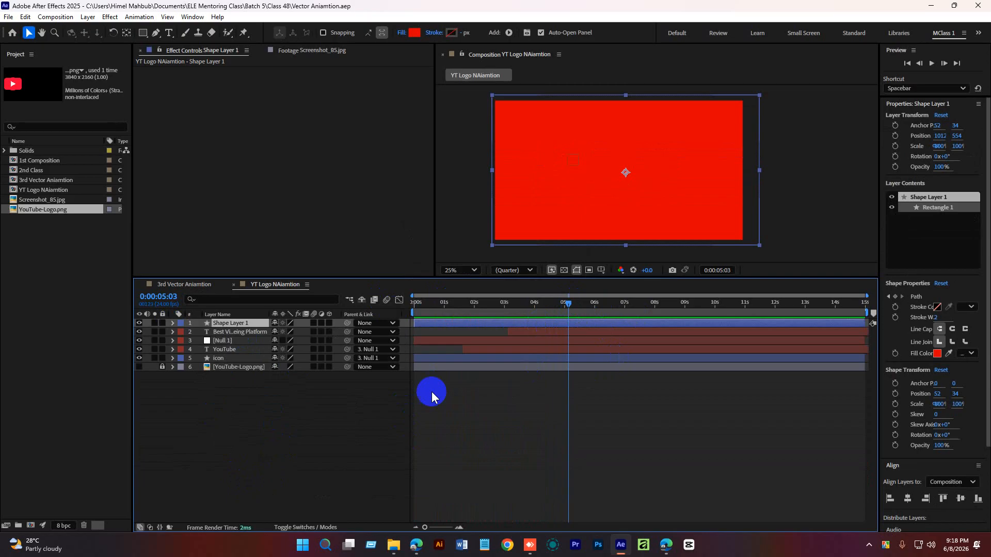
left_click(386, 420)
left_click(169, 33)
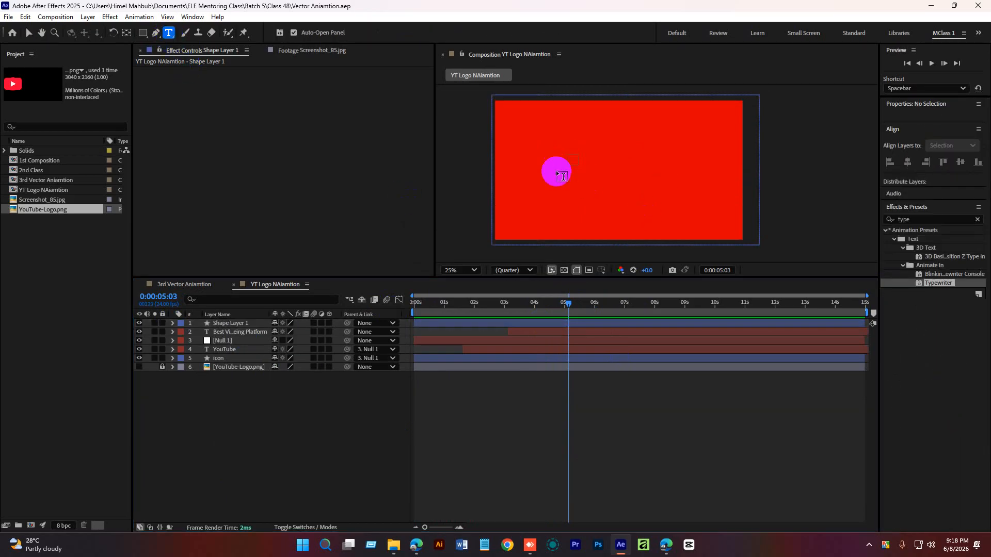
left_click(535, 126)
type("Thank You")
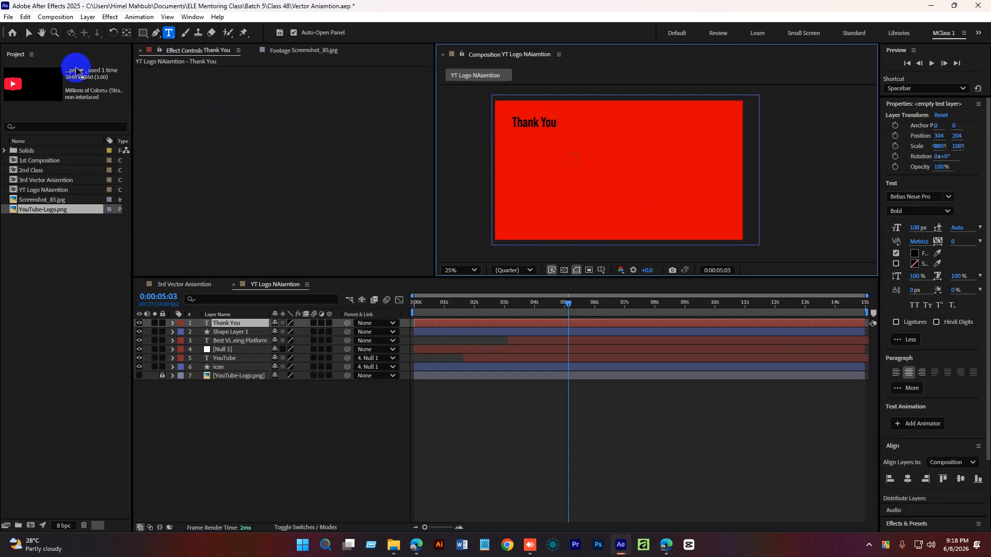
Center the text's anchor point and align the layer to the composition's horizontal and vertical centers.
left_click(28, 33)
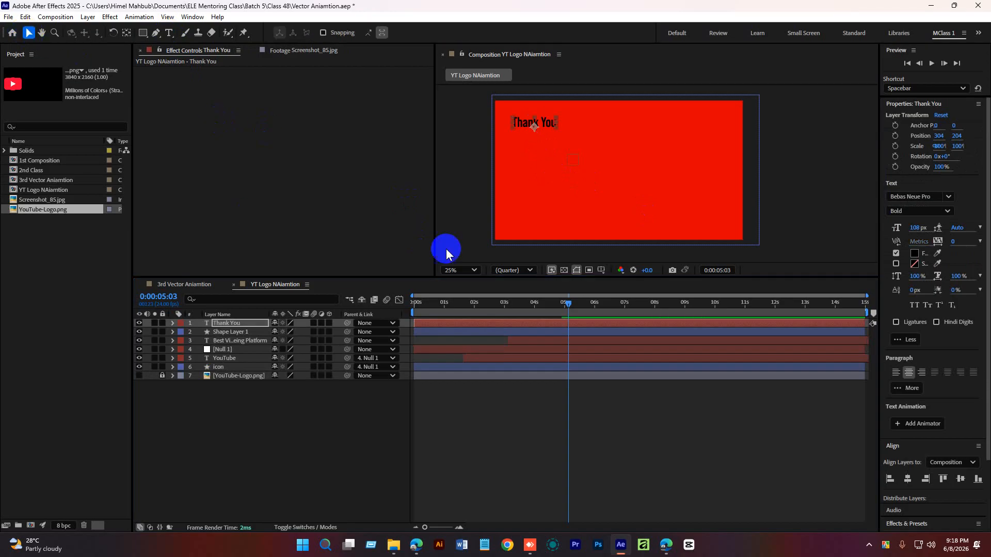
double_click(126, 33)
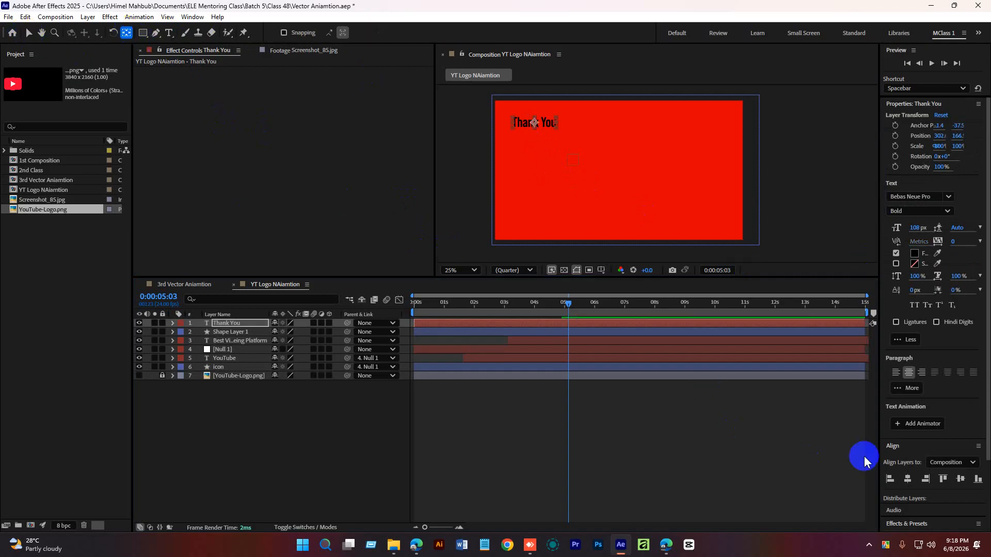
left_click(909, 480)
left_click(960, 479)
left_click(613, 445)
key("v")
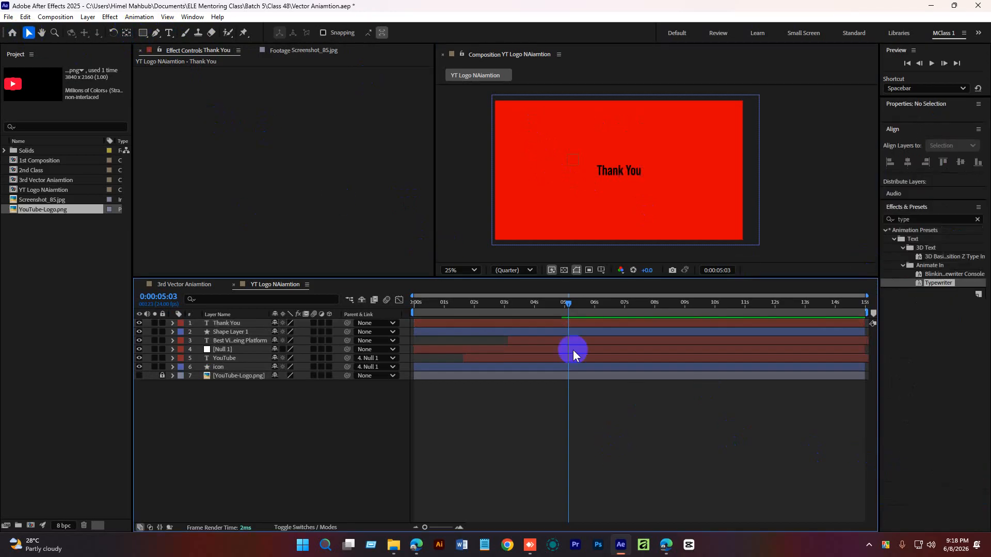
Trim the Thank You layer to begin at about 5:03 and enlarge its font size to 260 px.
left_click(576, 324)
left_click_drag(416, 323, 565, 332)
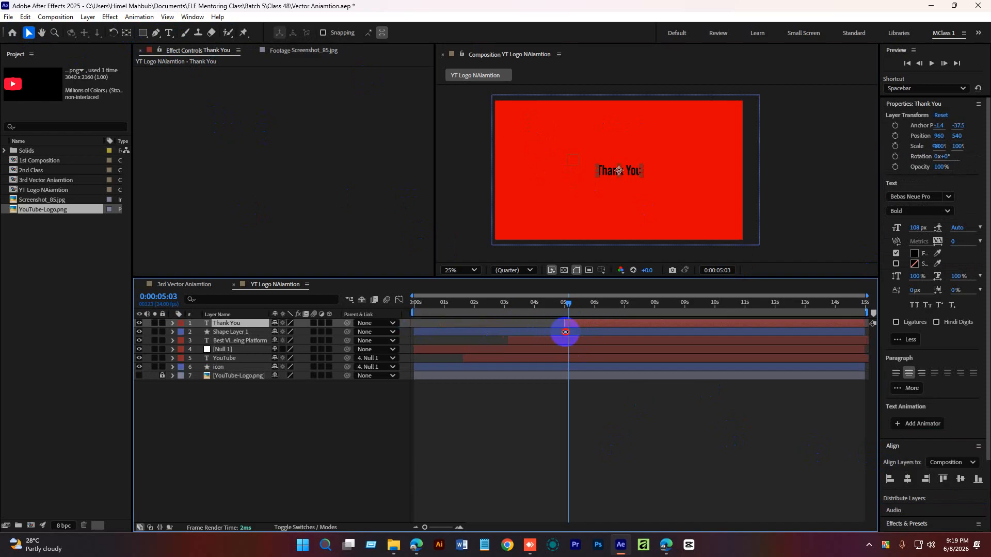
left_click_drag(917, 228, 970, 228)
Re-center the enlarged text's anchor point and realign it to the middle of the composition.
left_click(127, 33)
key("ctrl+alt+Home")
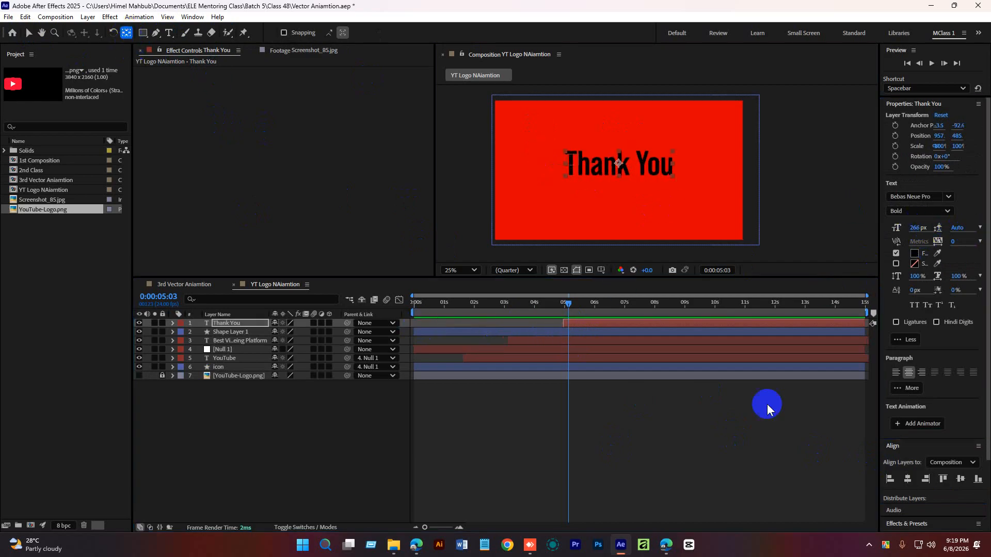
left_click(905, 480)
left_click(960, 479)
left_click(584, 423)
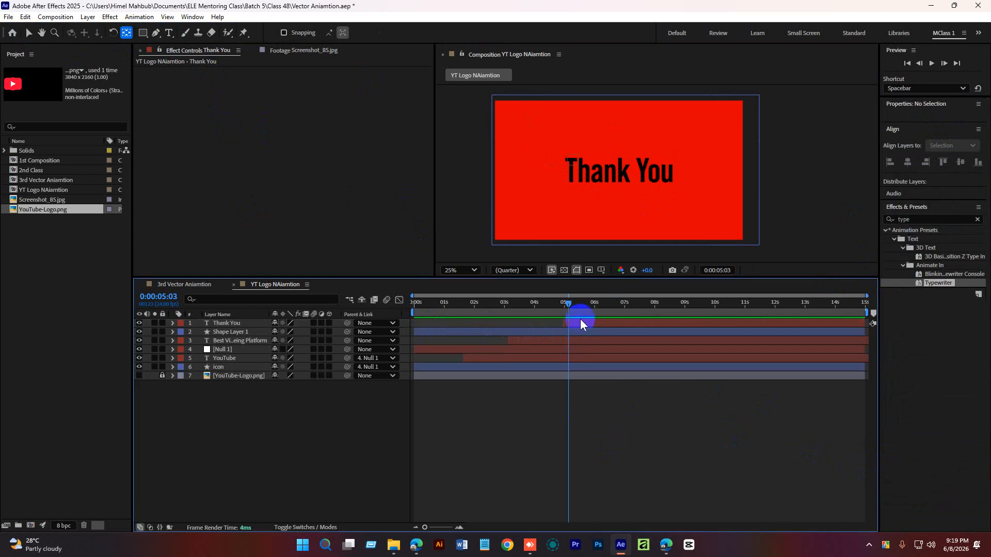
Preview the animation from about 3:19.
left_click(540, 304)
left_click_drag(538, 303, 527, 303)
key("v")
left_click(547, 395)
key("space")
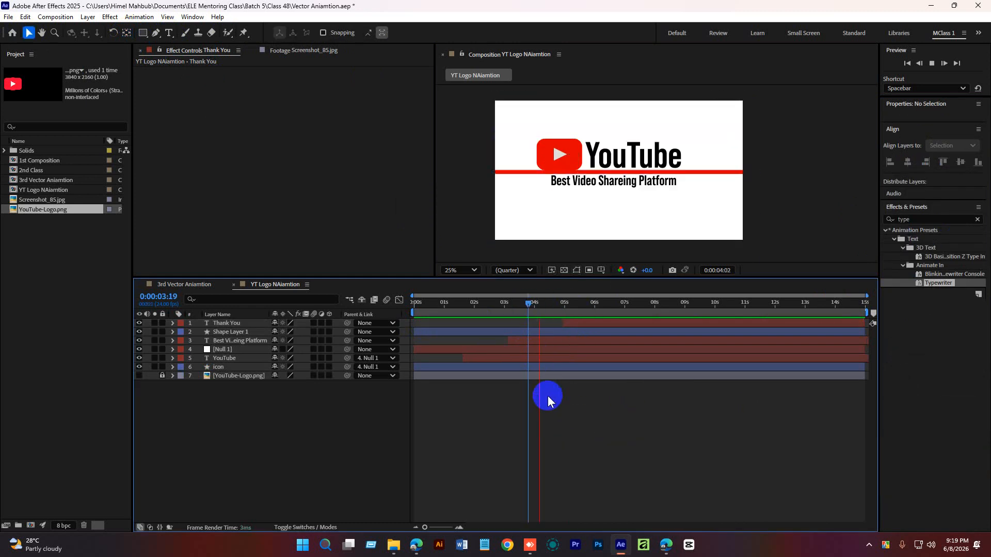